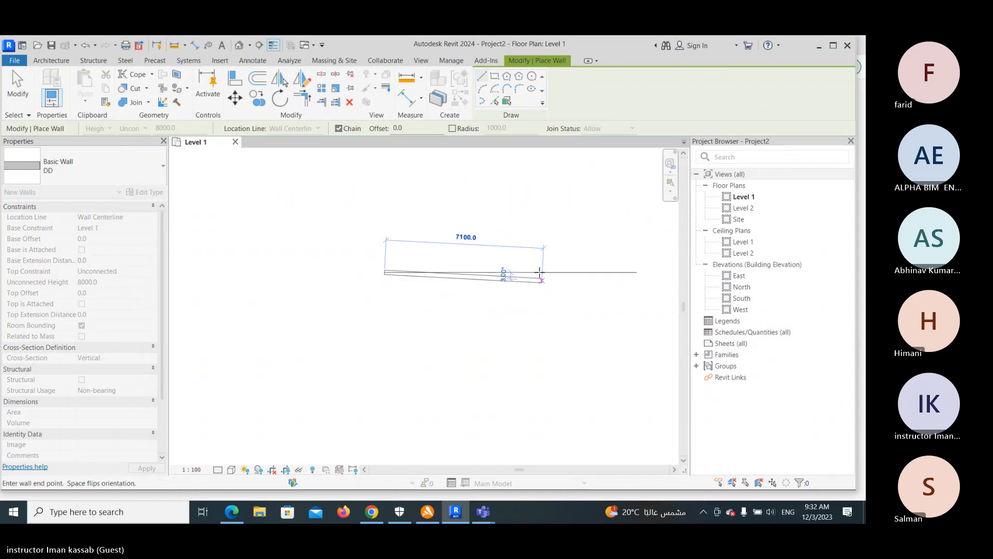
- Finish the horizontal DD wall in the Level 1 plan at about 7100 mm long
click(541, 273)
key(Escape)
key(Escape)
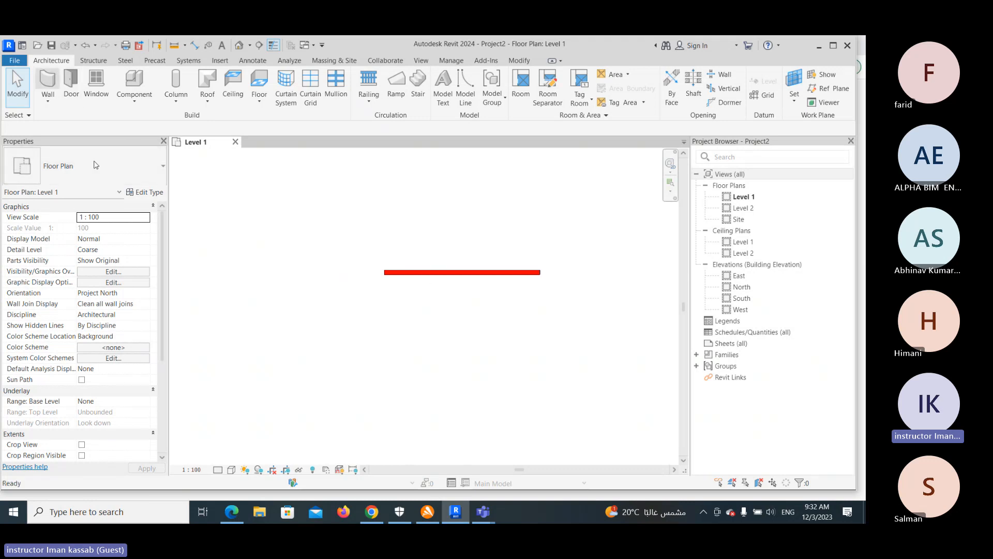
- Draw a horizontal Basic Wall of type Generic - 200mm - Filled, about 4600 mm long, above the red wall
key(w)
key(a)
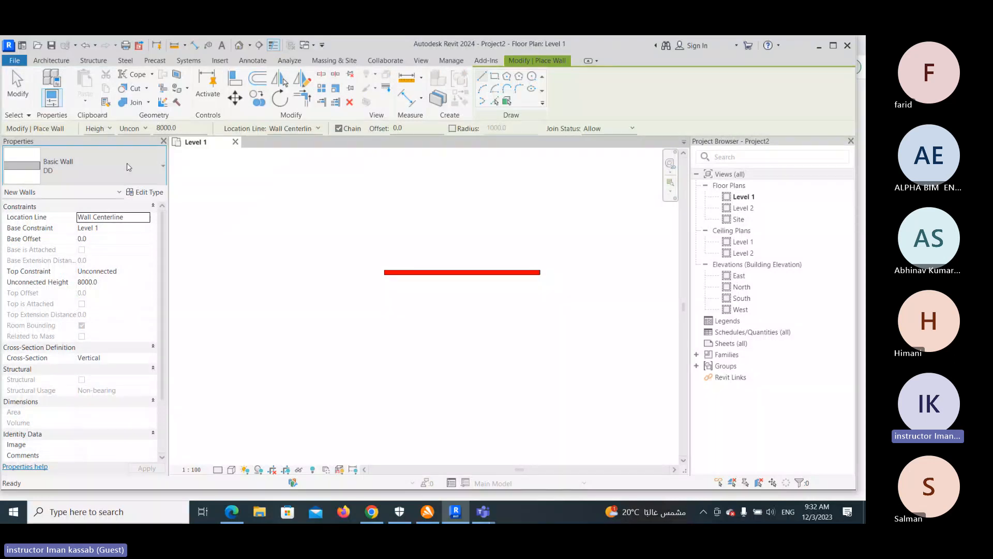
click(129, 166)
drag(163, 259, 164, 337)
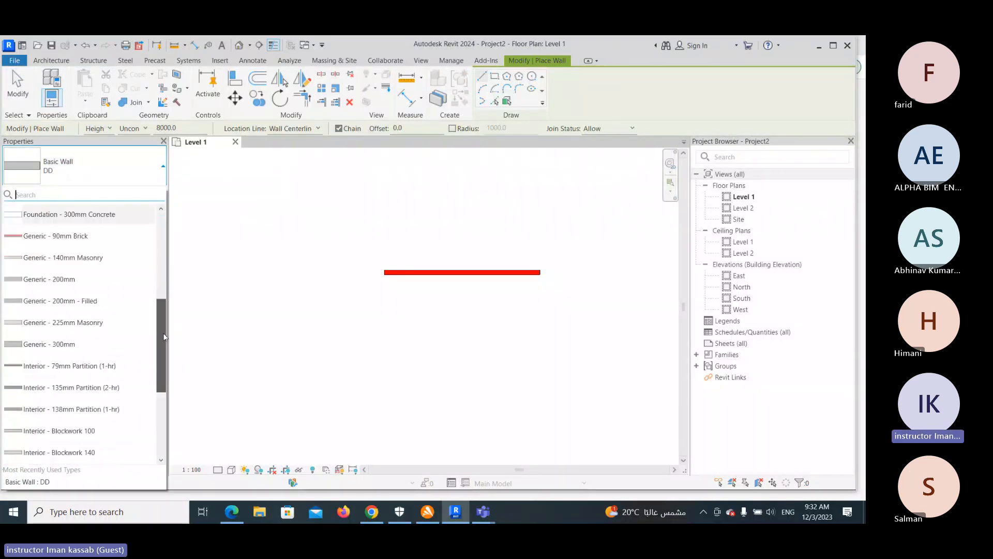
click(96, 309)
click(419, 228)
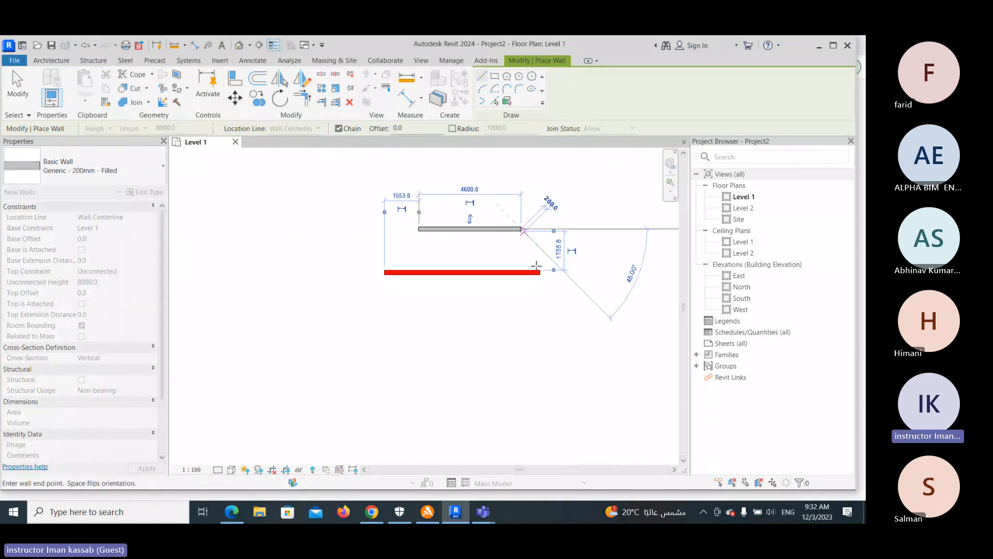
key(Escape)
key(Escape)
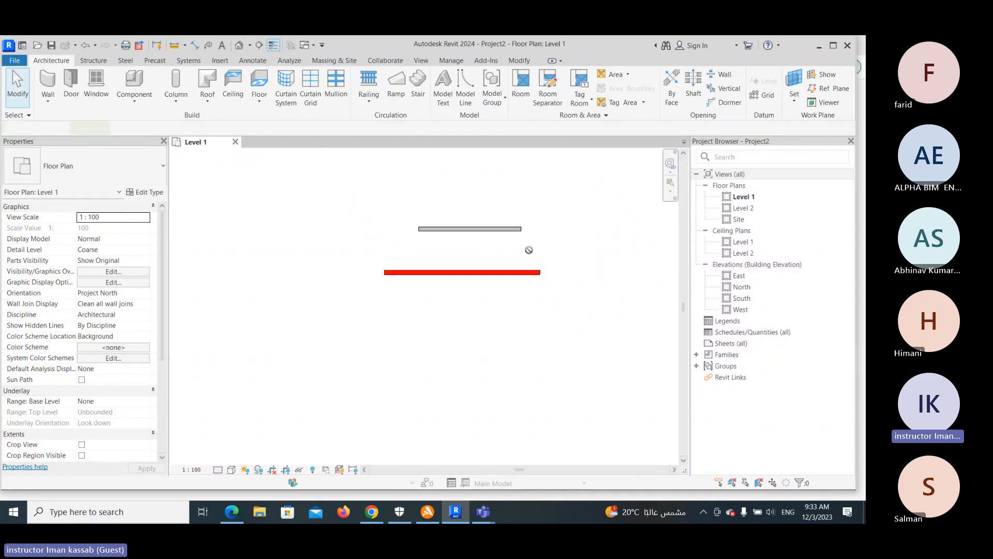
- Place a flipped M_Single-Flush 0915 x 2134mm door at the middle of the grey wall and inspect its properties
key(d)
key(r)
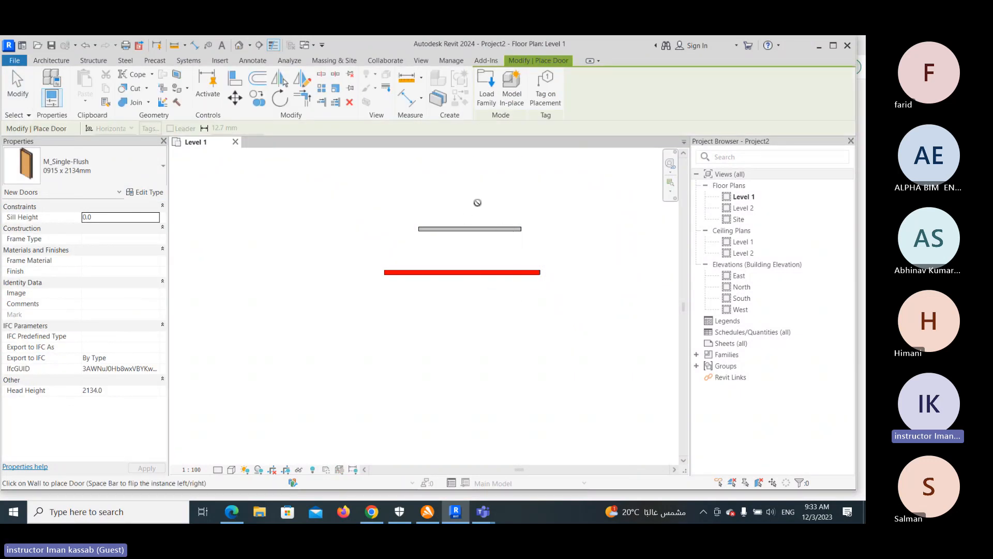
key(space)
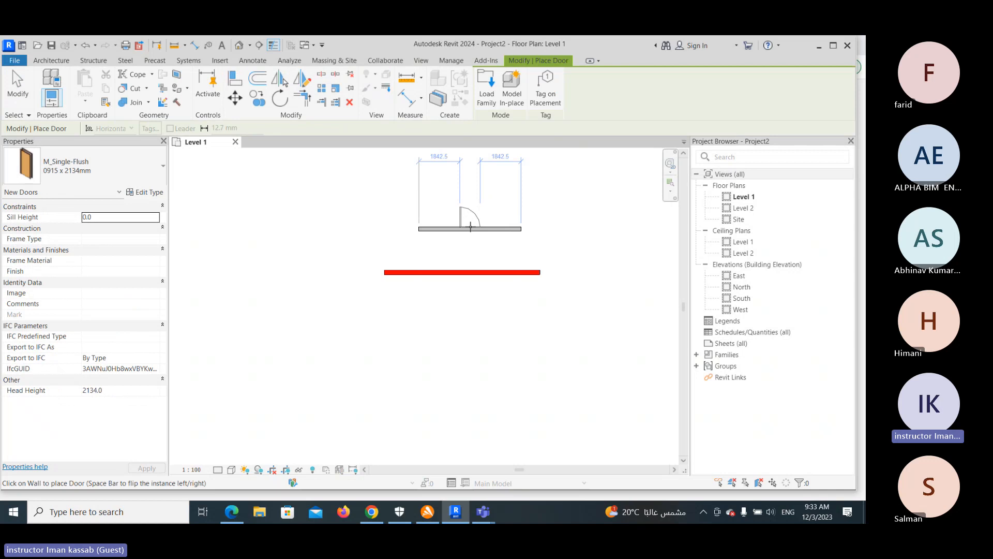
click(471, 227)
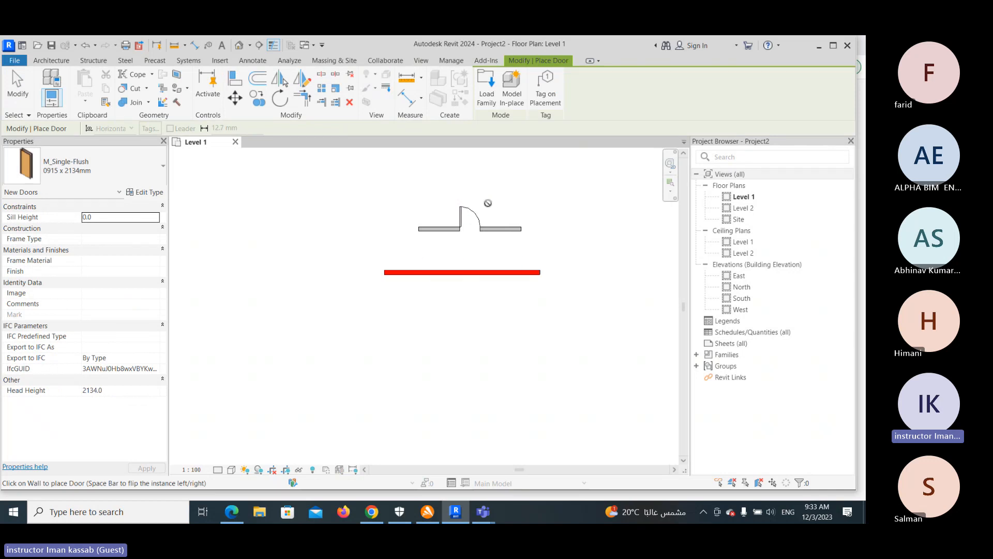
key(Escape)
key(Escape)
scroll(487, 210, up, 3)
click(482, 213)
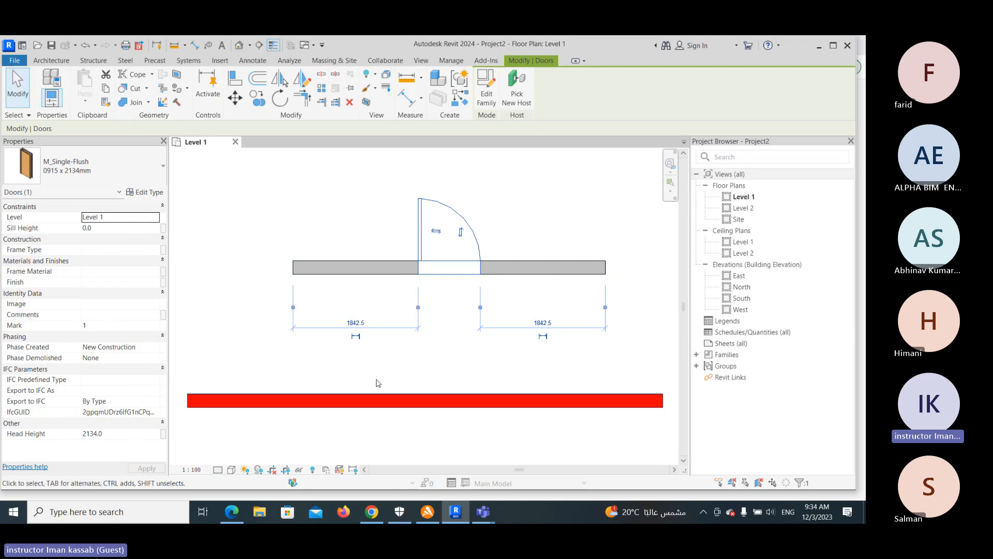
click(334, 221)
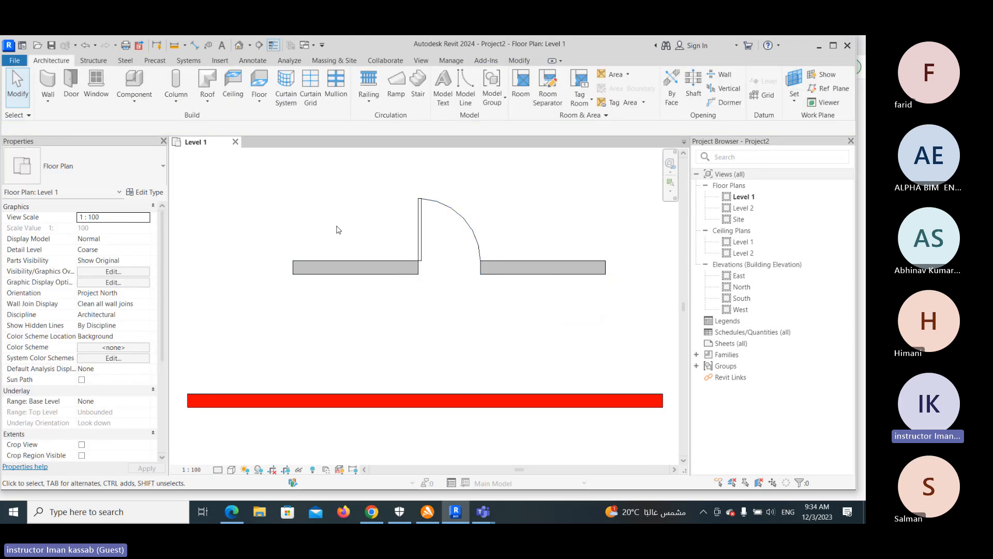
- Delete both walls and the door from the Level 1 plan
scroll(559, 226, down, 2)
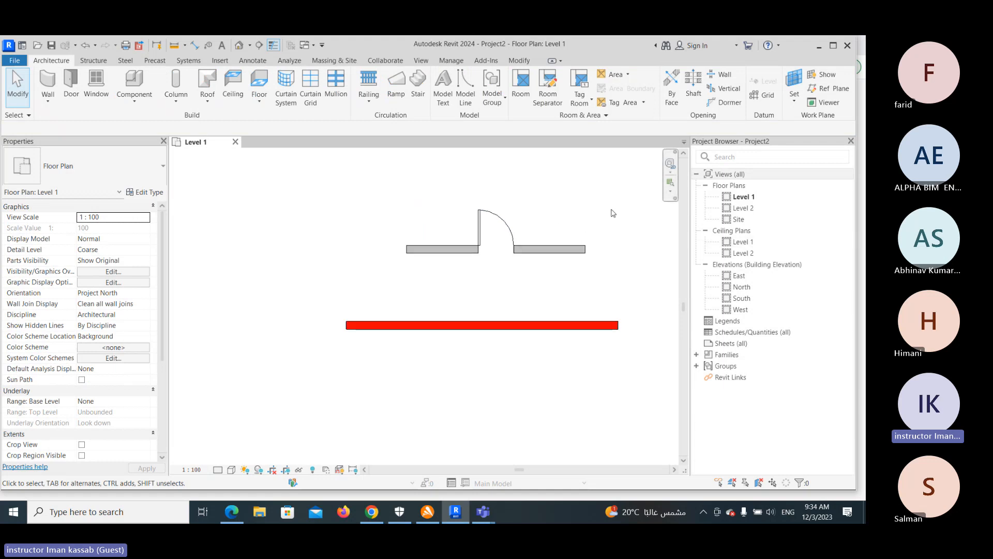
drag(611, 209, 367, 350)
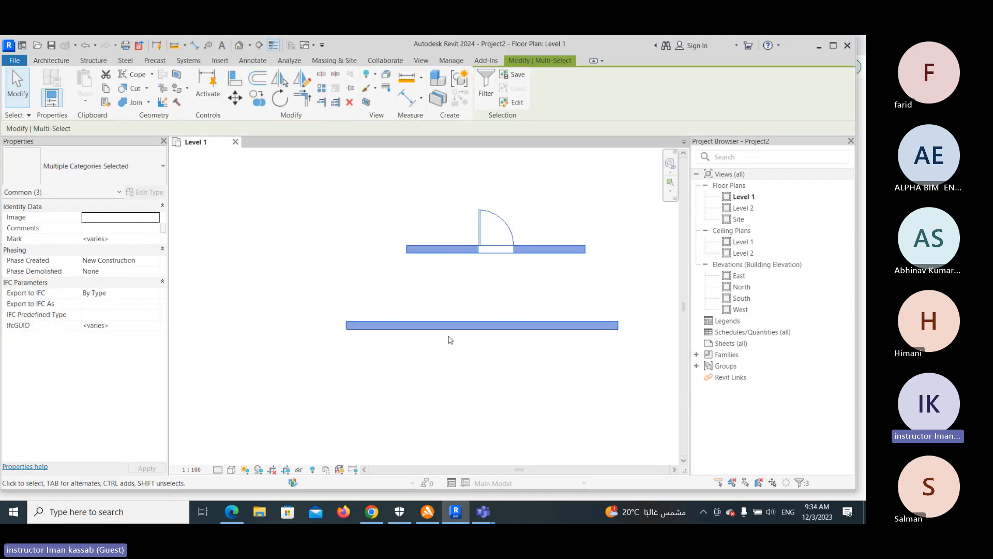
key(Delete)
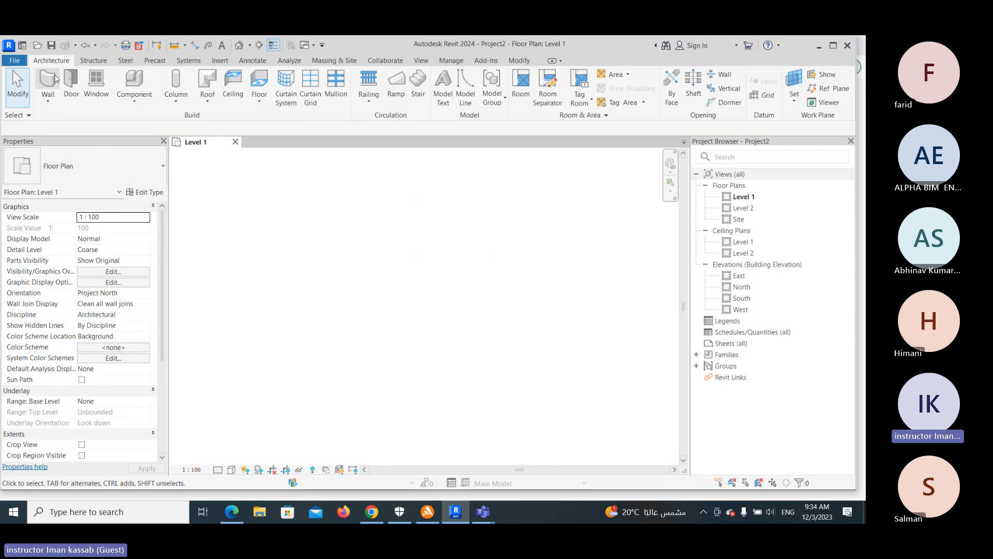
- Draw a rectangular room of Generic - 200mm - Filled walls, about 2800 by 2600 mm inside
key(w)
key(a)
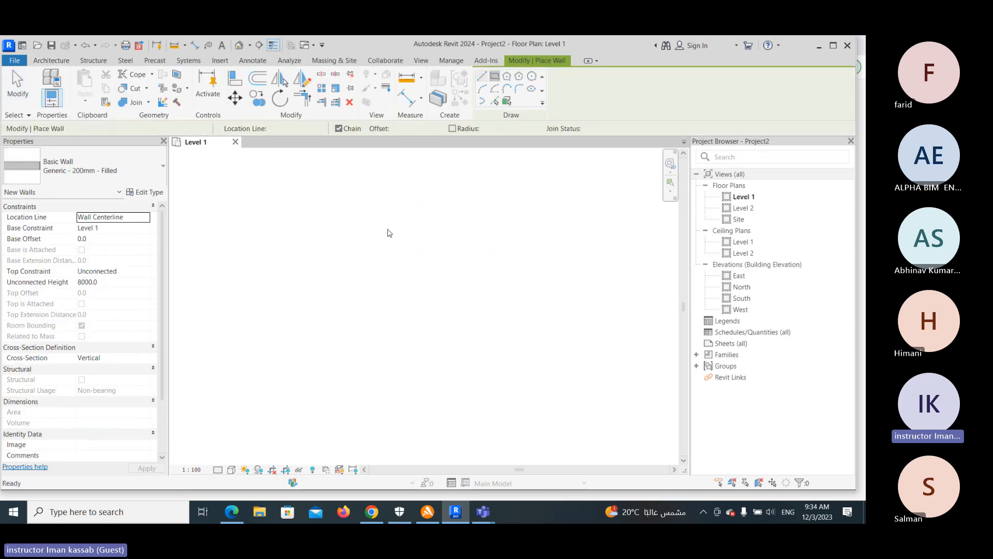
click(334, 228)
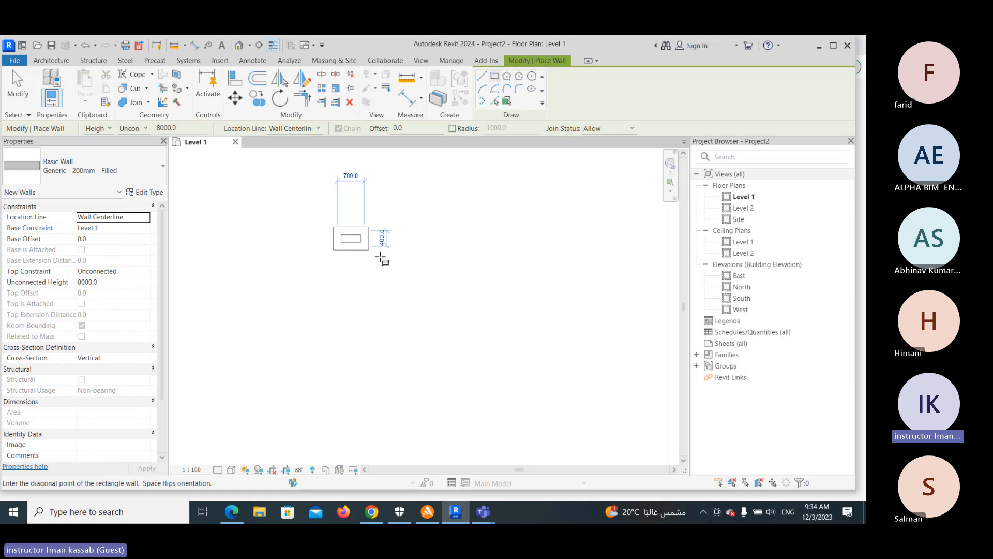
click(455, 340)
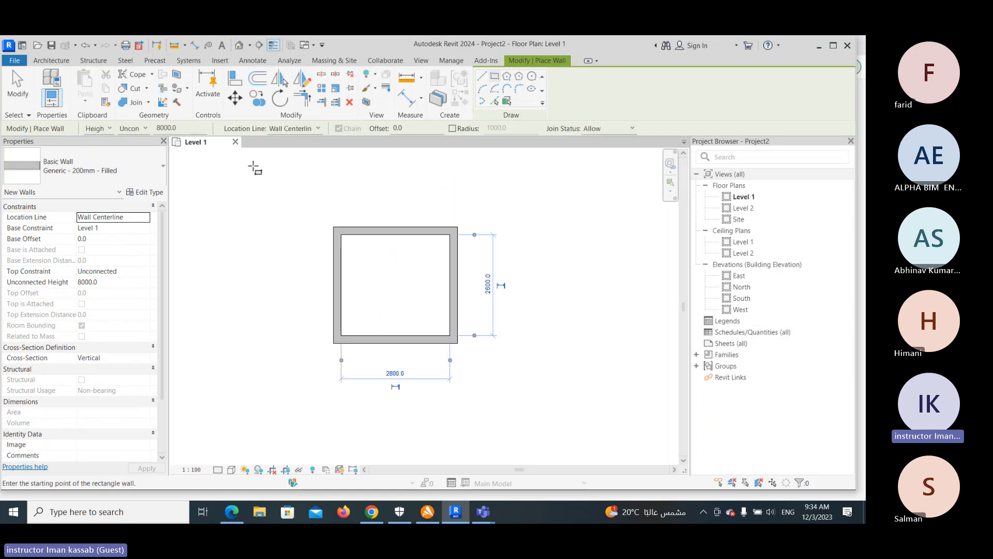
- Add a second room with straight chained walls from the first room's right wall, about 4000 mm down and 3400 mm back, closing against its bottom wall
click(482, 76)
click(454, 284)
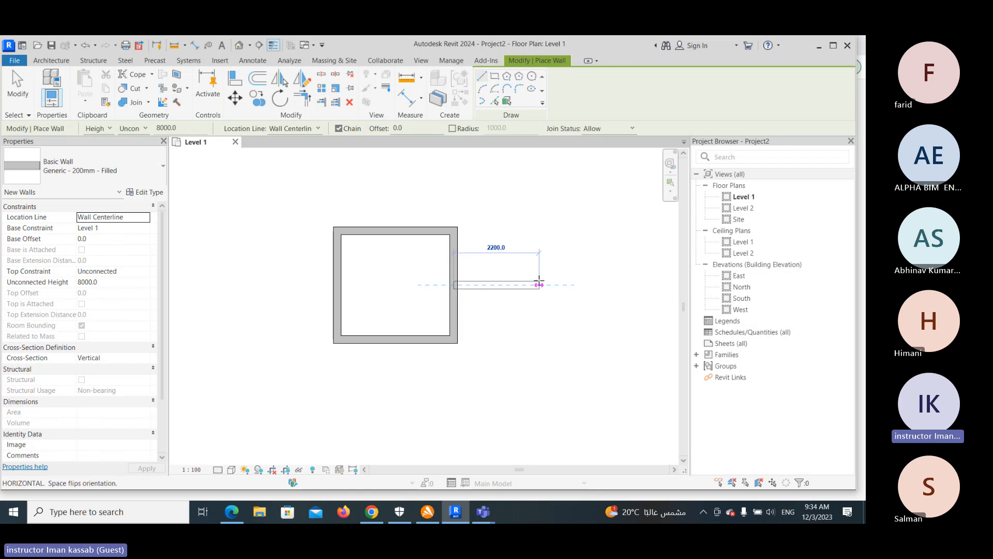
click(551, 285)
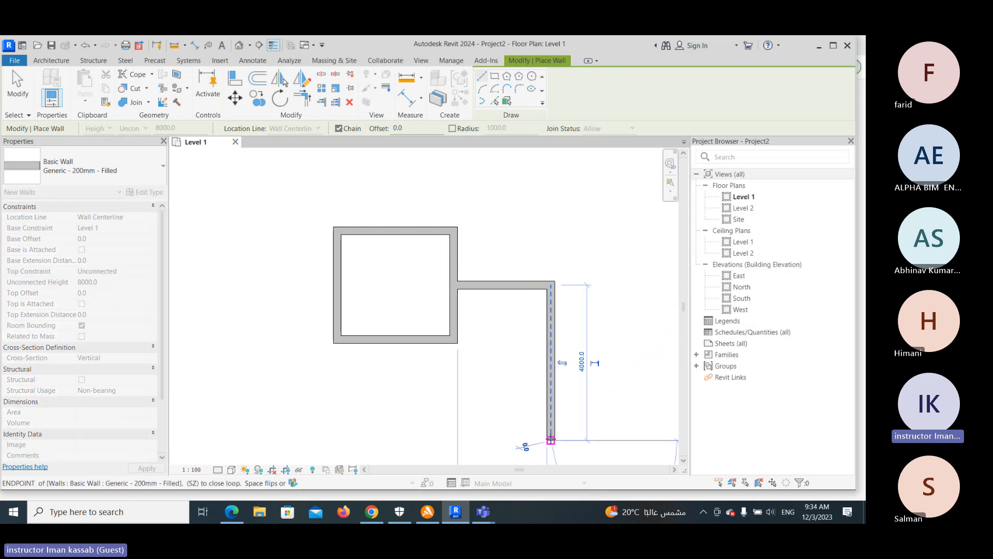
click(551, 440)
scroll(536, 373, down, 2)
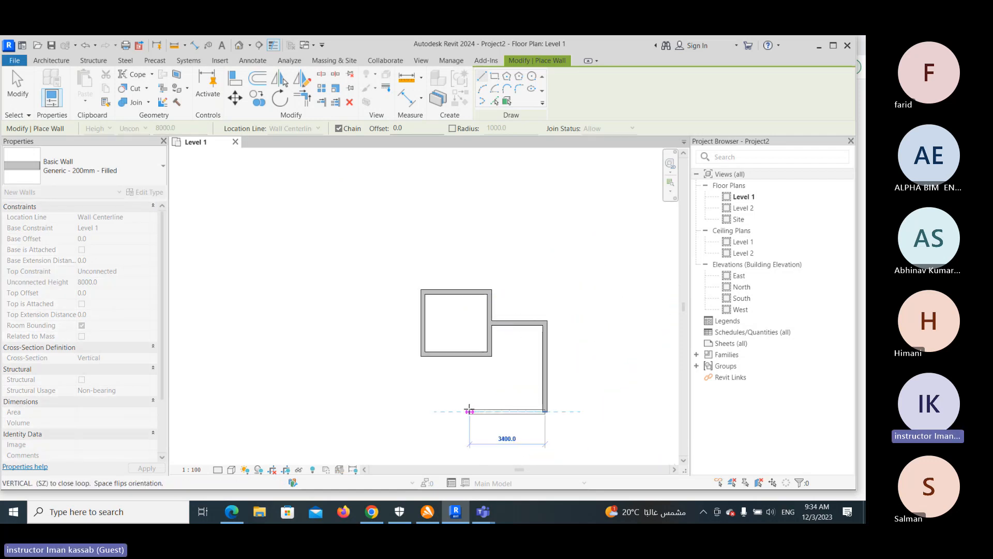
click(469, 411)
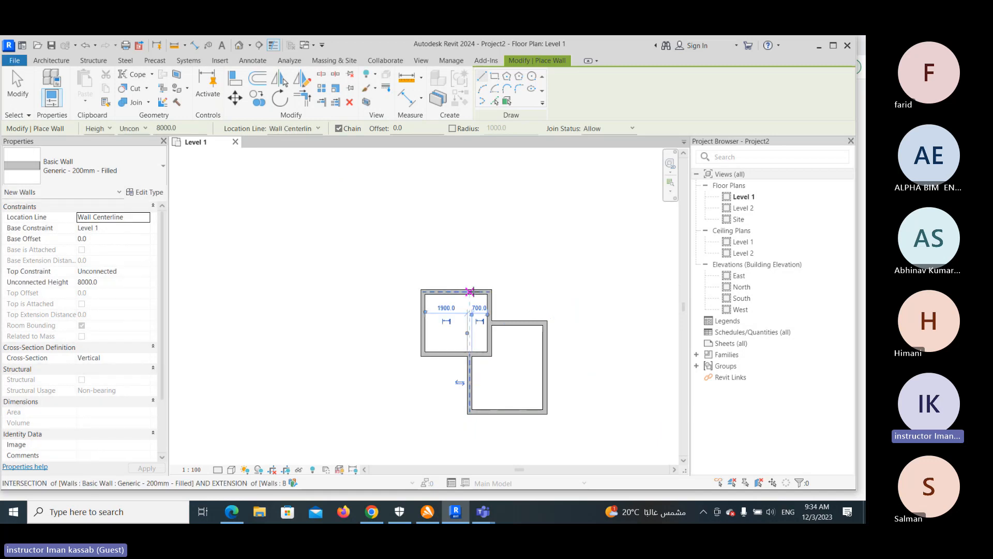
- Add a large room above and left of the first one, with a top wall about 8200 mm long, closing against the first room's left wall
click(469, 221)
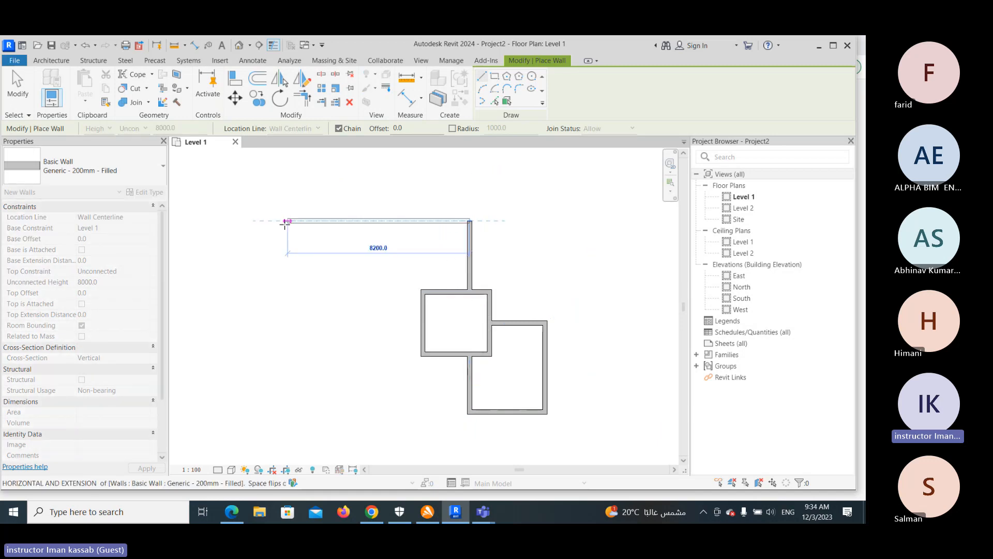
click(285, 221)
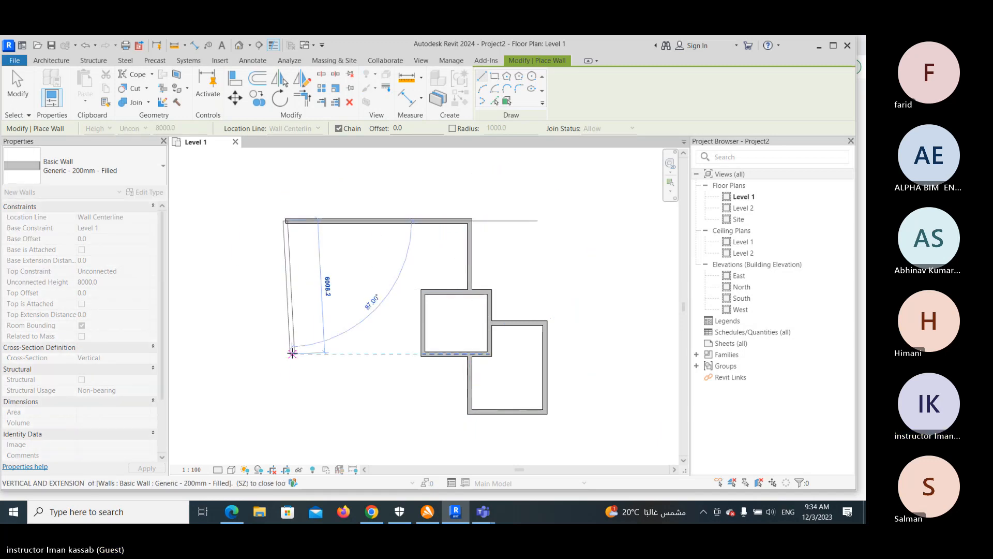
click(370, 337)
click(422, 339)
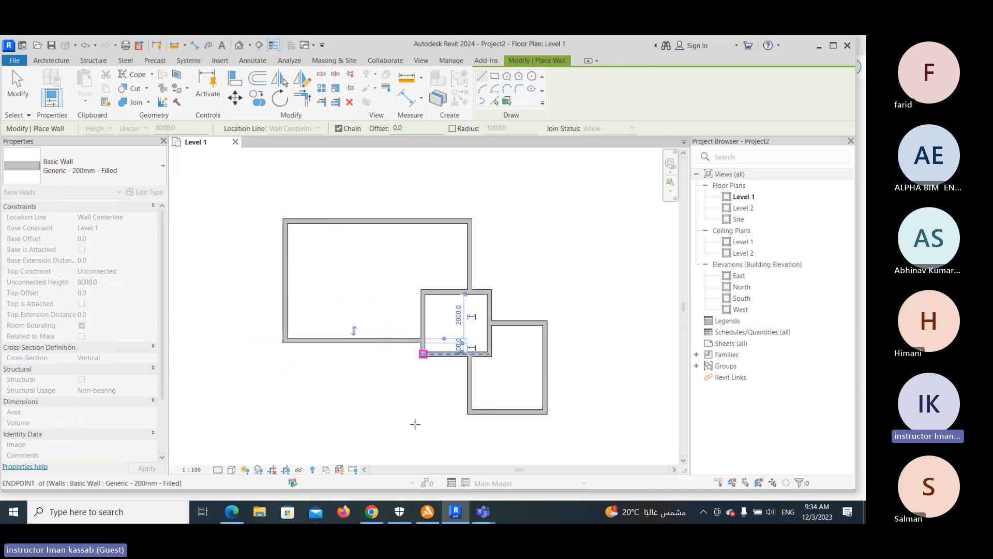
- Add a lower room starting with a wall about 1900 mm down from the second room's bottom wall, closing up against the large room's bottom wall
click(507, 412)
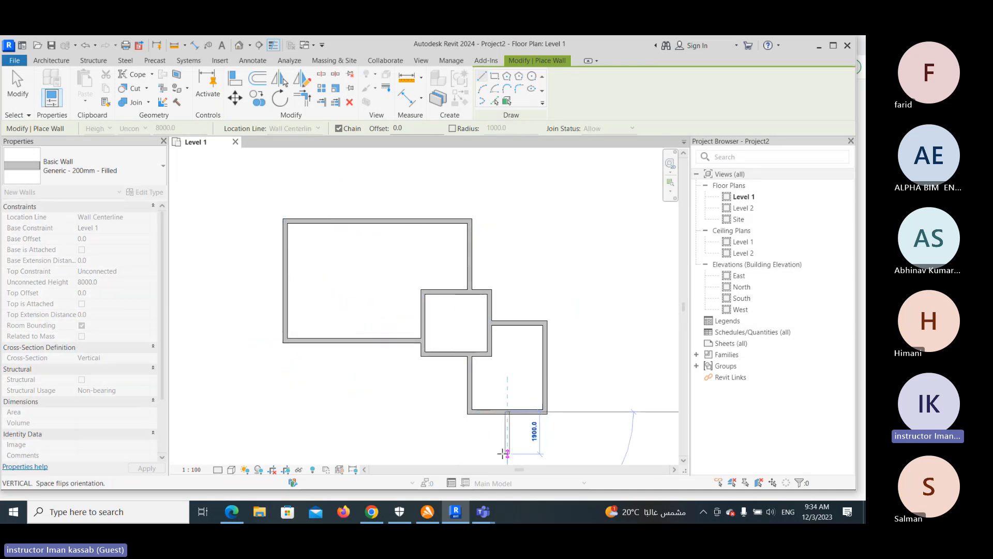
click(507, 454)
click(330, 453)
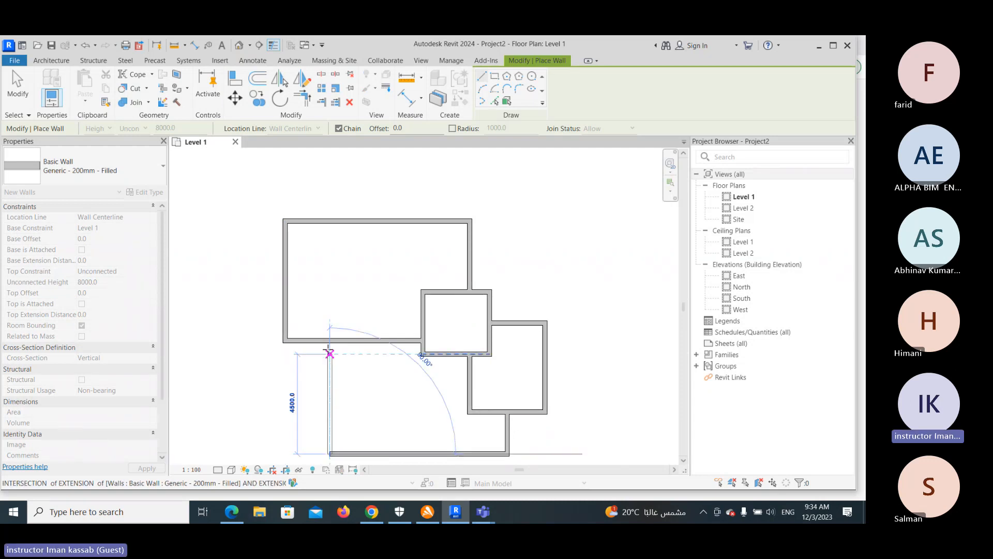
click(329, 341)
key(Escape)
key(Escape)
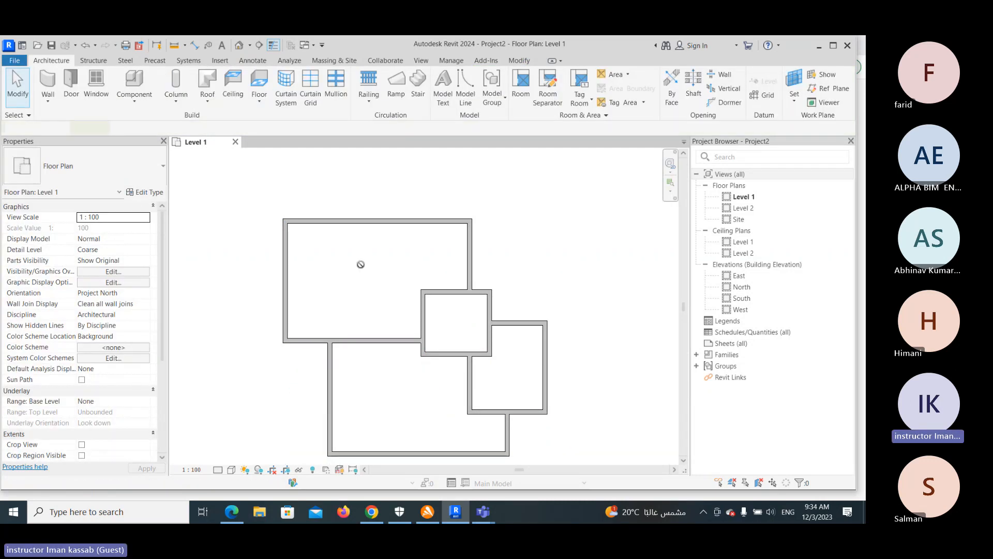
- Place six M_Single-Flush 0915 x 2134mm doors: one in each left wall of the three smaller rooms, one in the large room's right wall, two in the second room's top and bottom walls
key(d)
key(r)
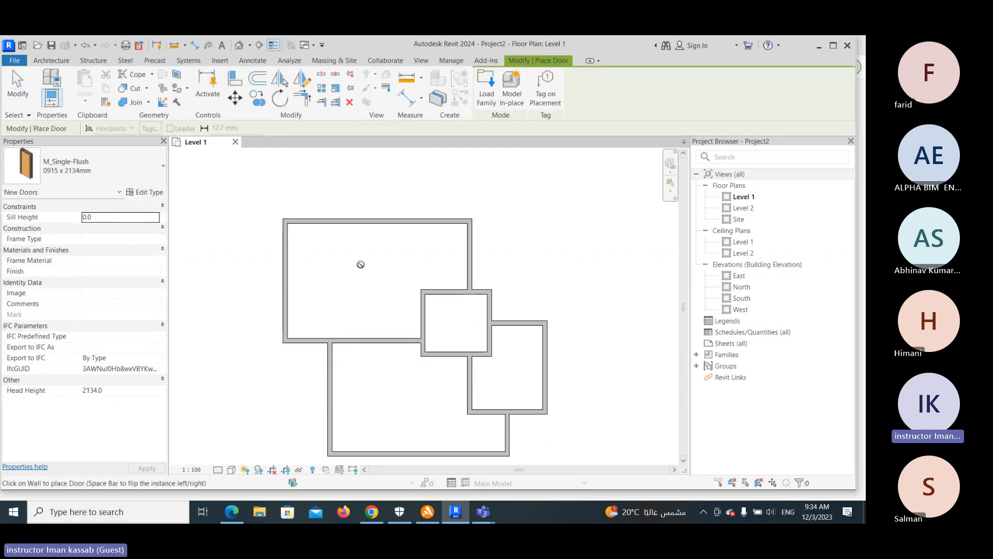
click(420, 316)
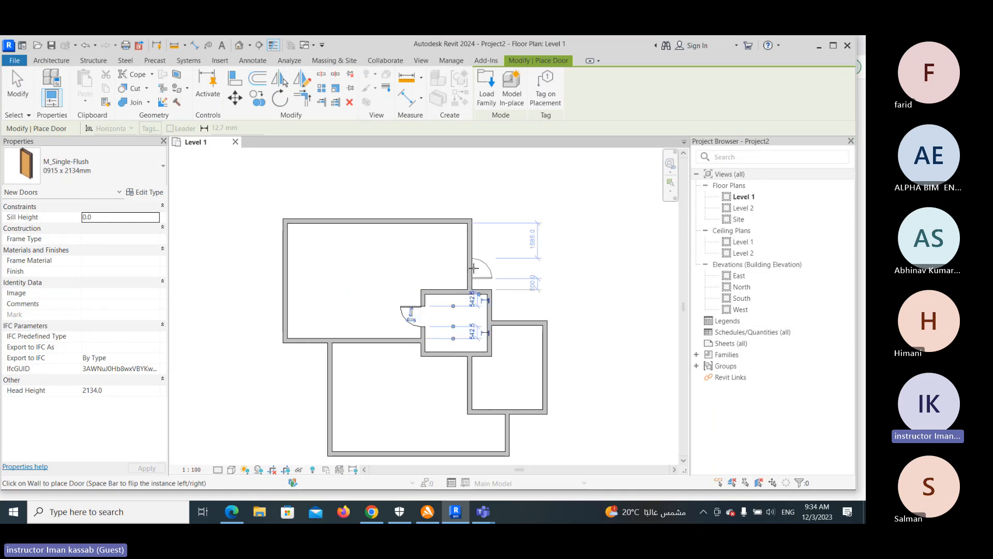
click(473, 268)
click(528, 321)
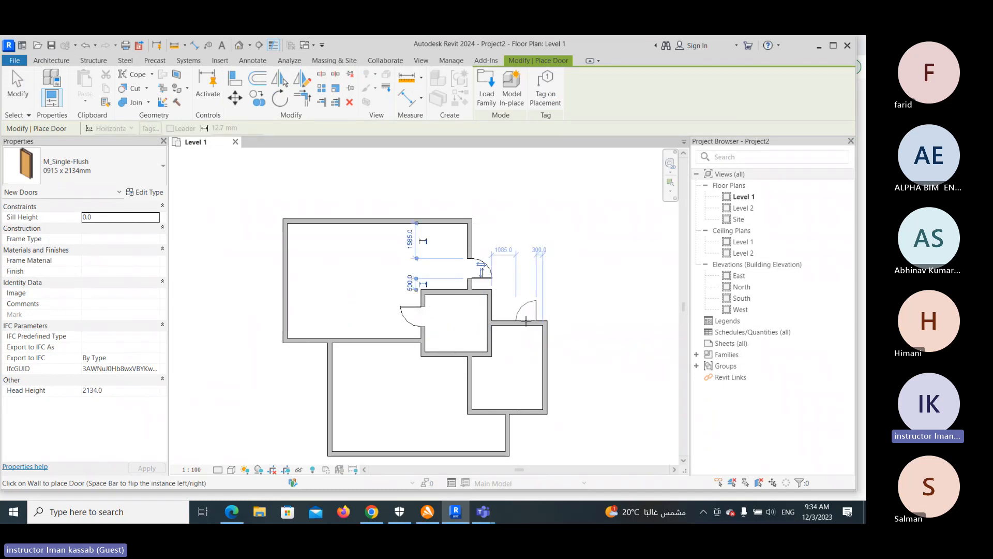
click(527, 408)
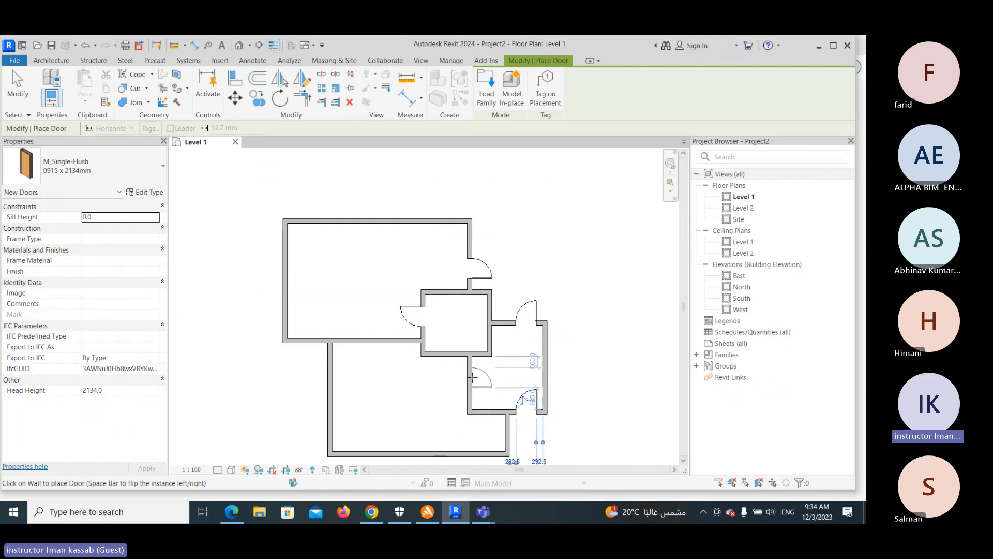
click(475, 382)
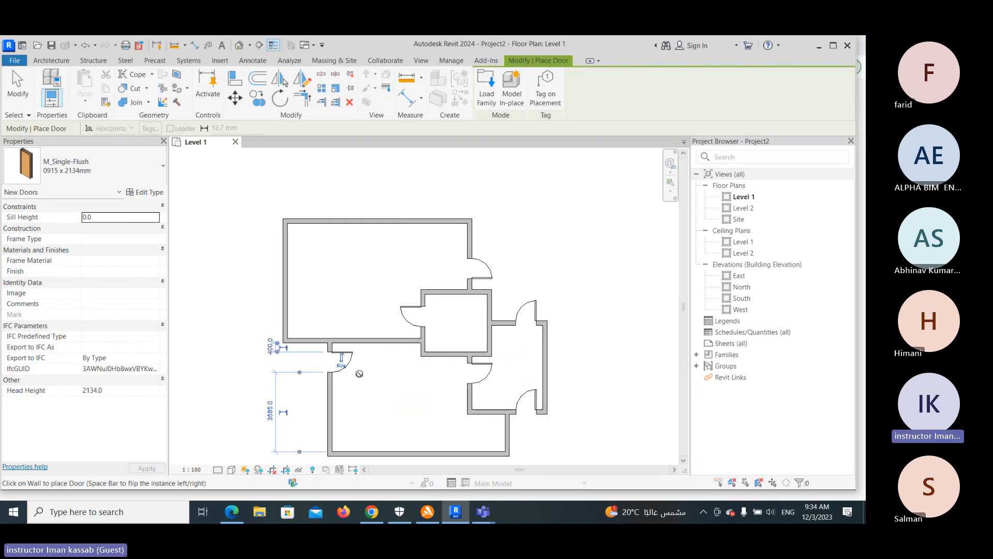
key(Escape)
key(Escape)
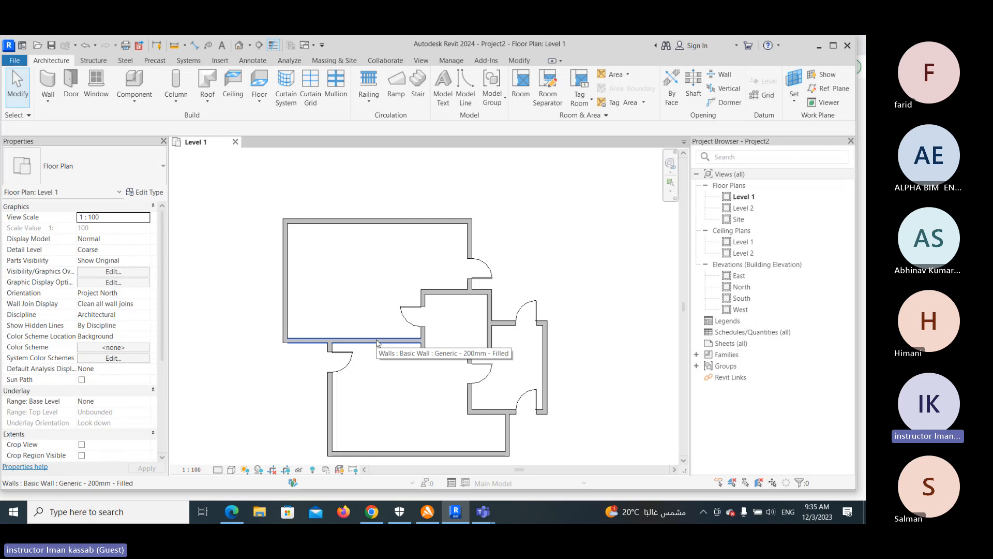
- Create a new schedule for the Doors category as schedule keys, with the key name Door Style
click(477, 261)
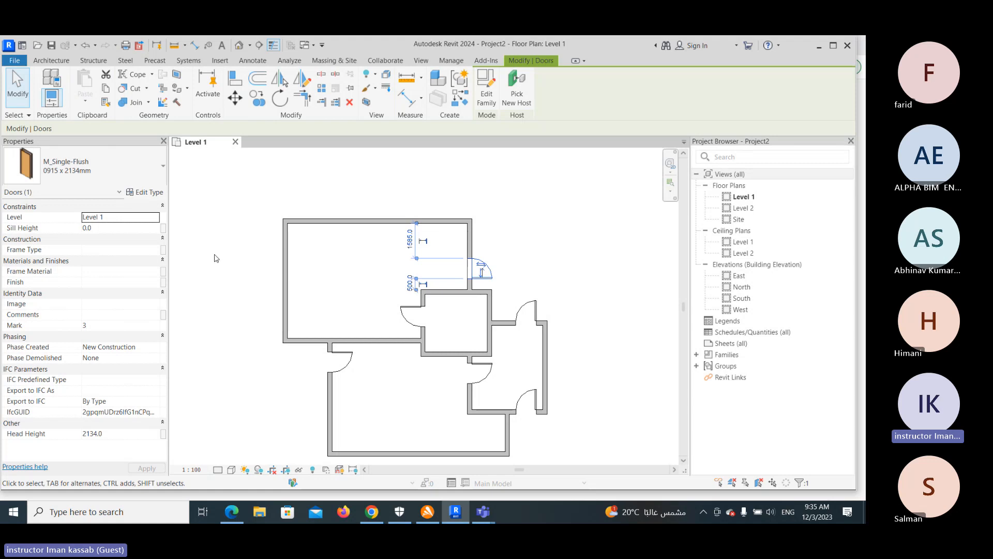
click(259, 204)
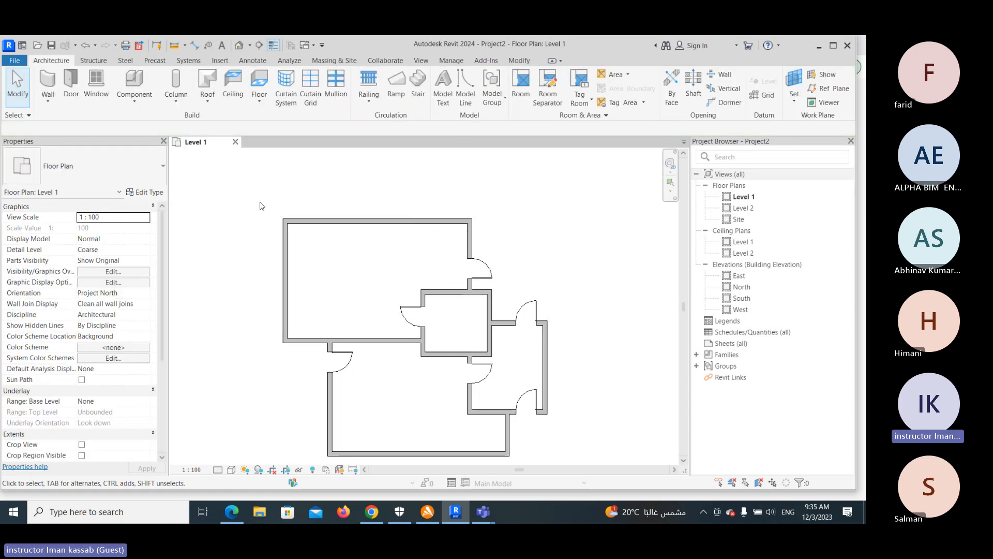
click(422, 60)
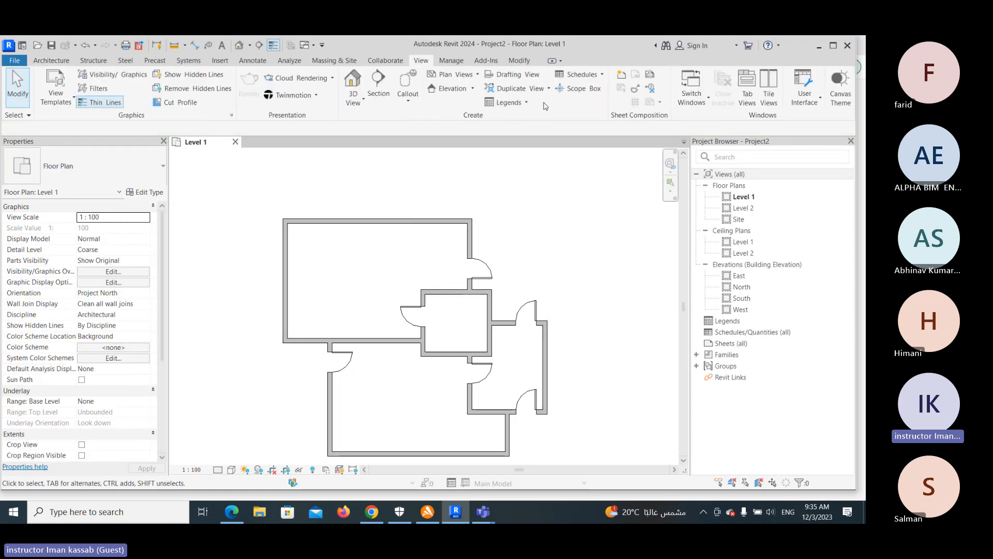
click(568, 76)
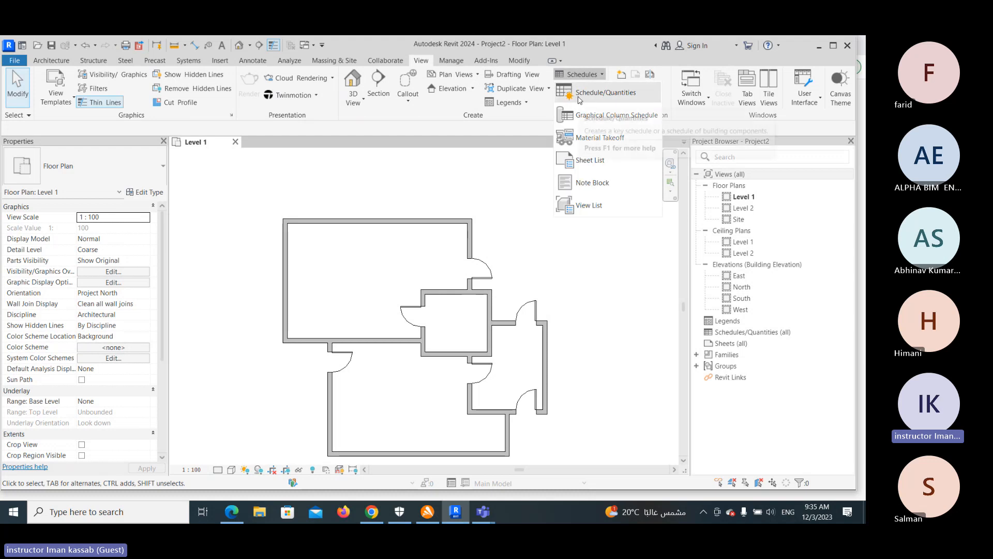
click(580, 94)
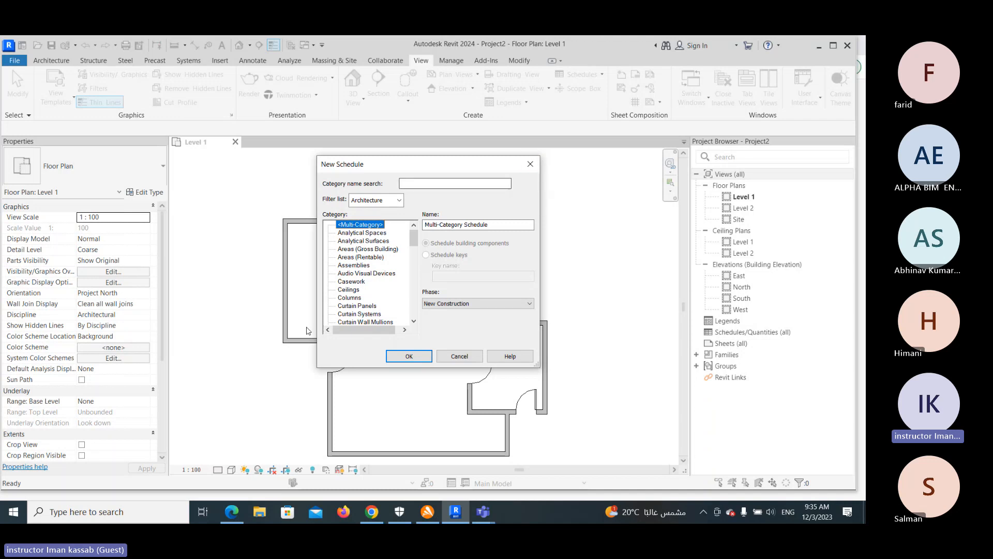
click(351, 299)
scroll(353, 313, down, 1)
click(353, 308)
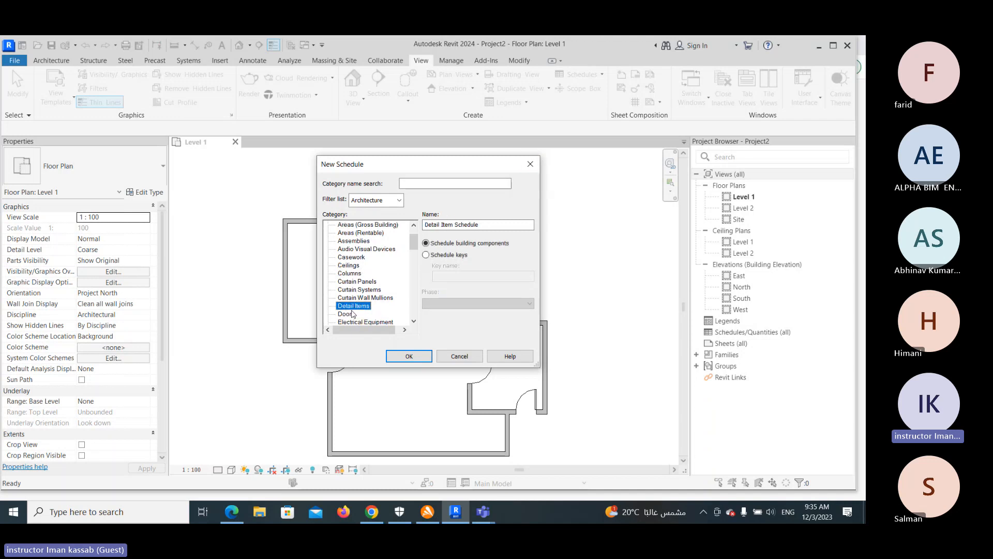
click(353, 315)
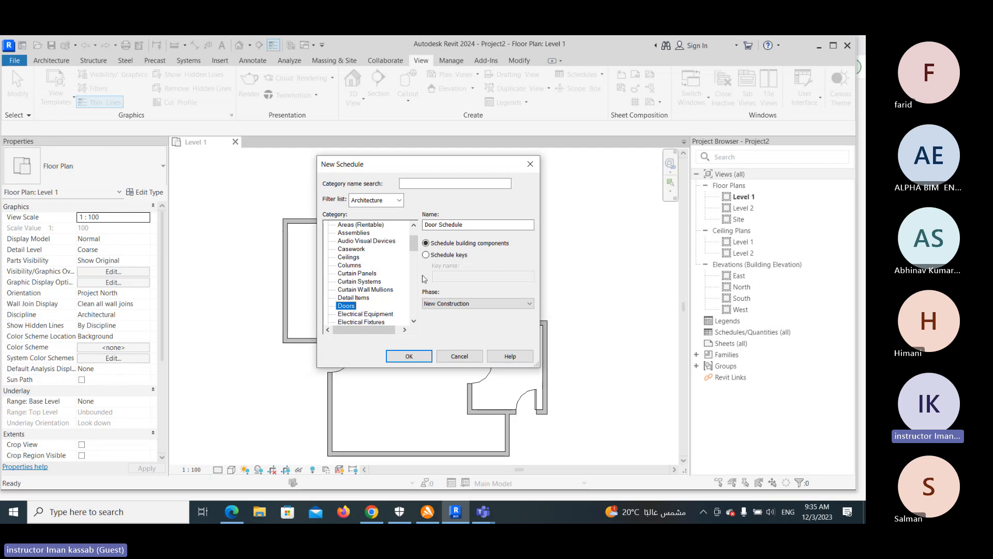
click(426, 255)
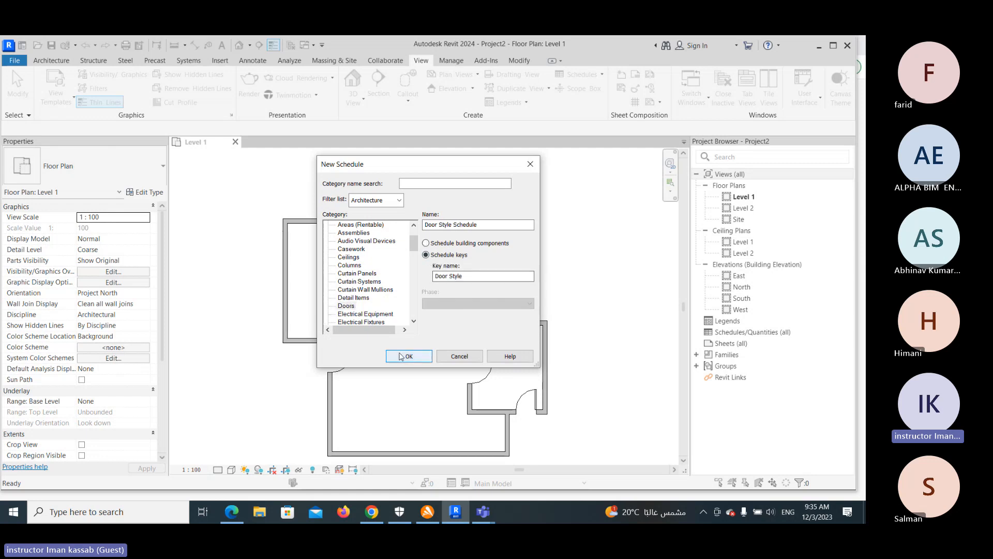
click(347, 306)
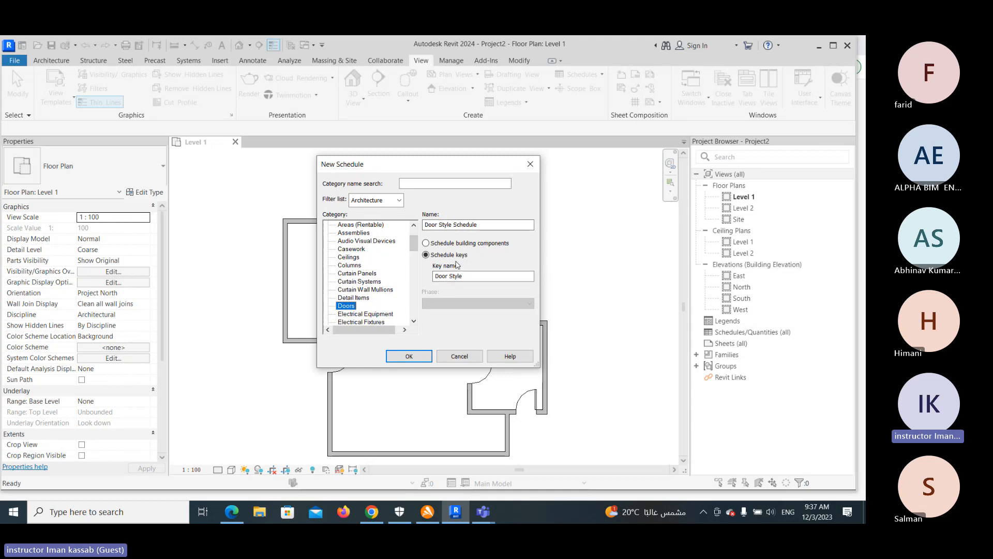
click(415, 358)
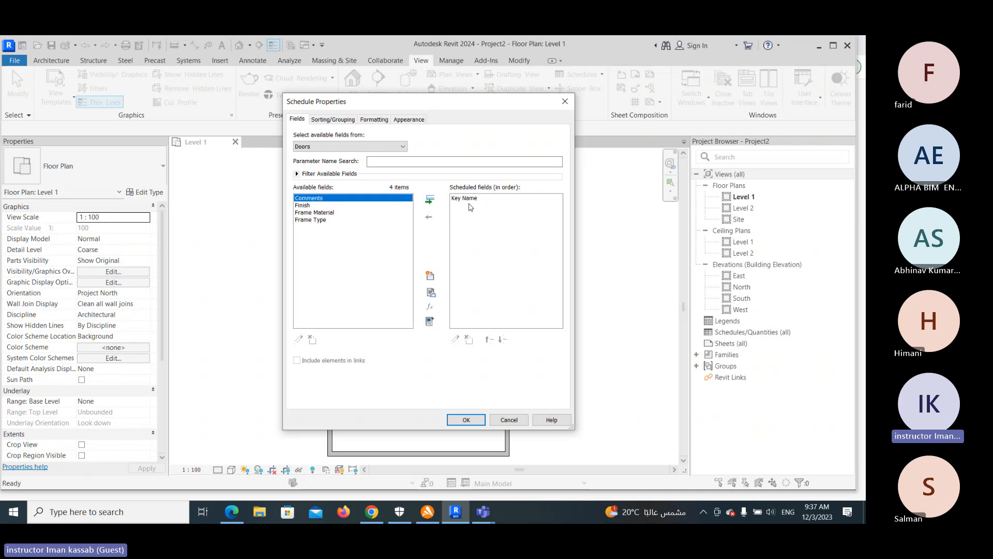
- Add a project parameter HANDLE TYPE to the key schedule, with discipline Common and data type Text, grouped under Other
click(430, 277)
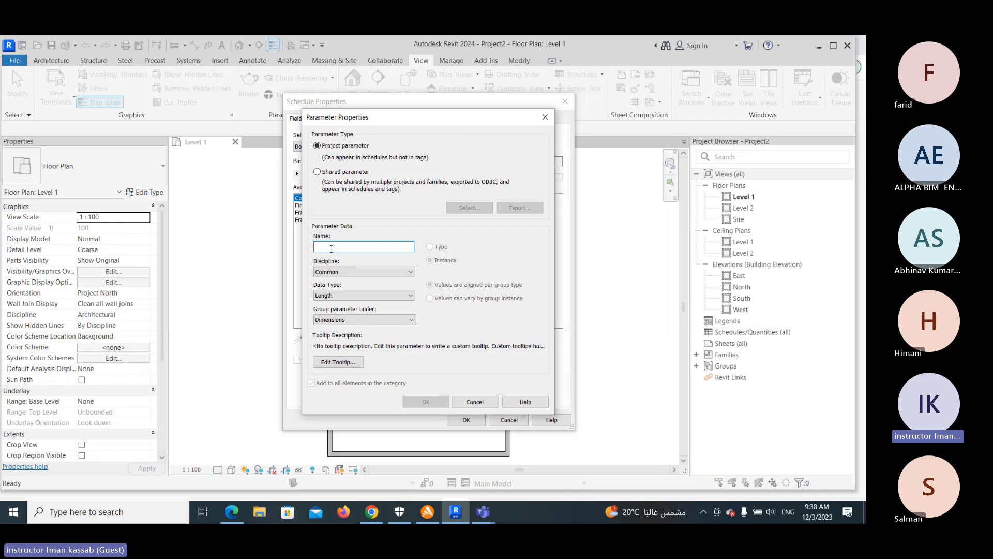
text(HANDLE)
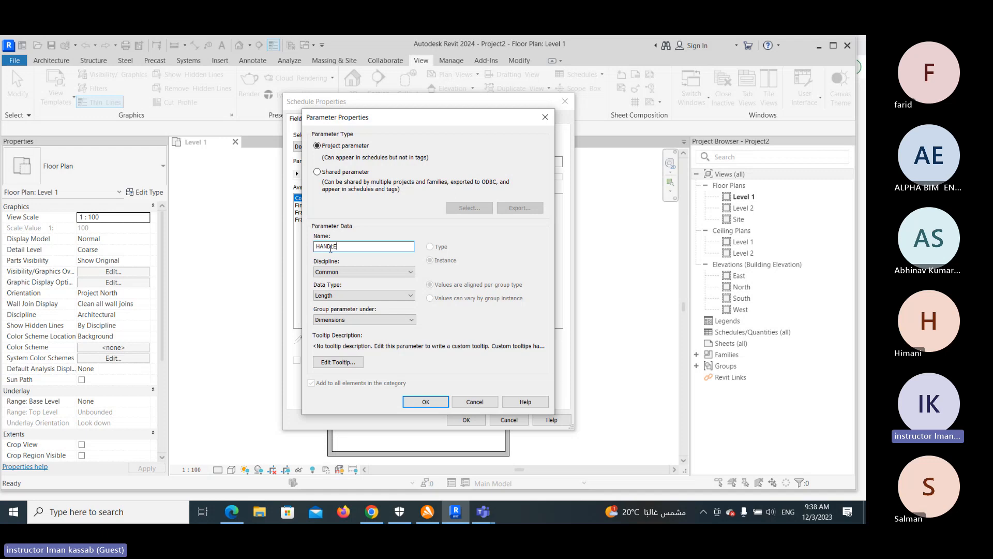
text( TYPE)
click(331, 273)
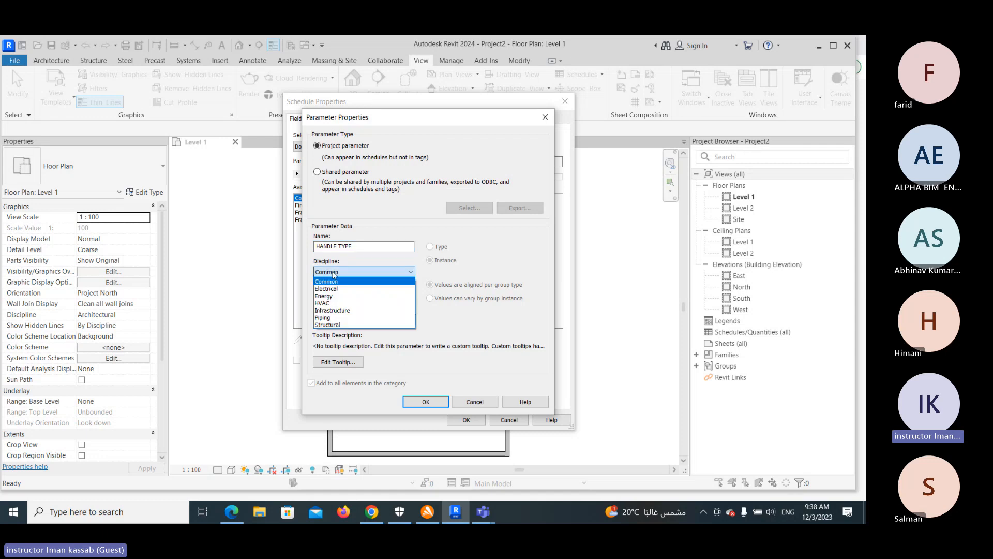
click(334, 274)
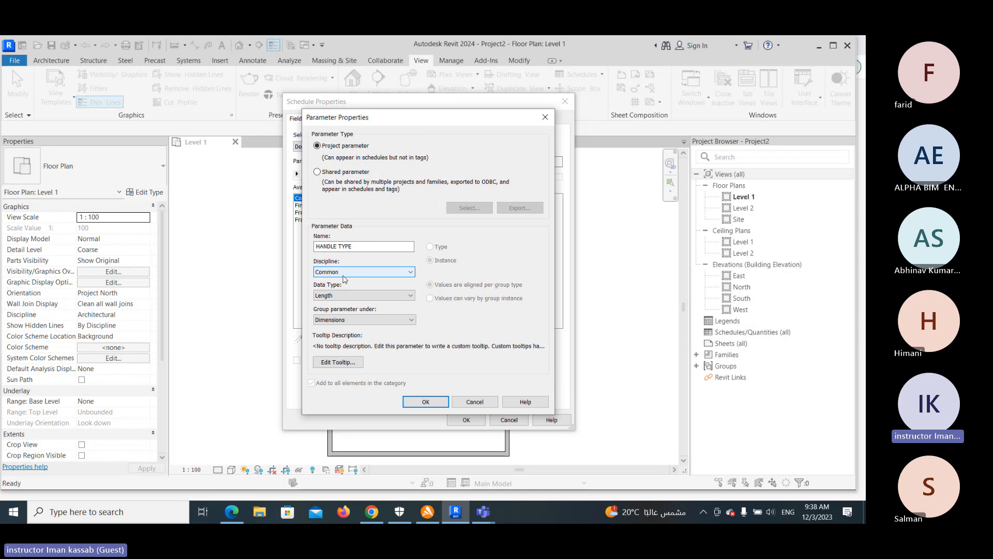
click(361, 299)
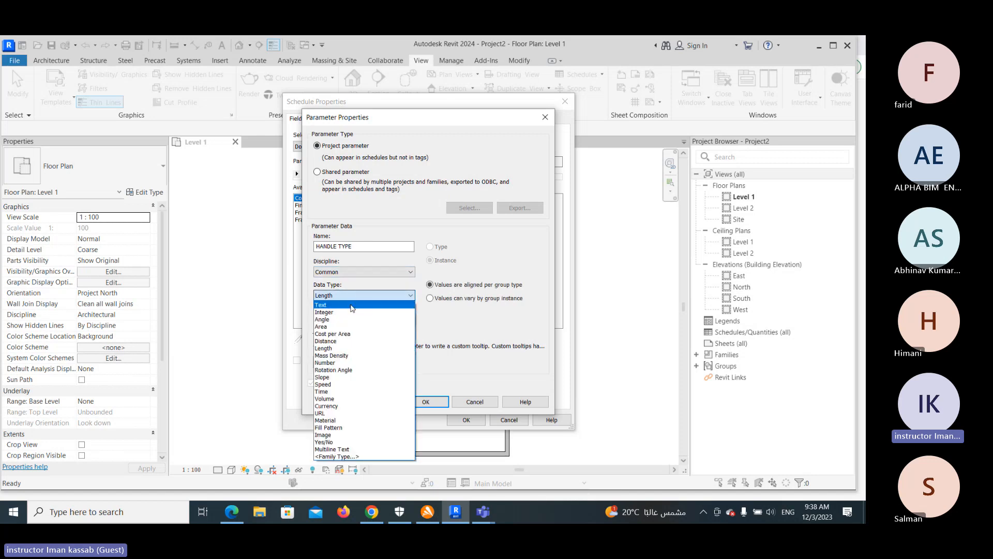
click(352, 306)
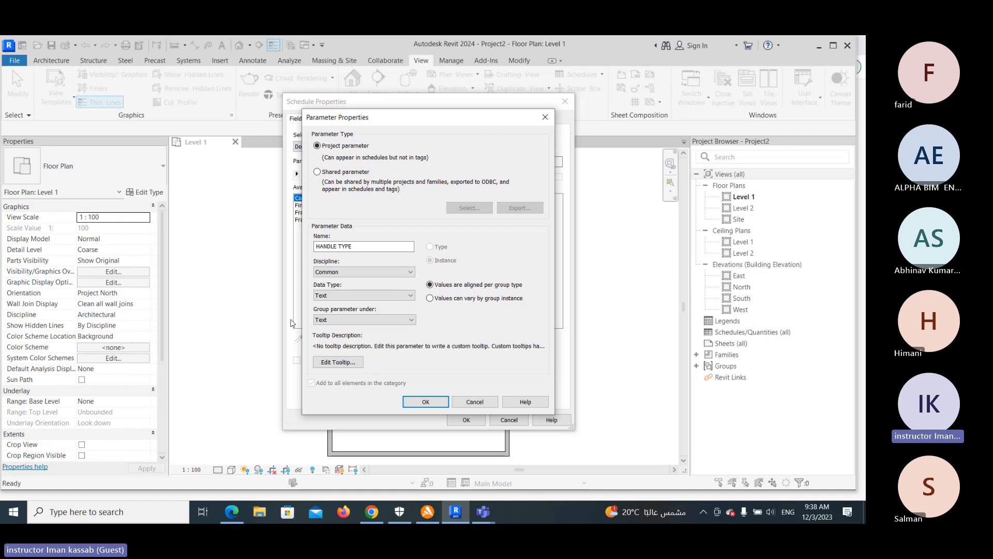
click(350, 320)
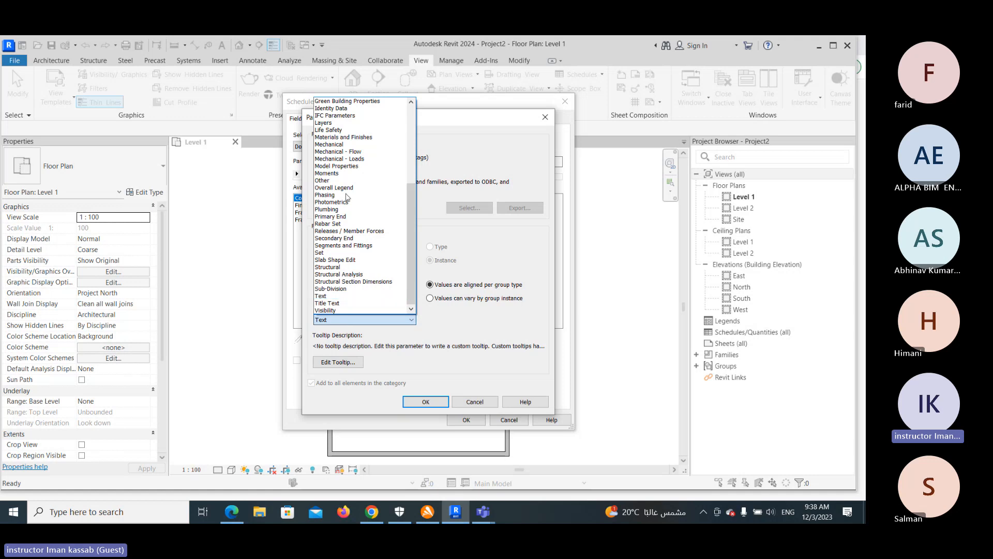
click(331, 180)
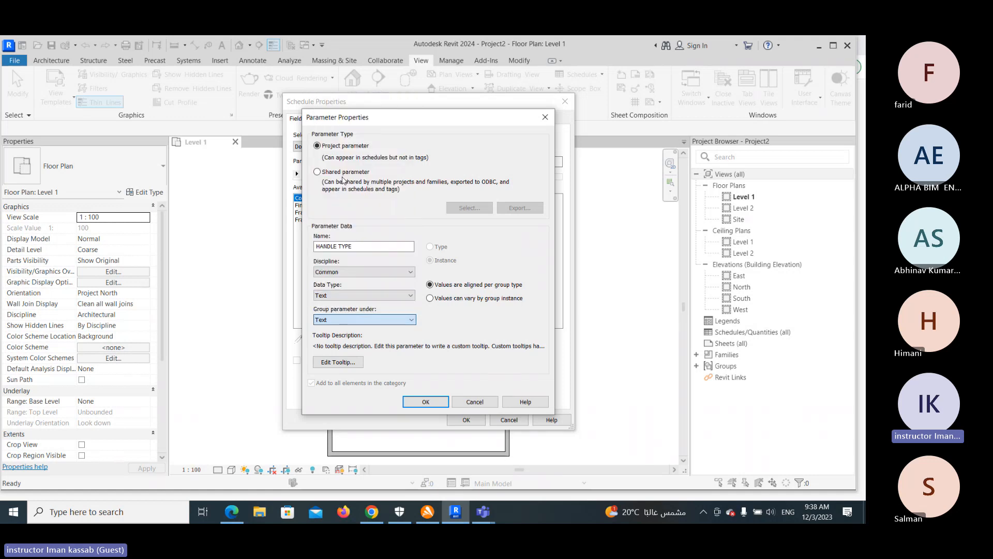
click(426, 402)
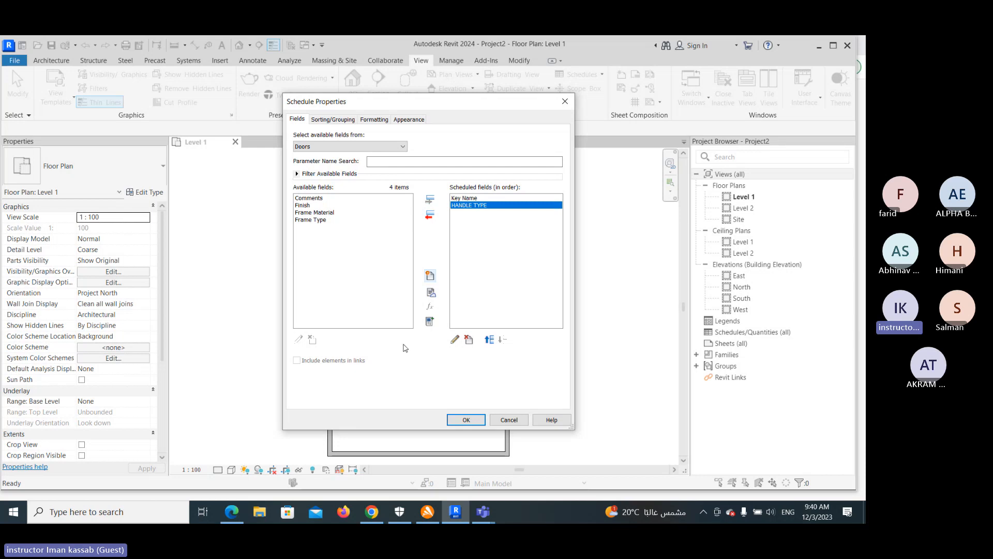
- Add a project parameter NO HINGES to the key schedule, with data type Text, grouped under Other
click(428, 278)
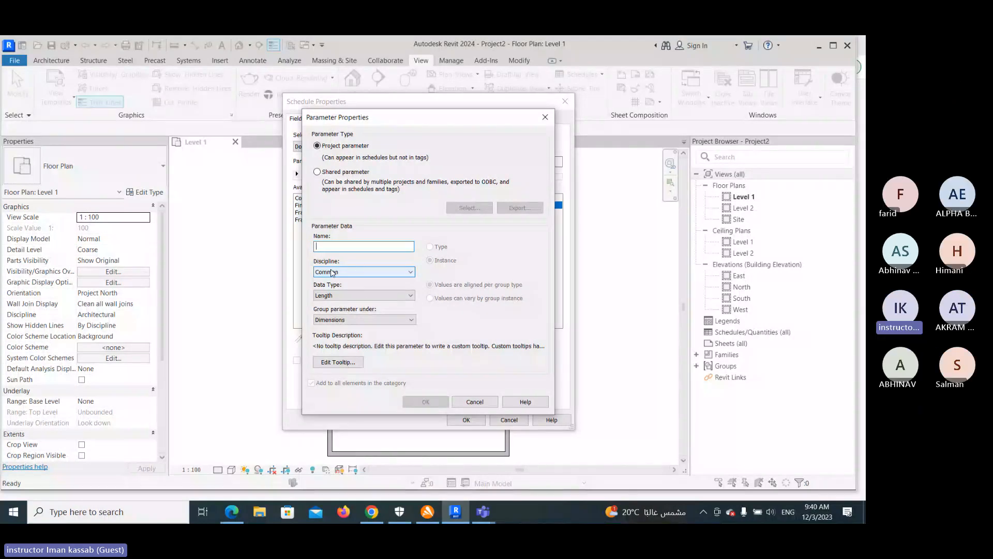
text(NO )
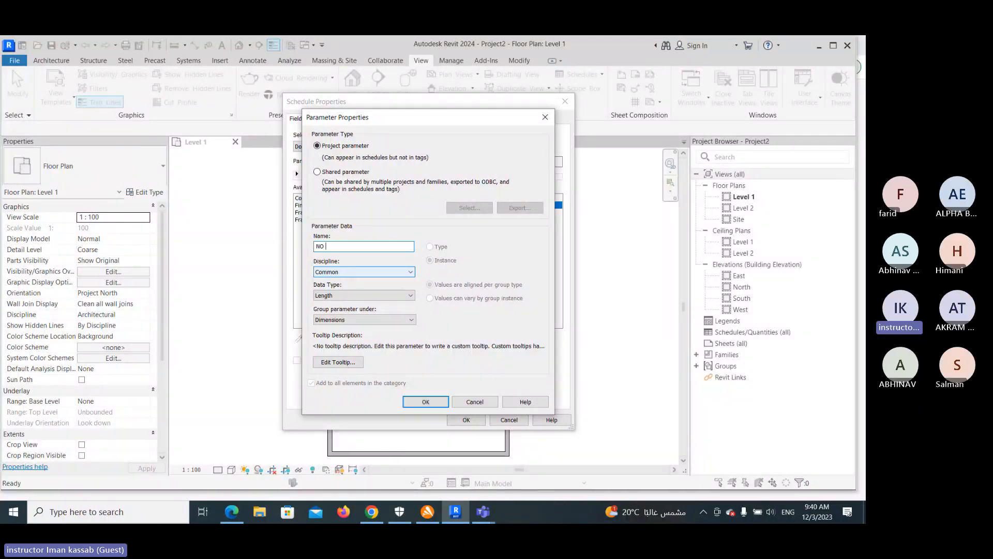
text(HINGES)
click(382, 295)
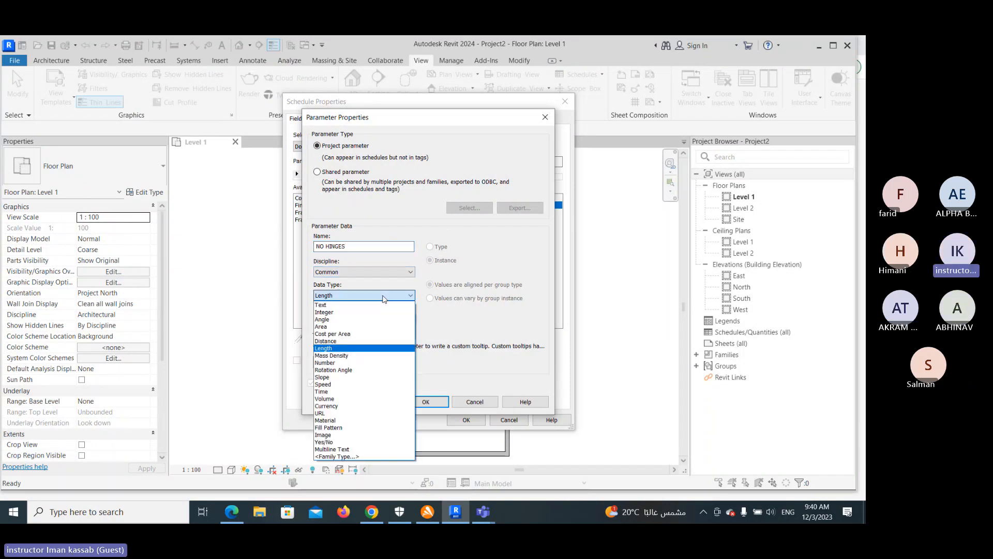
click(355, 305)
click(357, 320)
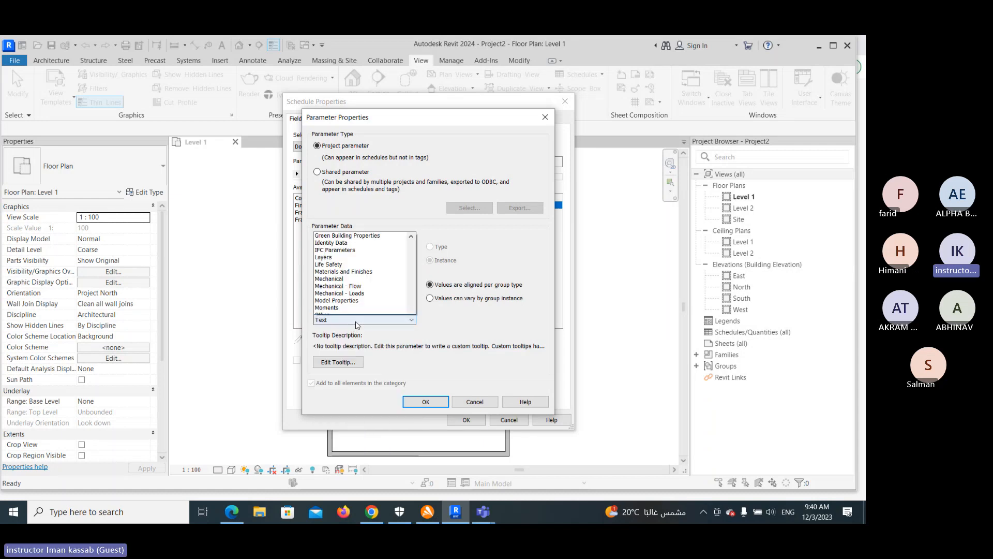
click(346, 187)
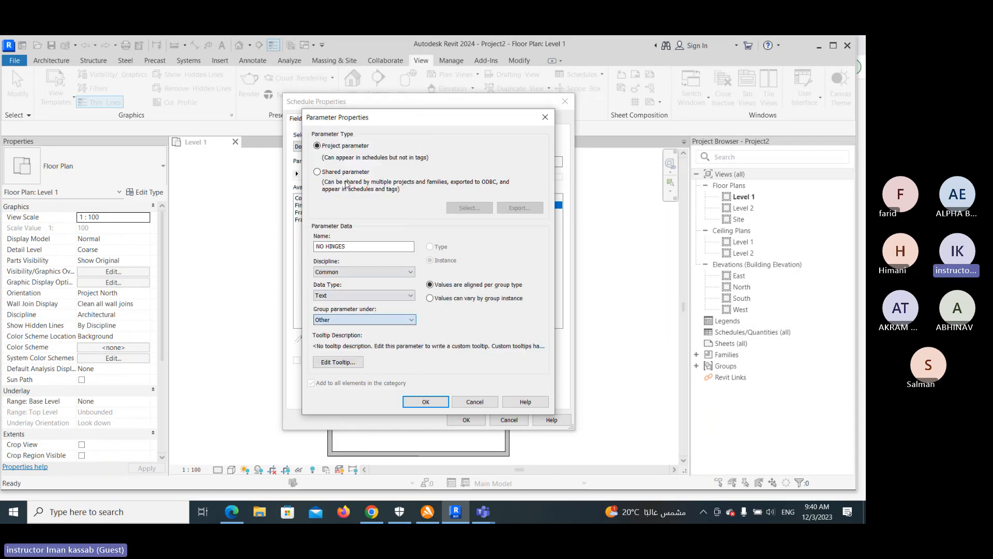
click(426, 402)
- Add a project parameter SECURED DOOR to the key schedule, with data type Yes/No, grouped under Other
click(429, 275)
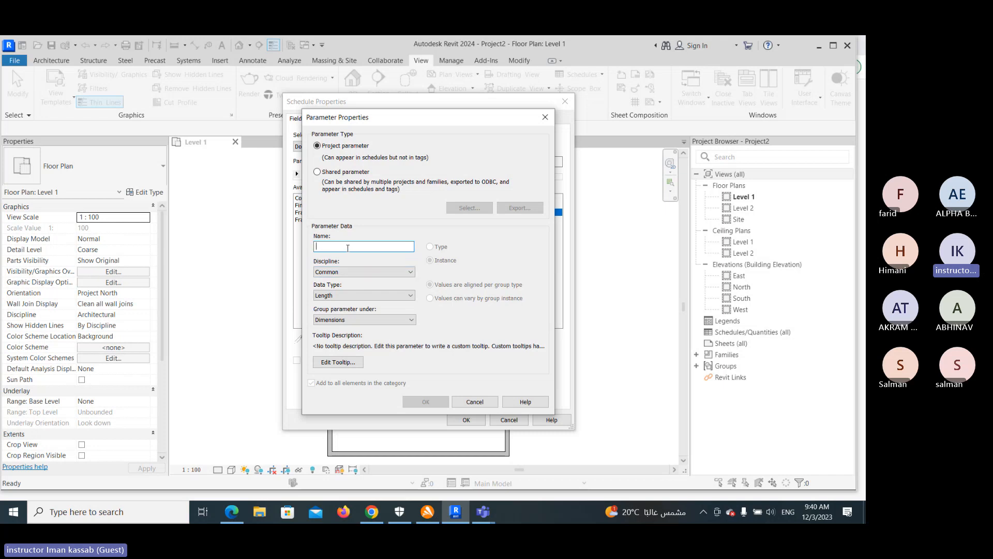
text(SECURED)
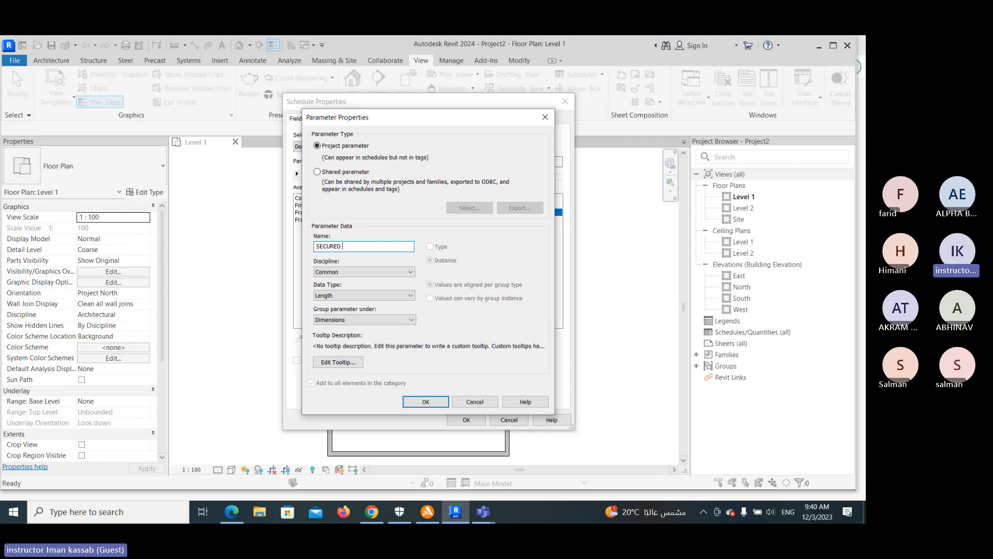
text( DOOR)
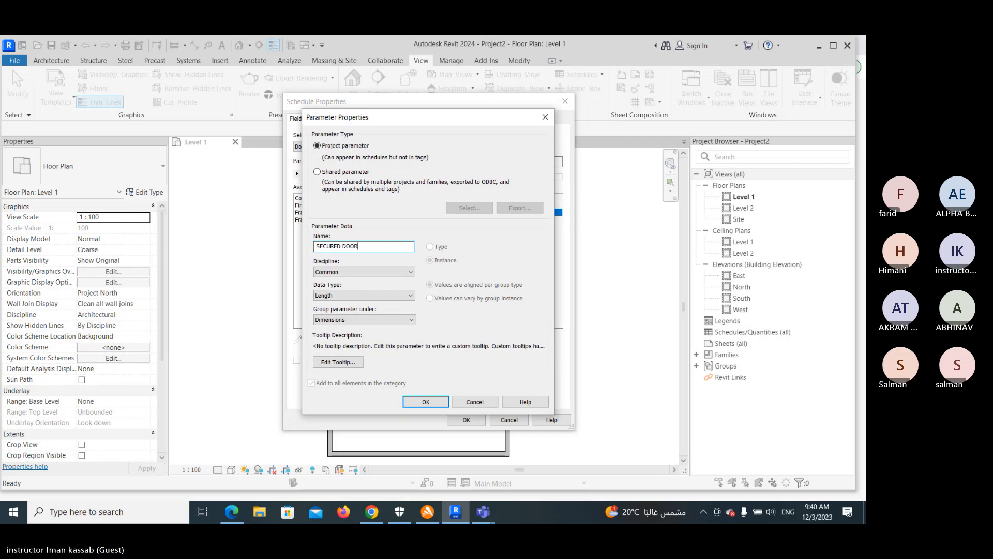
click(380, 295)
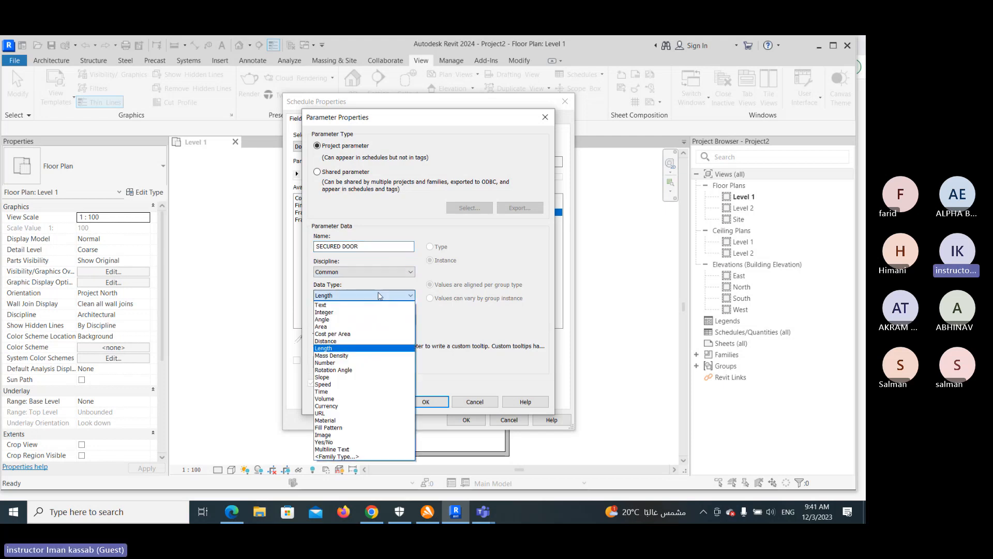
click(320, 305)
click(380, 320)
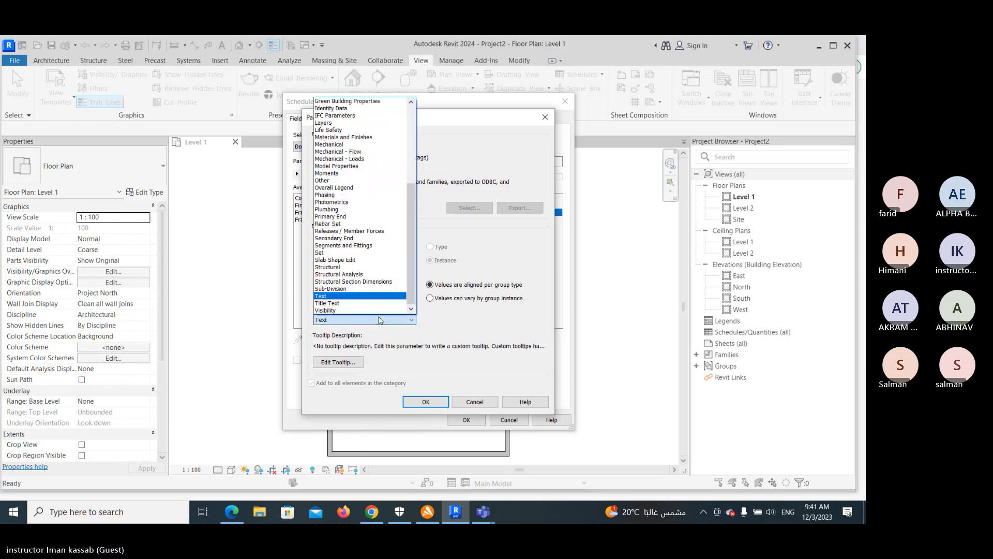
click(381, 296)
click(381, 295)
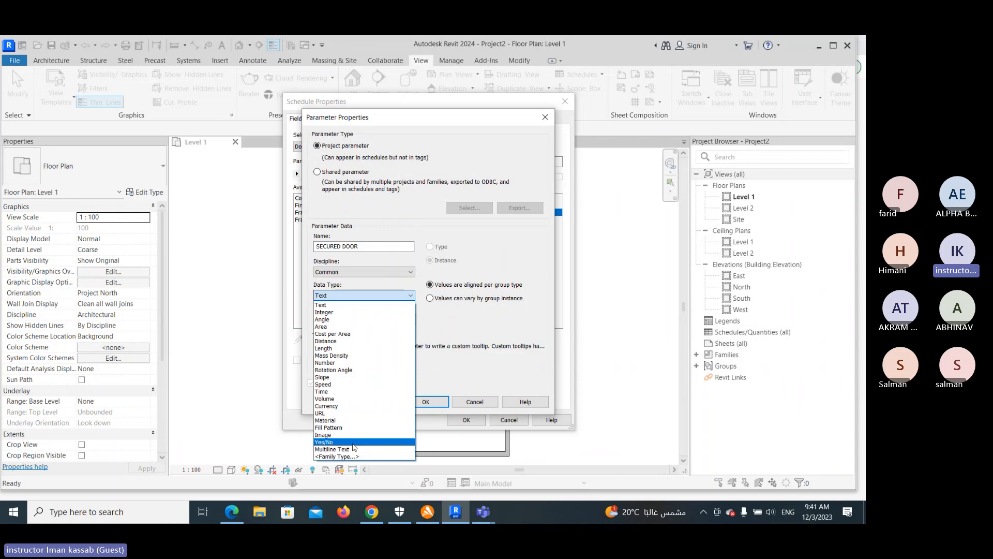
click(354, 443)
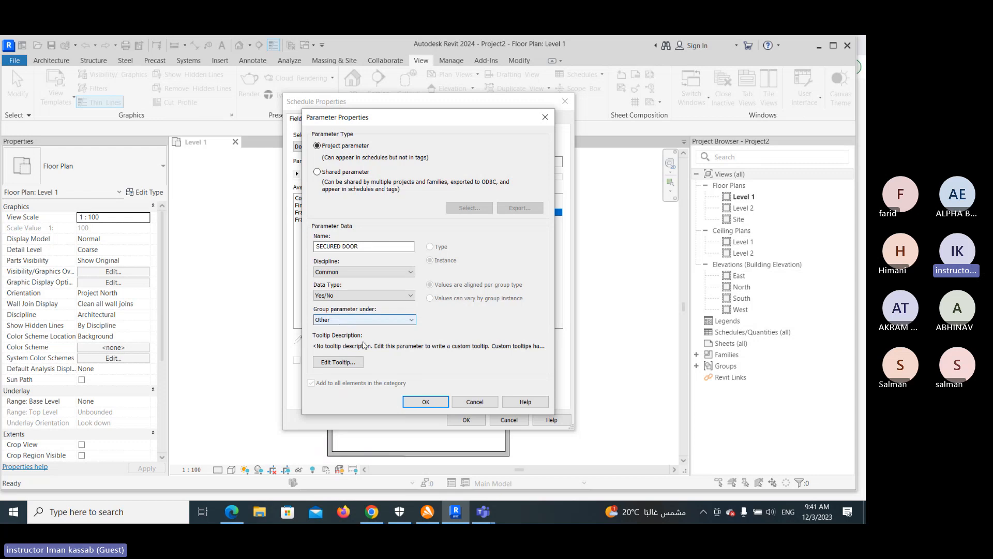
click(425, 402)
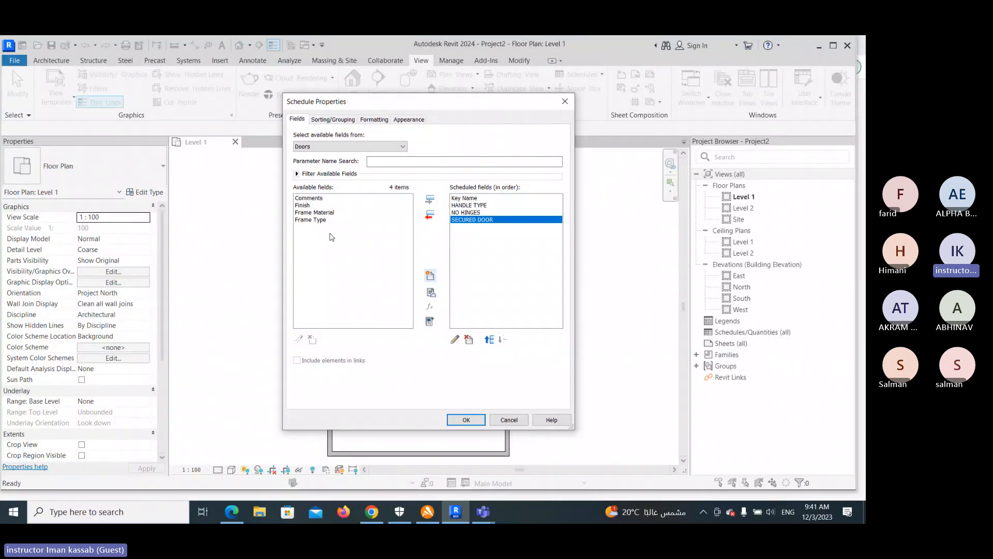
- Finish the Door Style key schedule with its current fields and insert a first data row, dismissing the save reminder
click(430, 276)
click(468, 419)
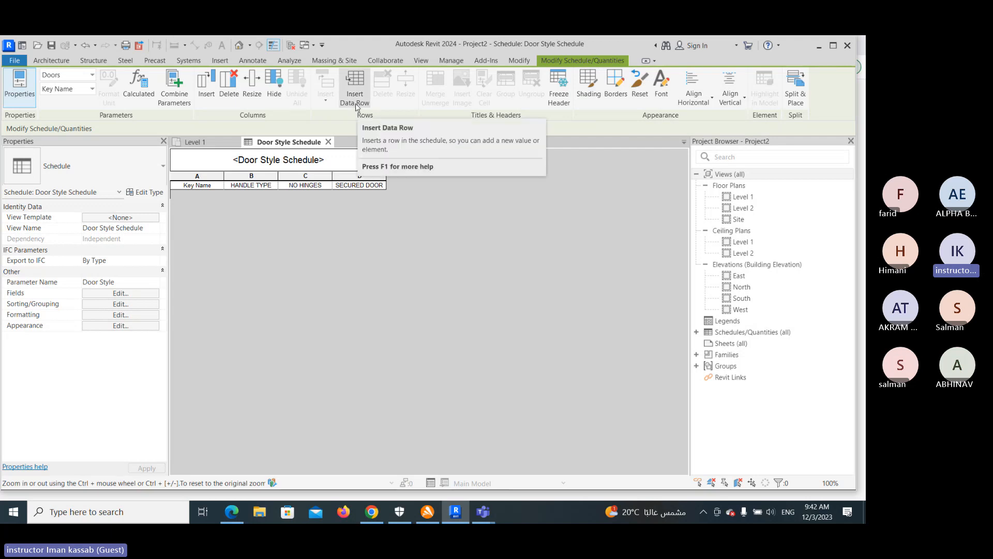
click(506, 317)
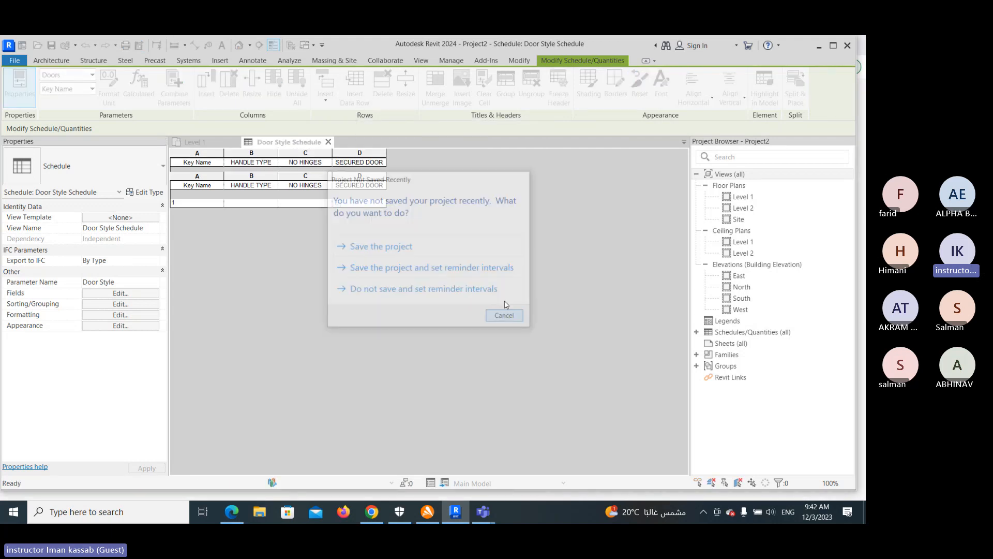
- Define the first door style as key G1 with HANDLE TYPE 2LEVER, NO HINGES 3 and SECURED DOOR enabled
click(218, 203)
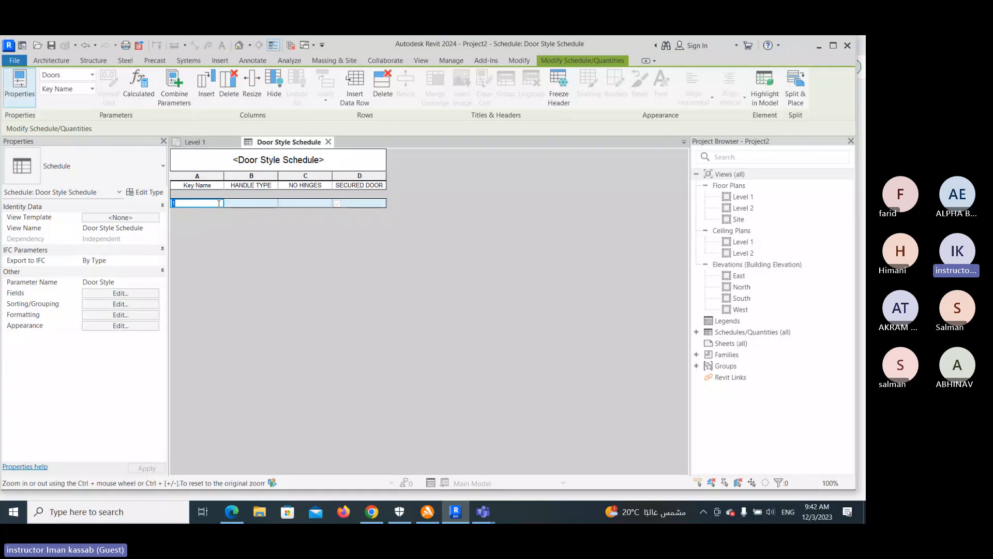
text(G1)
click(241, 204)
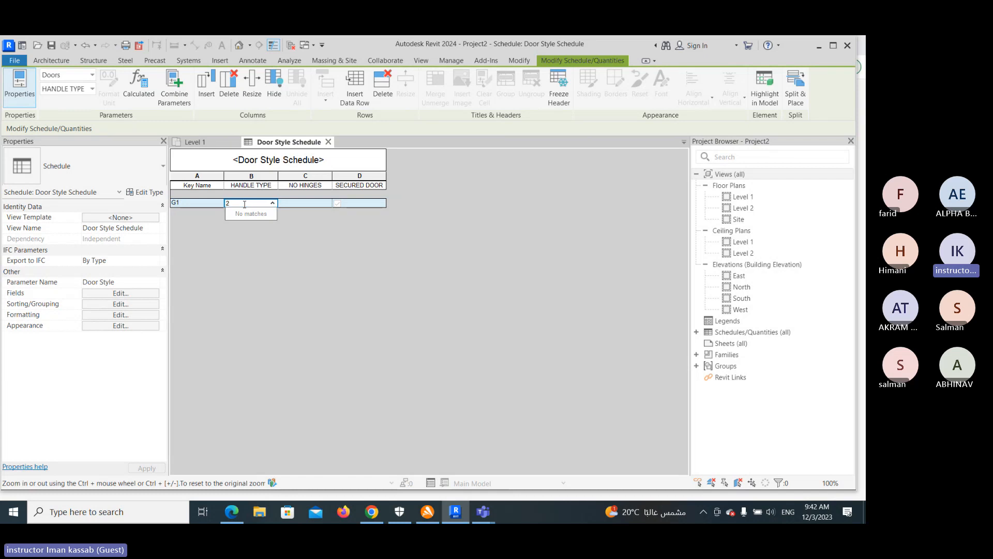
text(ER)
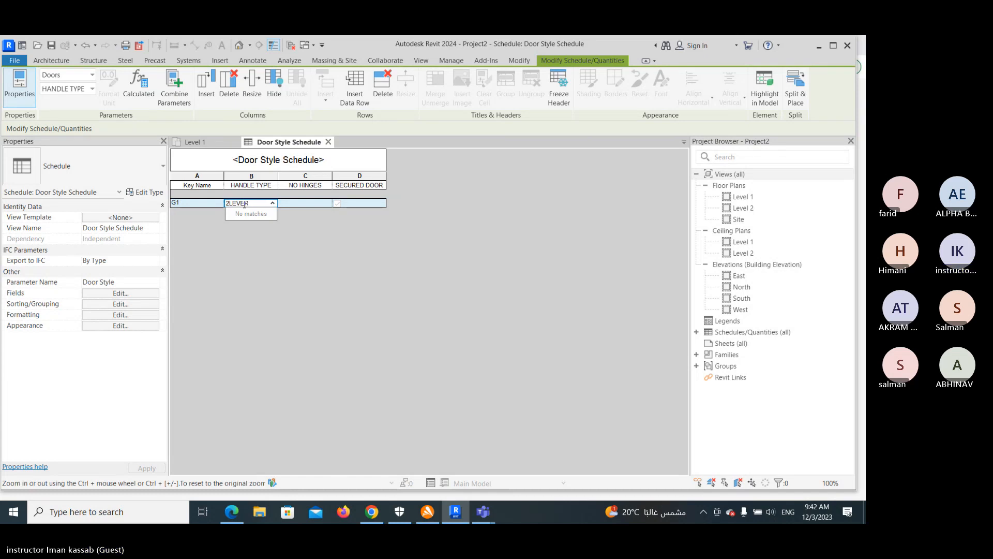
click(304, 203)
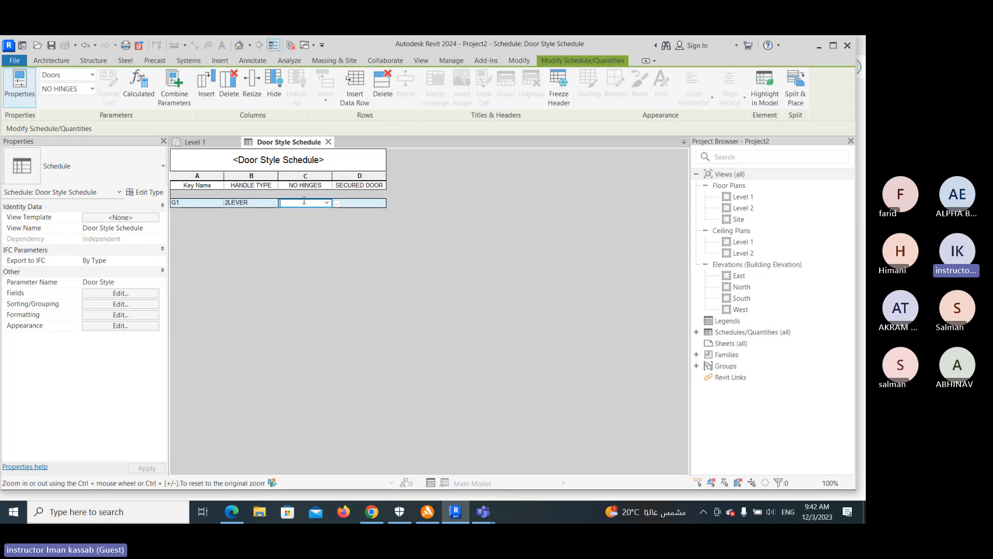
text(3)
click(360, 205)
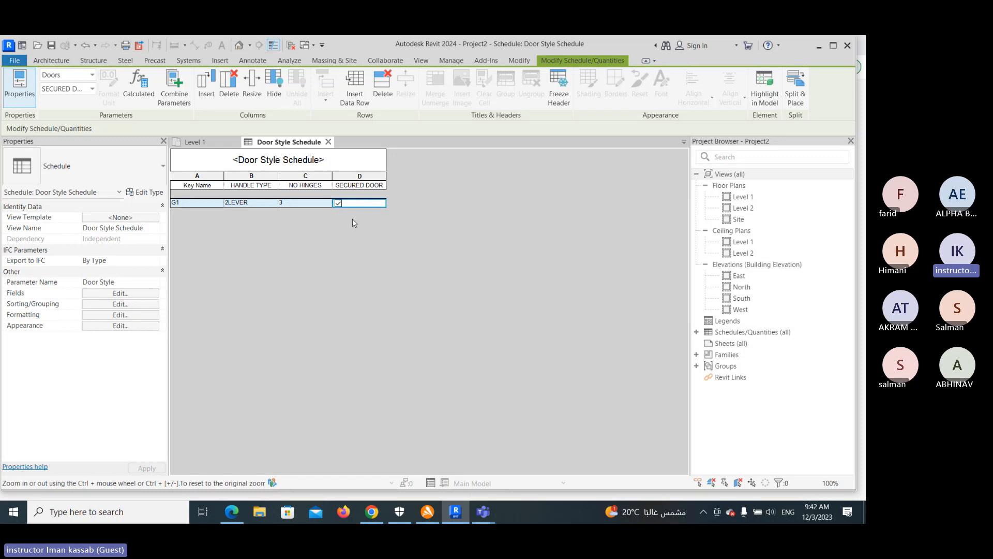
- Add a second door style with key G2, HANDLE TYPE 3LEVER, NO HINGES 2 and SECURED DOOR disabled
click(355, 87)
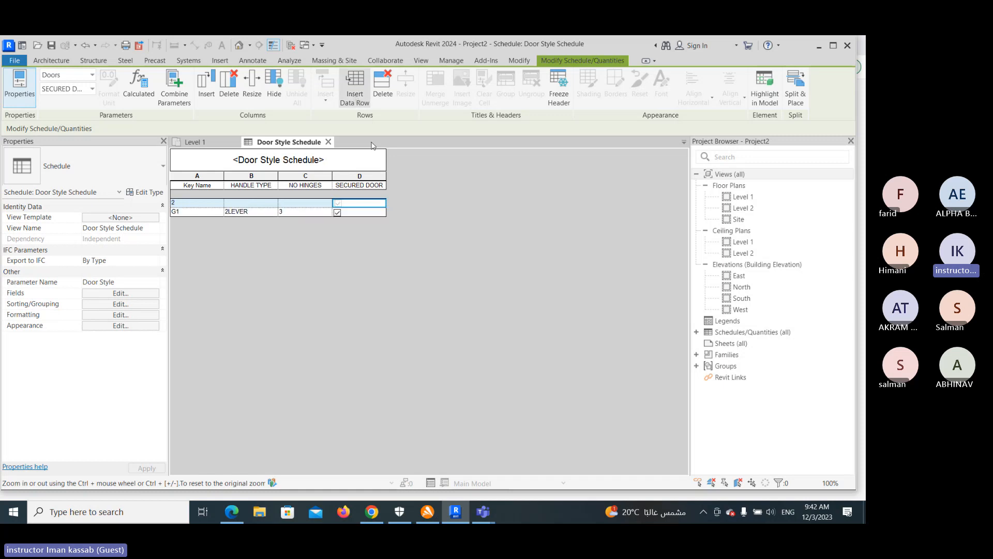
click(199, 203)
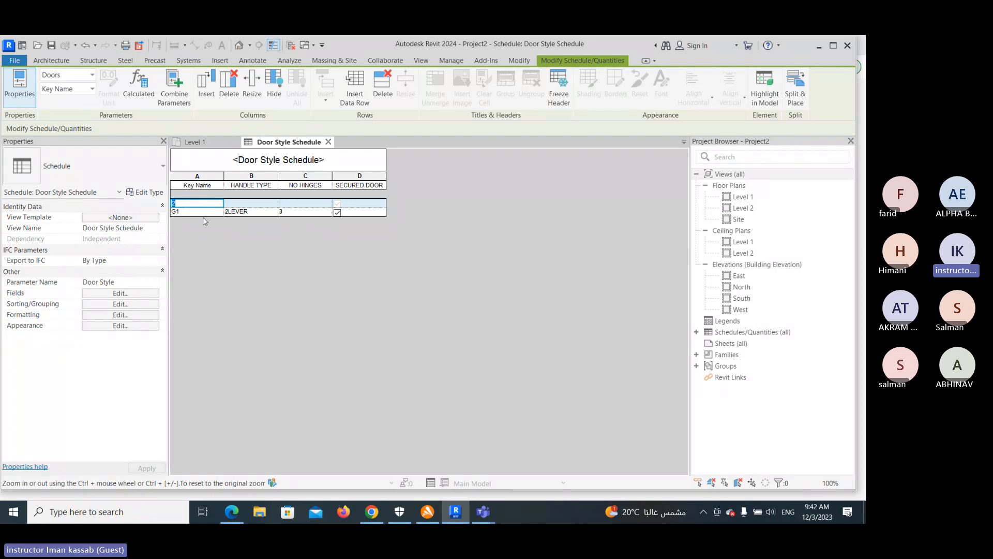
text(G)
click(258, 204)
click(271, 212)
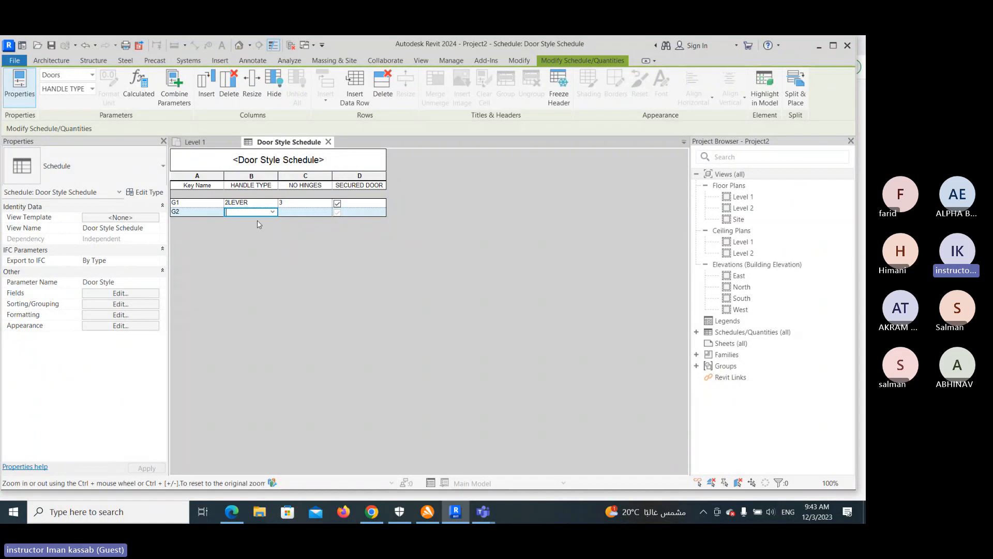
text(3LE)
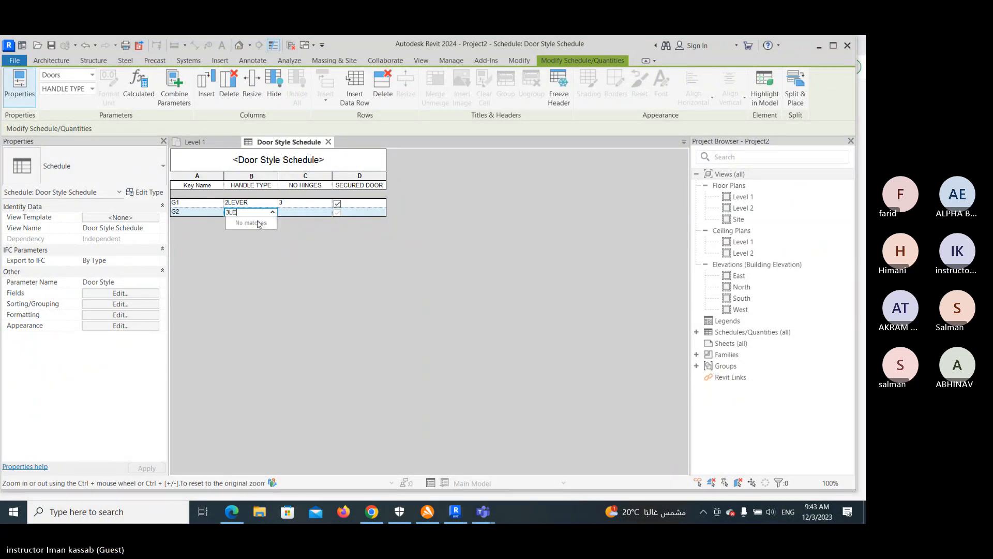
text(VER)
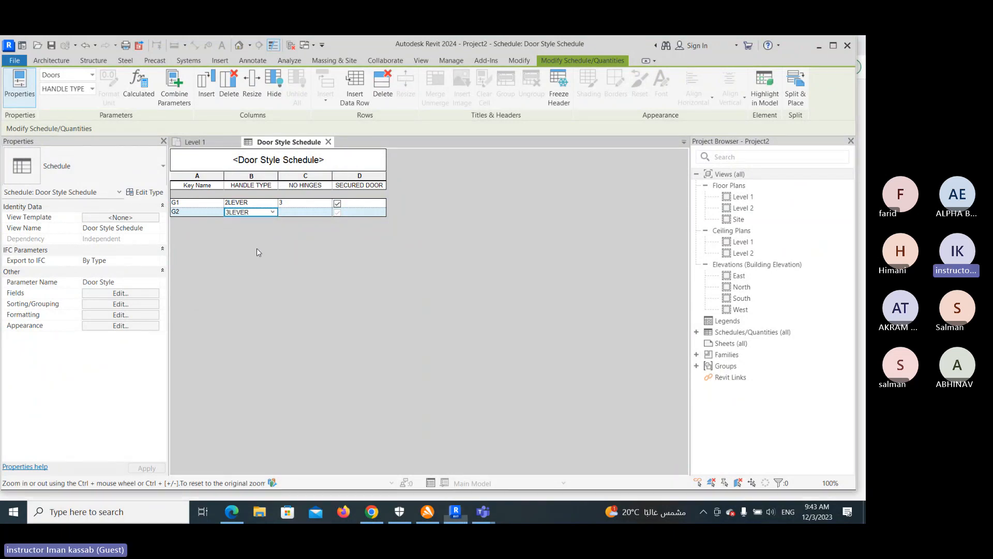
click(306, 212)
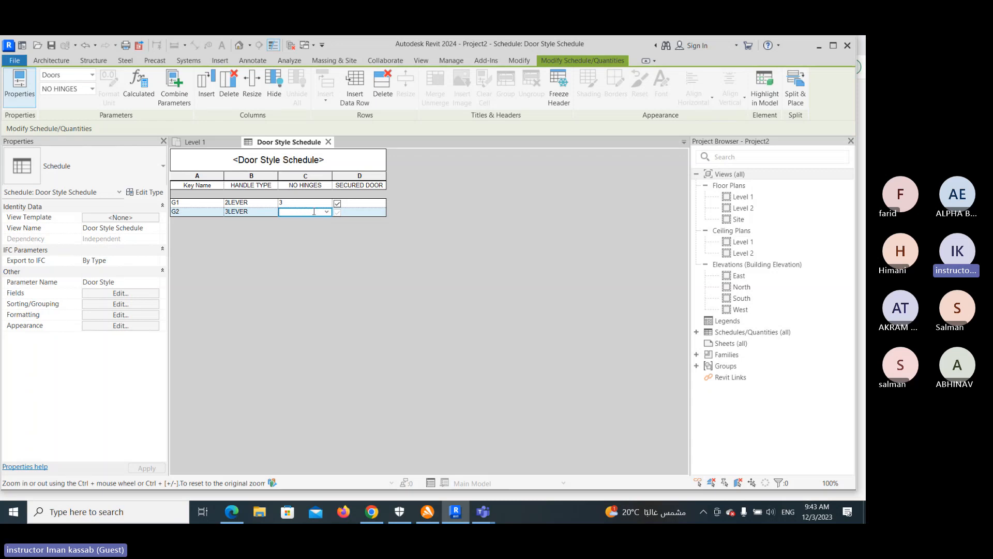
text(2)
click(338, 213)
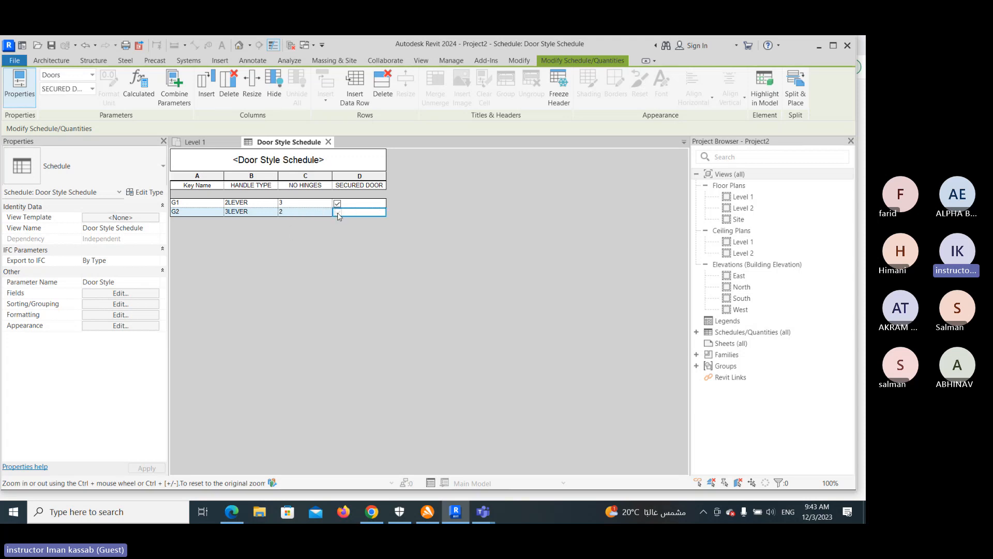
click(338, 212)
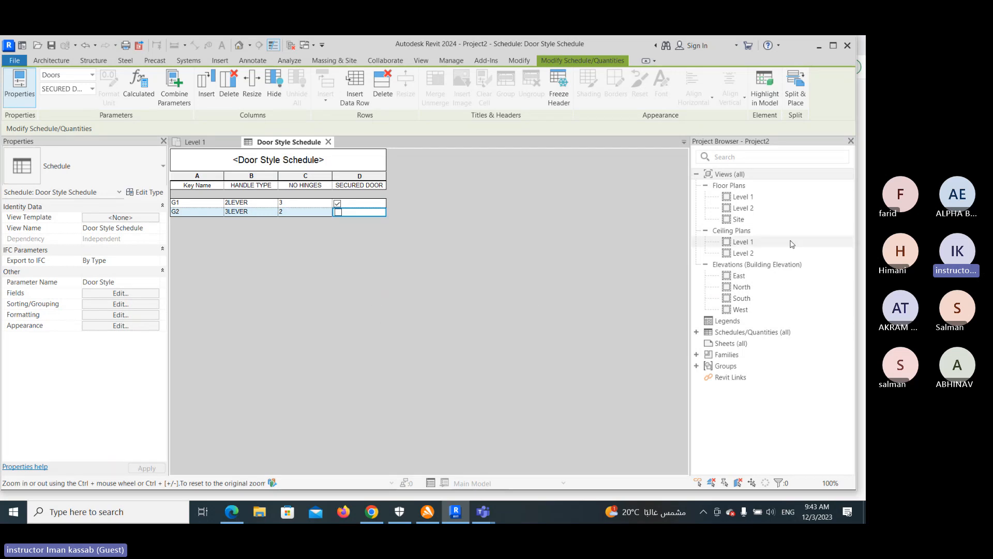
- Open the Level 1 floor plan view
click(745, 198)
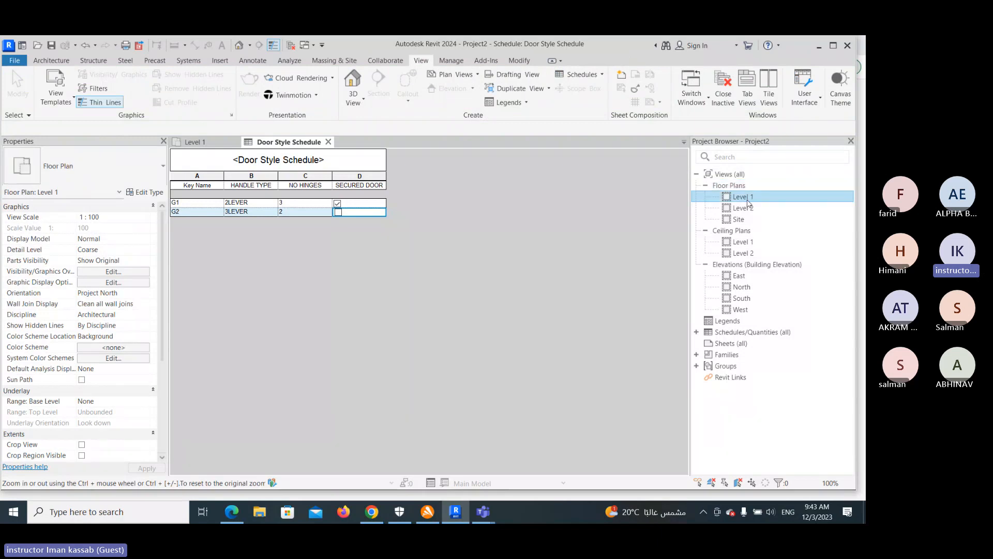
click(748, 200)
click(771, 193)
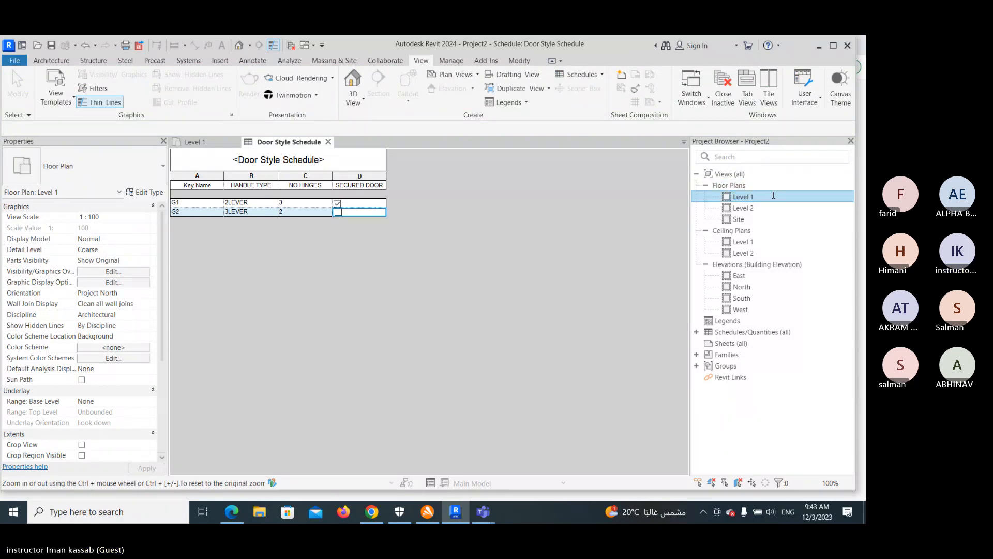
key(Escape)
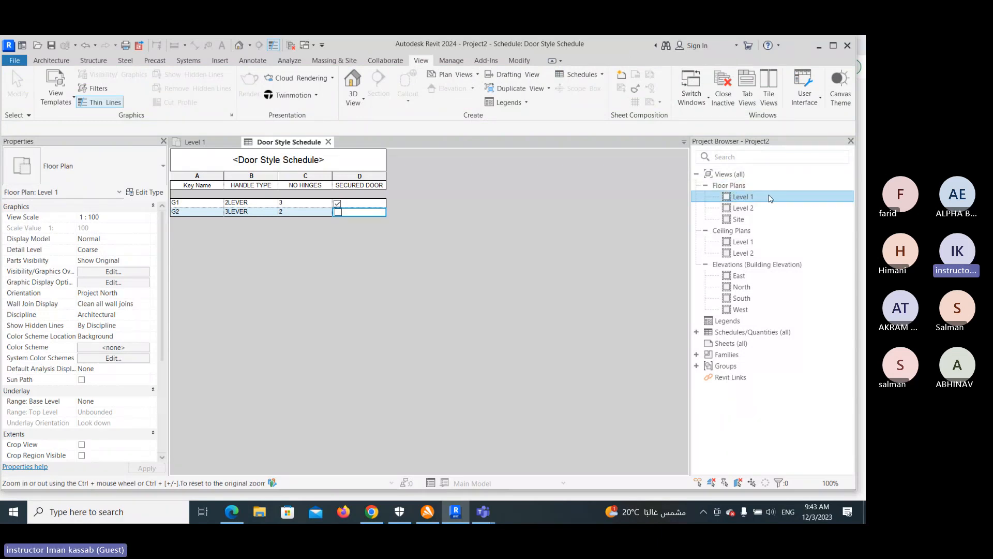
double_click(768, 198)
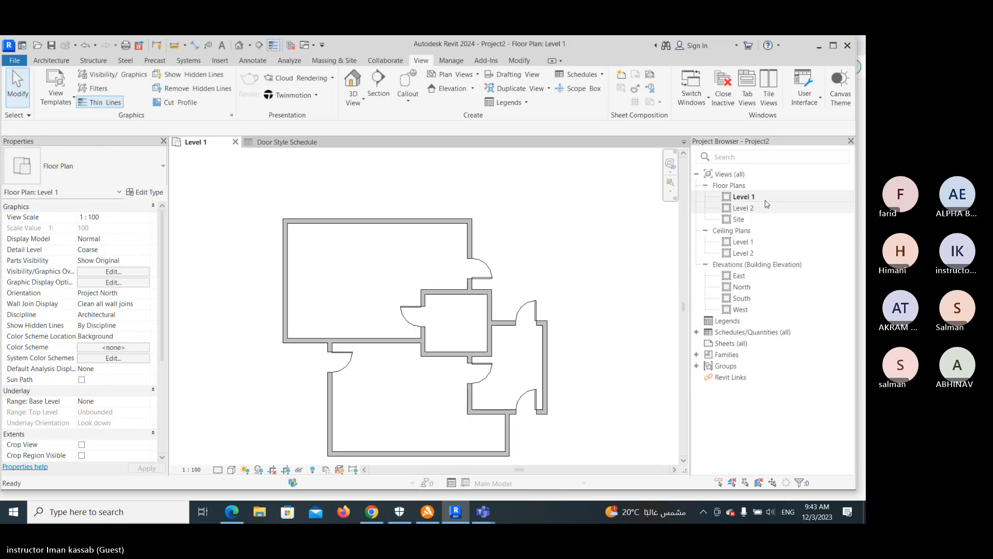
- Assign Door Style G1 to the single-flush door in the east wall of the large upper room
click(492, 273)
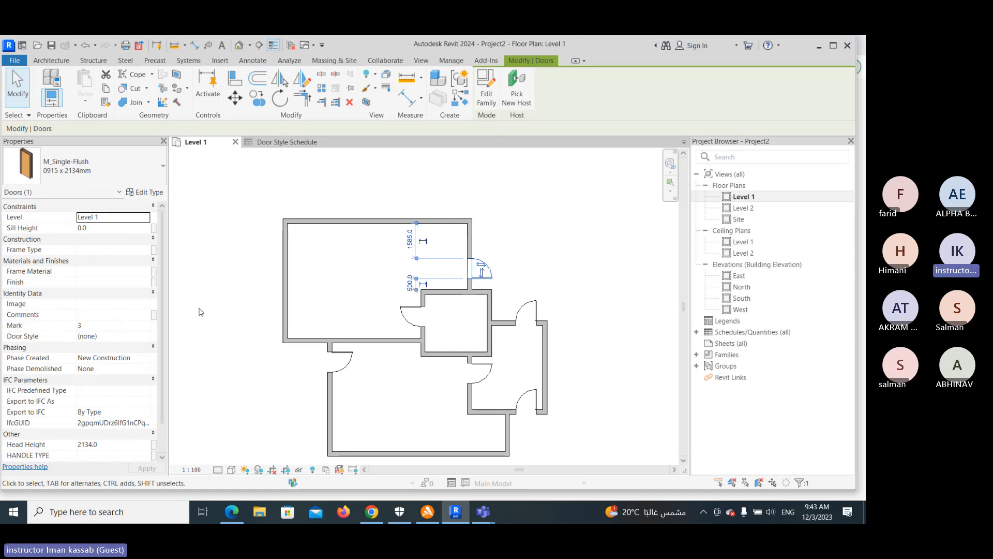
scroll(165, 311, down, 1)
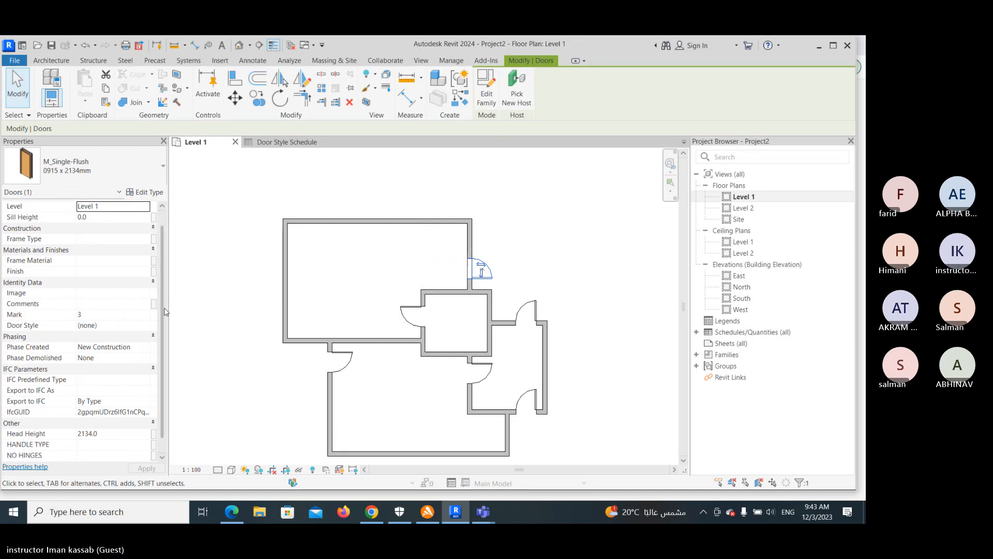
scroll(164, 311, down, 1)
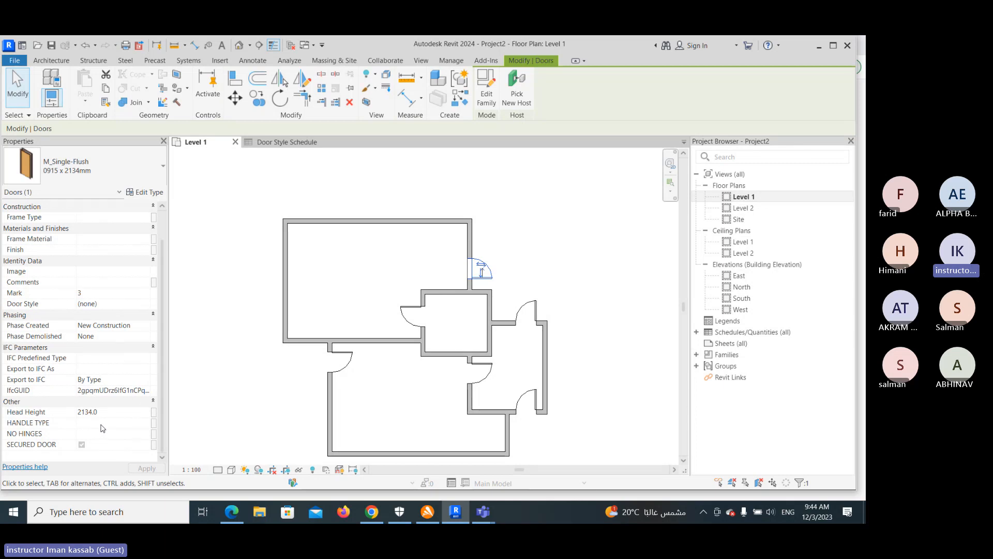
click(54, 318)
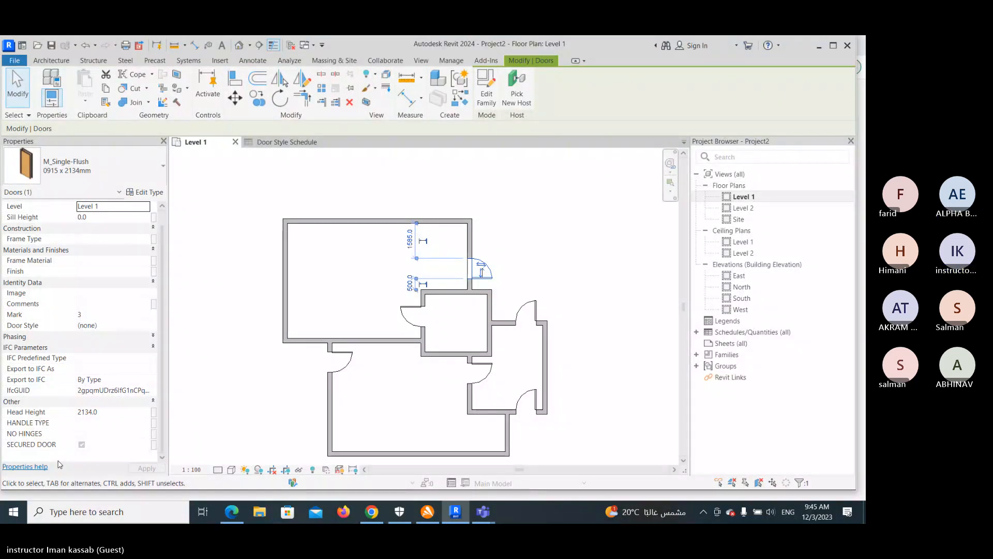
click(144, 325)
click(144, 325)
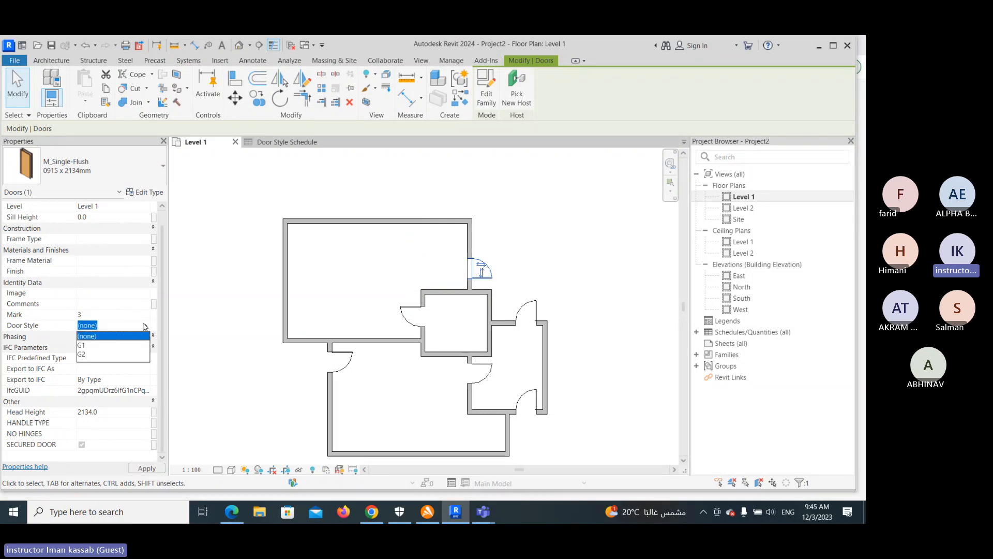
click(88, 346)
text(G1)
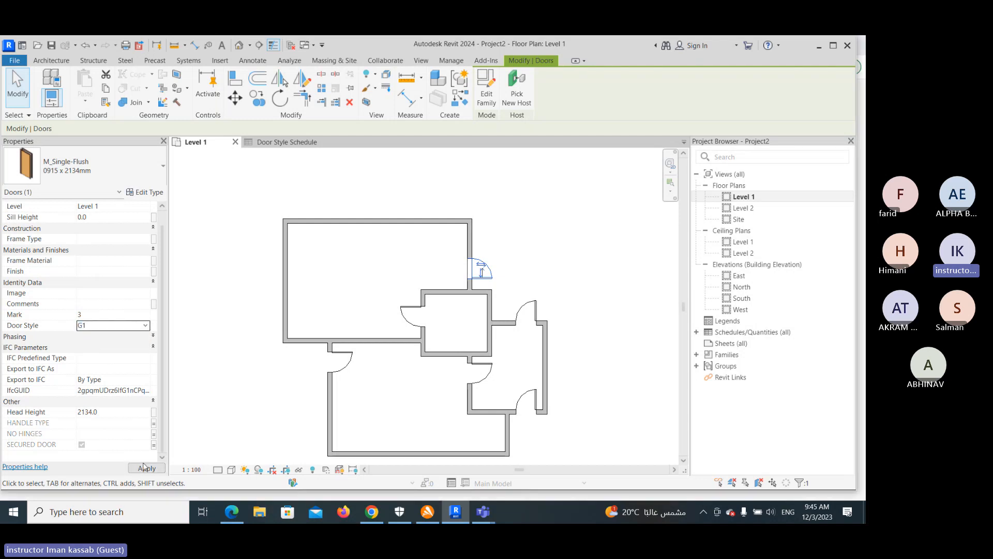
click(147, 466)
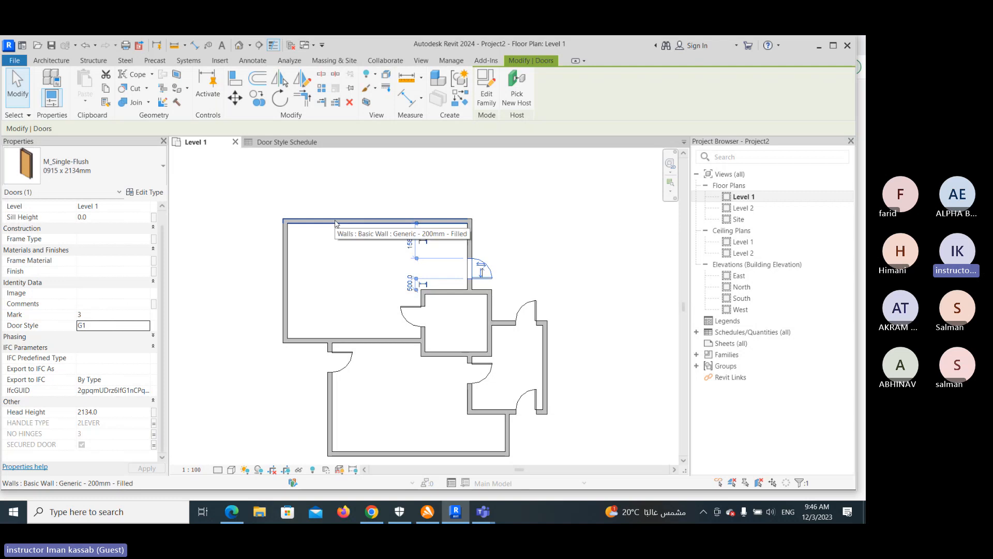
- Create a new building-components schedule for the Doors category, named Door Schedule, with phase New Construction
click(292, 143)
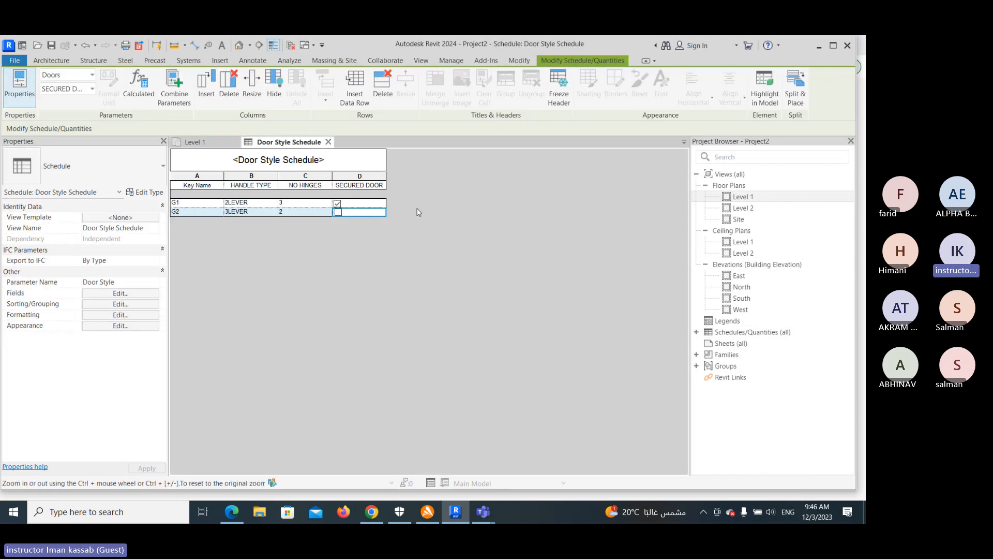
click(422, 63)
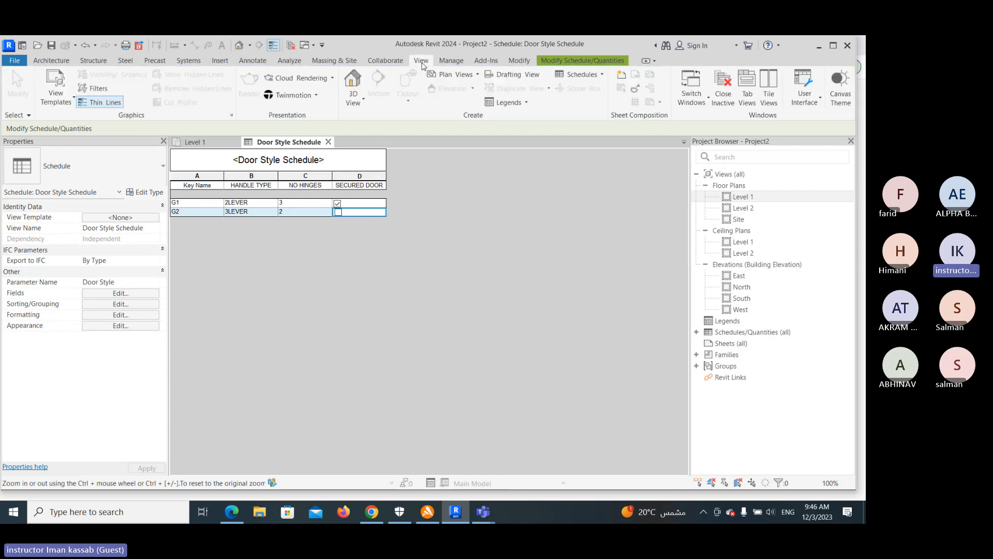
click(579, 76)
click(583, 94)
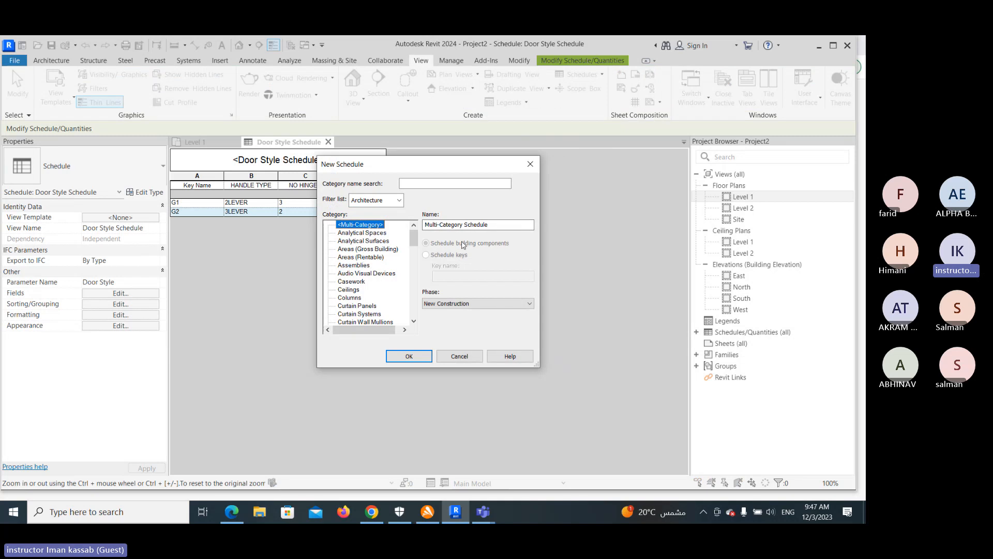
click(364, 274)
key(d)
key(d)
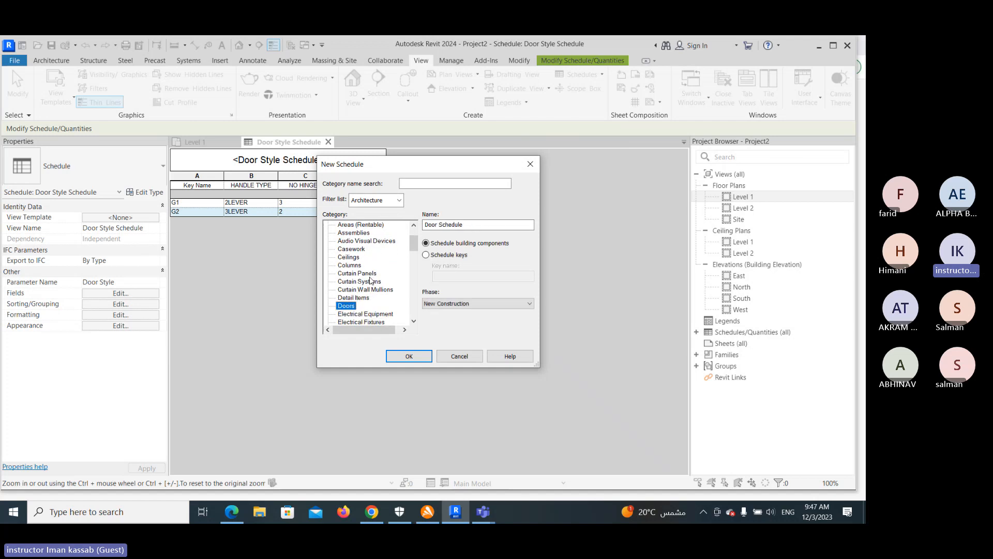
key(Escape)
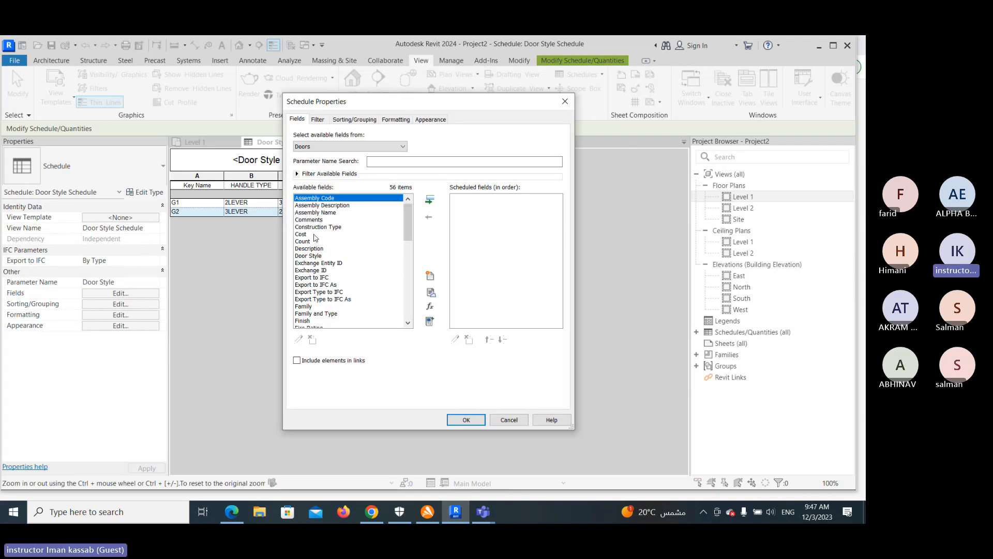
- Examine the fields available for the door schedule, comparing the list with and without type parameters
click(297, 174)
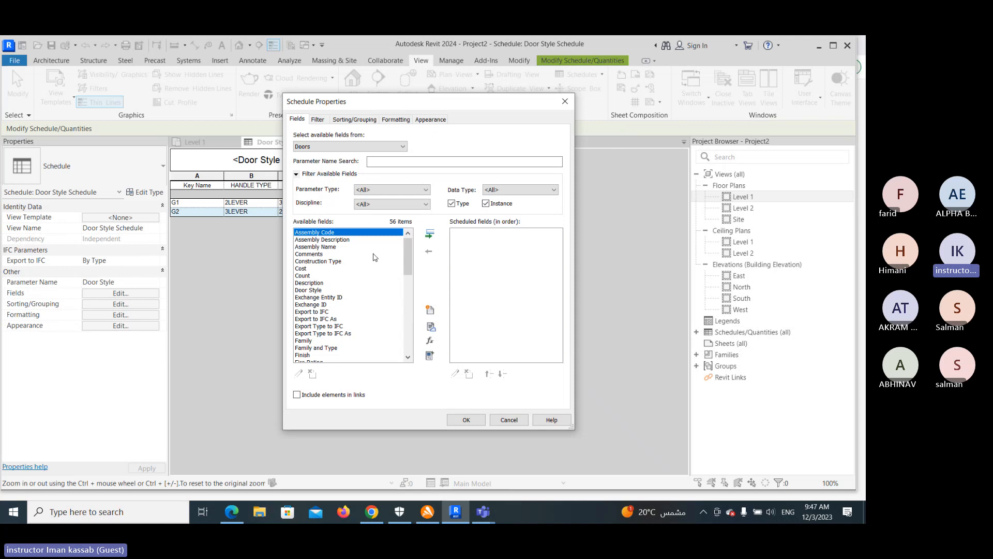
click(451, 205)
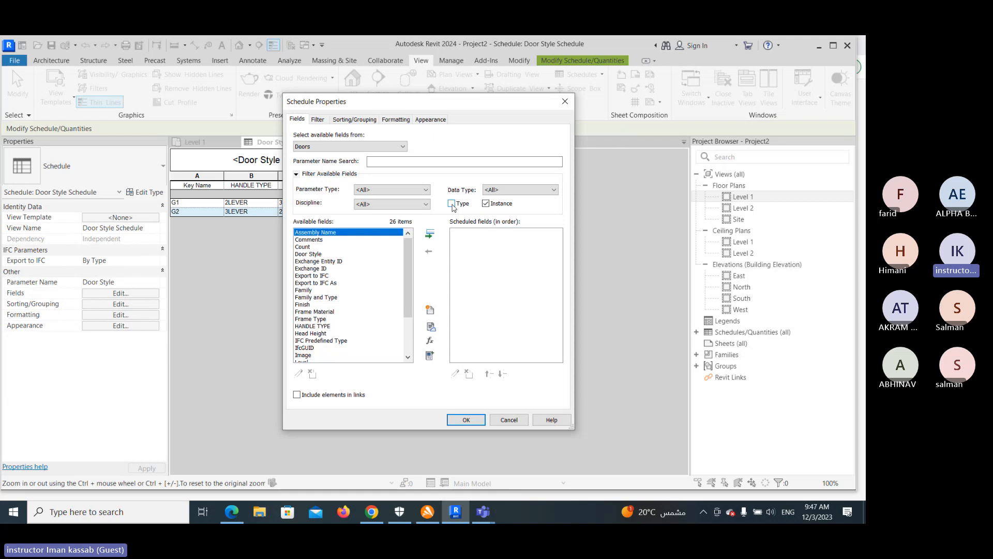
click(451, 205)
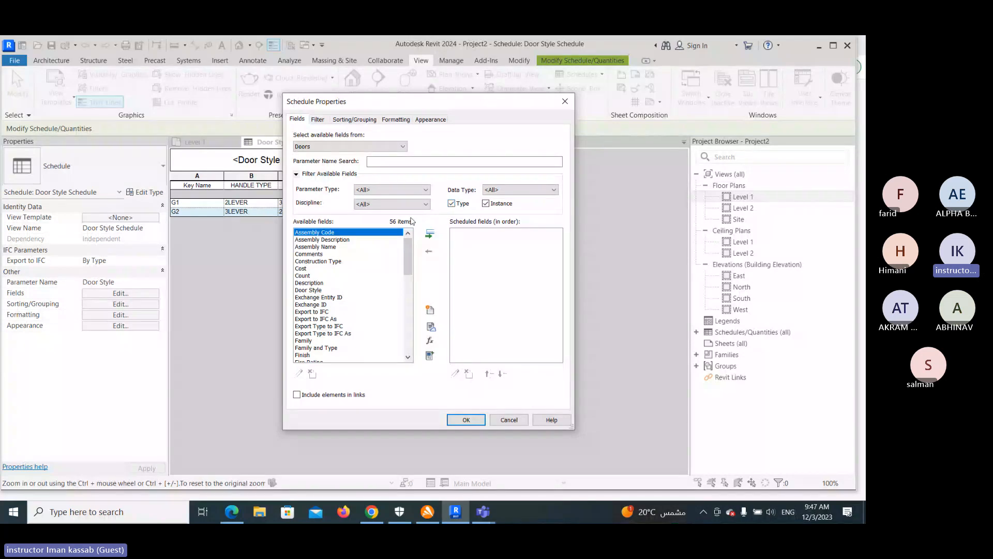
drag(407, 260, 407, 343)
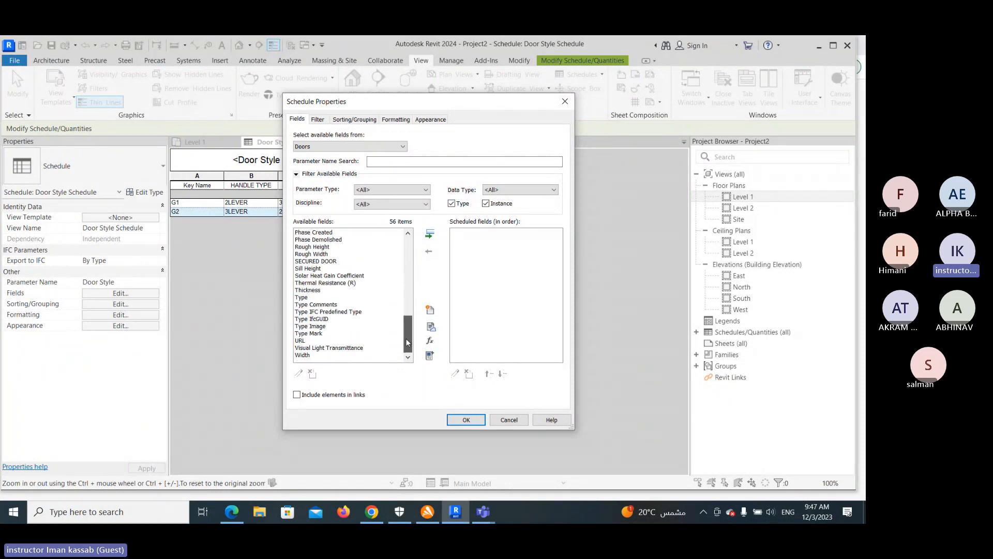
- Add the Width and the Family and Type fields to the door schedule
double_click(304, 356)
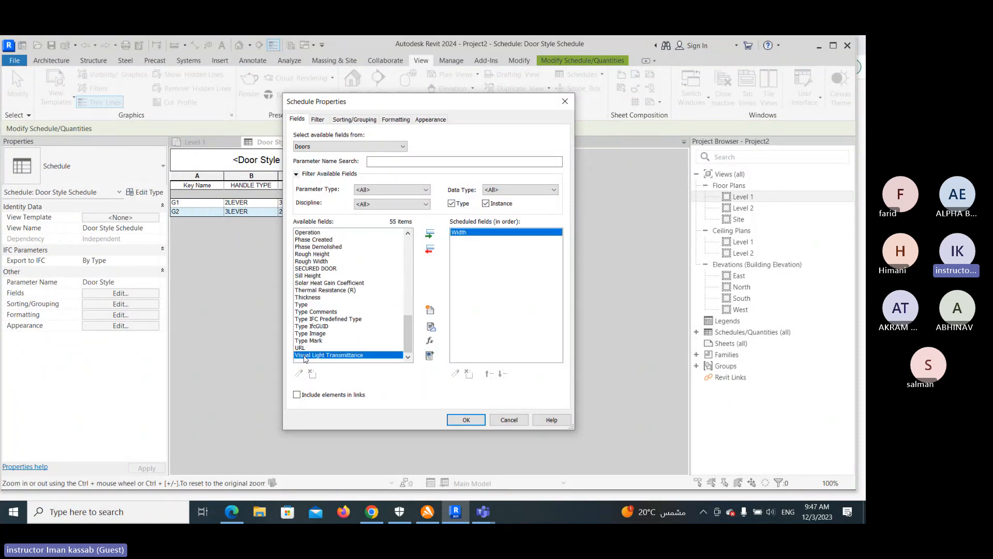
drag(408, 322, 395, 283)
click(328, 292)
key(f)
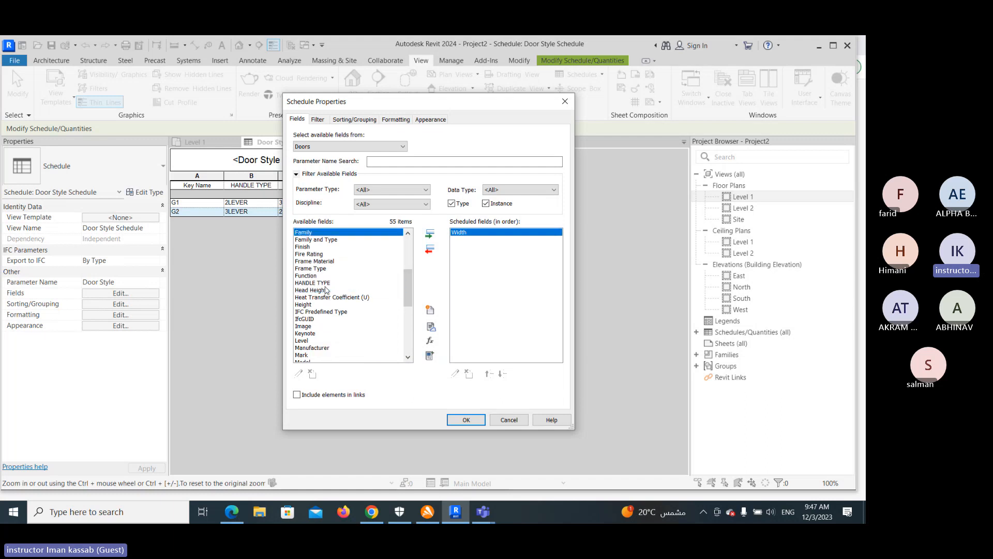
key(f)
double_click(336, 240)
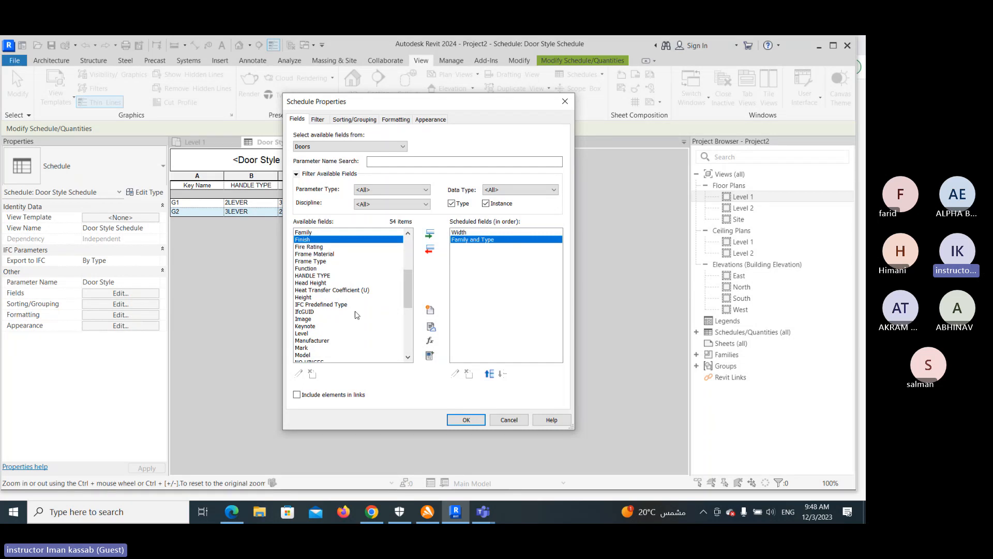
- Add the Door Style key field to the door schedule's scheduled fields
scroll(345, 298, down, 2)
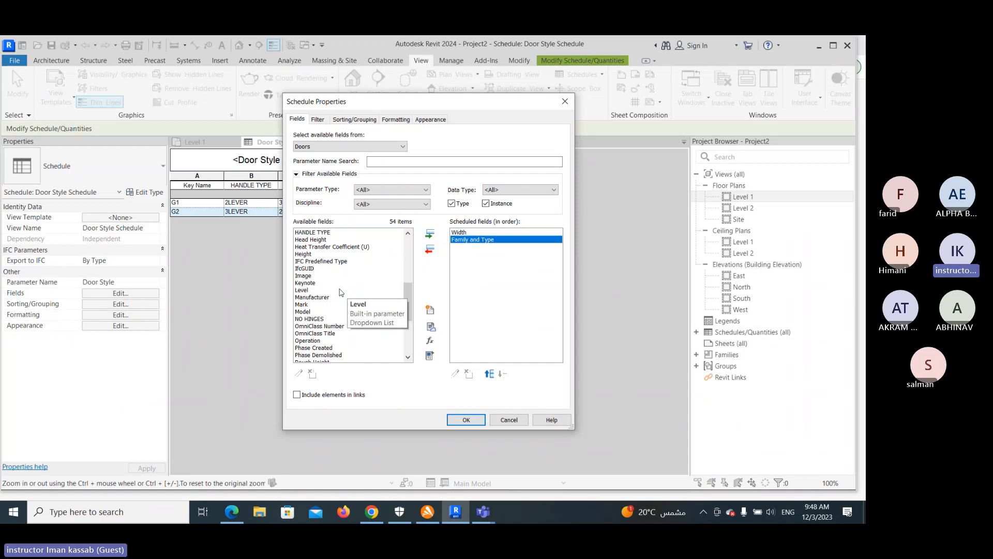
scroll(305, 283, up, 5)
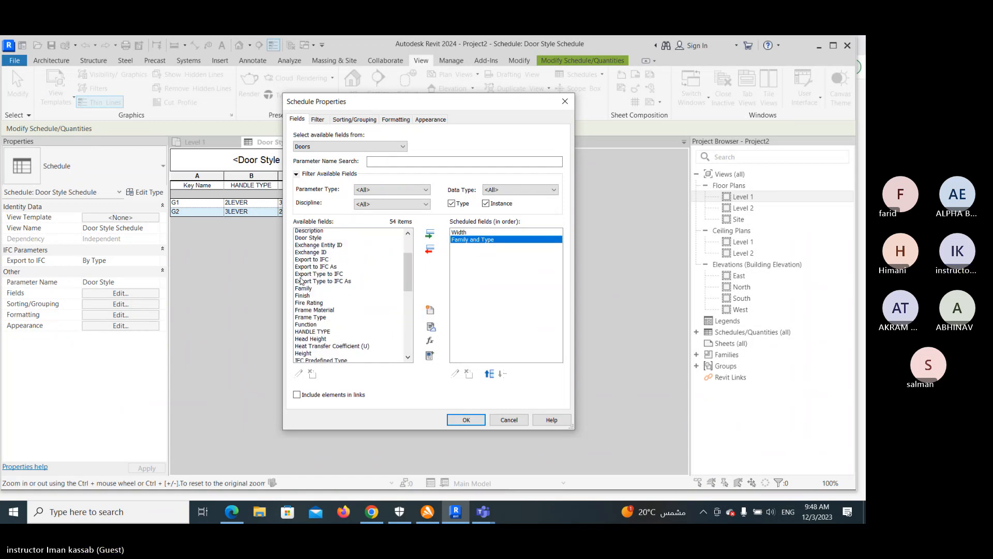
click(329, 240)
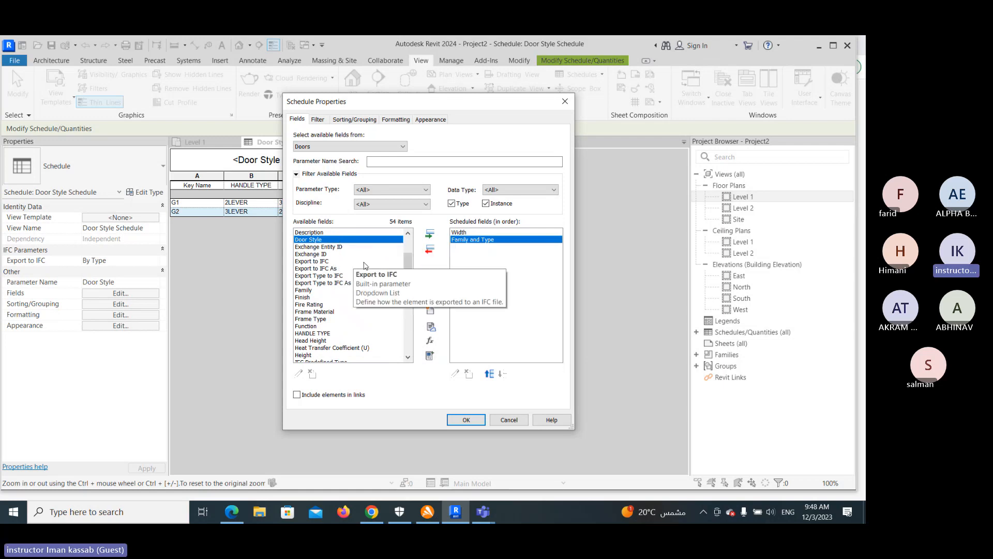
click(429, 234)
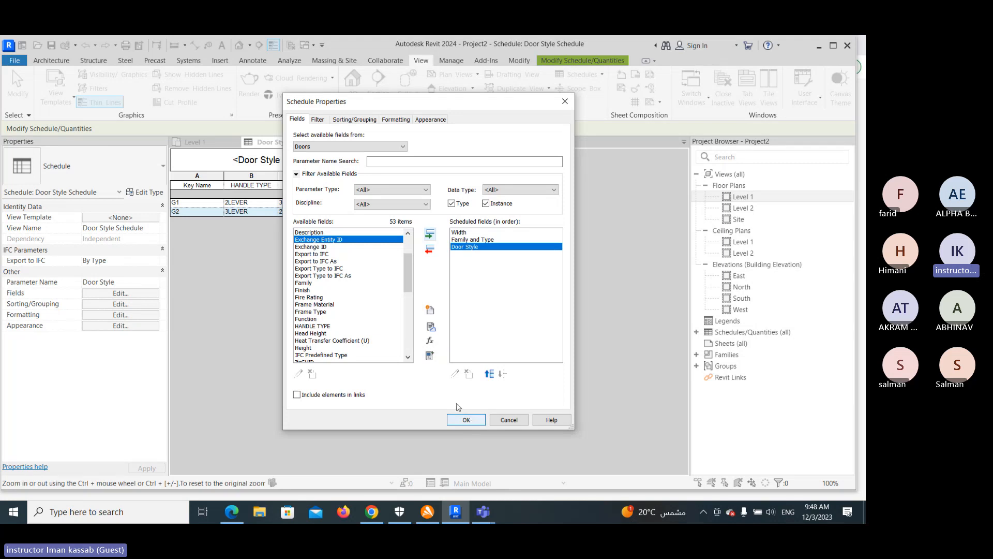
- Add the Height field and create the door schedule with the chosen fields
click(320, 306)
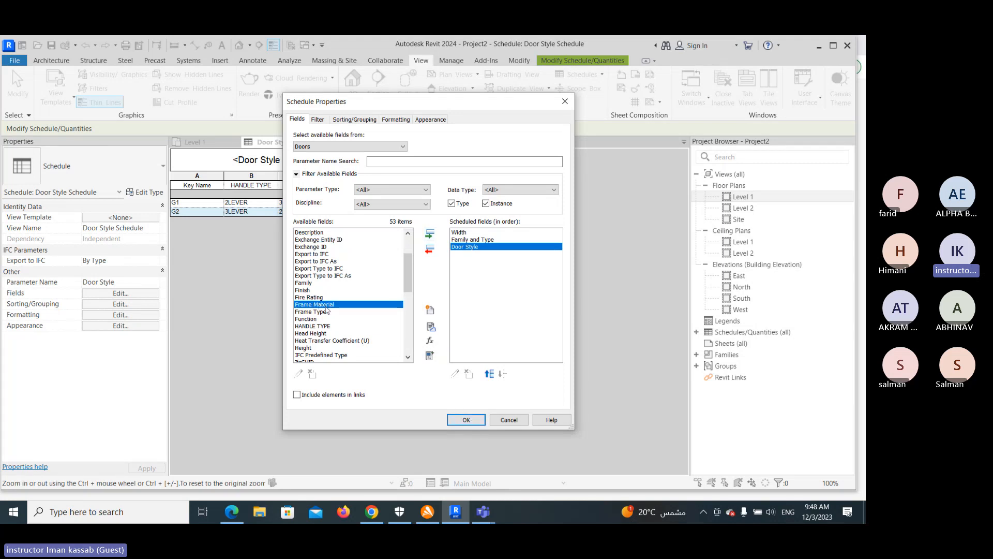
key(Down)
key(Down)
key(Down)
key(Down)
key(Down)
key(Down)
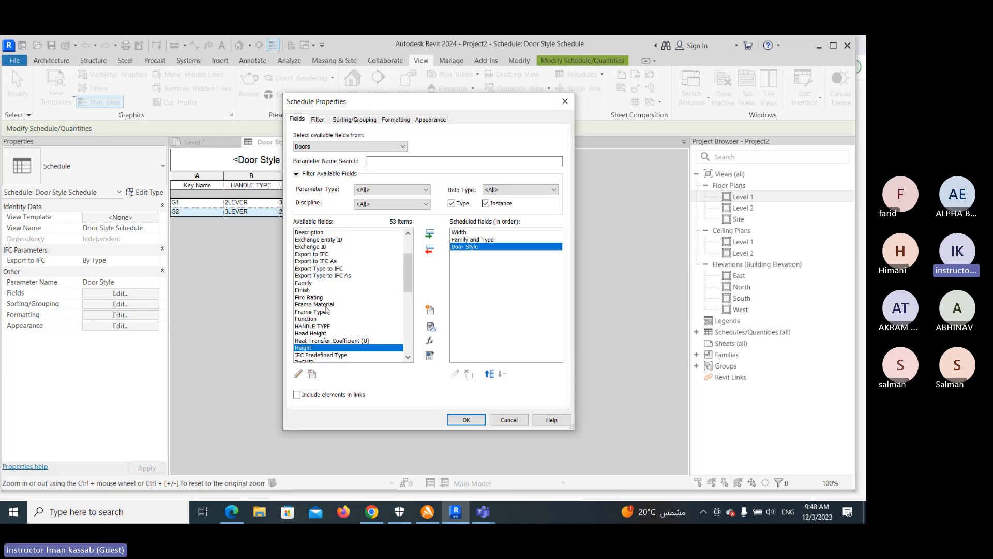
double_click(317, 348)
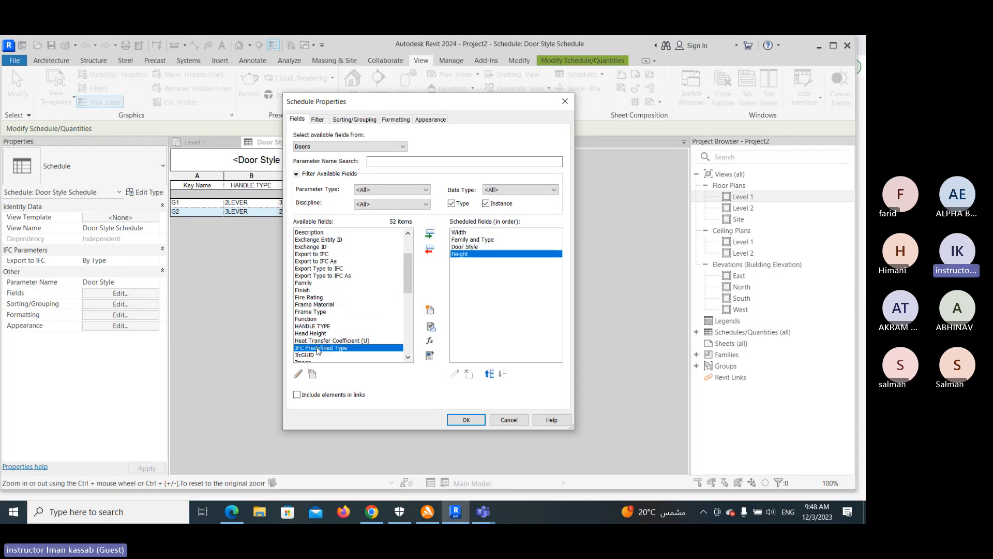
click(467, 420)
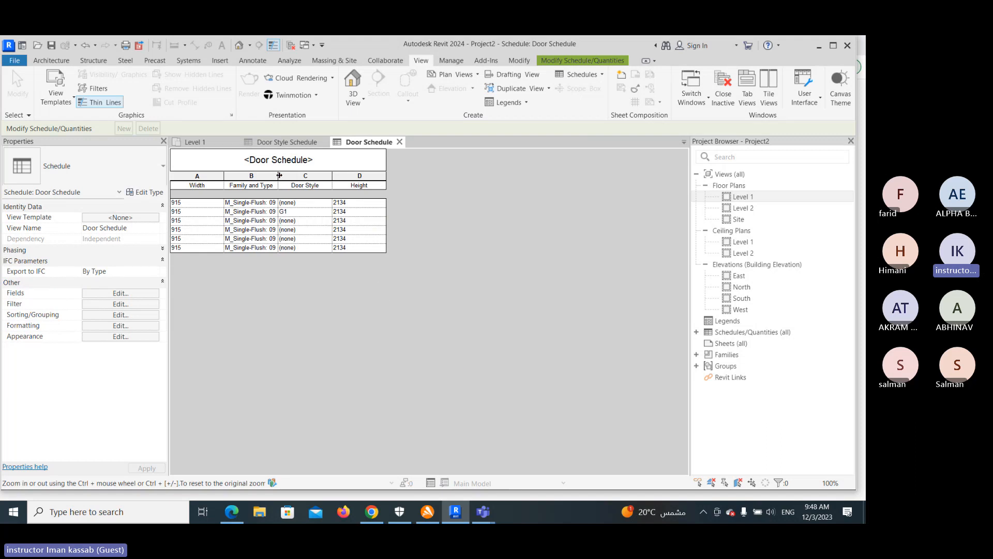
- Widen the Family and Type column and the Door Style column of the door schedule
drag(280, 176, 458, 177)
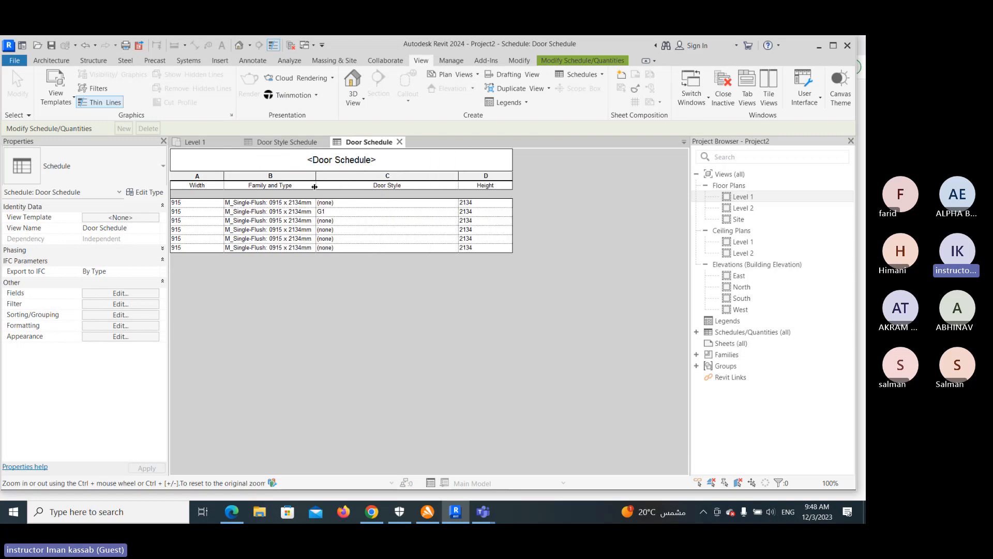
drag(314, 186, 374, 187)
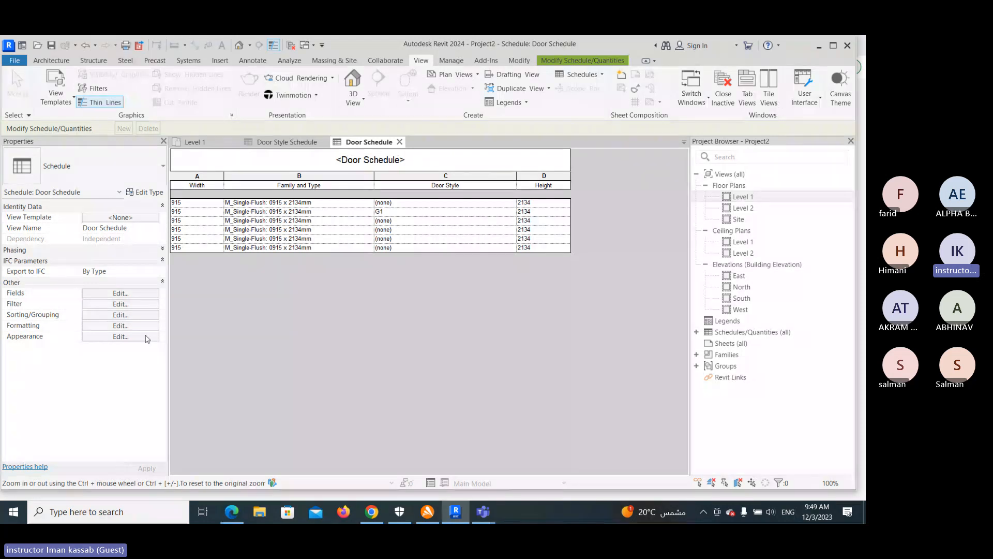
- Edit the door schedule's fields, listing only instance parameters, and add HANDLE TYPE
click(129, 294)
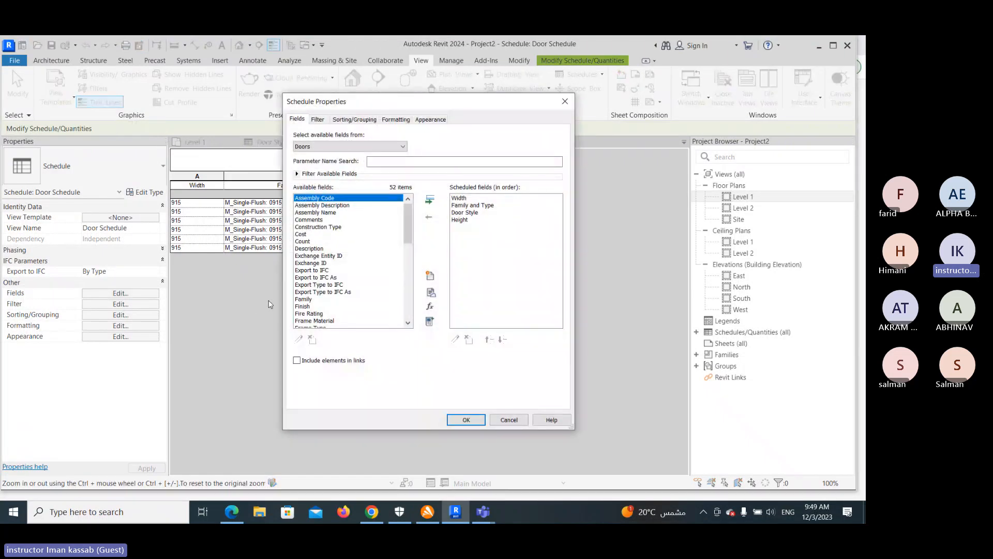
scroll(327, 293, down, 3)
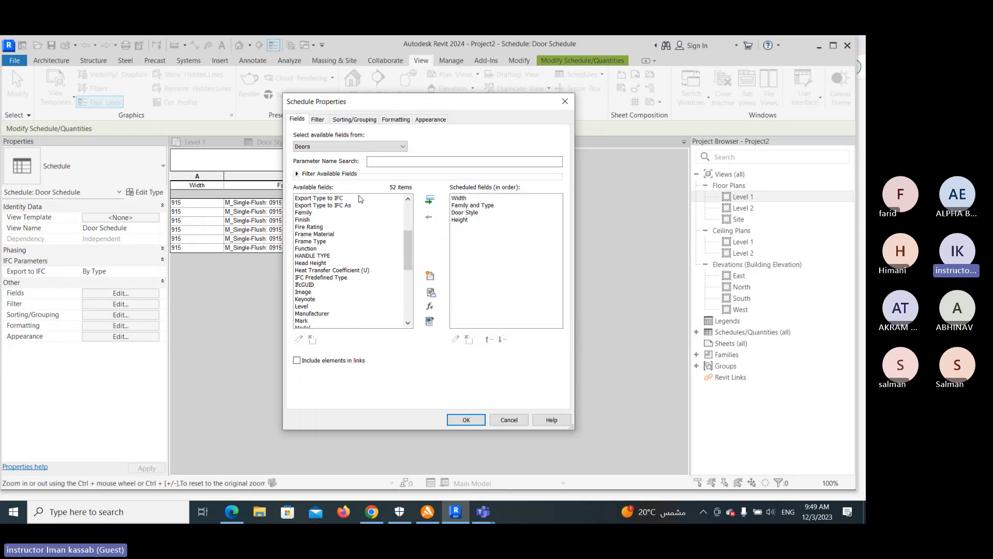
click(297, 174)
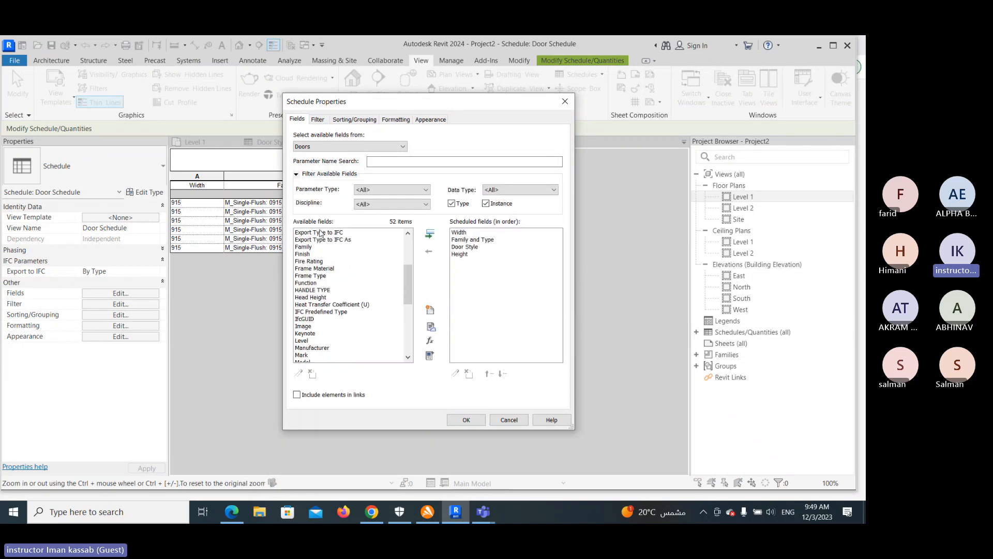
click(453, 204)
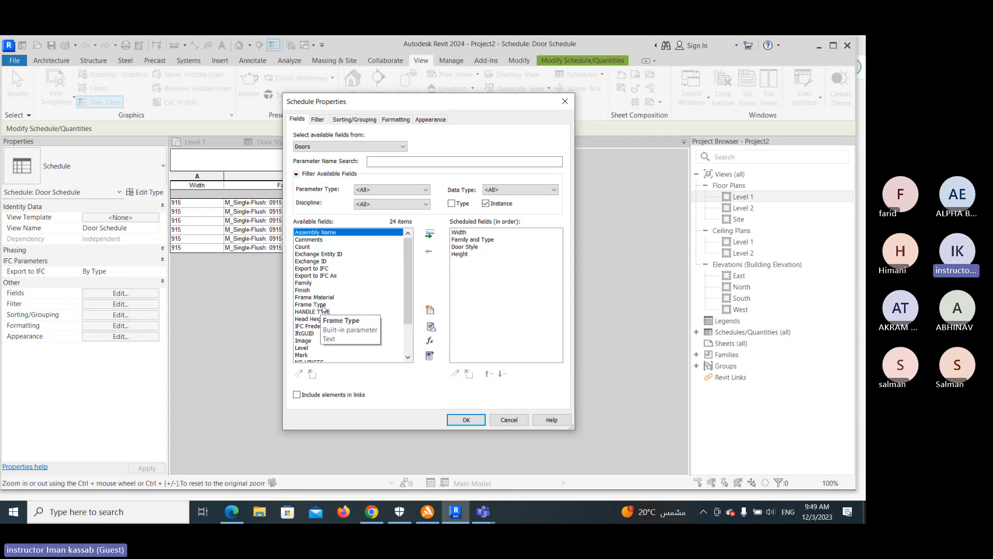
click(320, 312)
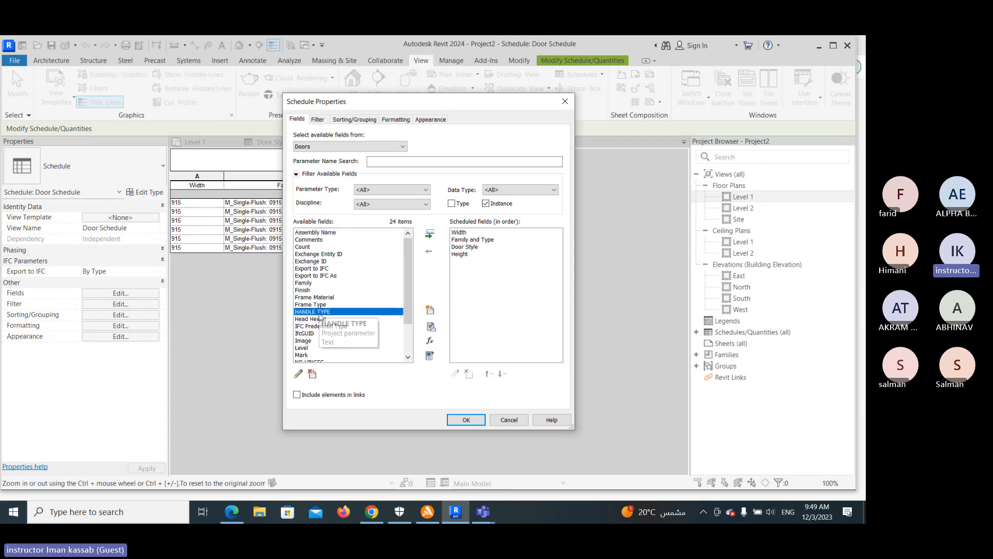
click(429, 234)
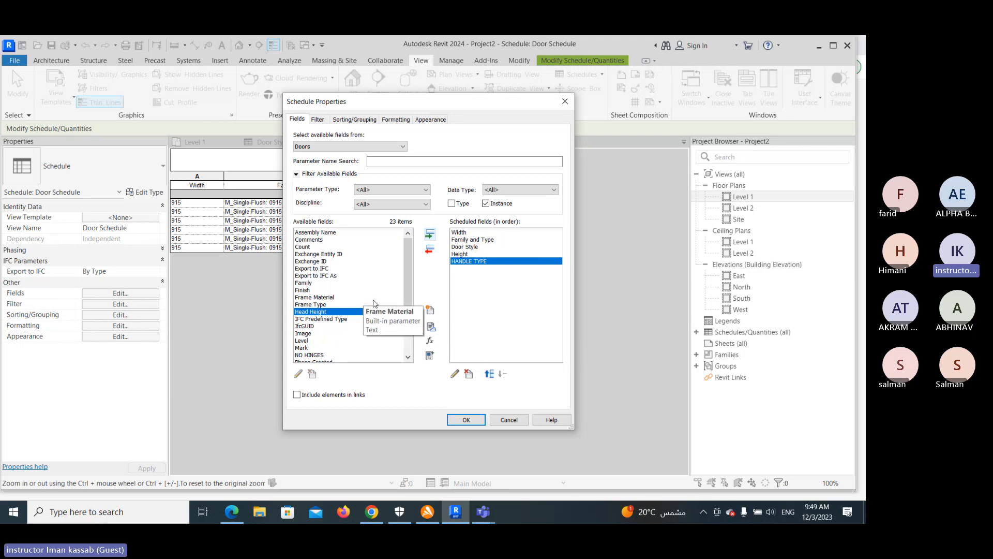
- Add the NO HINGES and SECURED DOOR fields and apply them to the door schedule
drag(414, 289, 407, 308)
click(326, 326)
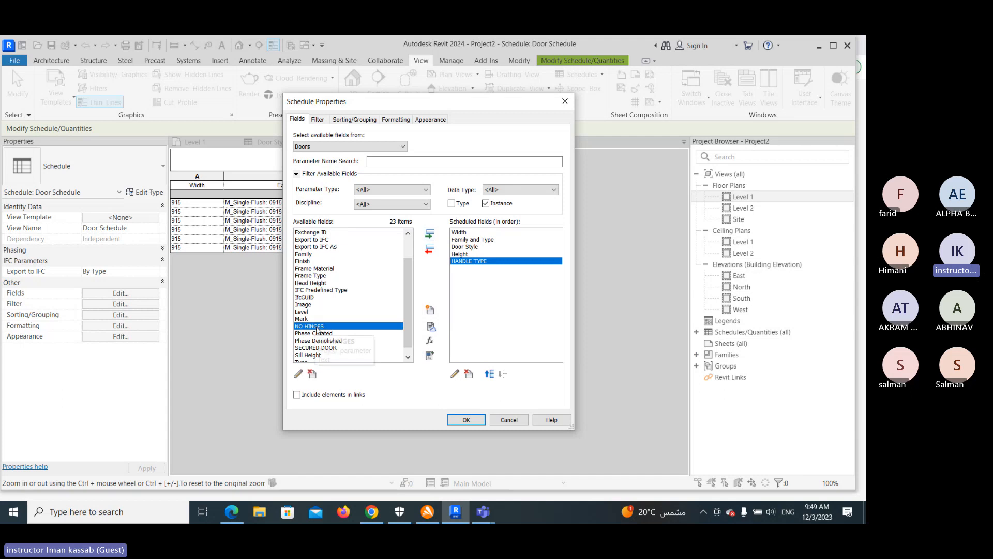
click(430, 234)
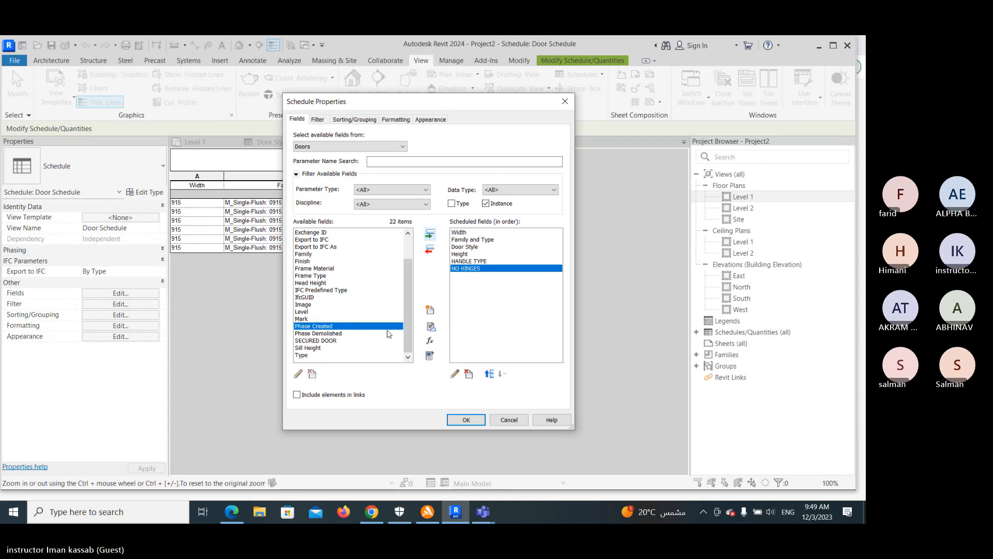
click(340, 341)
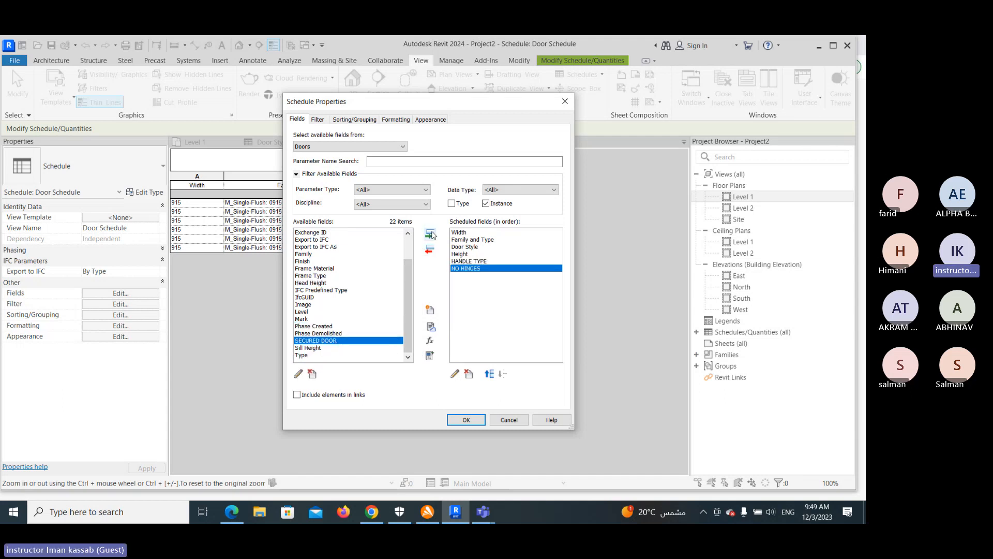
click(430, 234)
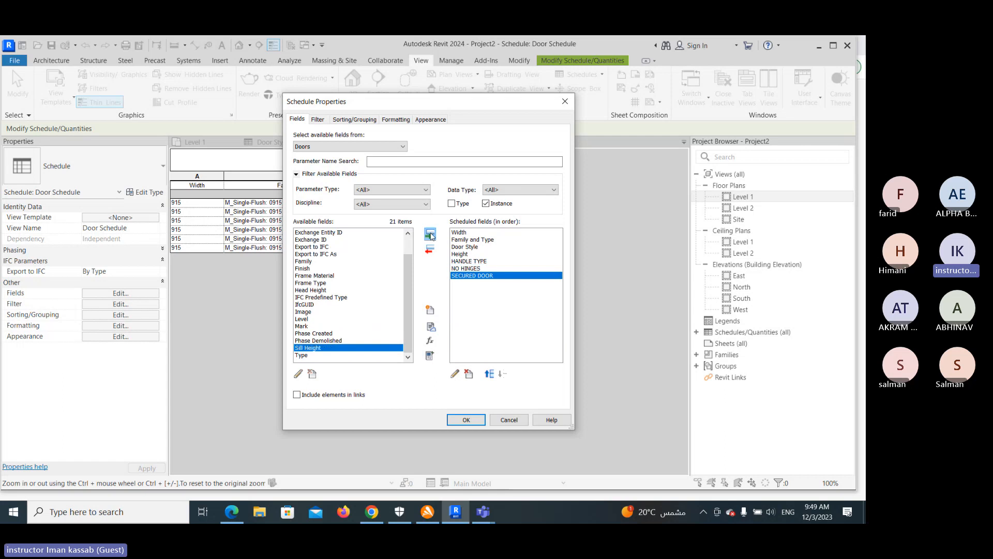
click(466, 419)
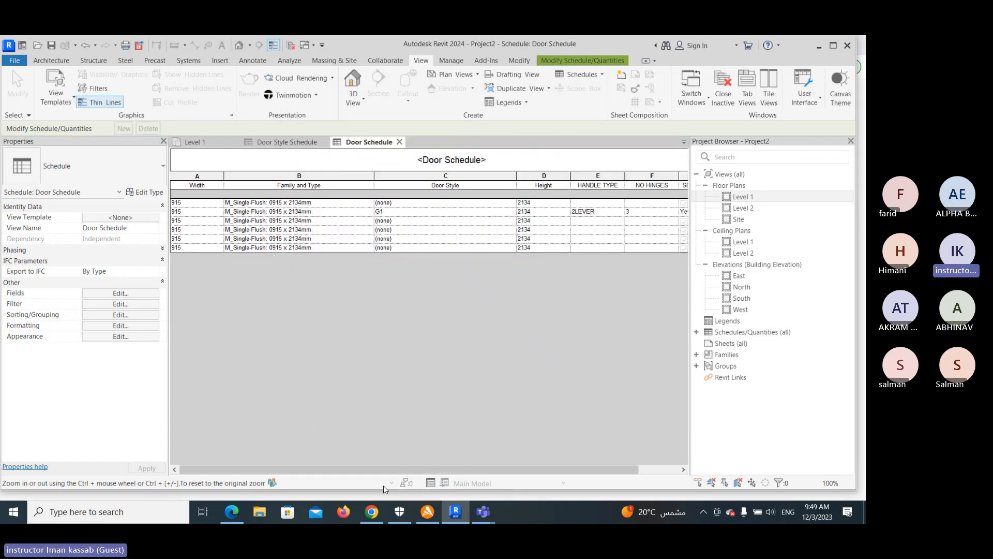
drag(522, 469, 605, 456)
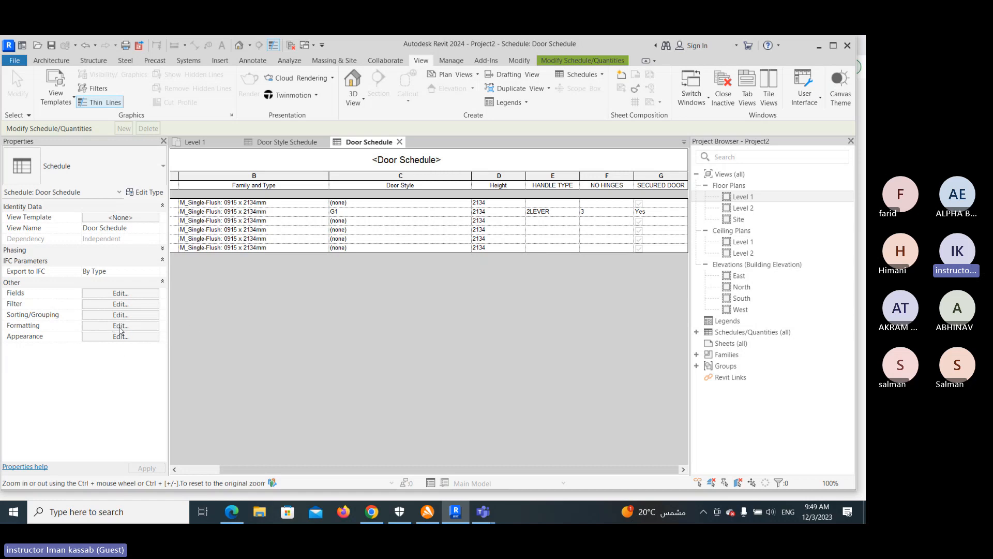
- Reorder the door schedule's fields so that Height comes directly before Door Style
click(120, 293)
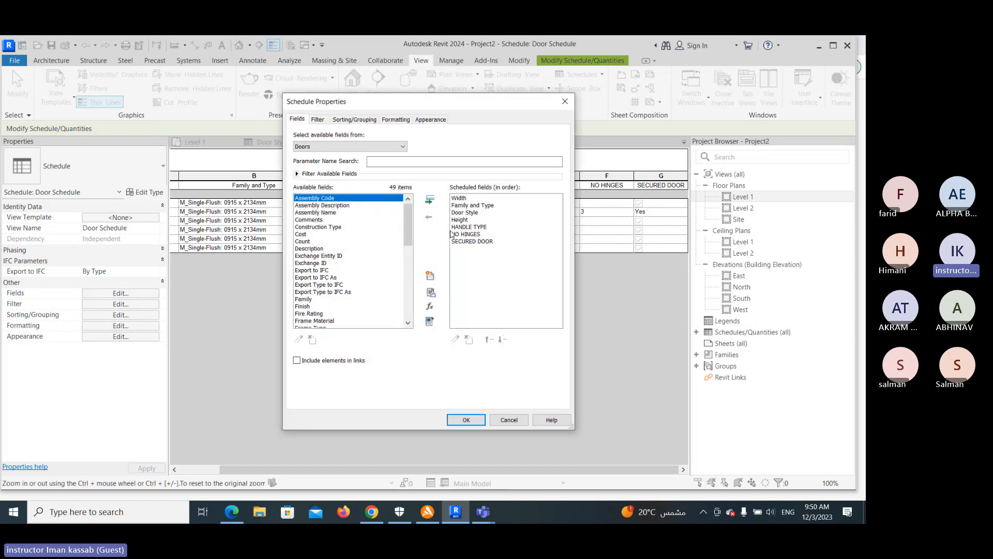
click(456, 221)
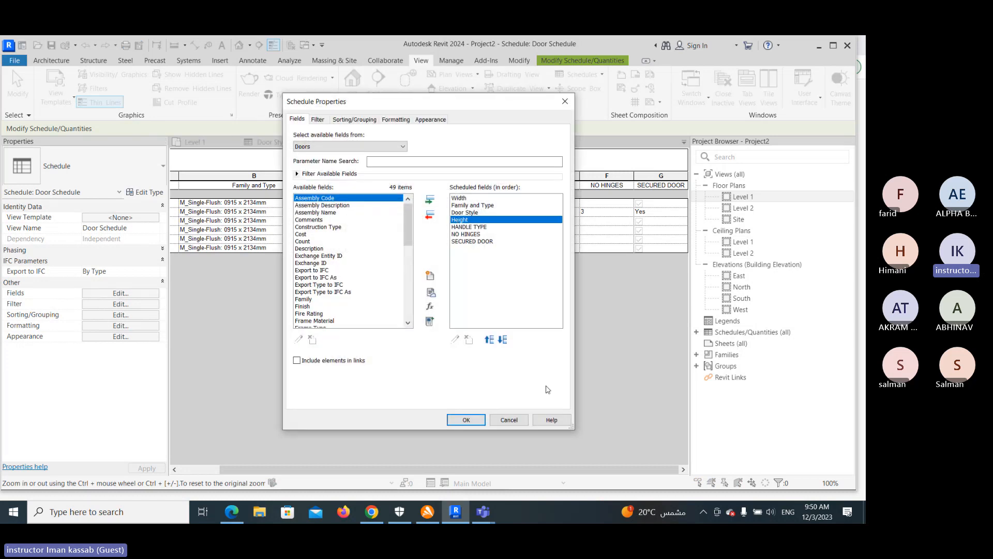
click(489, 338)
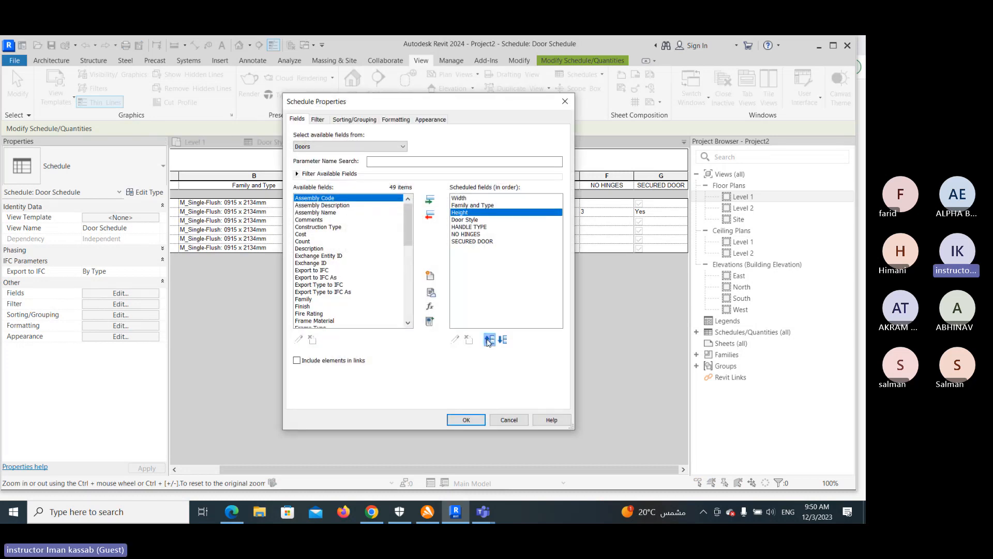
click(466, 420)
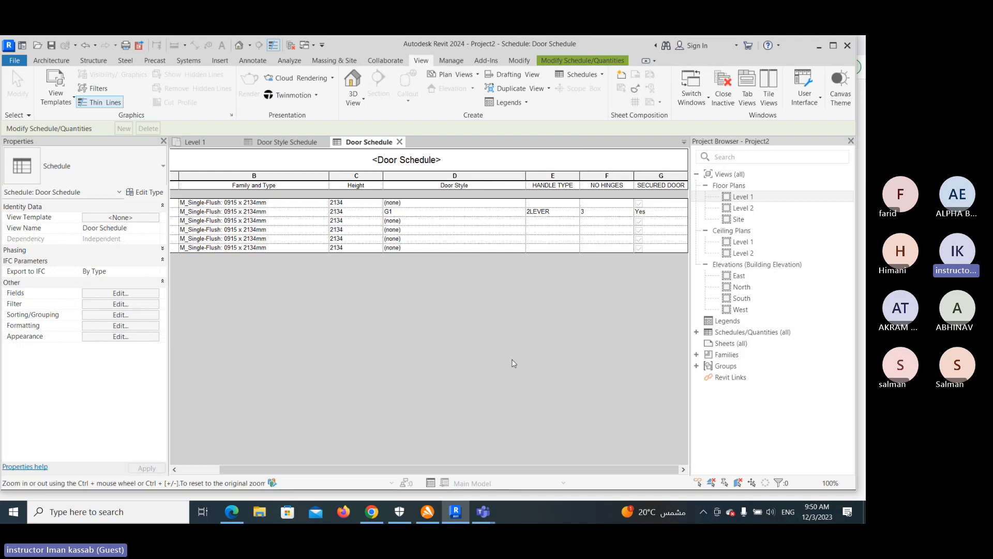
- Set the Door Style of the fourth door in the schedule to G2
click(520, 229)
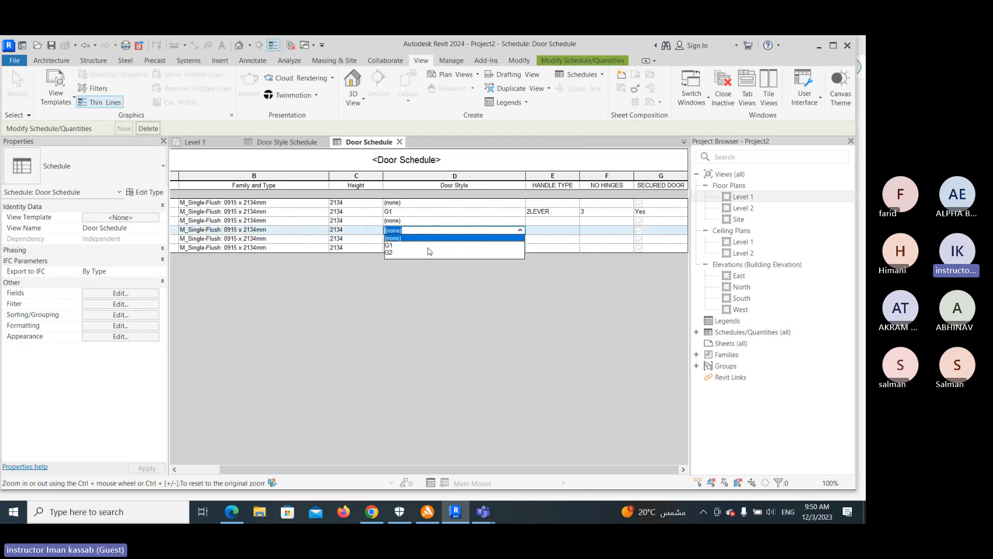
click(403, 253)
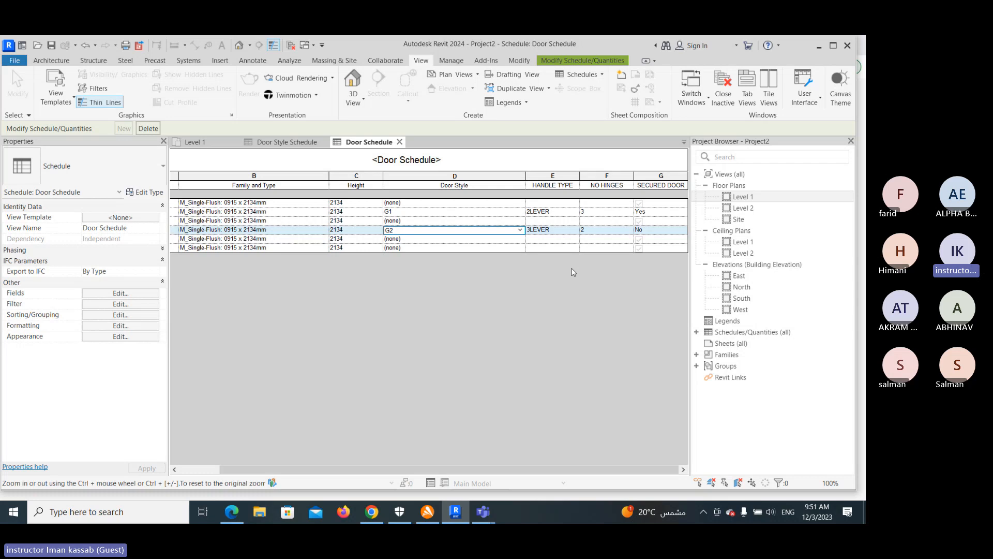
- Open the Level 1 floor plan view and clear the door selection
click(743, 198)
double_click(744, 199)
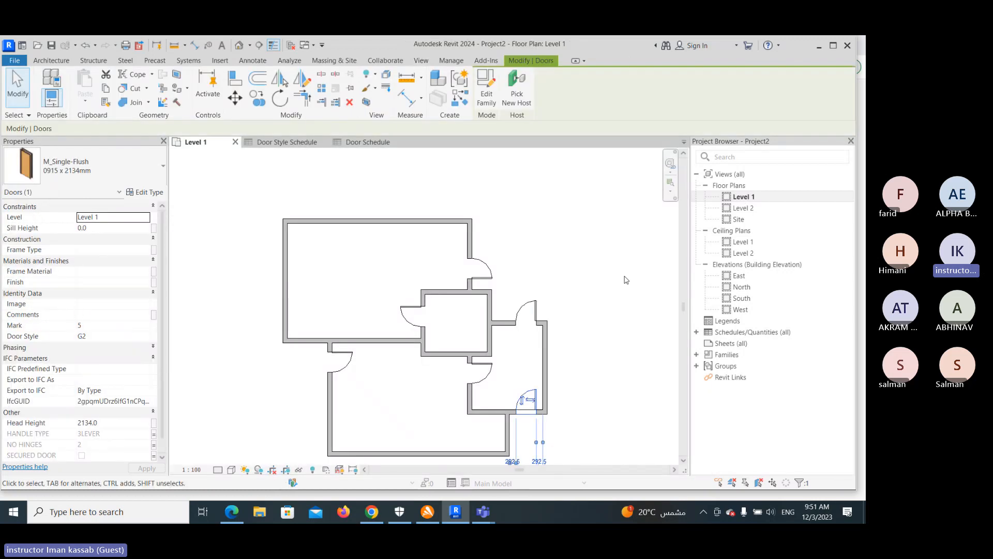
scroll(526, 316, down, 2)
middle_drag(581, 318, 490, 236)
click(491, 236)
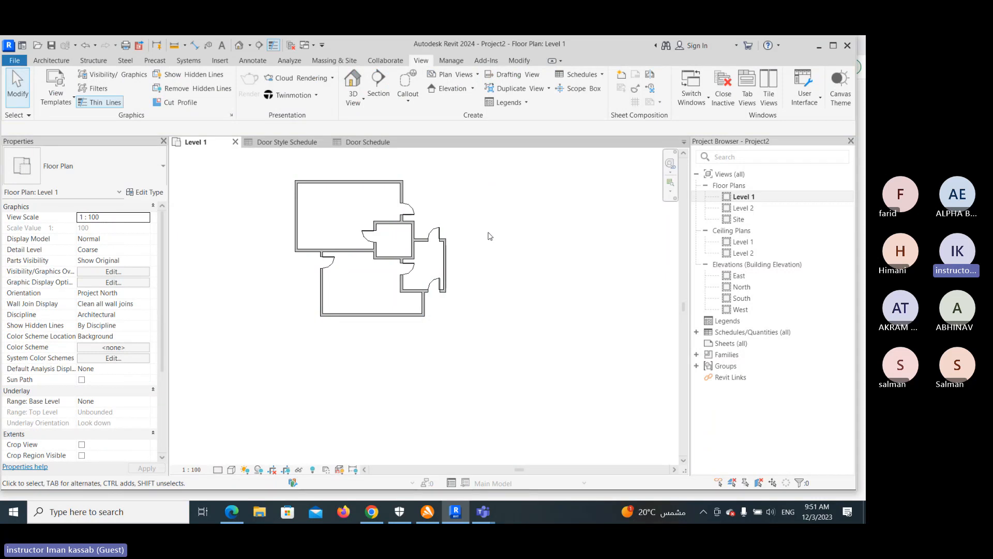
- Place tagged rooms in all four enclosed areas of the Level 1 floor plan
scroll(424, 210, up, 2)
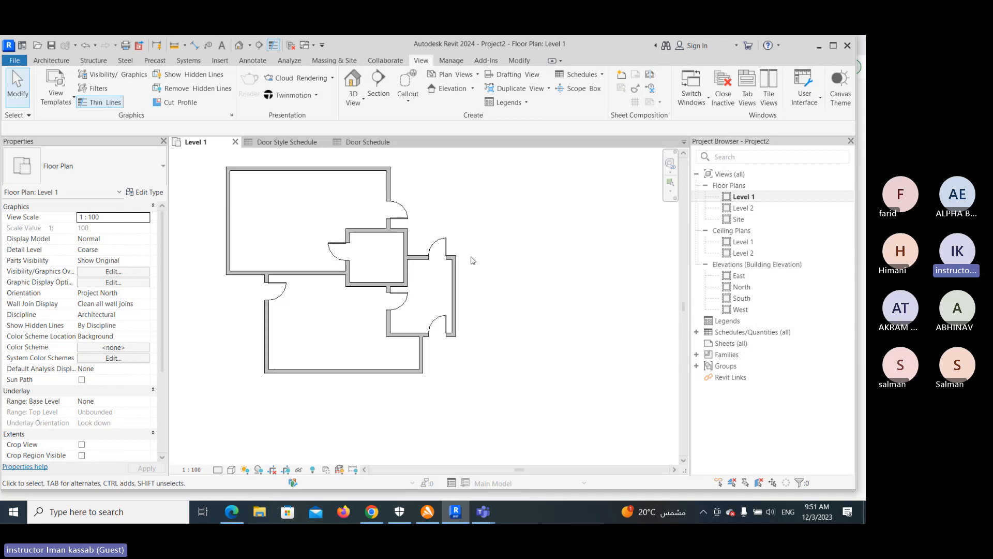
key(r)
key(m)
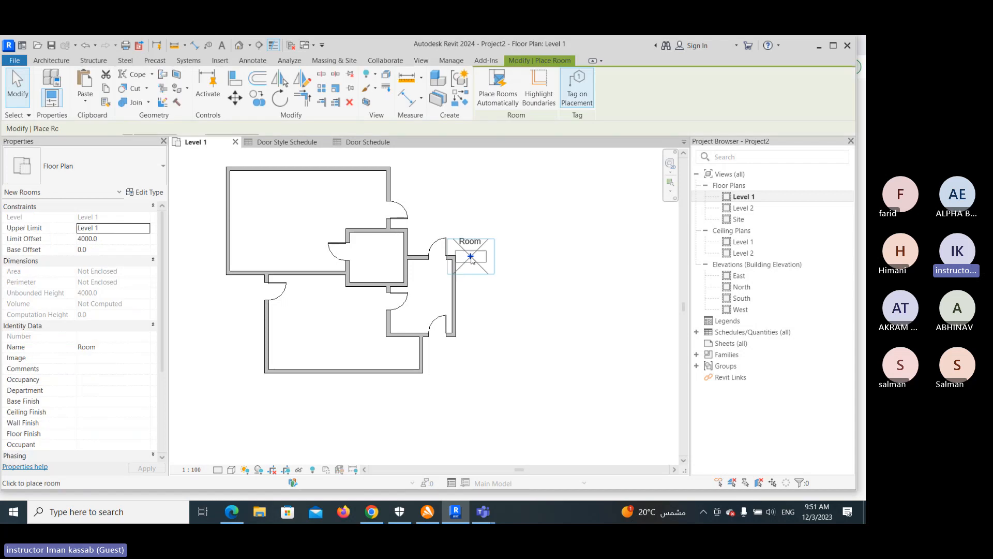
click(351, 256)
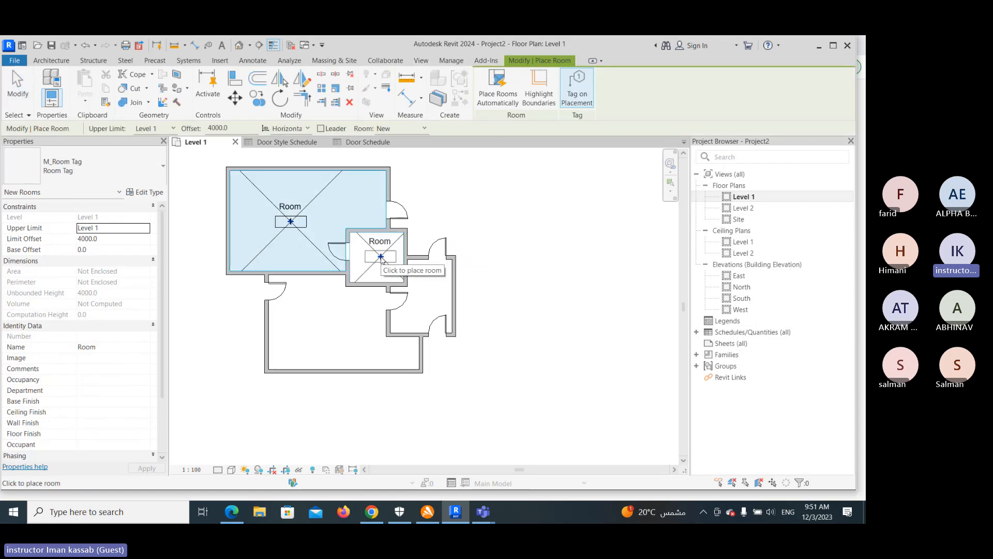
click(381, 256)
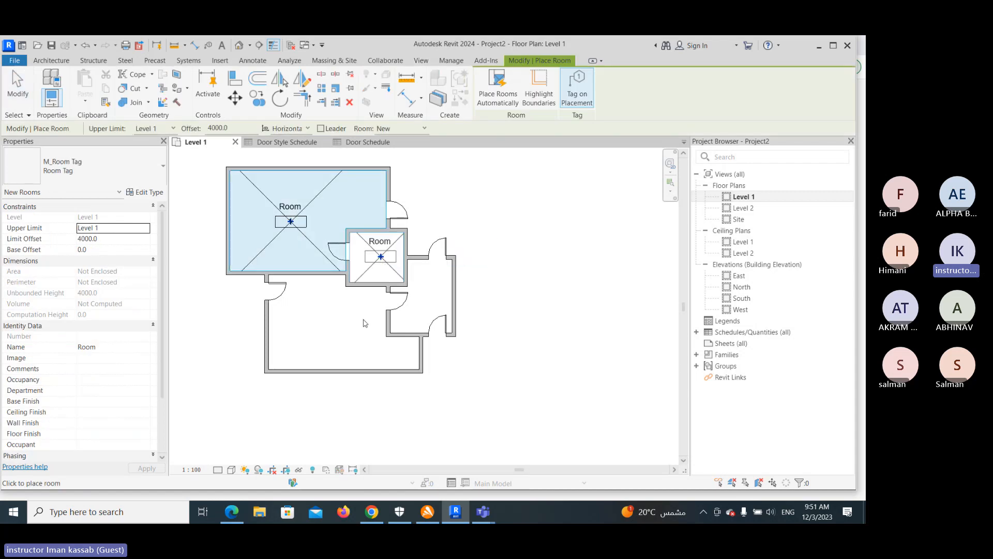
click(427, 299)
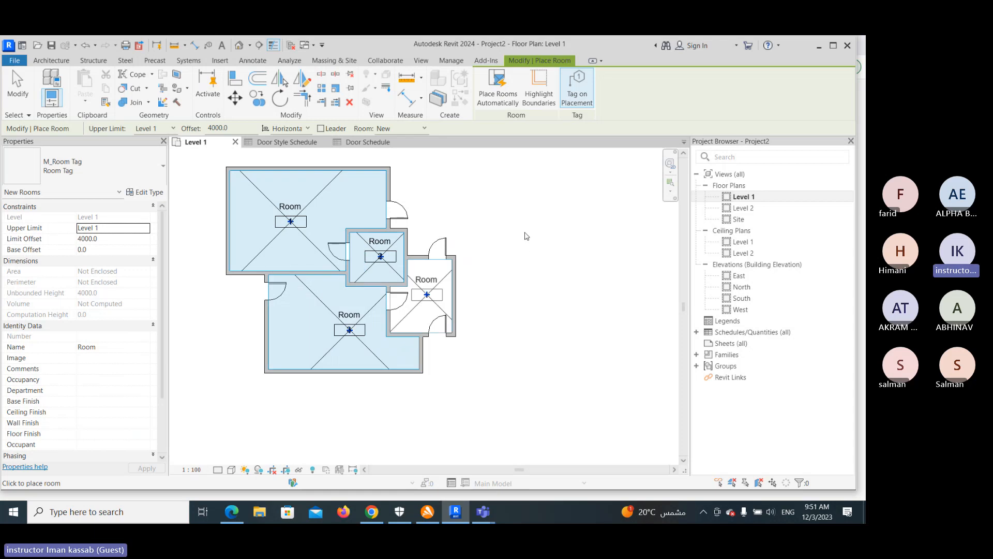
key(Escape)
key(Escape)
- Rename room 1 as DINNING and room 2 as BATHROOM through their room tags
scroll(584, 275, up, 1)
middle_drag(418, 244, 454, 303)
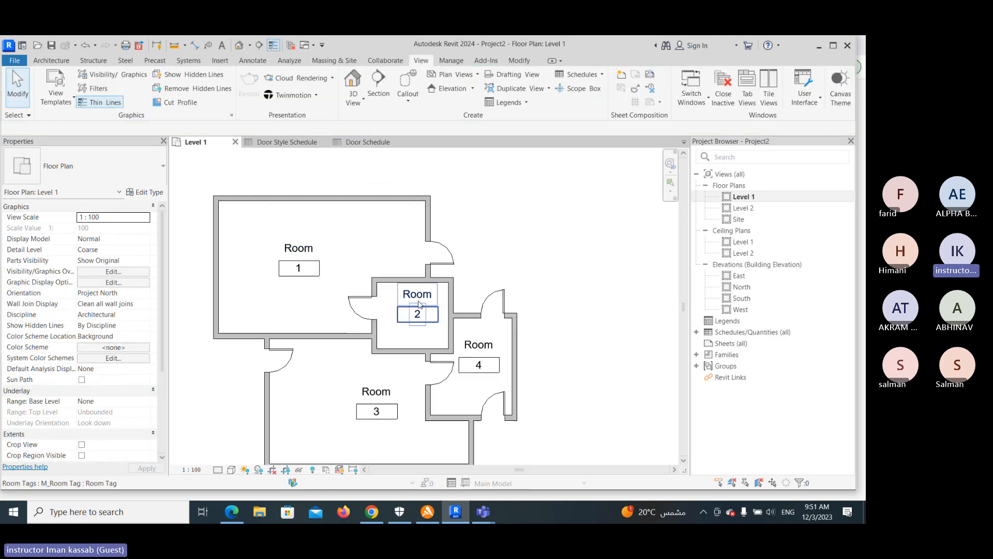
click(308, 249)
click(308, 249)
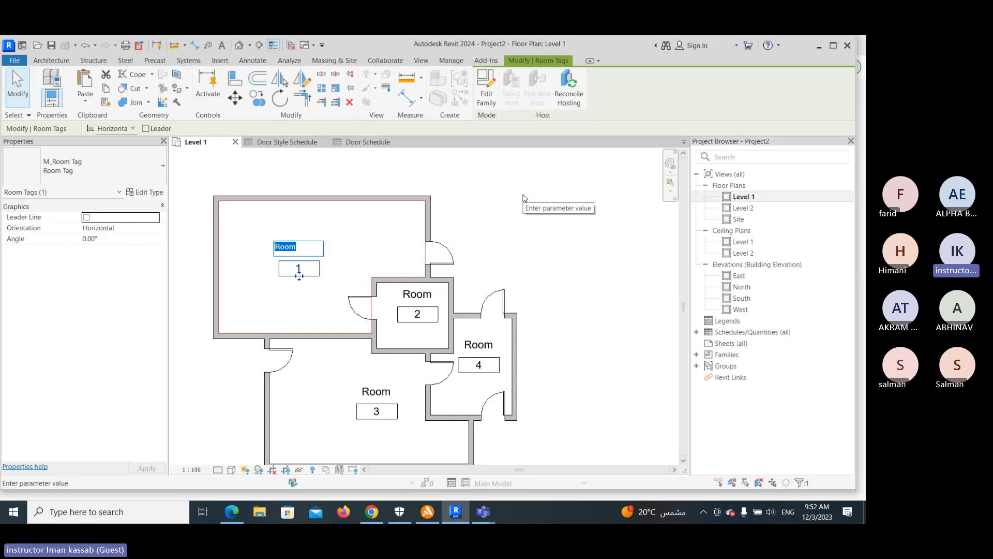
text(DINNING)
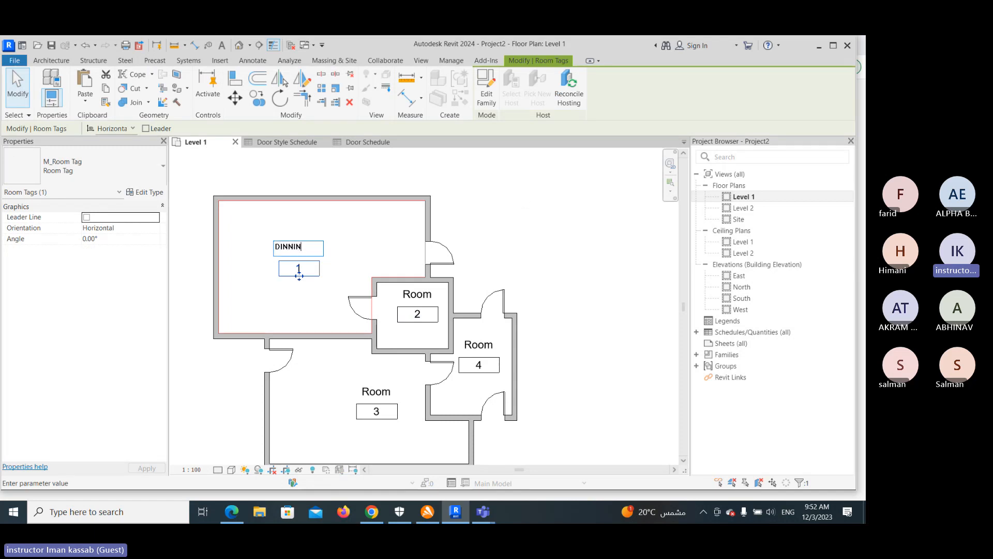
key(Return)
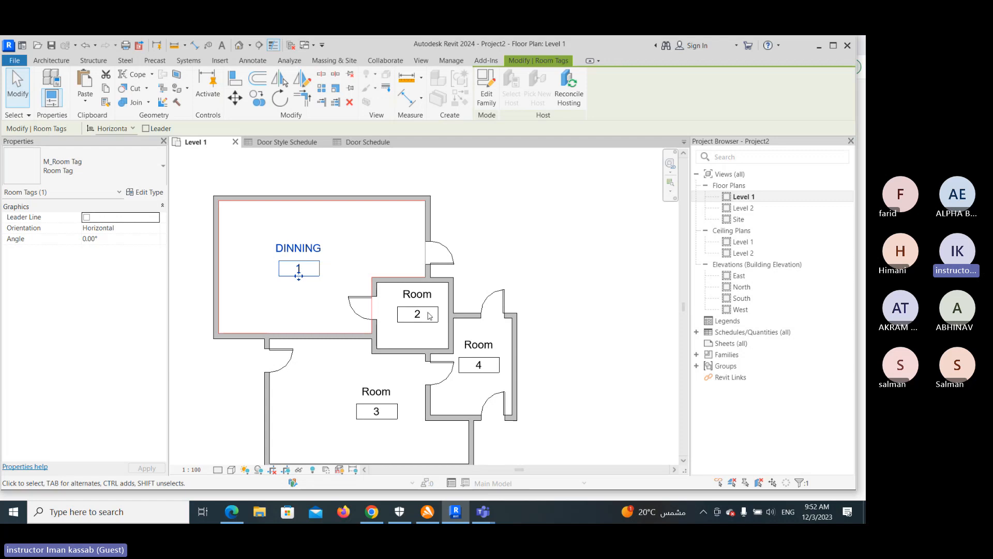
click(421, 295)
click(427, 295)
text(BATHROOM)
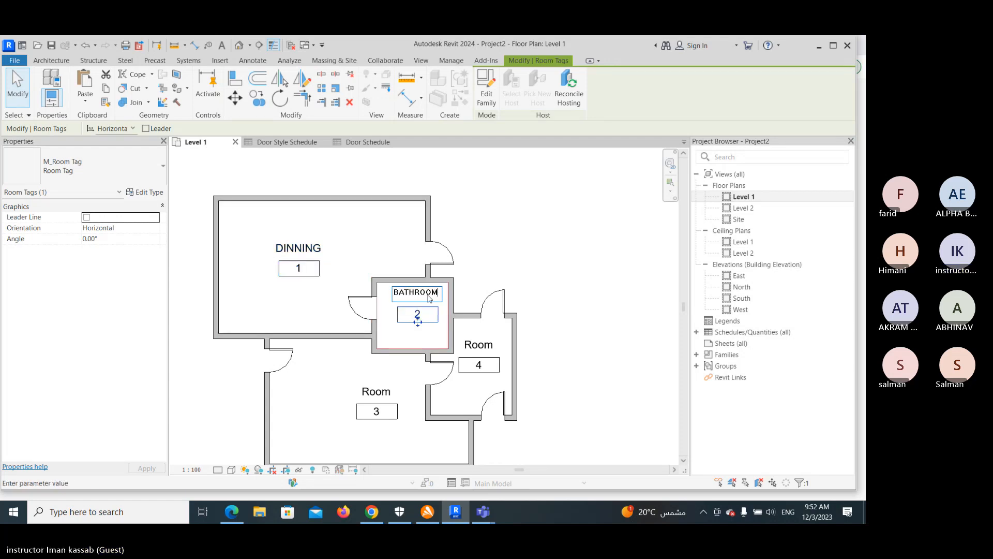
key(Return)
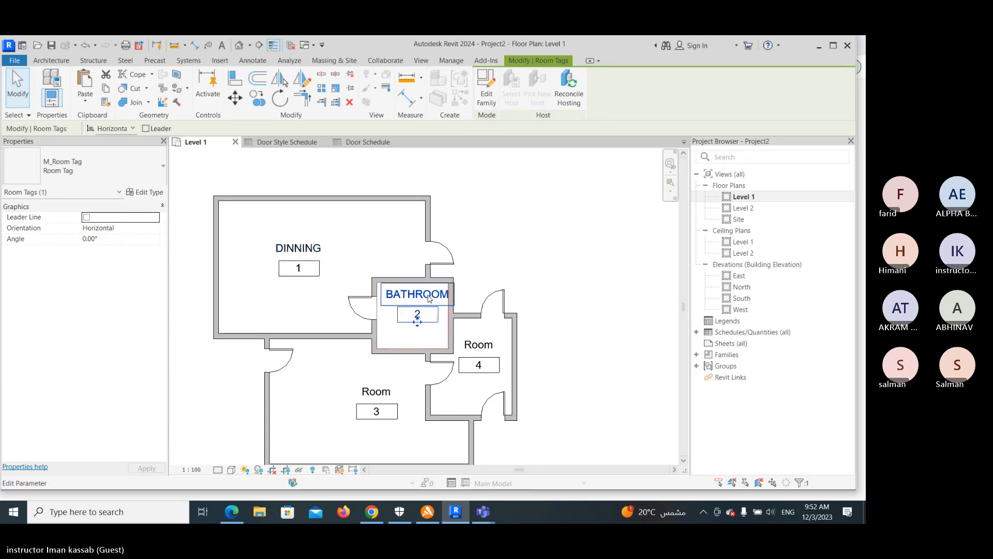
- Rename room 4 as LOBBY and room 3 as BEDROOM through their tags, and clear the selection
click(496, 350)
click(492, 346)
text(LOBBY)
key(Return)
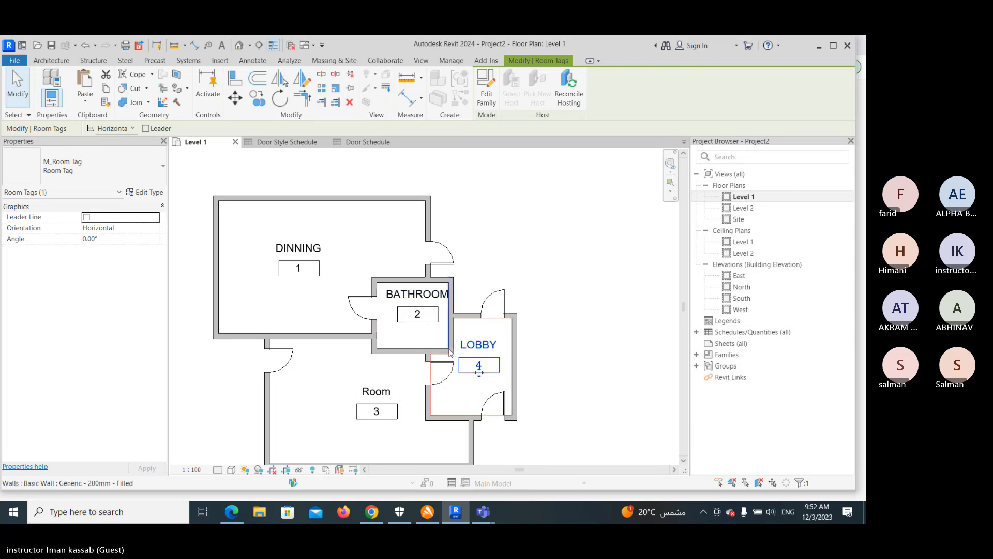
double_click(381, 398)
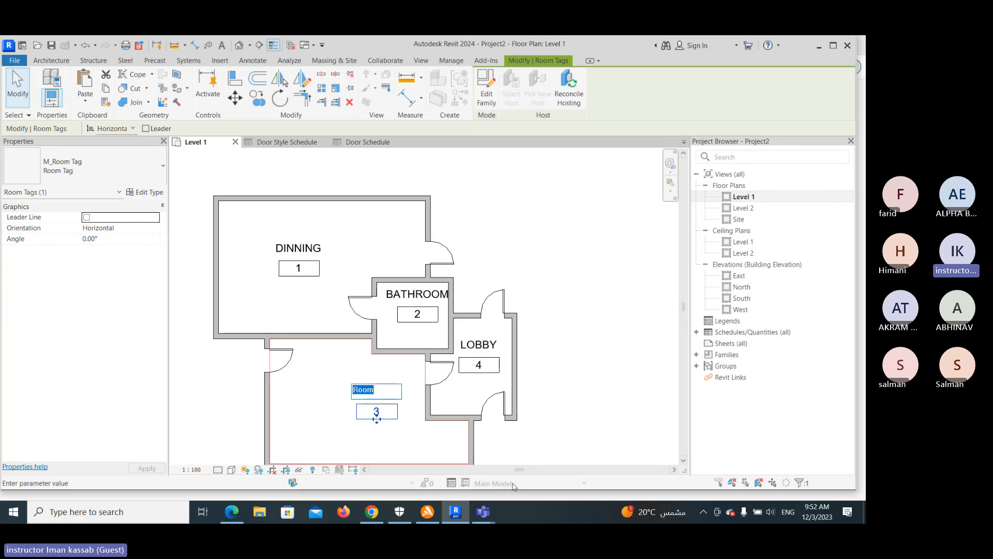
text(BEDROOM)
key(Return)
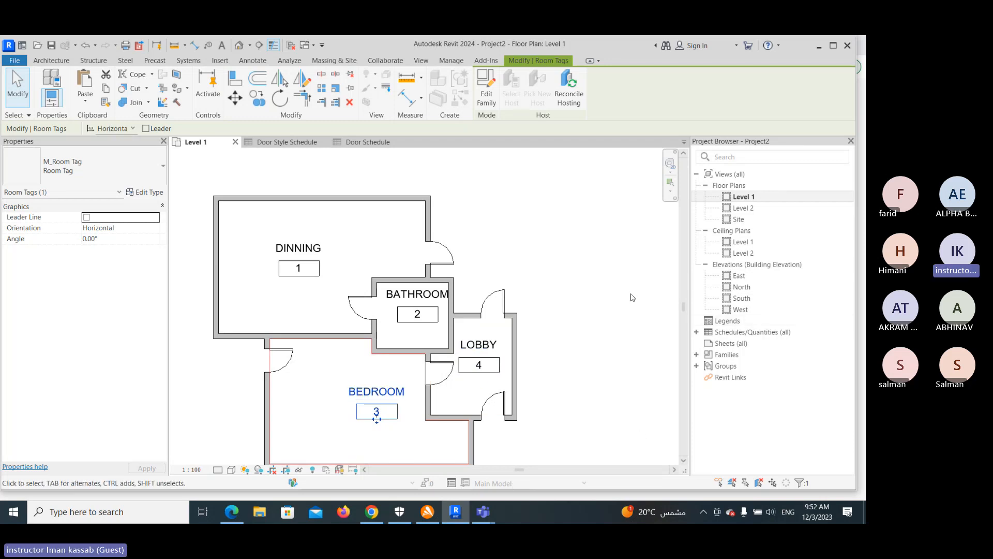
click(592, 287)
scroll(590, 285, down, 1)
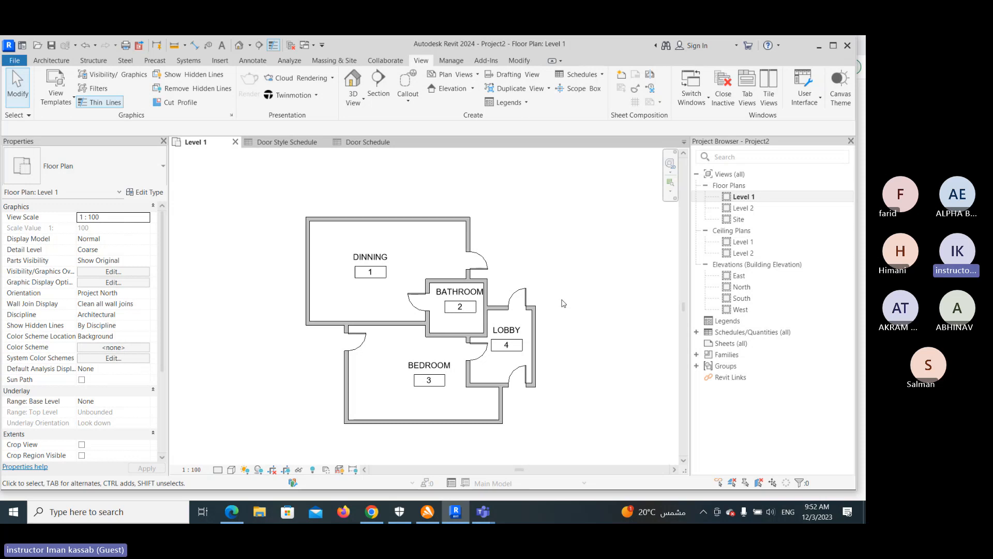
- Create a new schedule of keys for the Rooms category with the key name Room Style
middle_drag(497, 330, 469, 274)
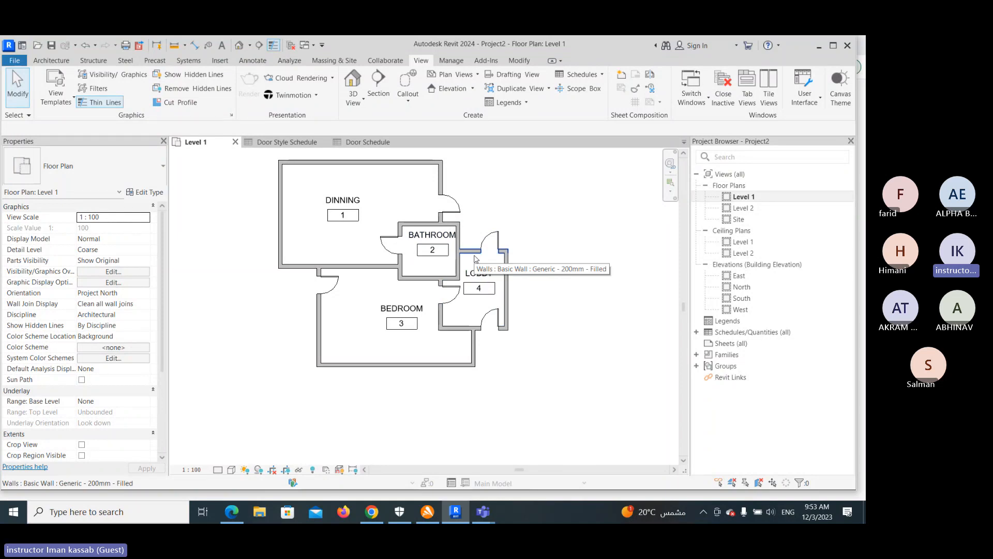
click(584, 74)
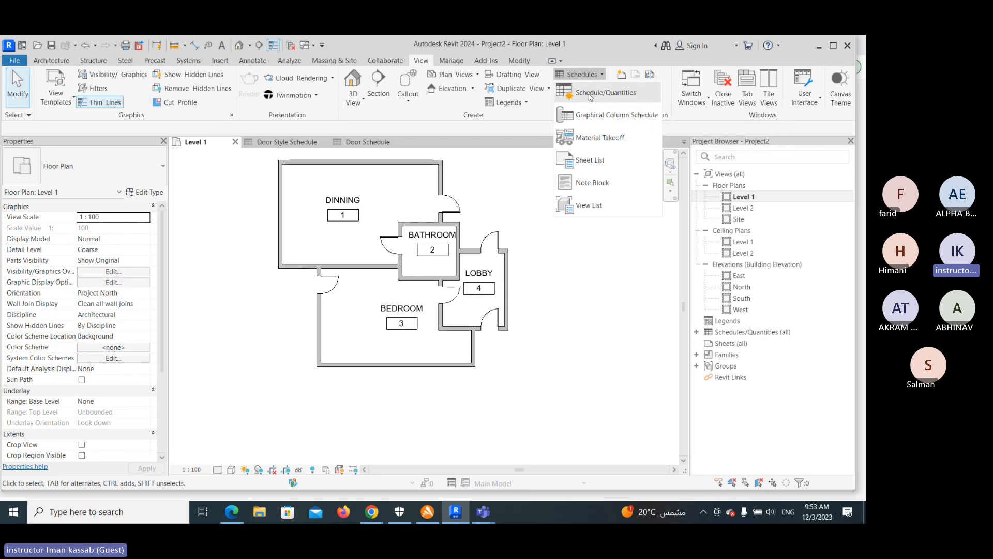
click(590, 95)
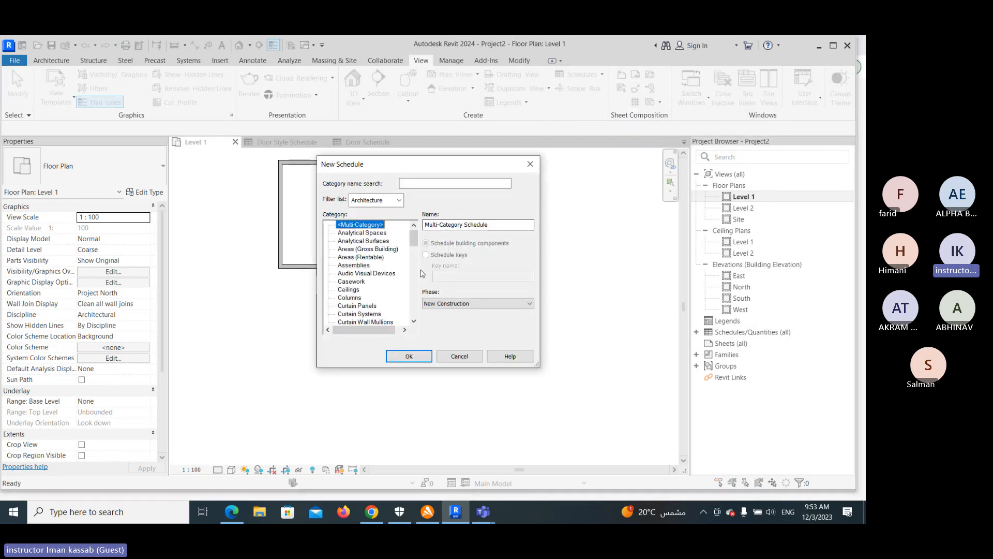
click(363, 282)
key(r)
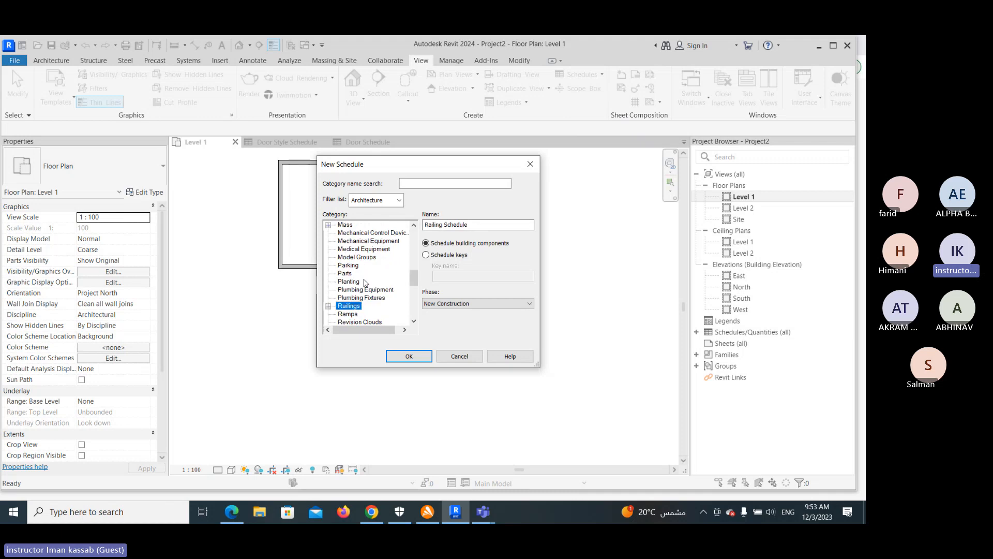
key(r)
key(r)
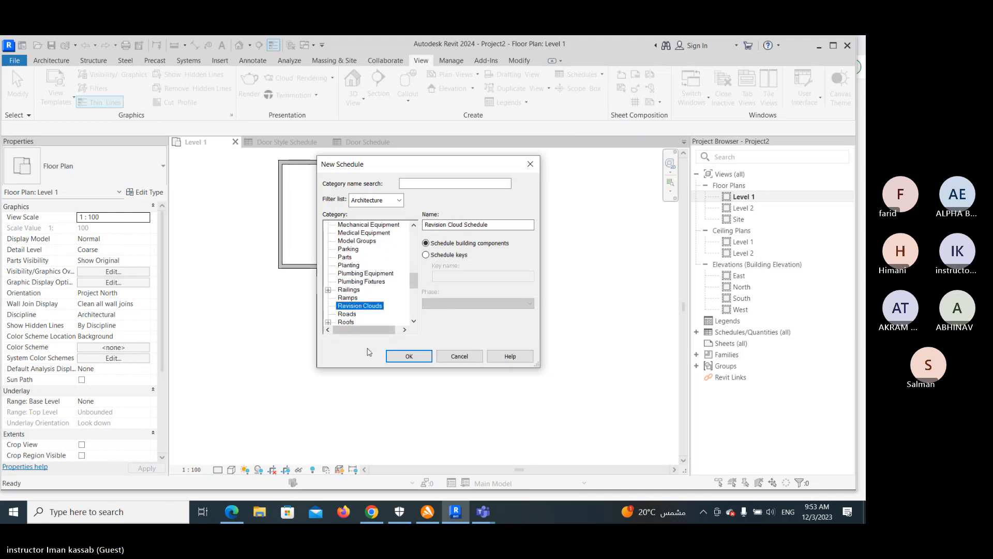
mouse_move(415, 280)
mouse_down()
mouse_move(412, 313)
mouse_move(407, 292)
mouse_up()
click(349, 257)
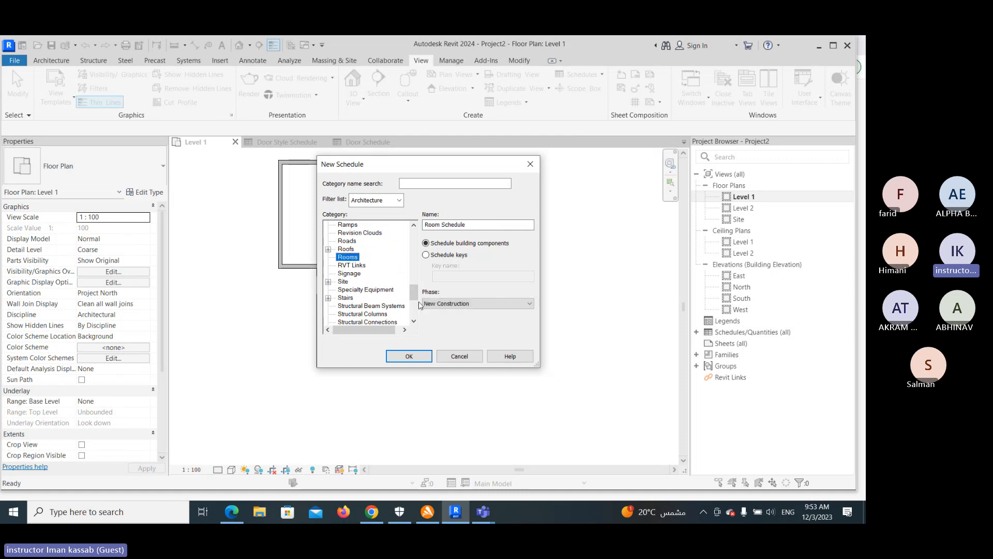
click(426, 254)
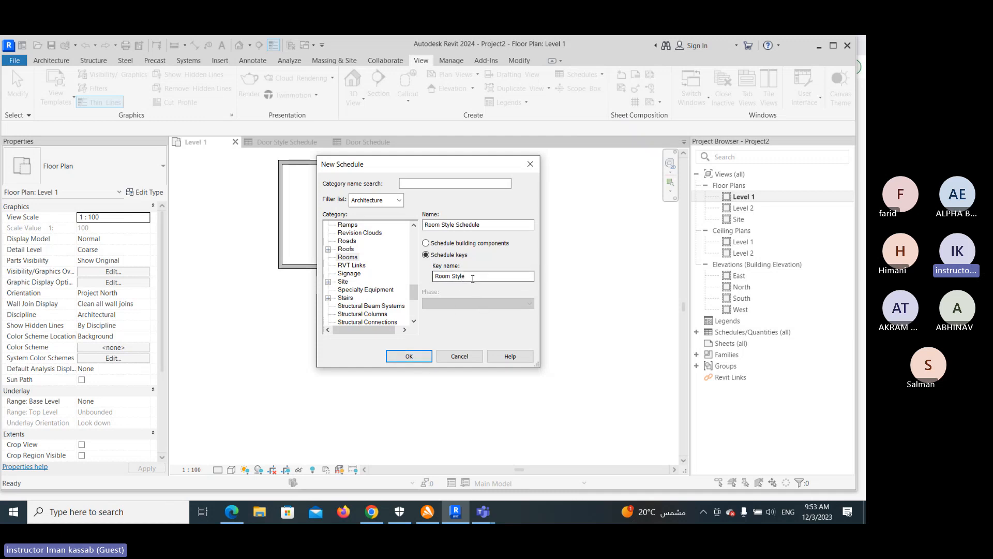
click(409, 357)
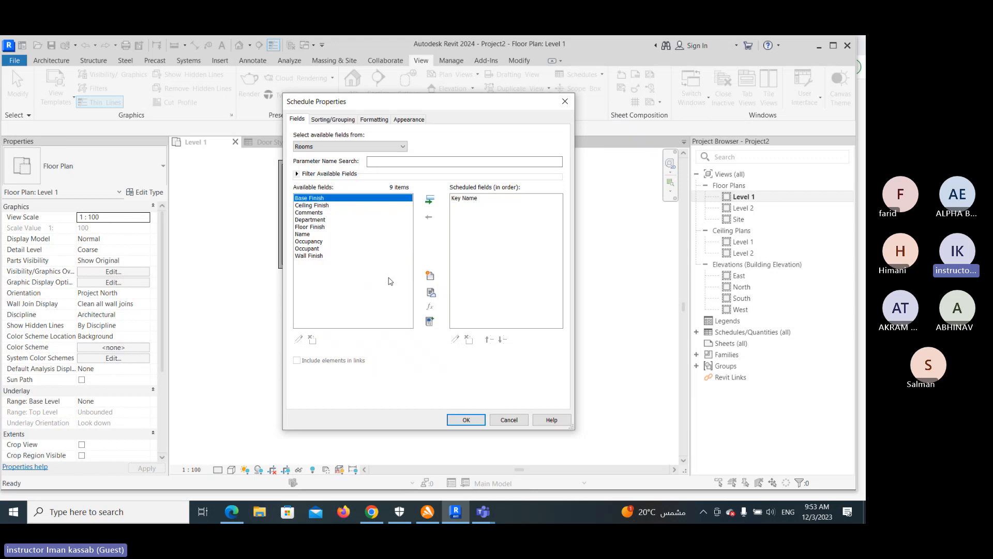
- Add the Ceiling Finish, Floor Finish, Wall Finish and Comments fields to the room key schedule and apply them
click(318, 206)
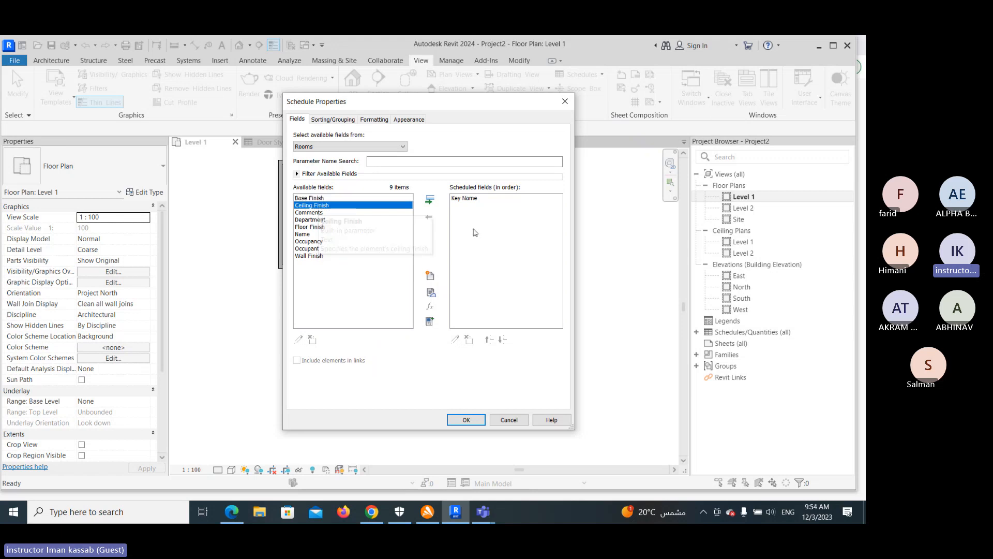
click(429, 199)
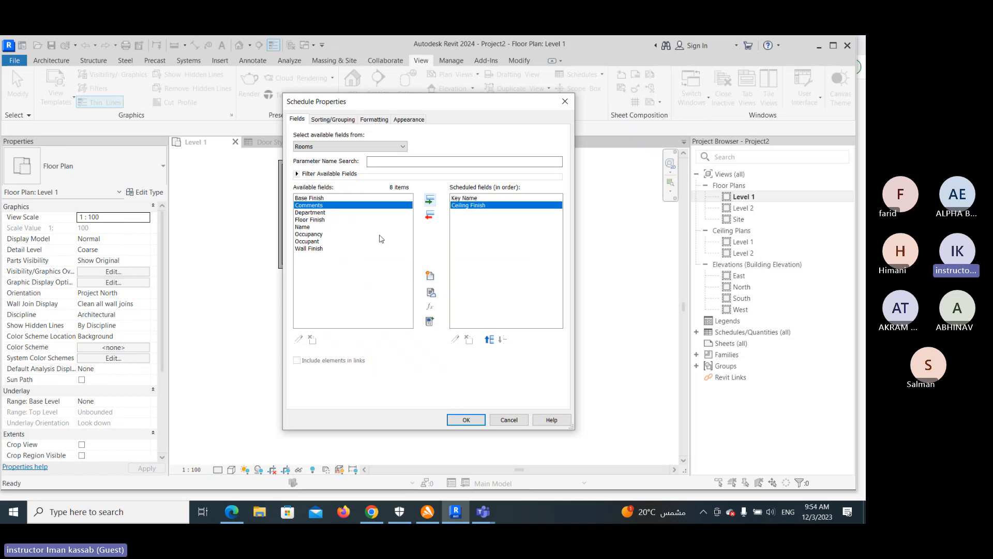
click(315, 219)
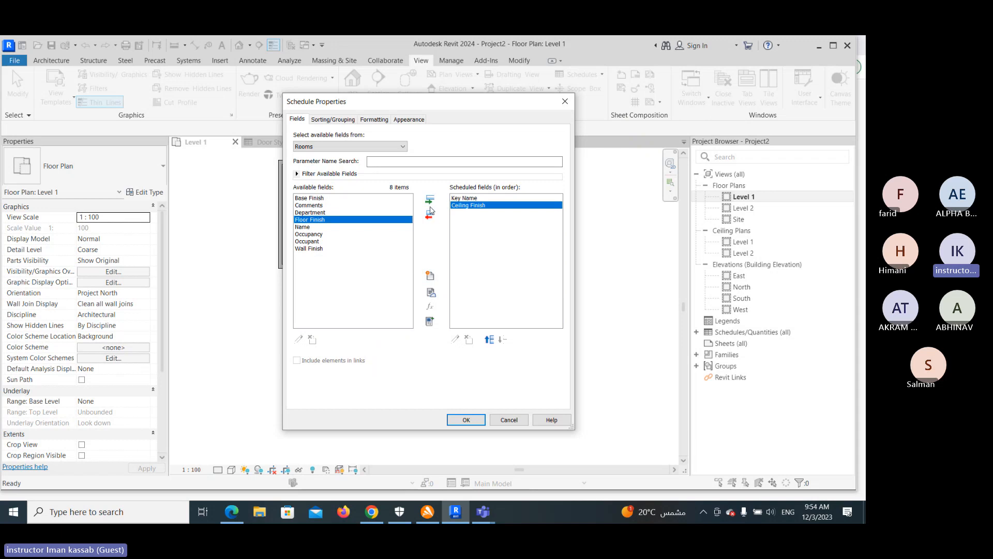
click(429, 200)
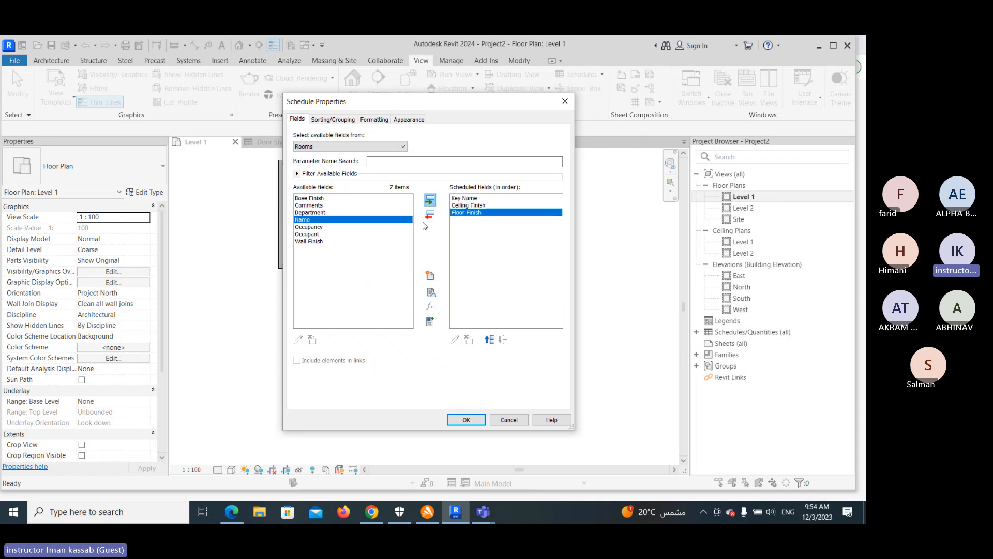
click(319, 228)
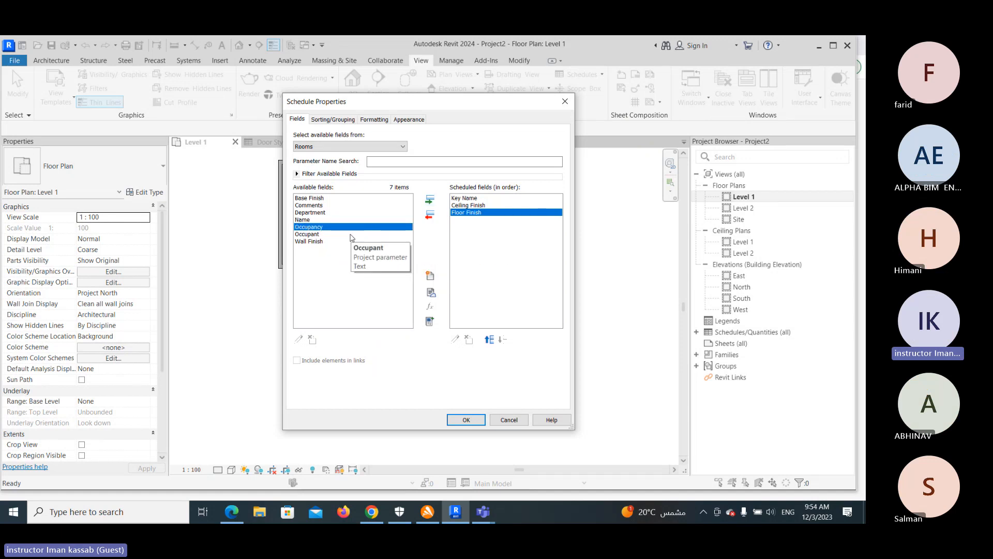
click(313, 235)
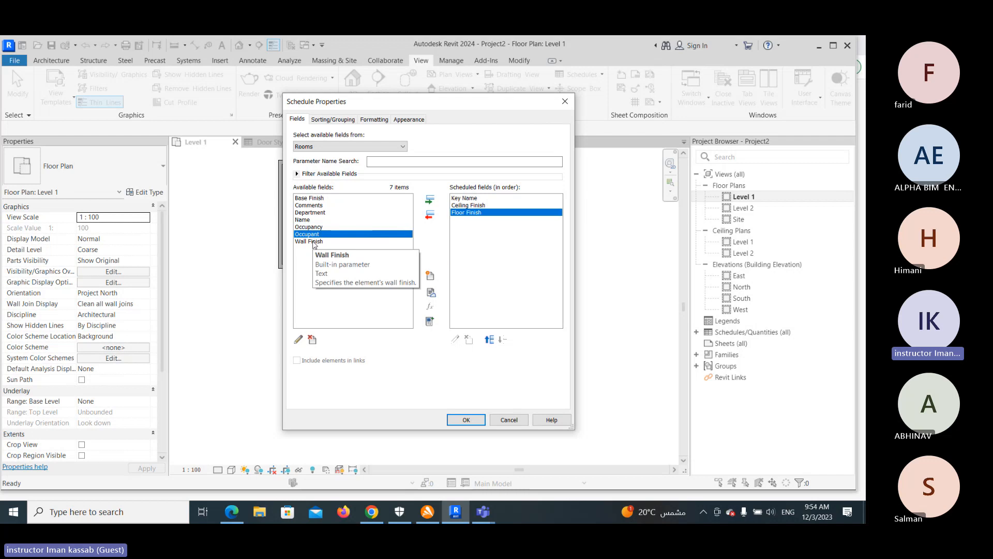
click(314, 242)
click(430, 199)
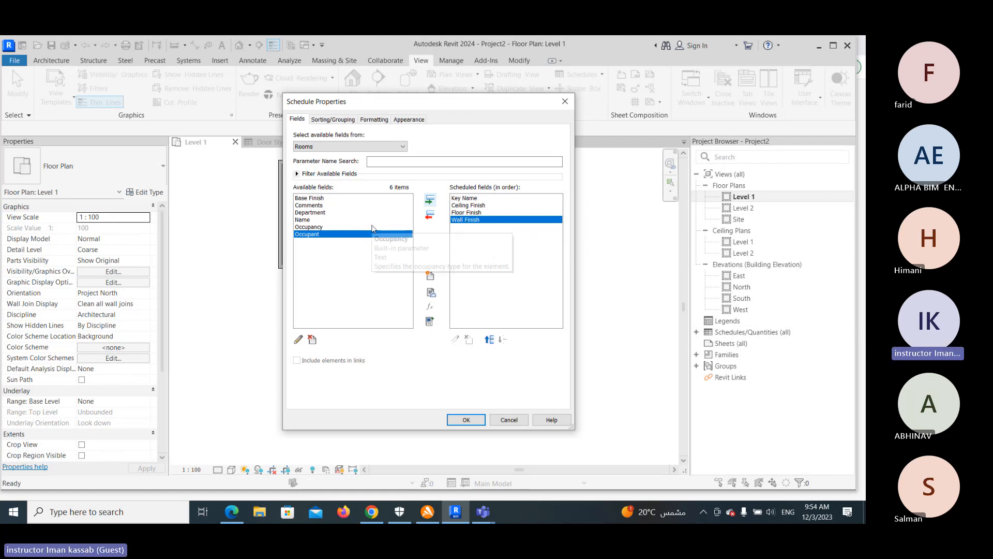
click(316, 206)
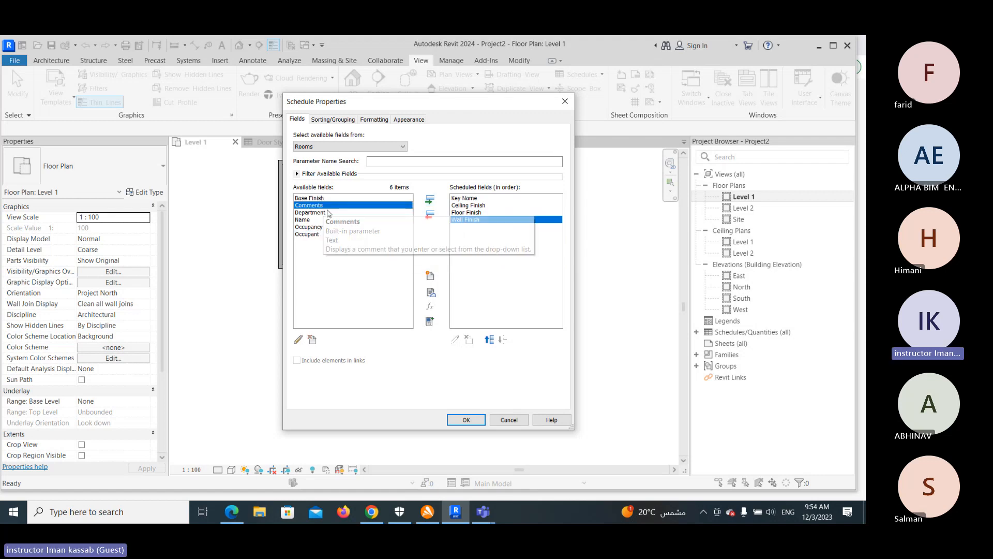
click(430, 200)
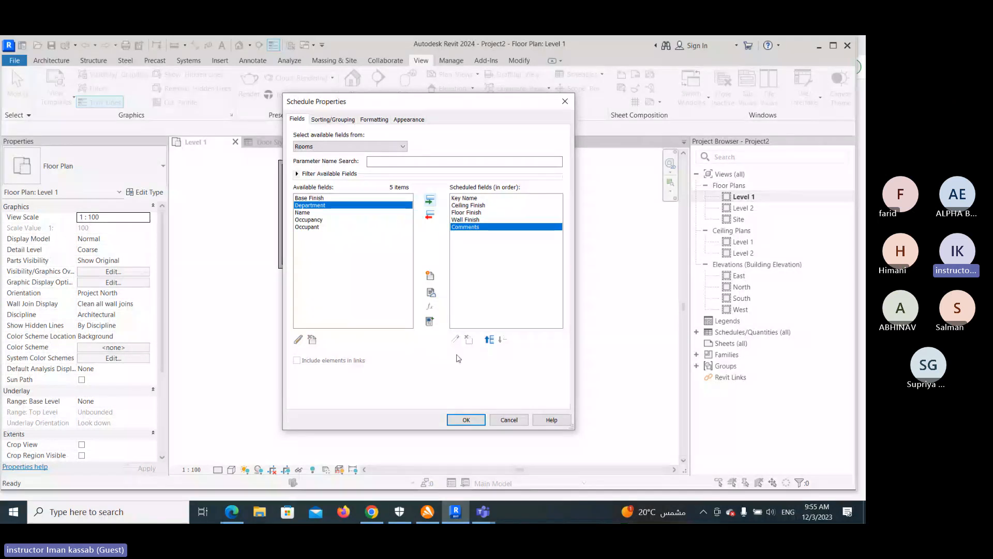
click(466, 420)
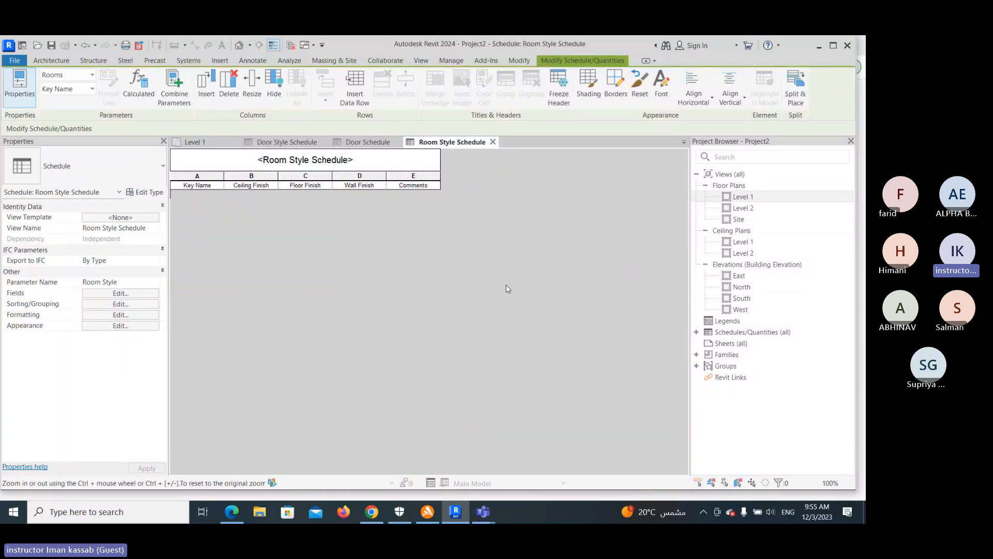
- Insert a data row in the Room Style Schedule and switch to the Door Schedule view
click(355, 83)
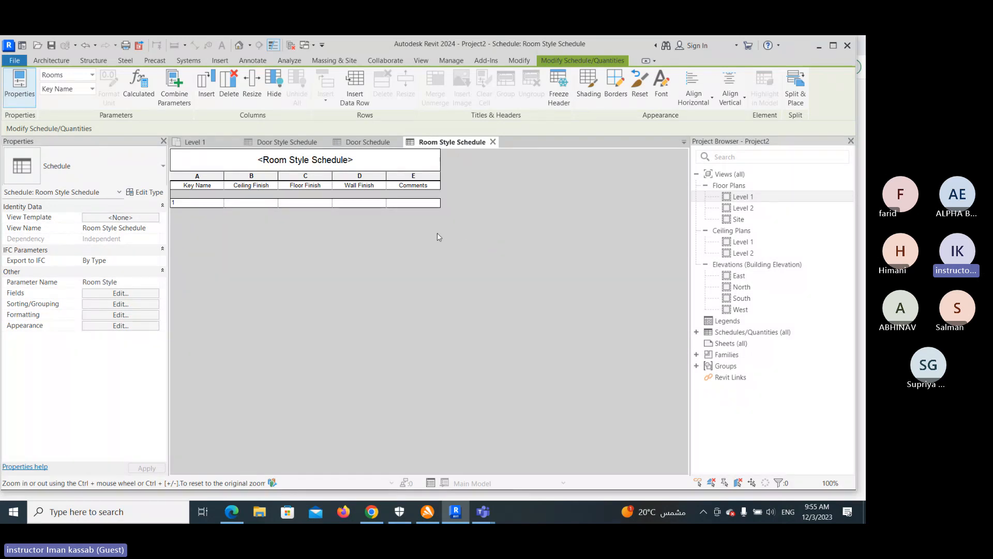
click(368, 142)
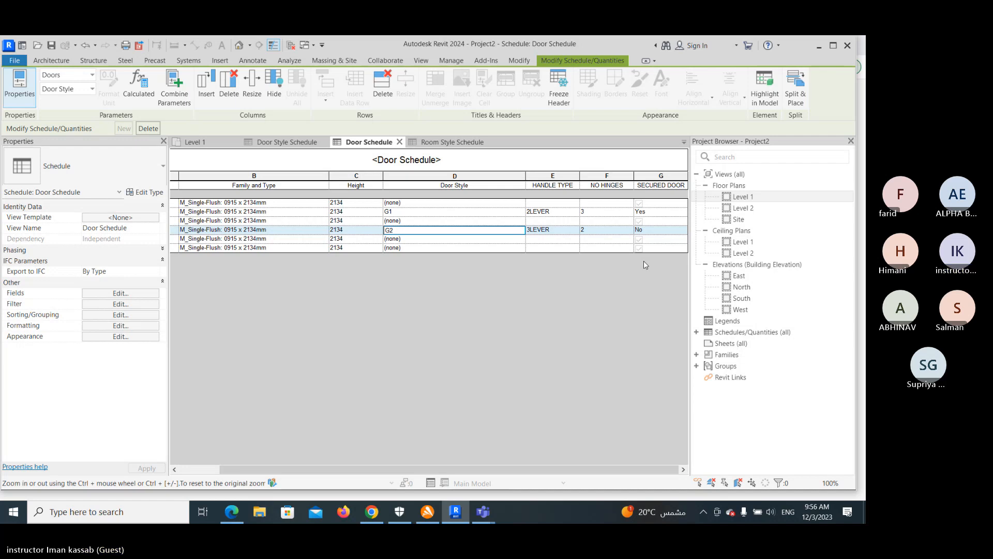
- Switch to the Level 1 floor plan and bring the labelled rooms into close view
click(196, 143)
scroll(454, 240, down, 4)
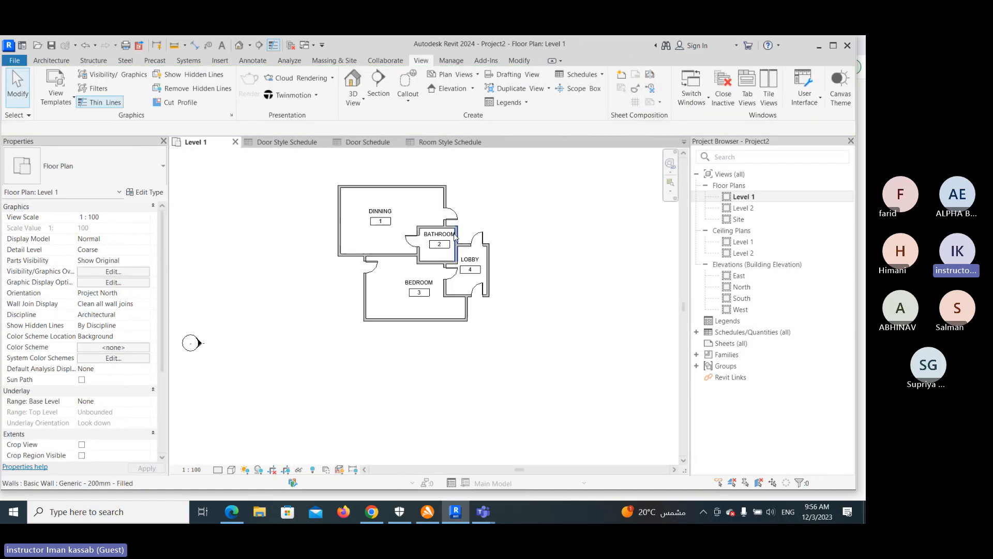
scroll(462, 240, up, 5)
scroll(469, 243, down, 1)
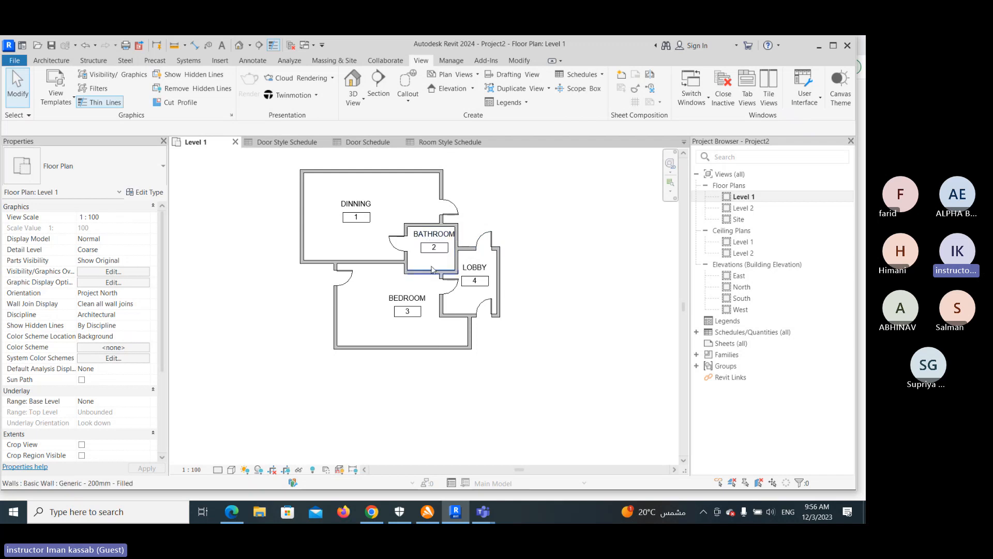
- Draw a horizontal wall of type DD about 3800 mm long in the empty area east of the LOBBY on Level 1
key(w)
key(a)
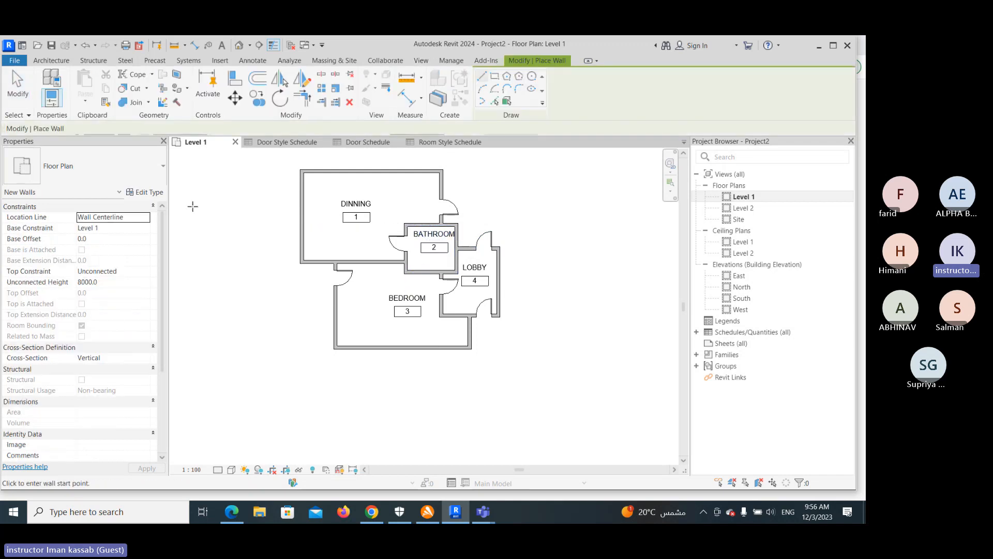
click(145, 175)
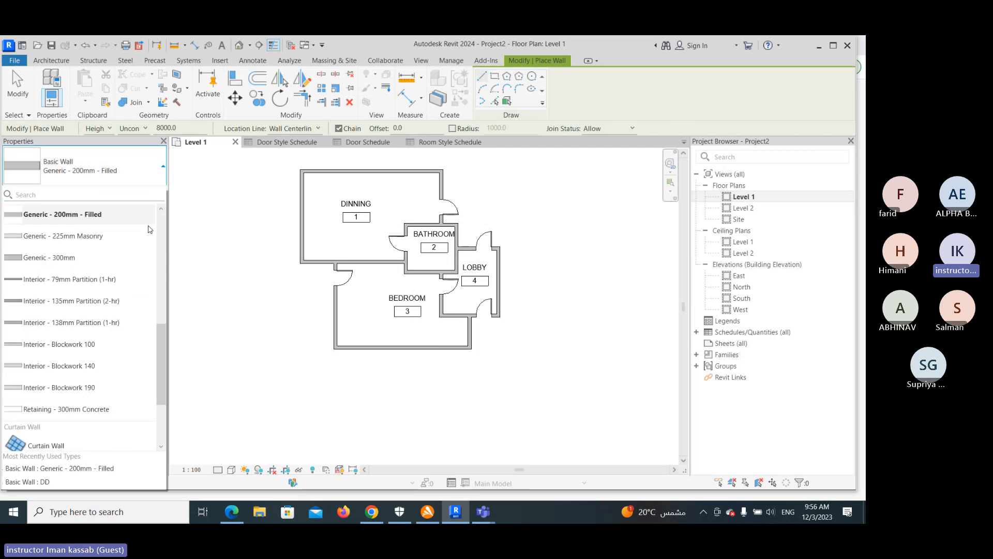
drag(159, 368, 165, 216)
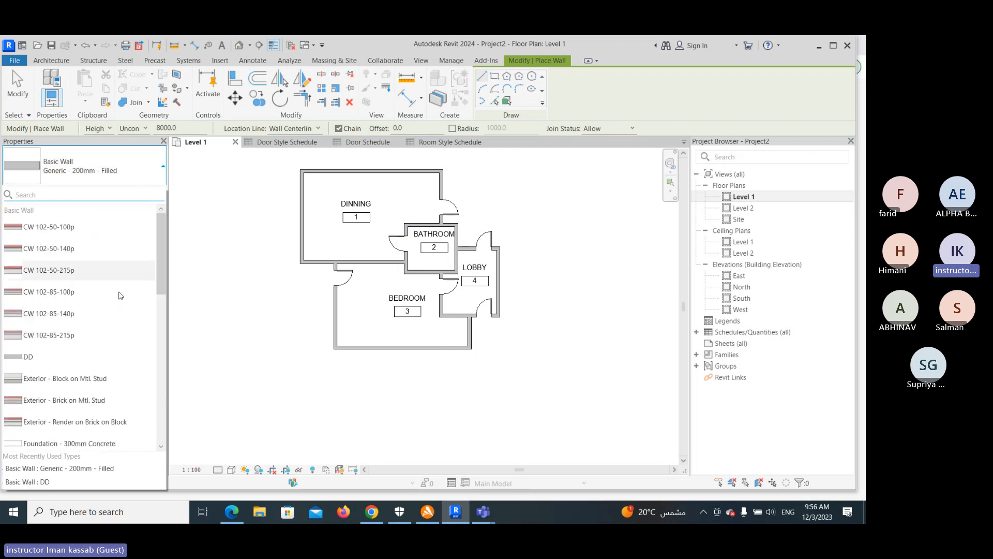
click(80, 356)
click(530, 237)
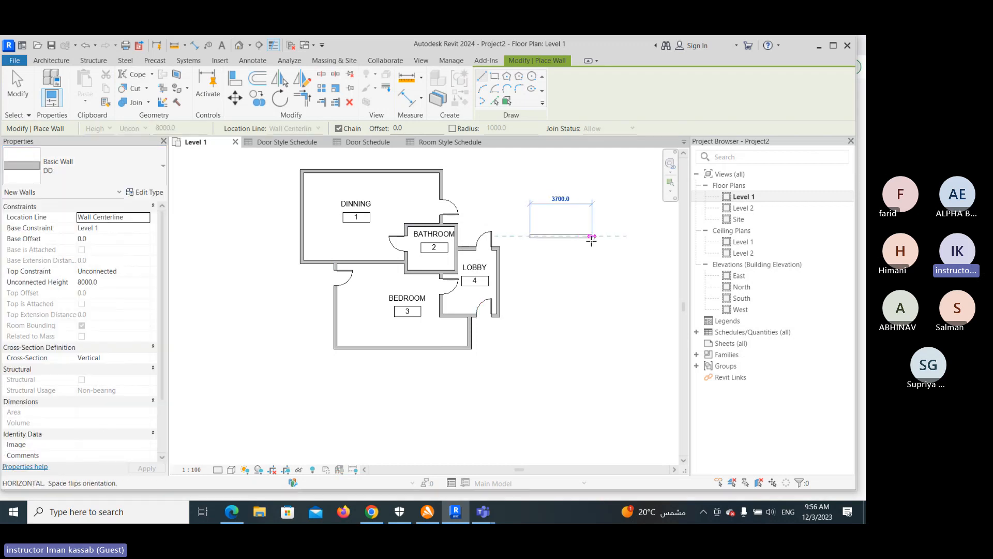
click(593, 237)
key(Escape)
key(Escape)
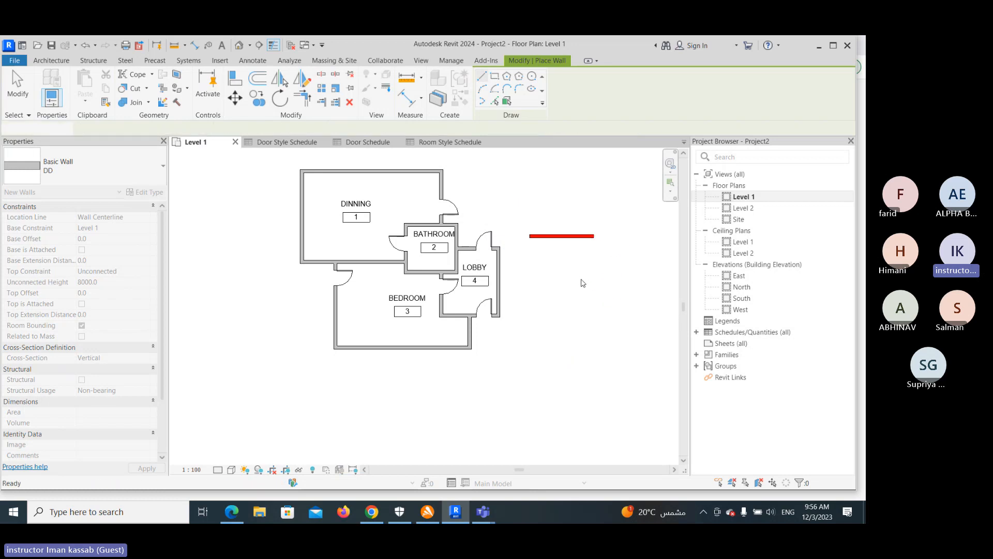
key(Escape)
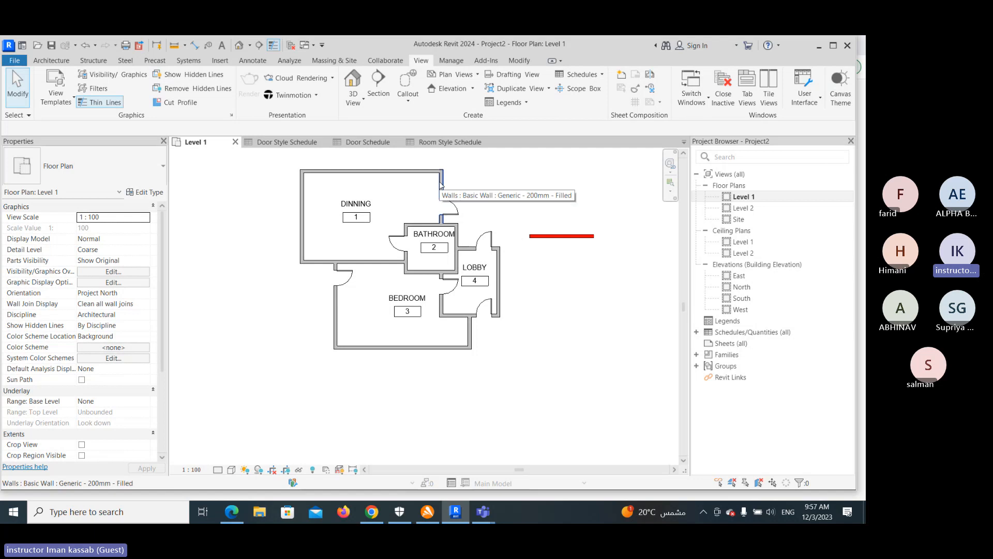
- Select the chain of walls around the DINNING room and clear the selection
key(Tab)
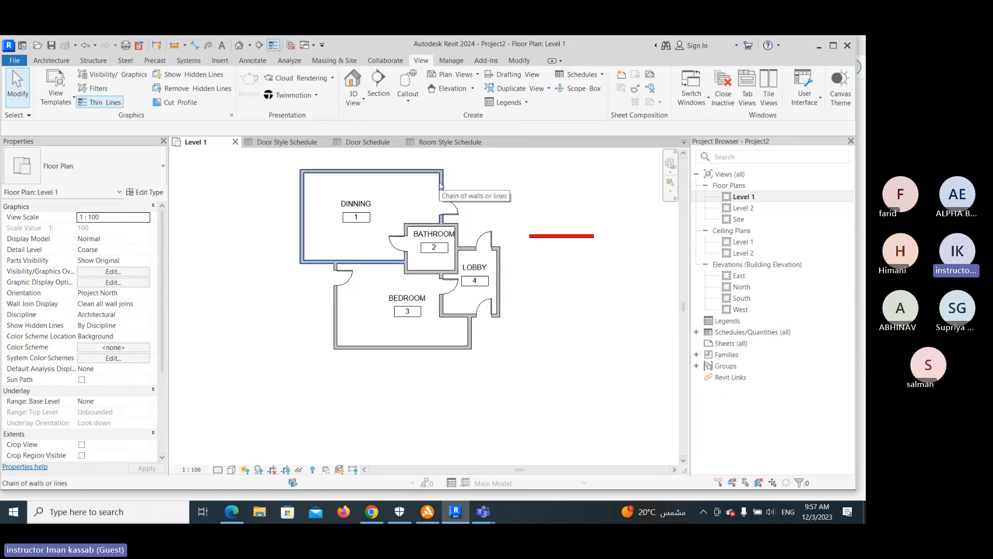
click(441, 184)
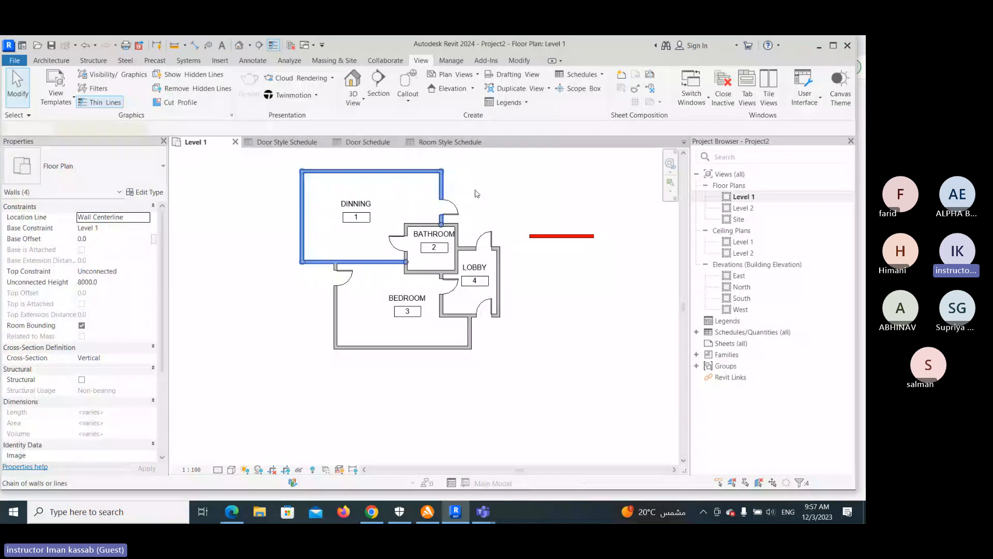
click(547, 193)
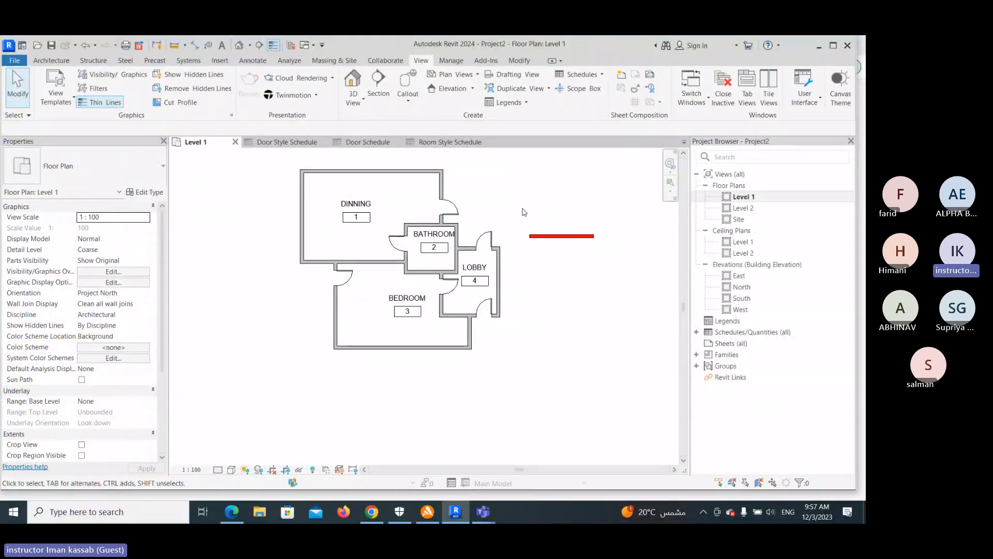
drag(511, 209, 433, 306)
click(493, 207)
- Review the rule of the existing FIRE RATE filter and delete the freestanding DD wall east of the plan
click(104, 94)
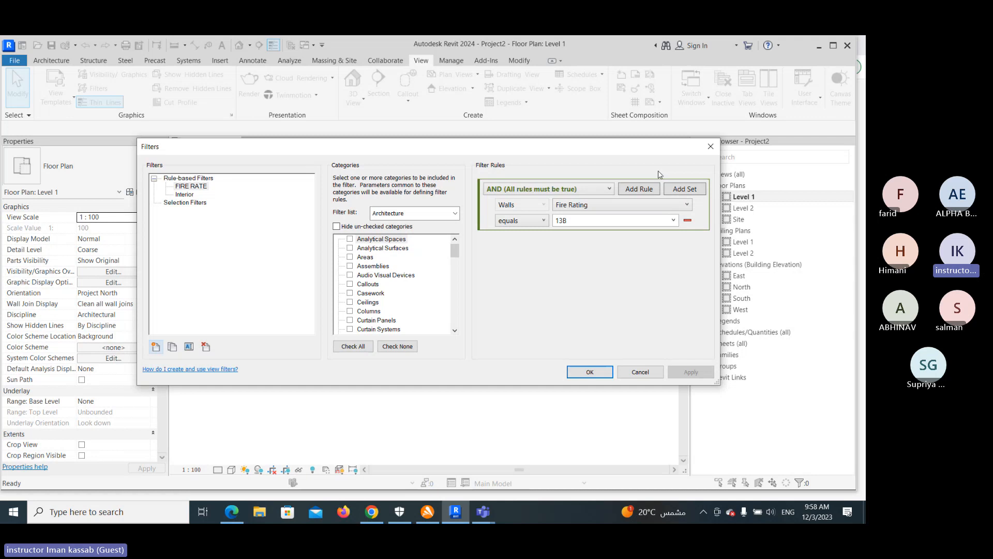
click(711, 146)
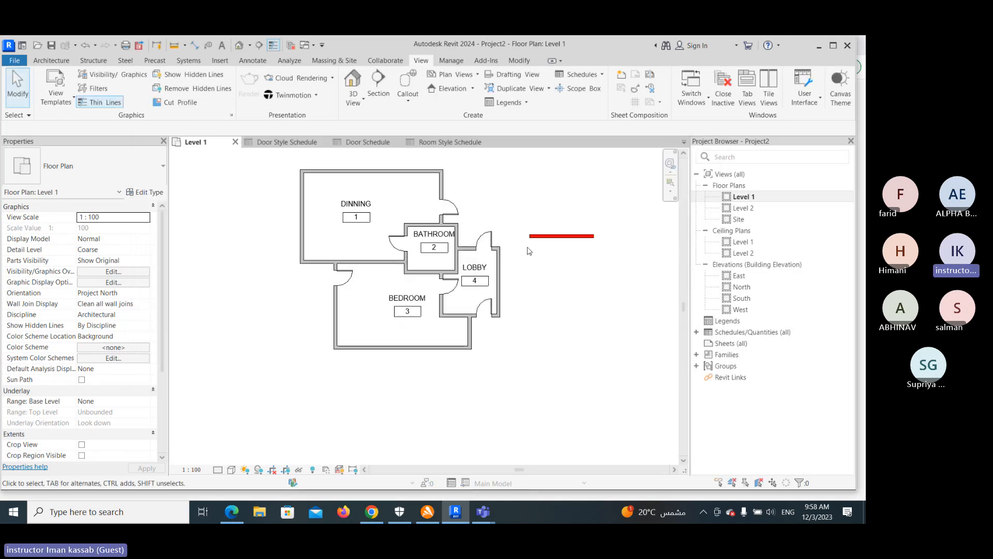
click(568, 236)
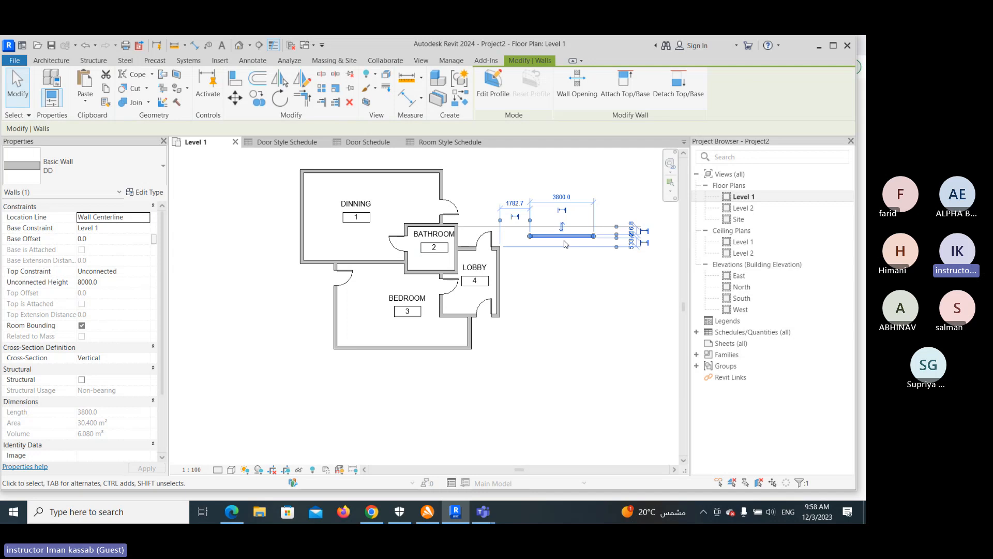
key(Delete)
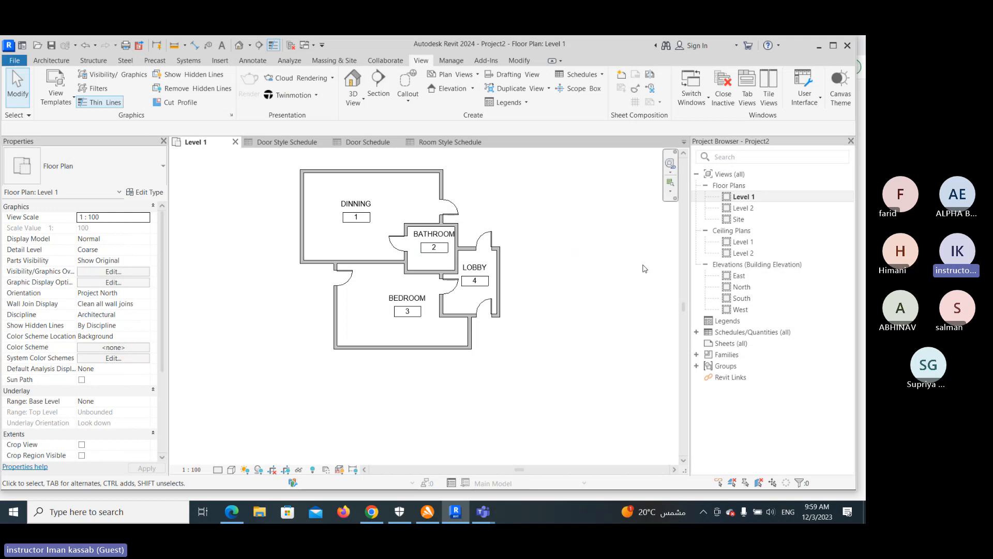
- Duplicate the type of the wall between DINNING and BEDROOM as F1
click(369, 263)
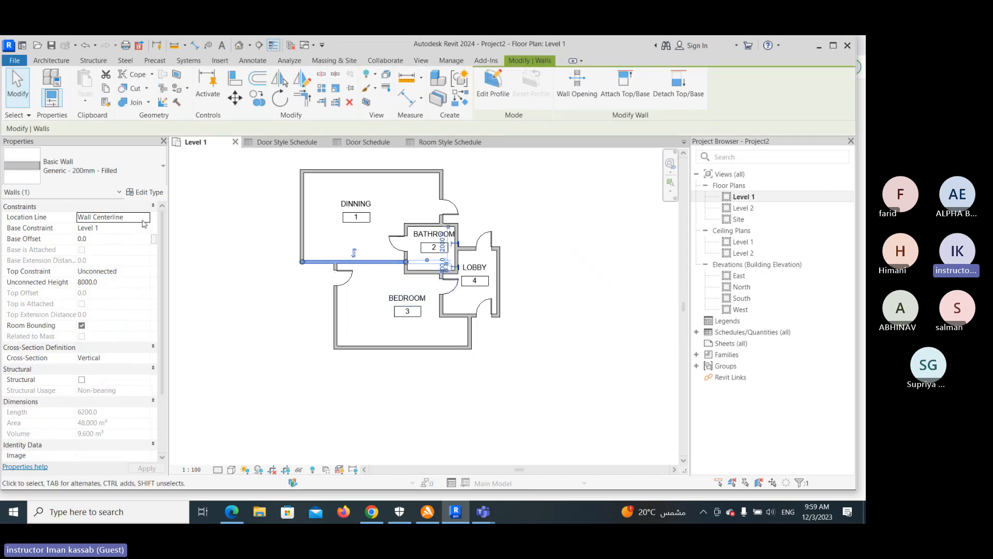
click(145, 192)
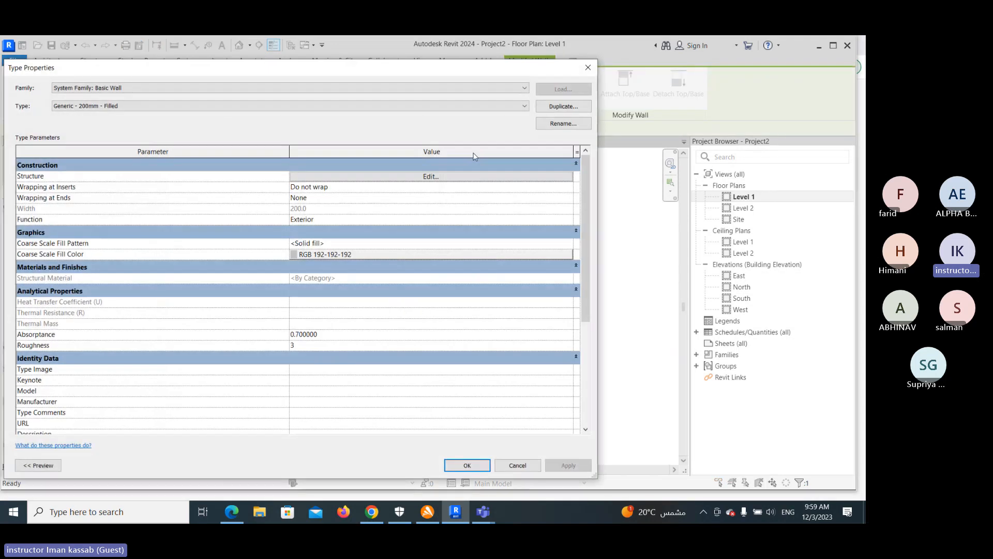
click(564, 106)
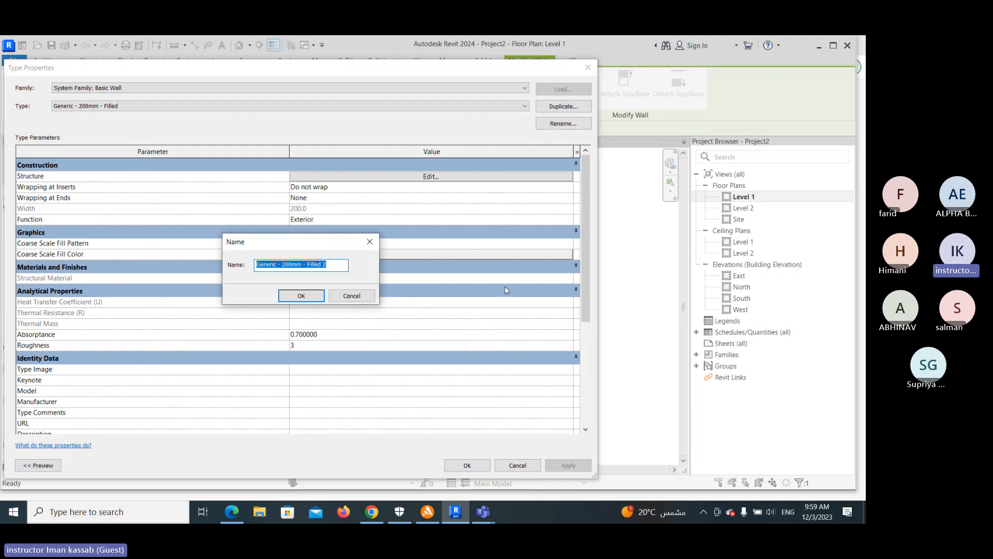
text(F1)
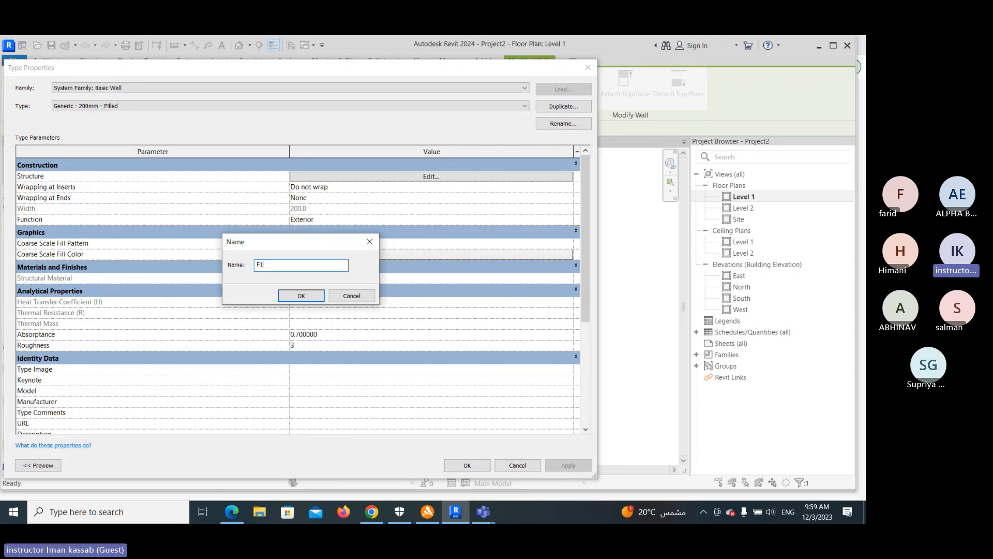
click(300, 297)
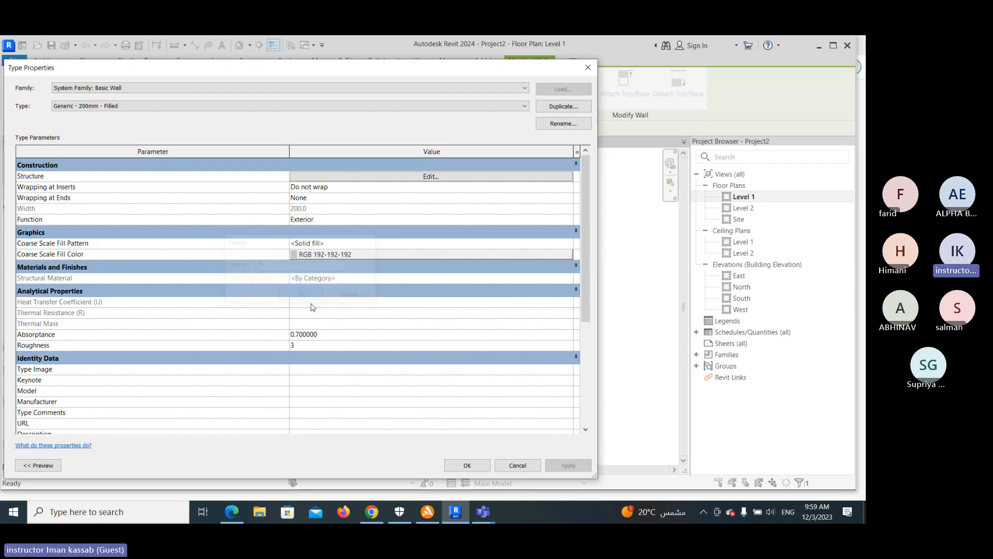
- Set the Fire Rating of wall type F1 to 13B, apply the type changes and clear the wall selection
scroll(411, 337, down, 4)
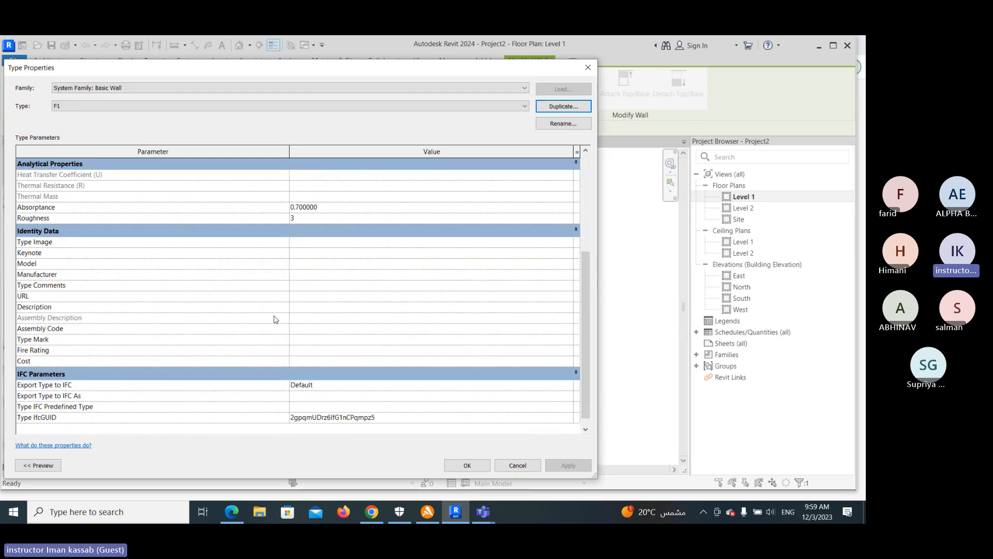
mouse_move(97, 253)
click(306, 350)
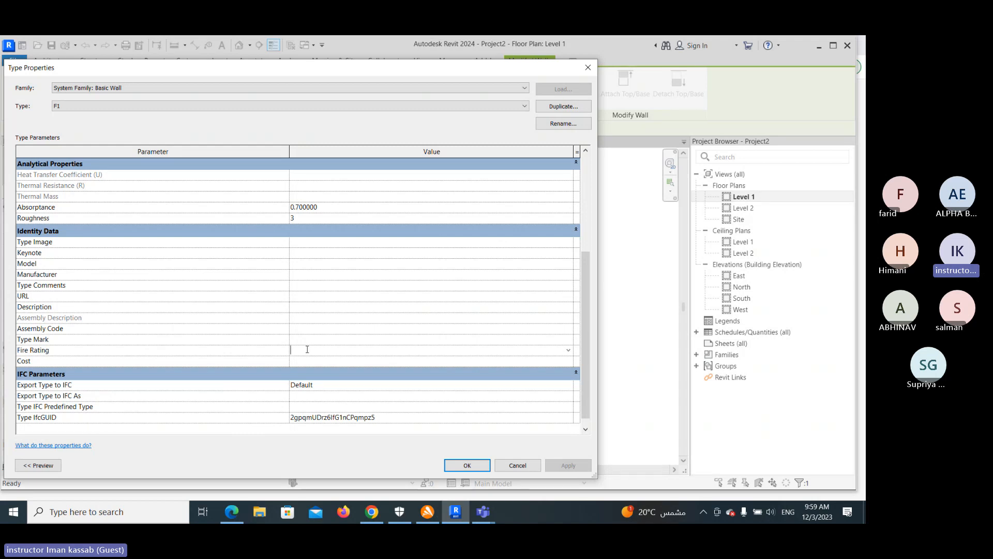
text(13)
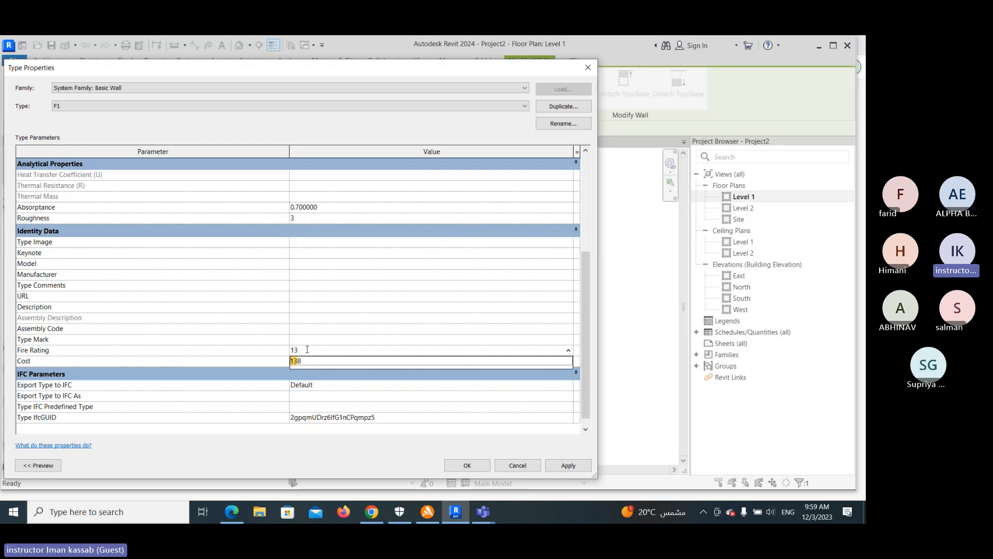
text(B)
key(Return)
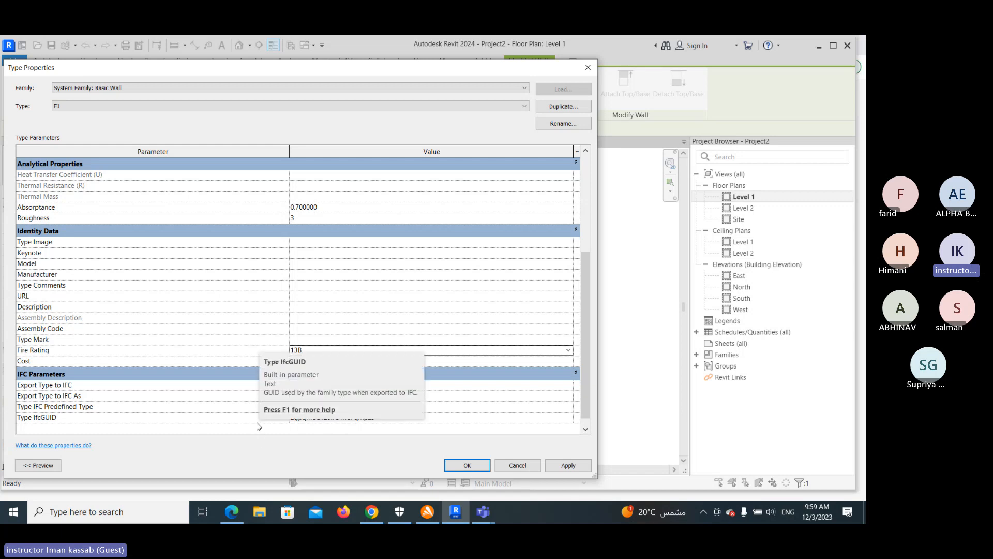
click(468, 465)
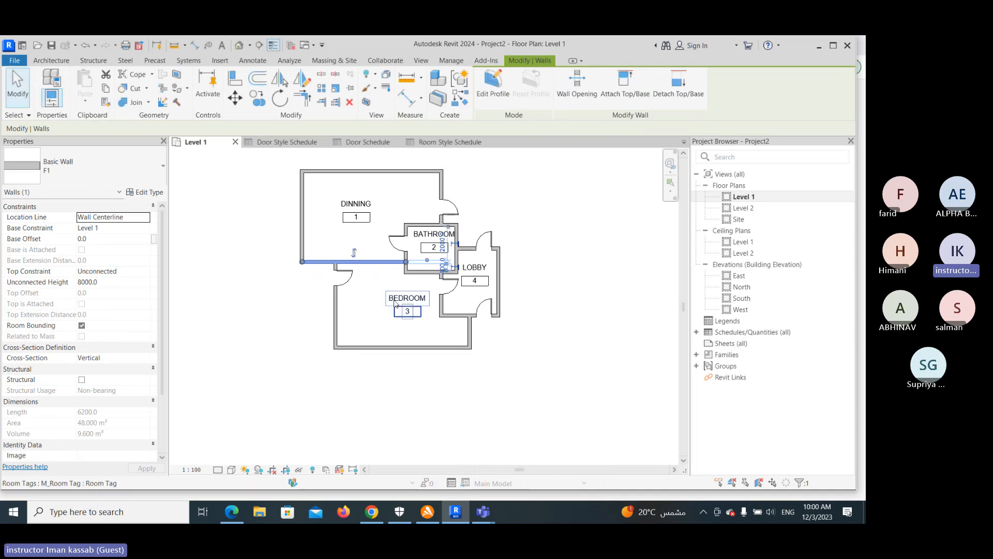
click(269, 295)
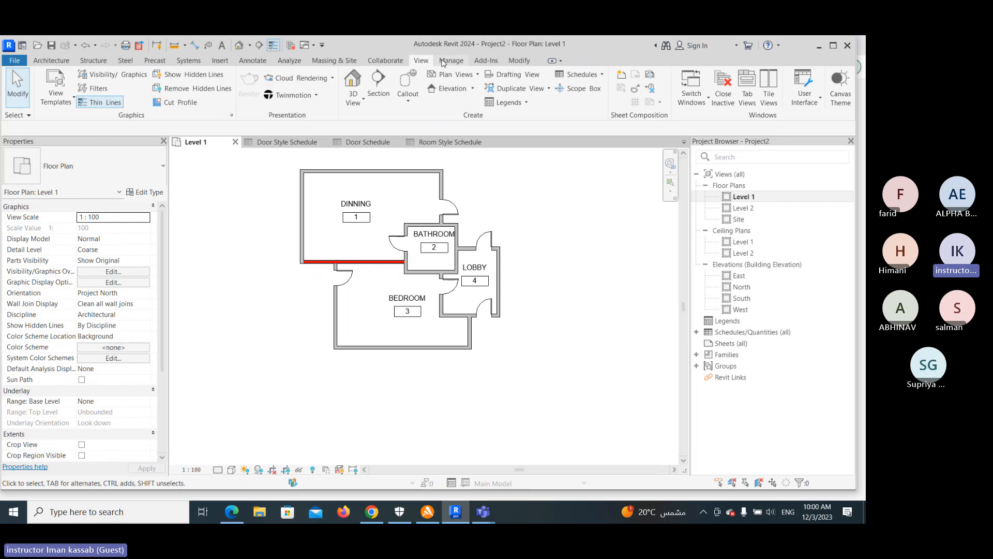
- Delete the FIRE RATE filter from the project's rule-based filters
click(99, 89)
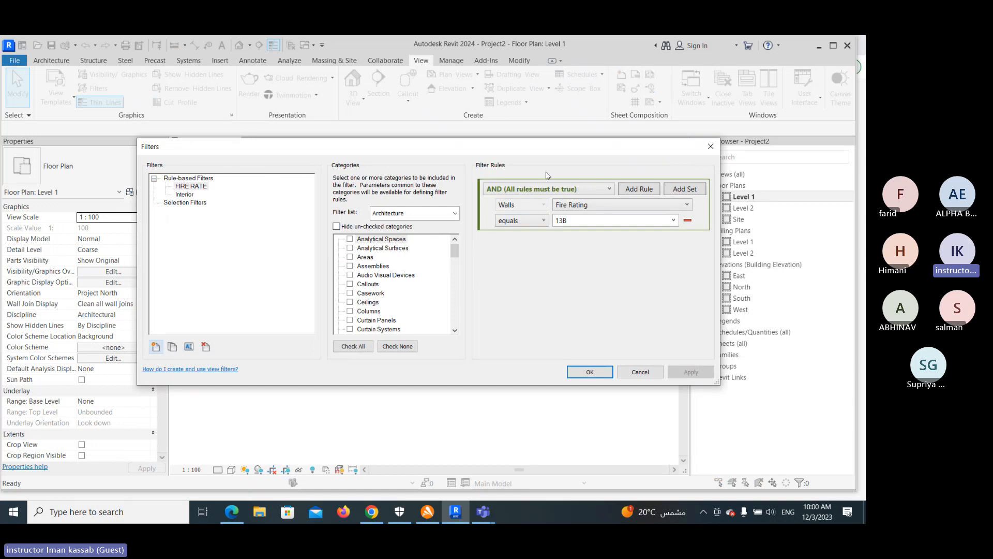
drag(541, 152, 490, 133)
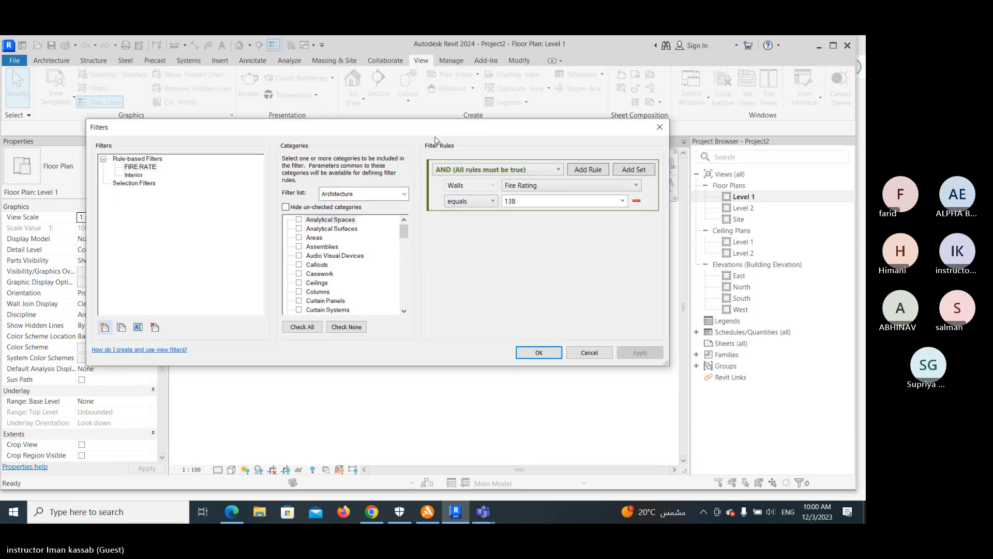
click(146, 170)
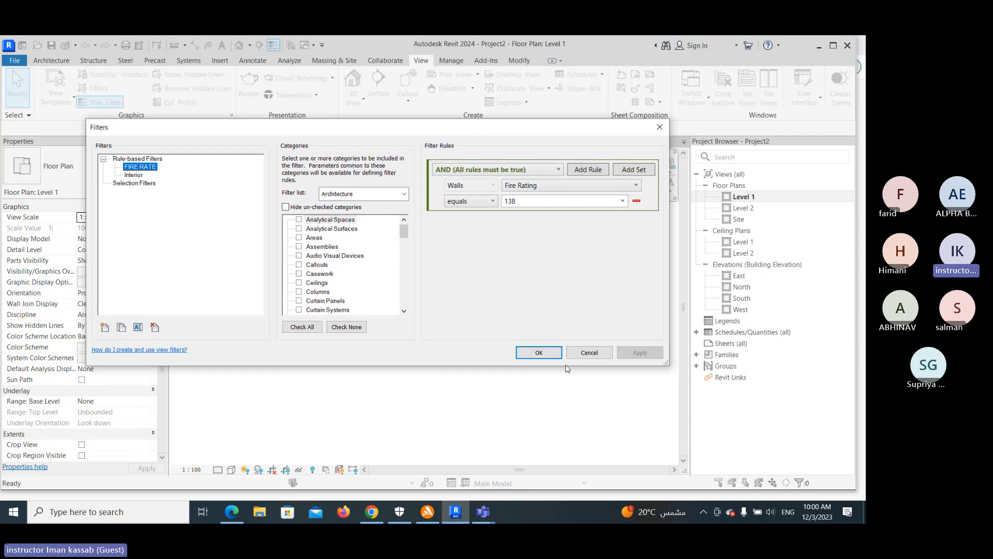
click(155, 328)
click(453, 282)
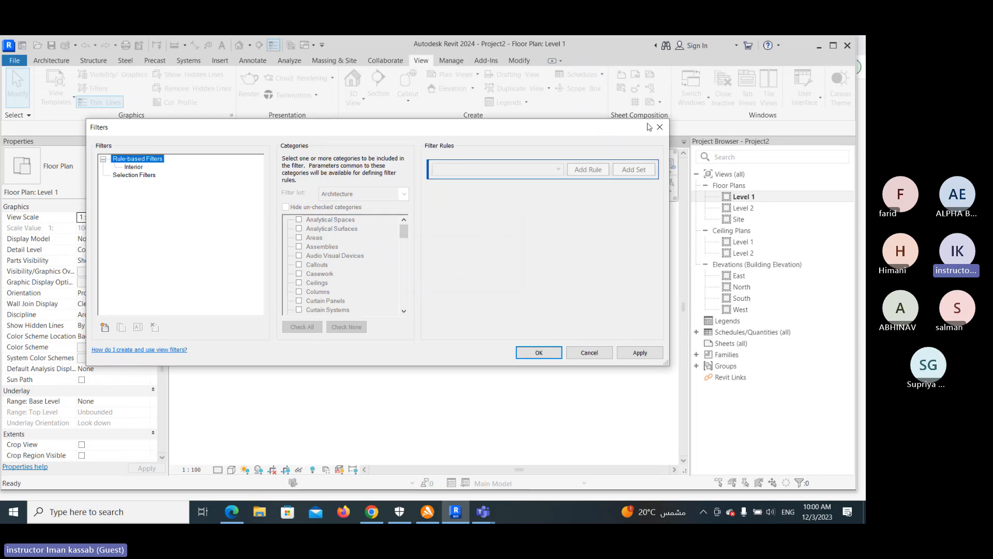
- Create a rule-based filter with the default name Filter 1 and include the Walls category in it
click(104, 327)
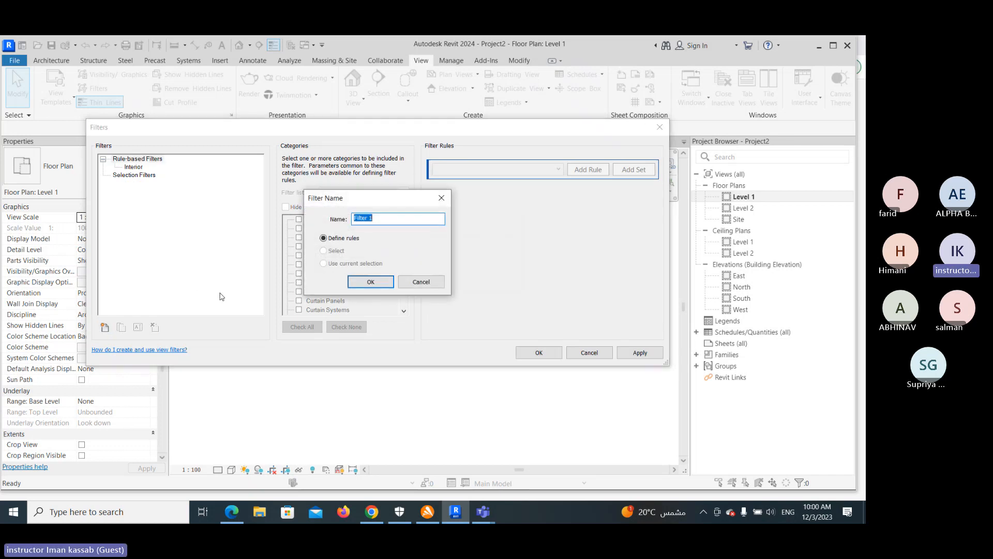
click(357, 282)
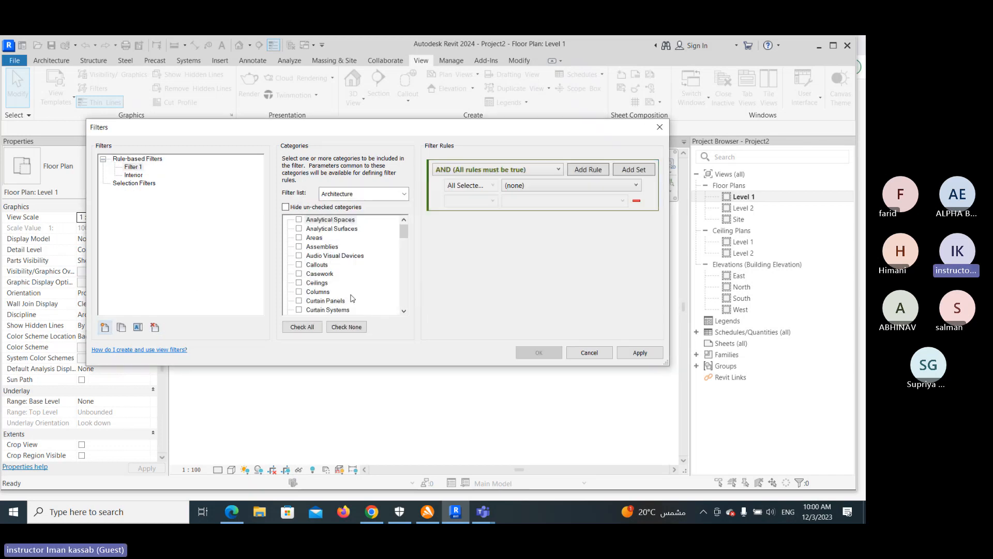
drag(404, 232, 392, 306)
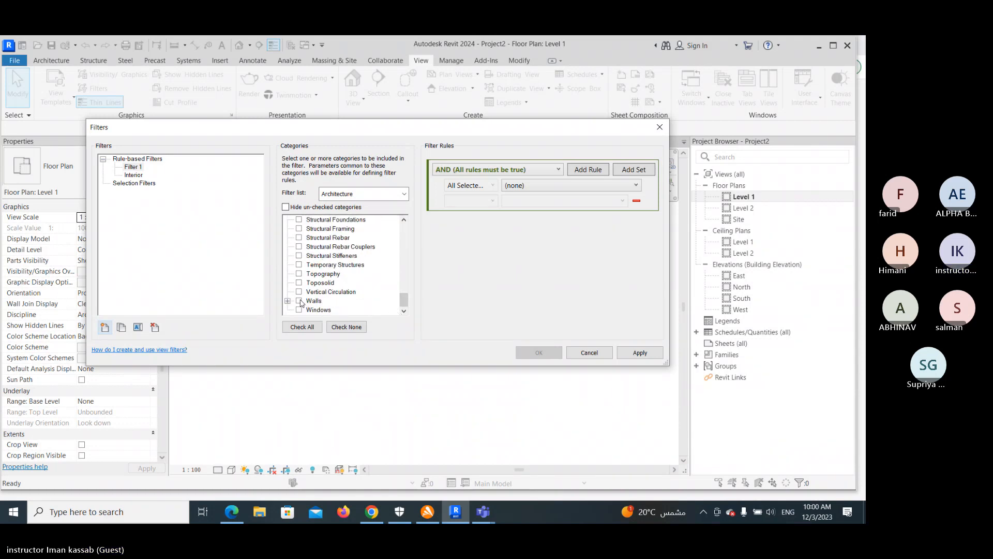
click(300, 301)
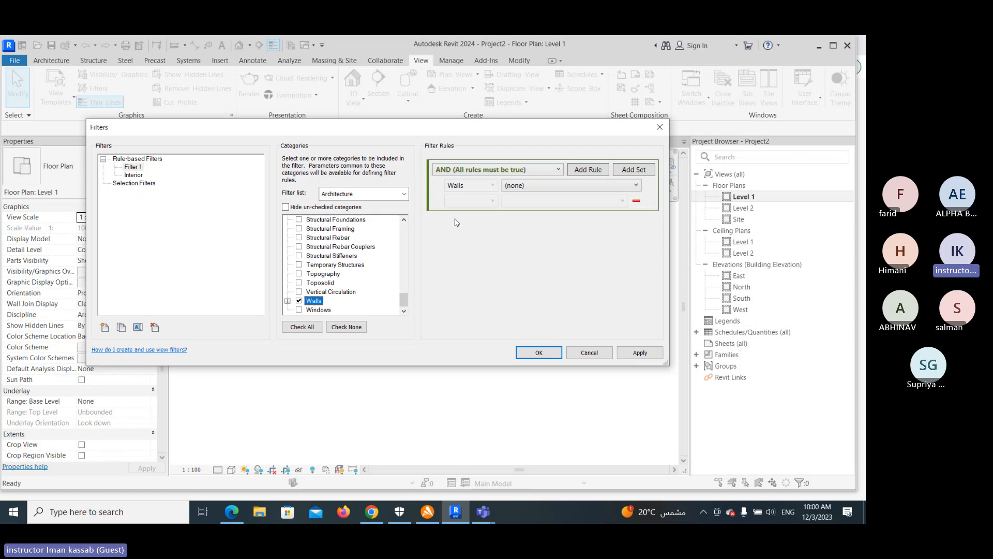
- Define the rule of Filter 1 as Fire Rating equals 13B and save the filter
click(519, 189)
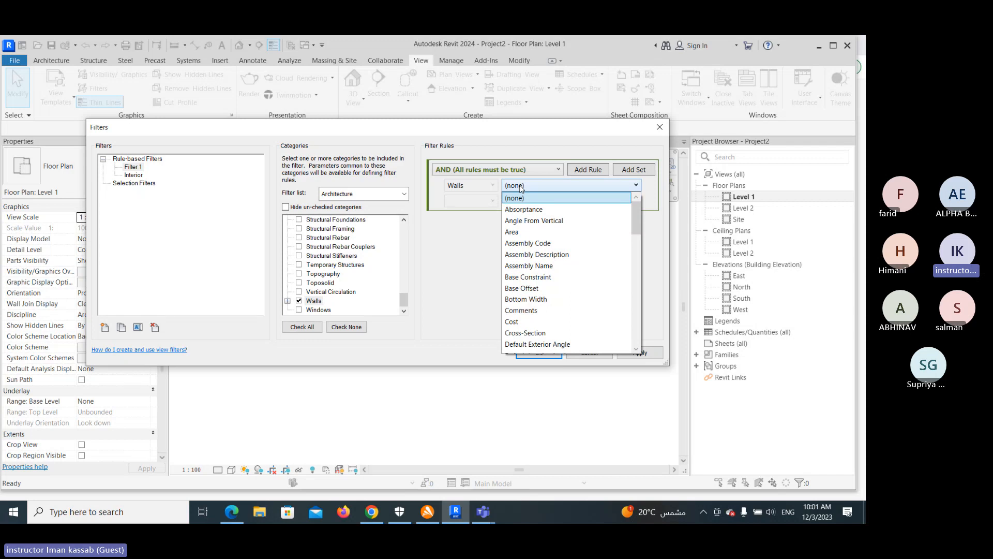
scroll(521, 188, down, 5)
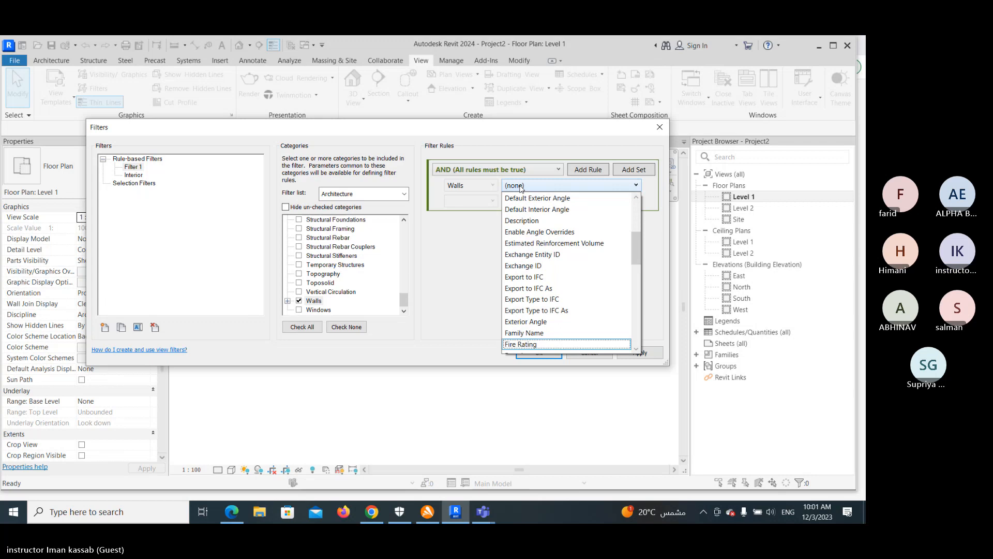
click(521, 188)
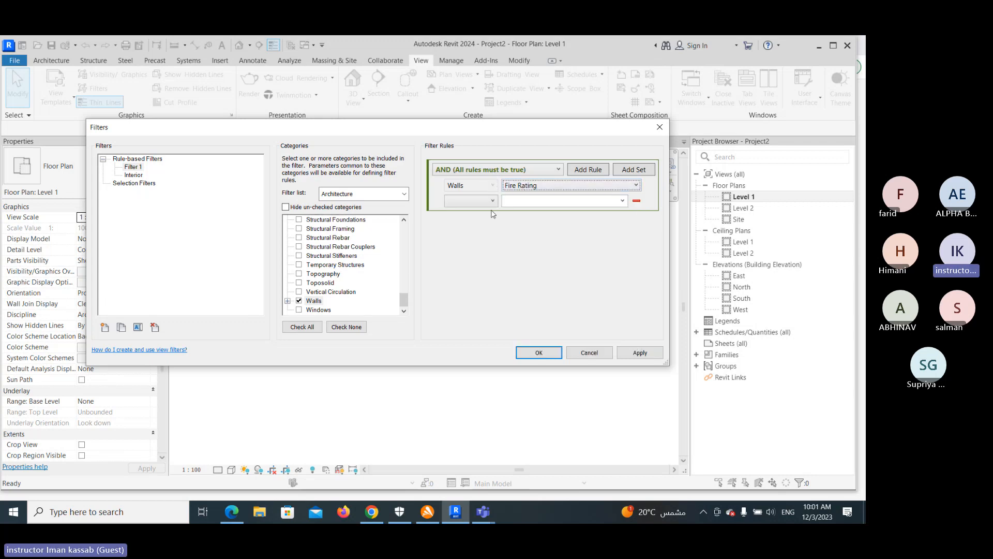
click(493, 202)
click(489, 212)
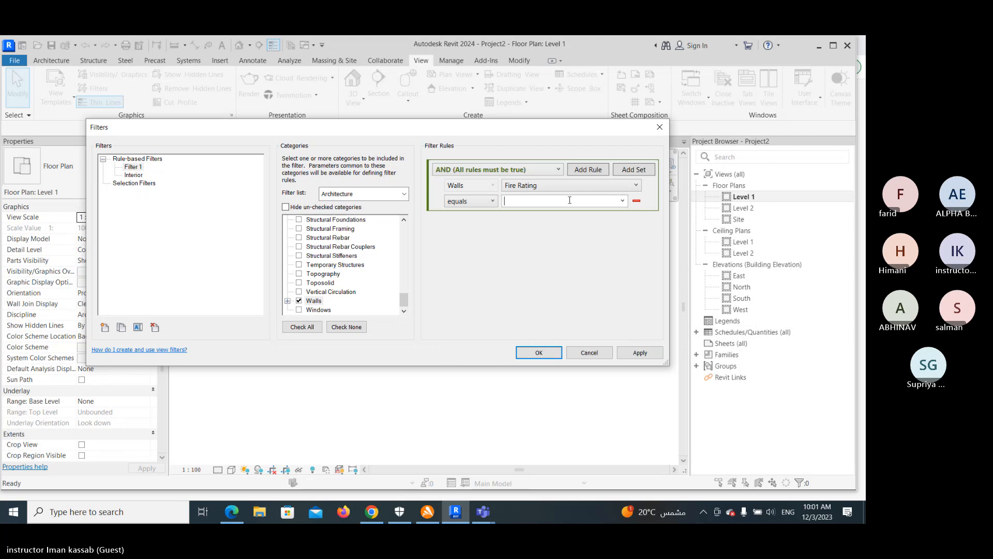
text(13B)
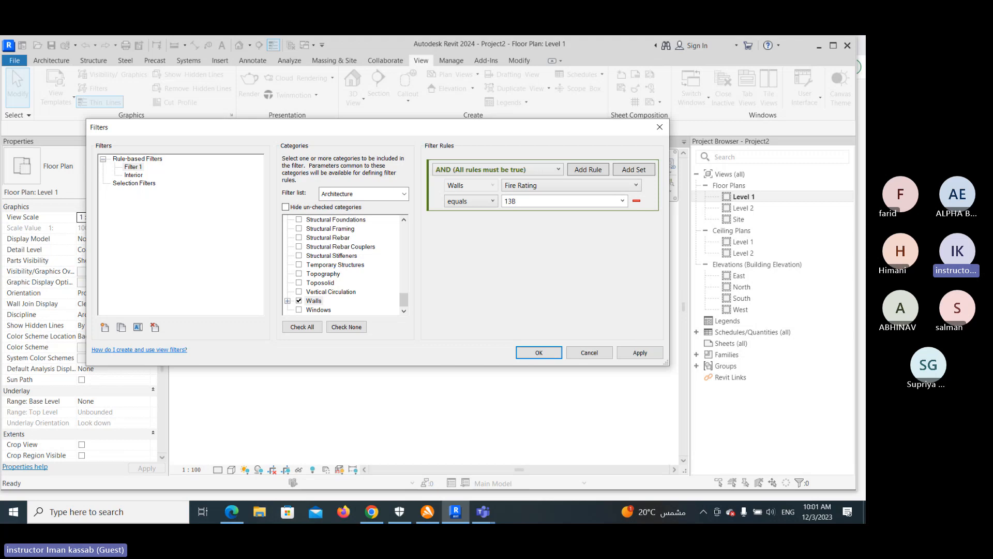
click(529, 355)
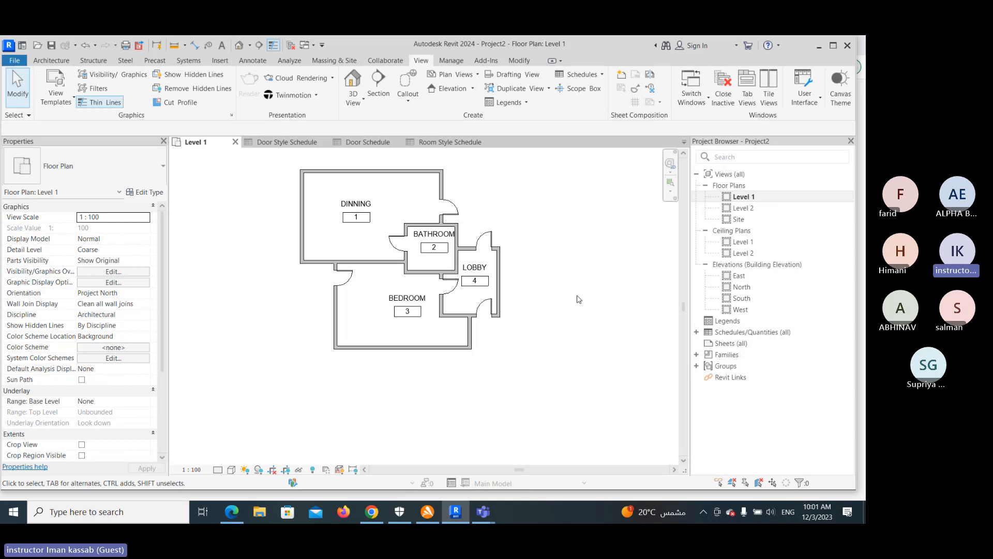
- Add Filter 1 to the filters in the Visibility/Graphic Overrides of the Level 1 floor plan
click(378, 263)
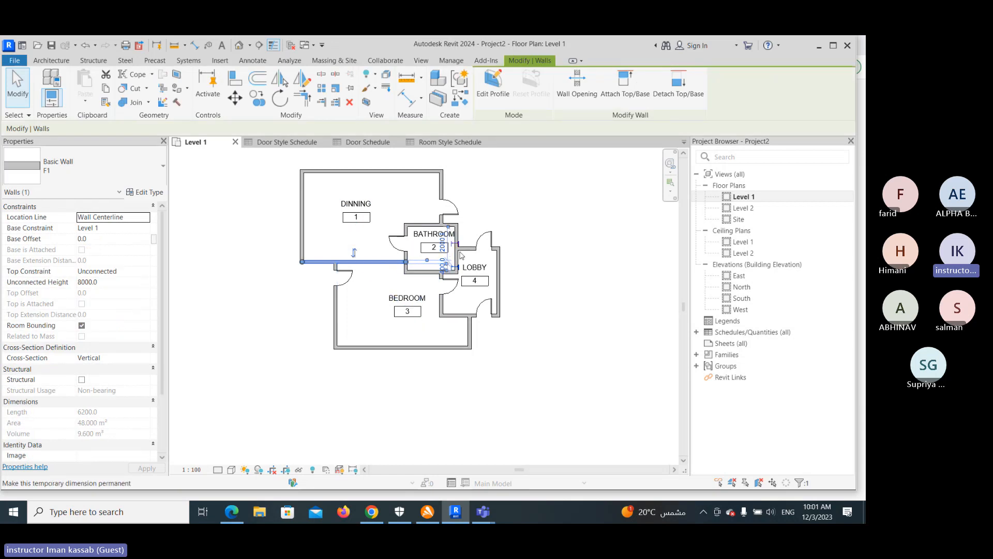
click(540, 221)
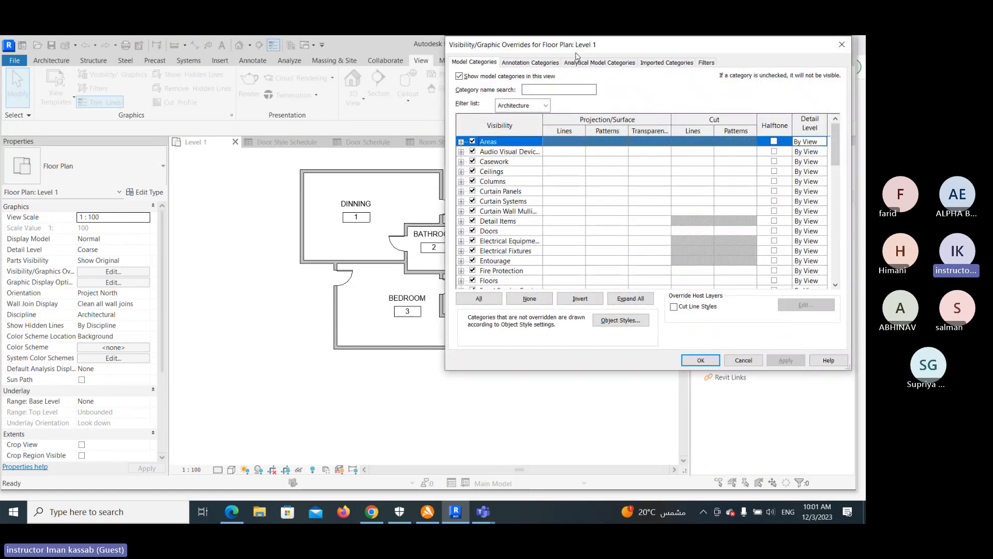
drag(581, 47, 374, 82)
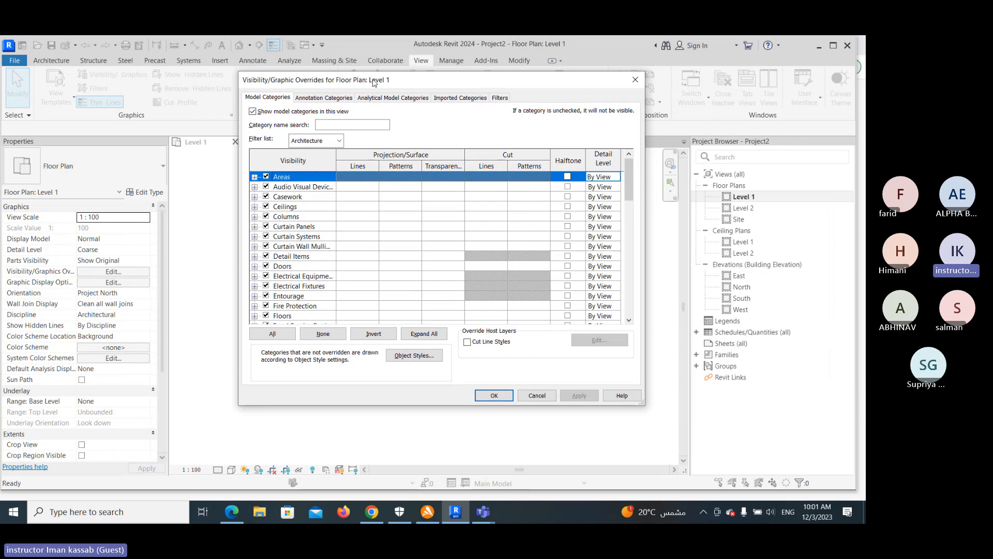
click(496, 103)
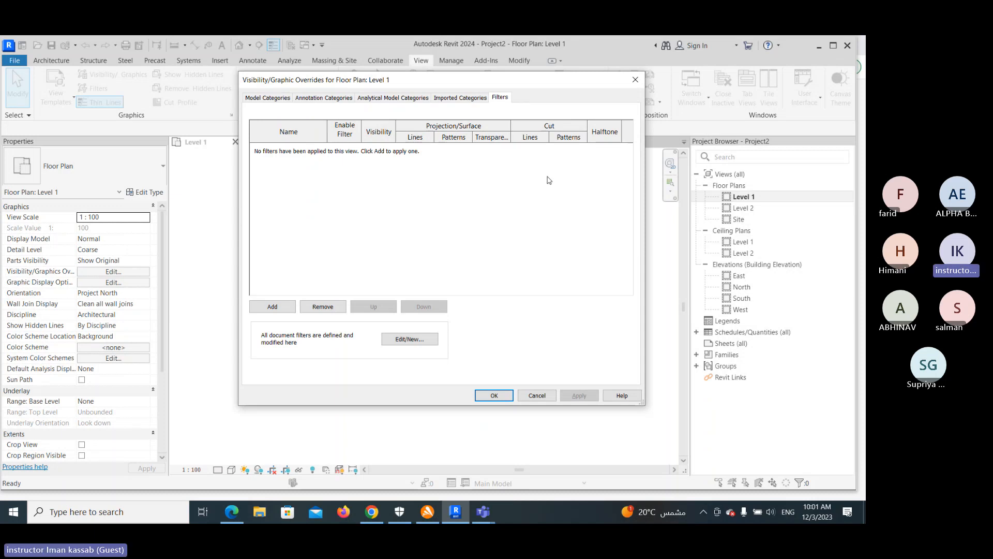
click(273, 307)
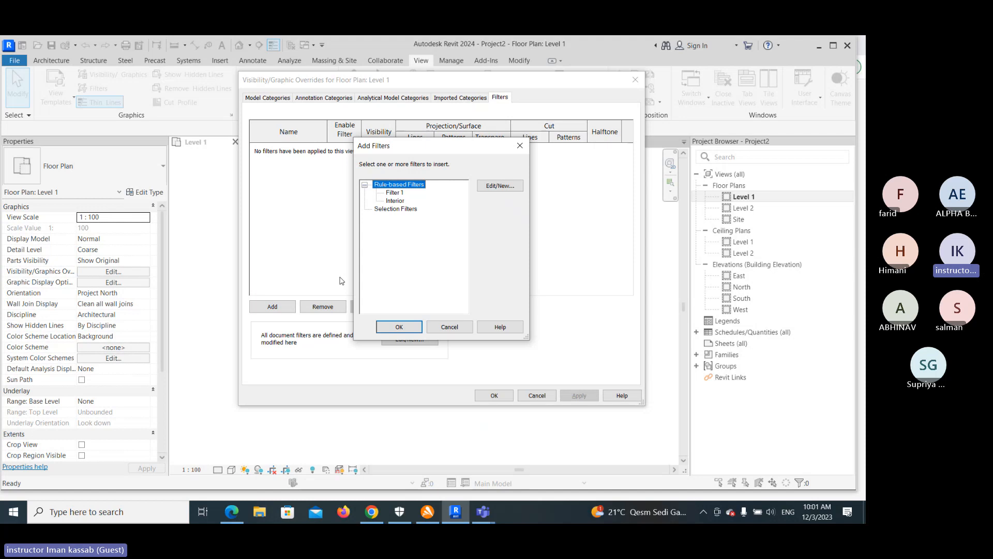
click(395, 193)
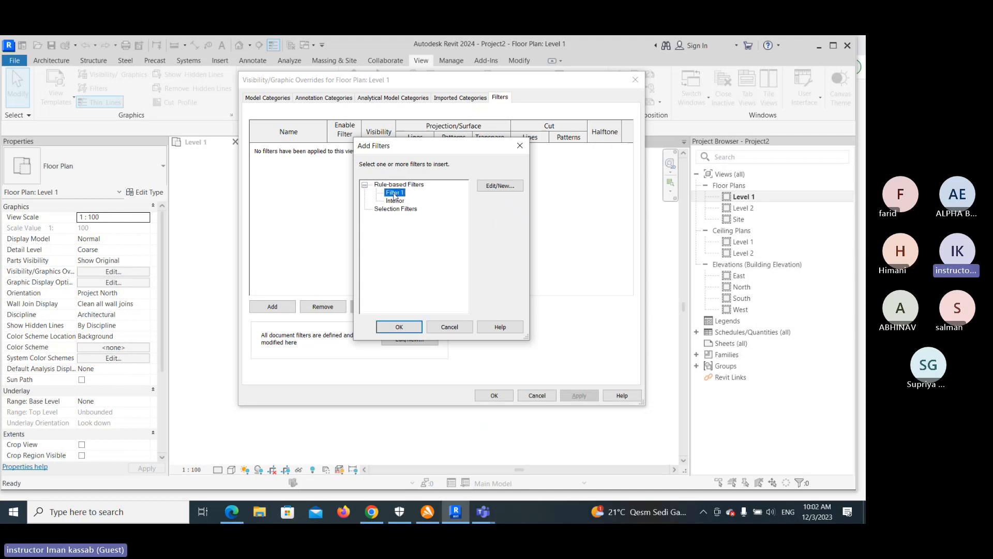
click(407, 329)
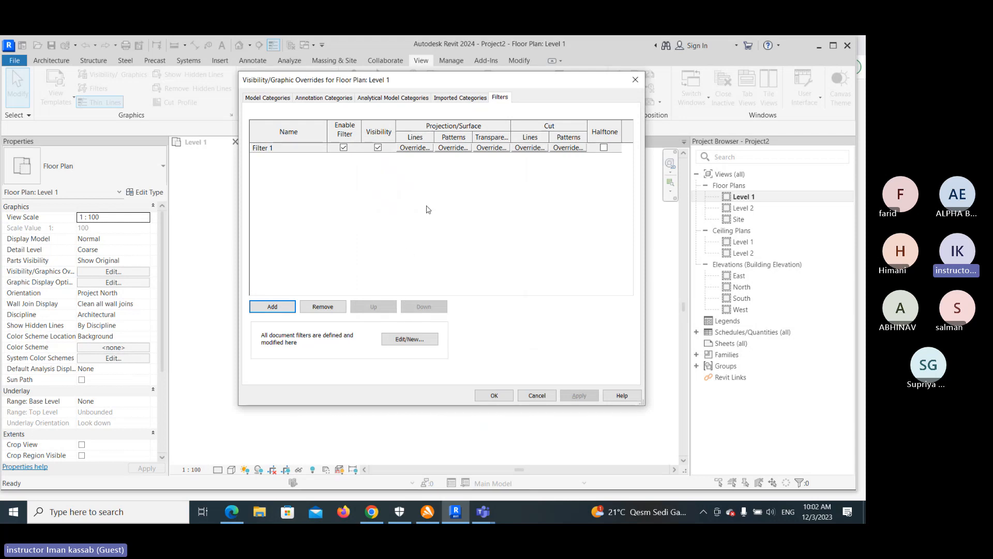
- Override the cut pattern of Filter 1 with a solid fill foreground in red
drag(477, 89, 202, 113)
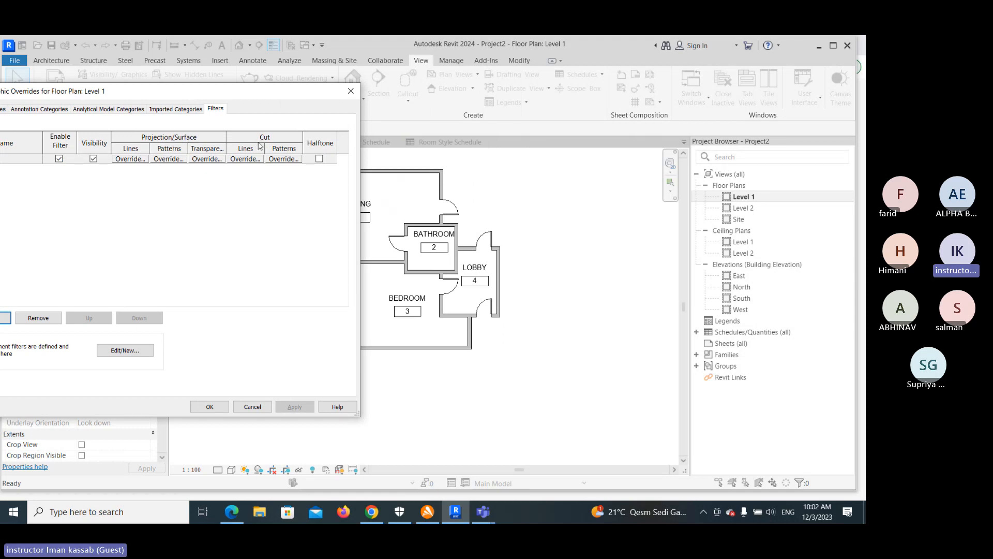
click(246, 159)
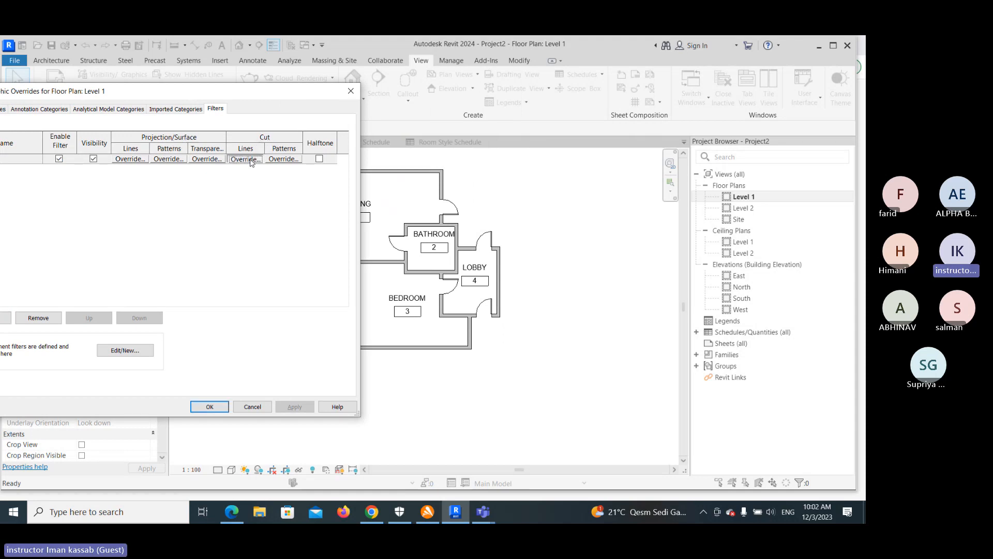
click(244, 199)
click(282, 159)
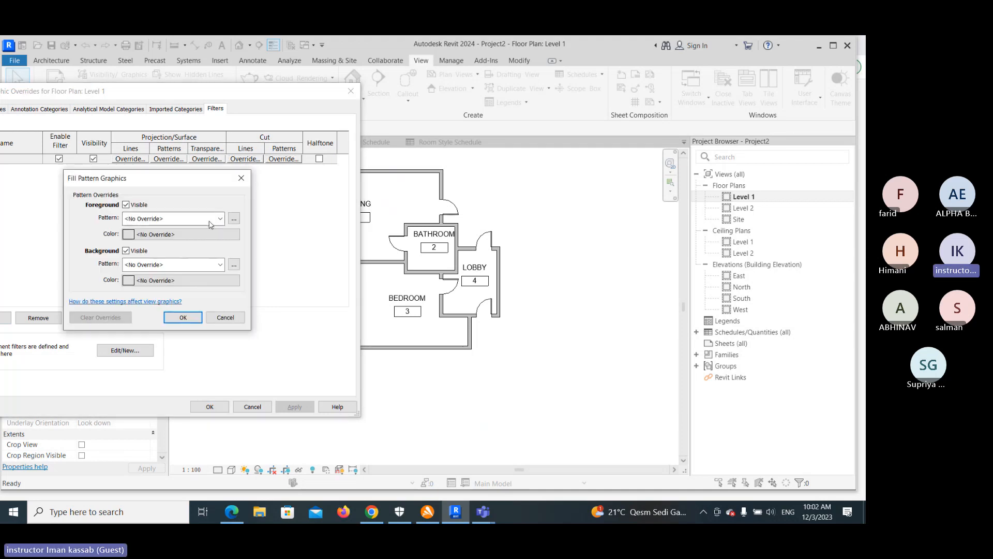
click(210, 223)
click(196, 239)
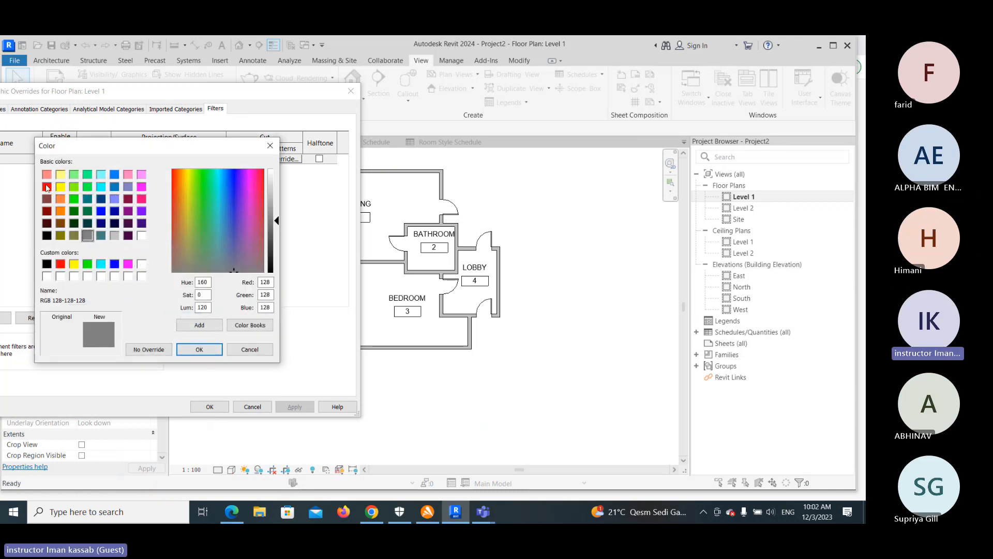
click(47, 187)
click(199, 349)
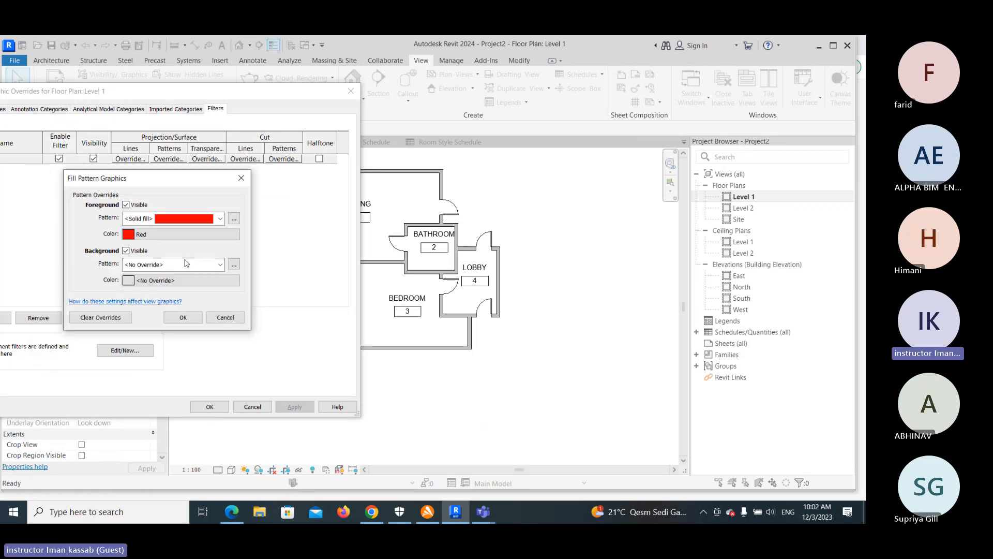
click(183, 317)
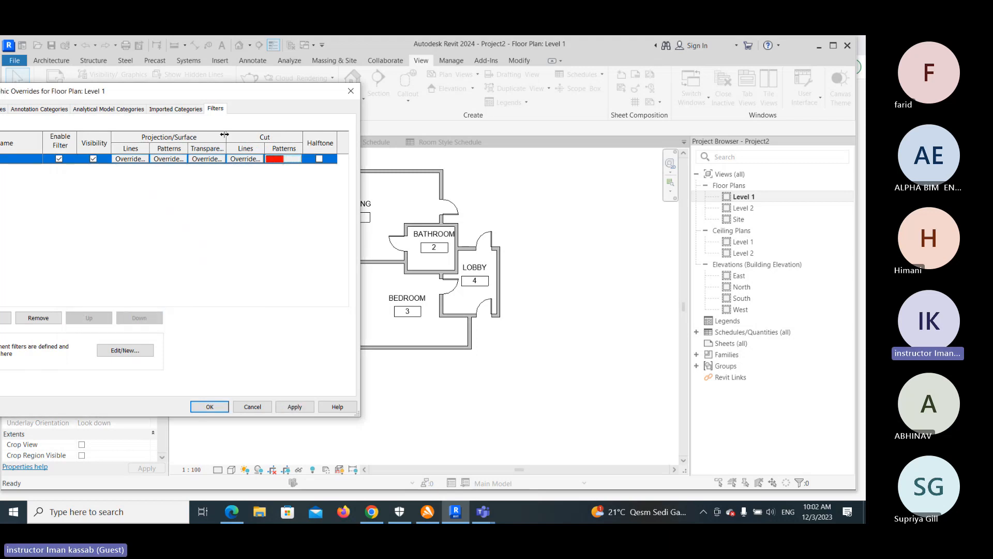
- Apply the filter's red cut pattern override to the Level 1 floor plan and close the graphic overrides
drag(228, 93, 233, 52)
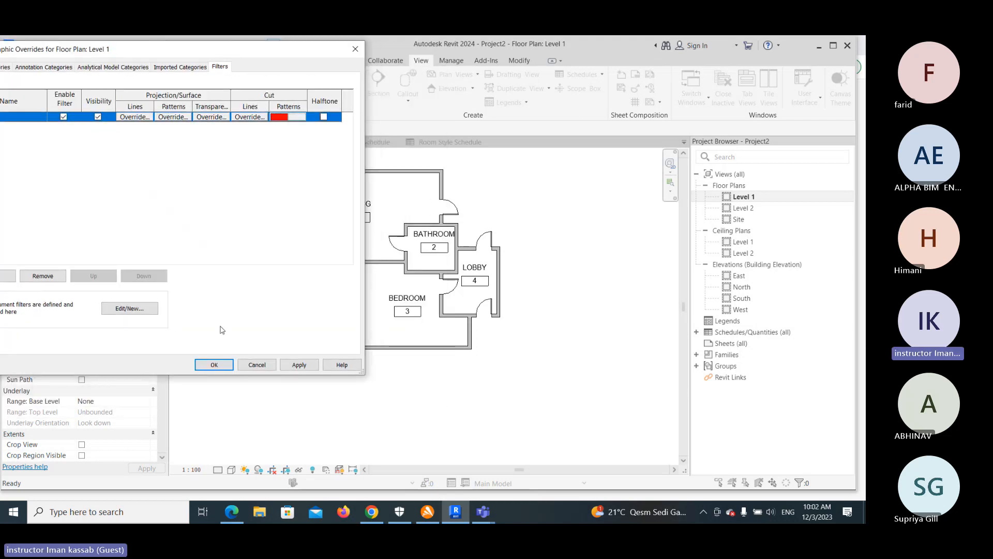
click(298, 365)
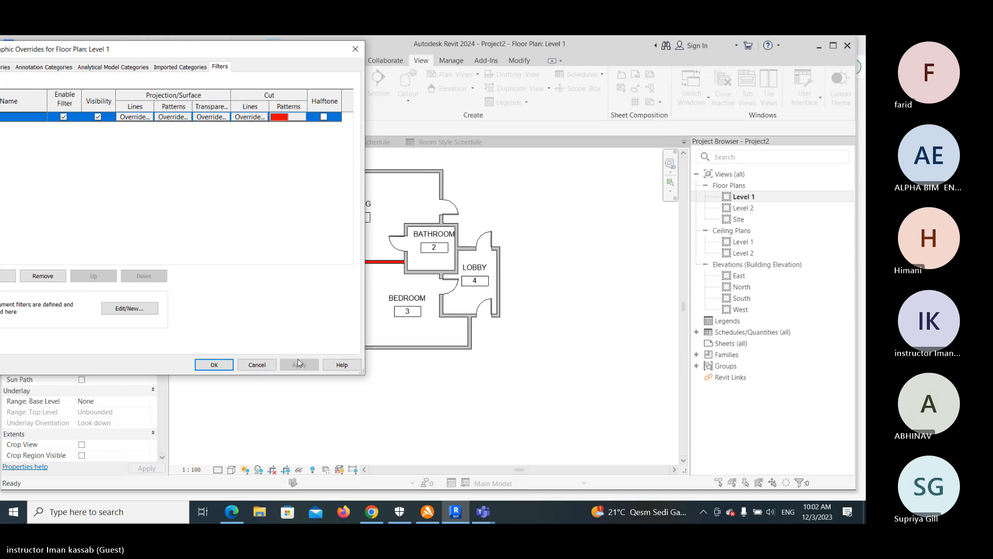
click(214, 365)
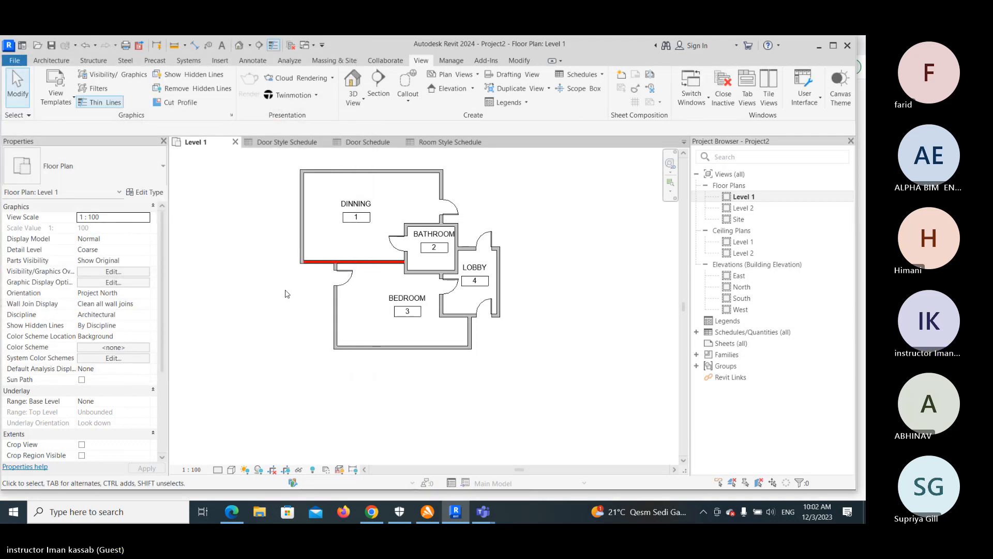
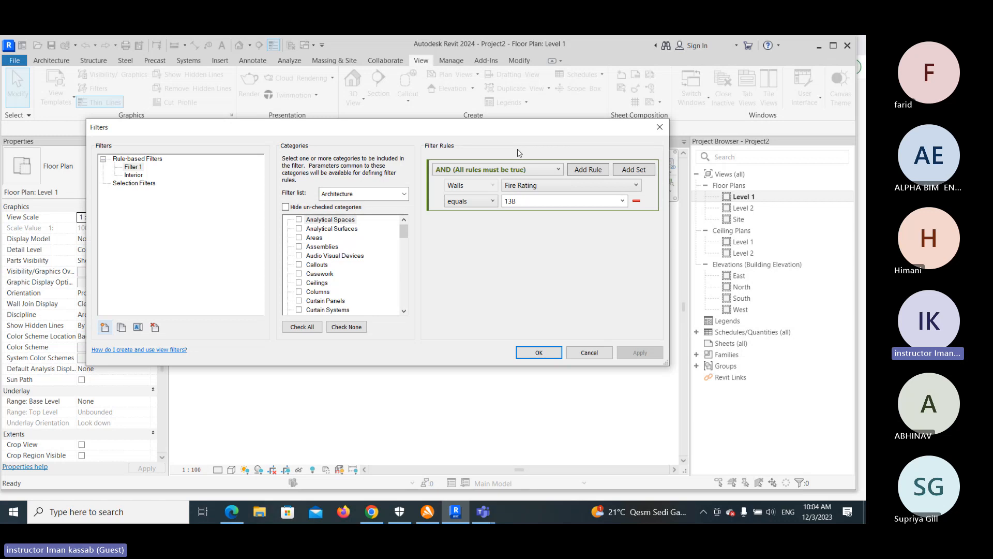
- Try the OR (Any rule may be true) condition on Filter 1, restore AND (All rules must be true), and accept the filters
click(539, 171)
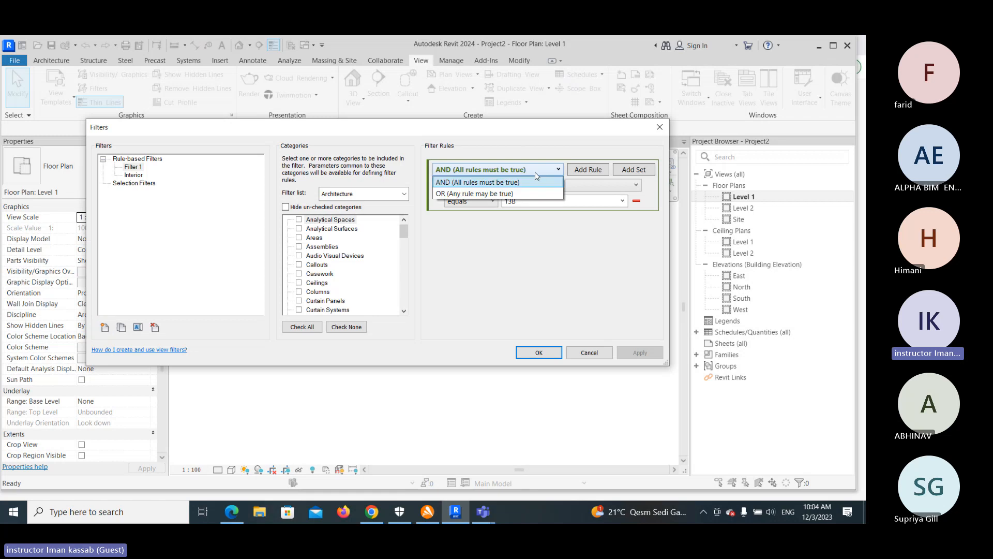
click(515, 194)
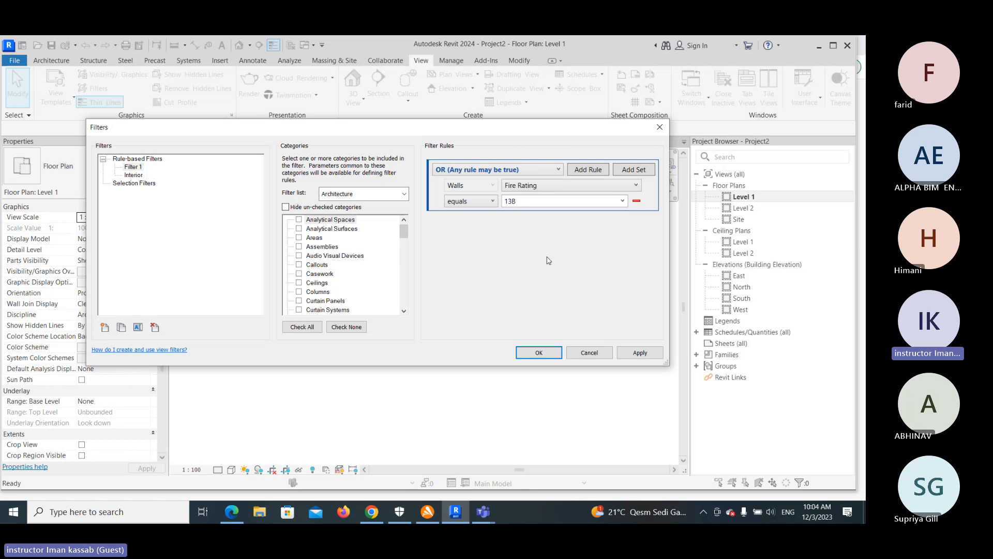
click(531, 170)
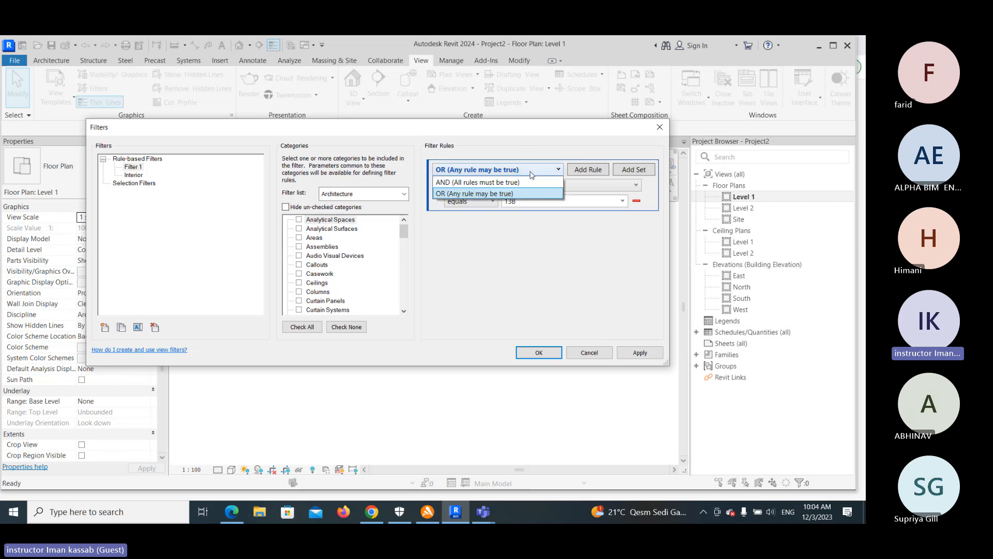
double_click(514, 185)
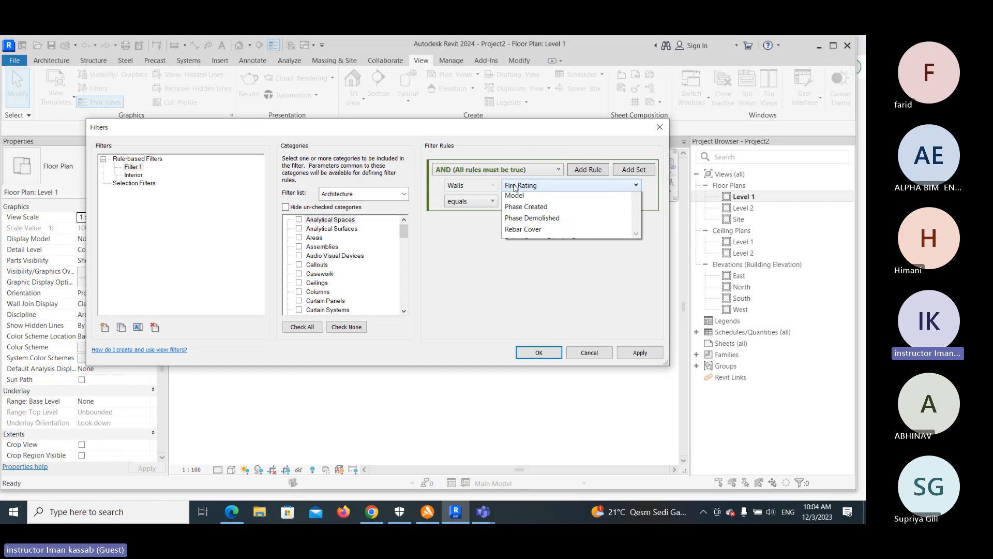
click(529, 155)
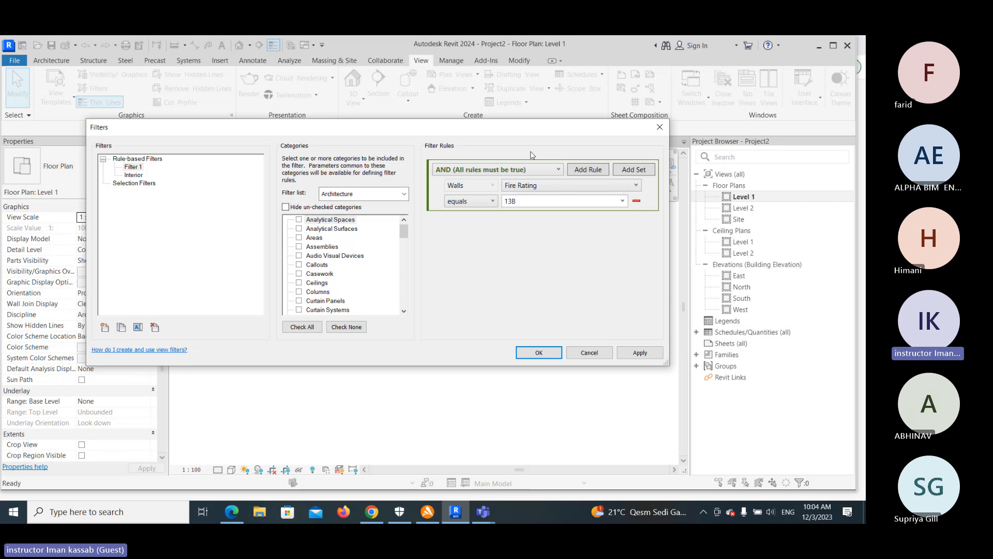
click(550, 353)
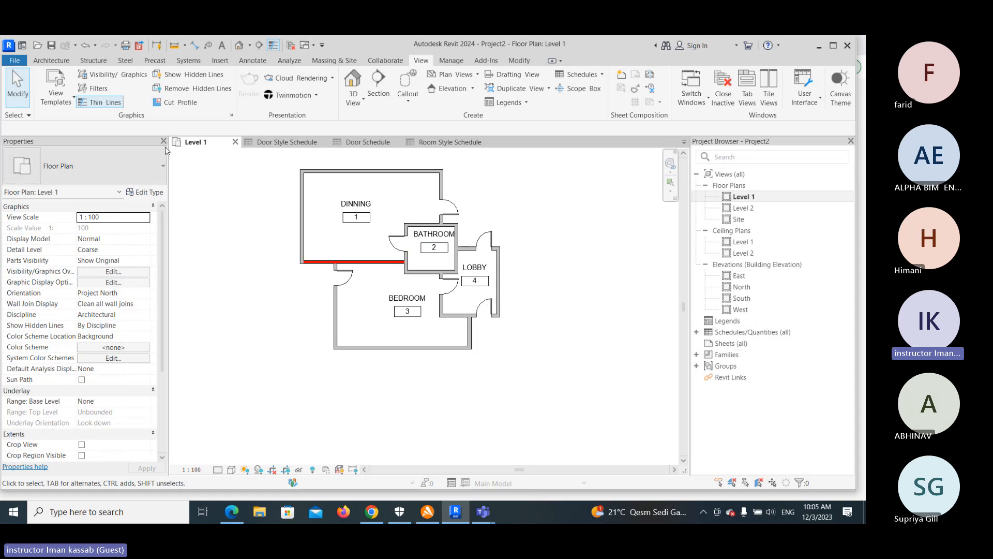
- Place a color fill legend in the empty area beside the Level 1 plan, to the right of the lobby
click(52, 60)
mouse_move(518, 278)
middle_down()
mouse_move(361, 322)
mouse_move(408, 305)
middle_up()
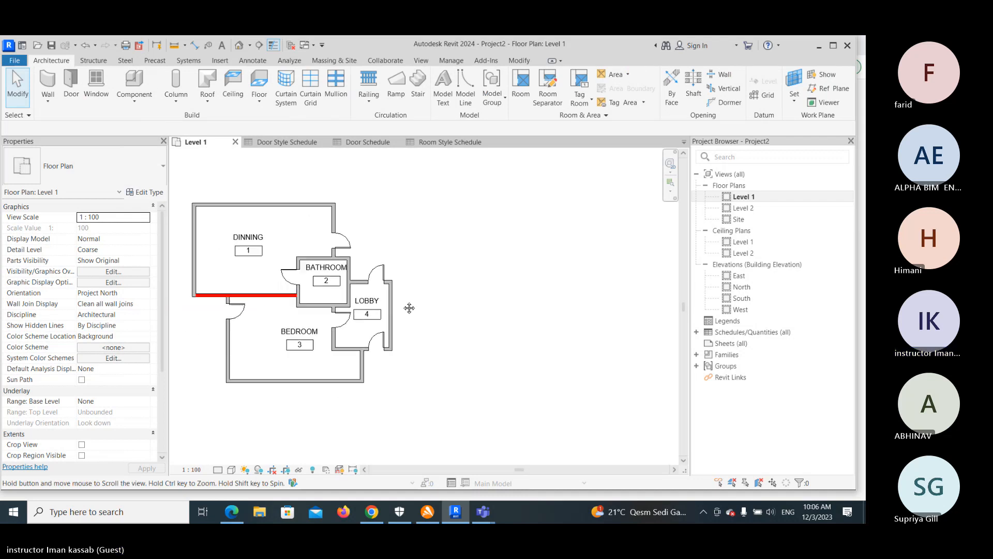
click(252, 61)
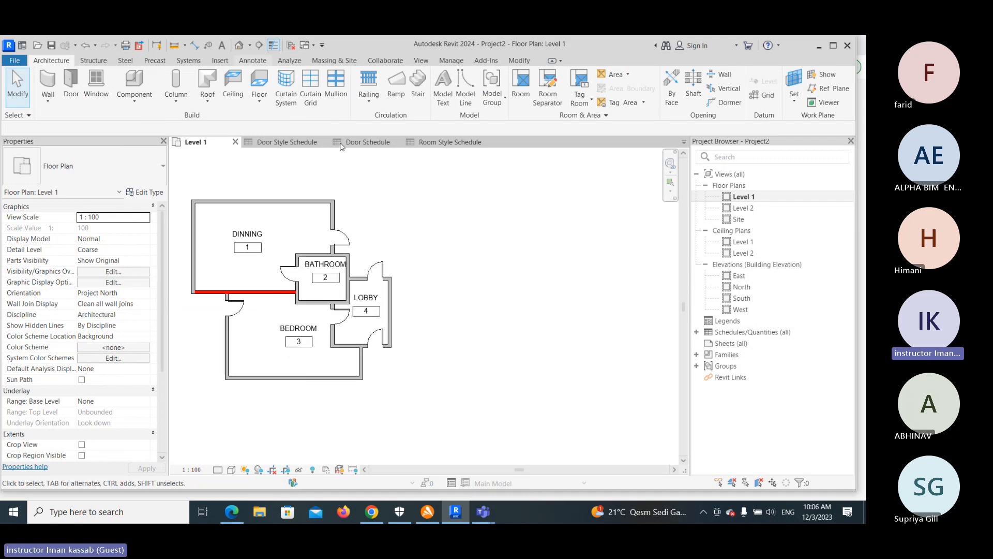
middle_drag(502, 235, 570, 235)
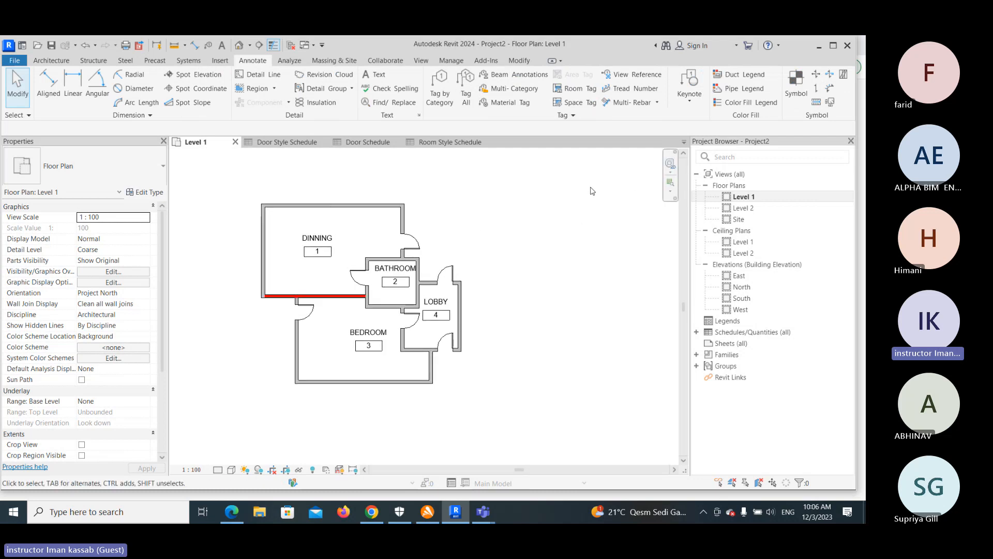
click(745, 102)
middle_drag(468, 280, 377, 252)
click(428, 203)
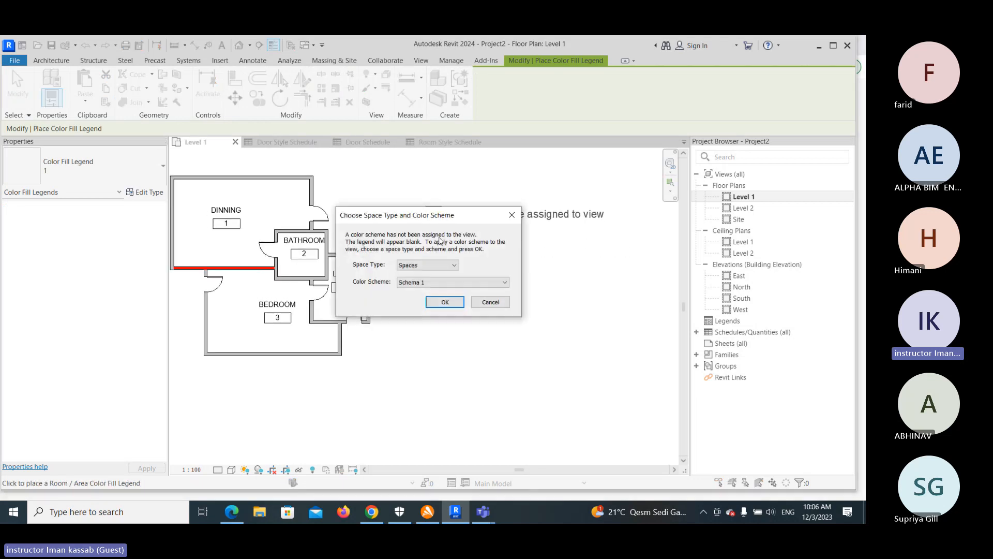
- Assign the Rooms space type and the Name color scheme to the view for the new legend
click(439, 264)
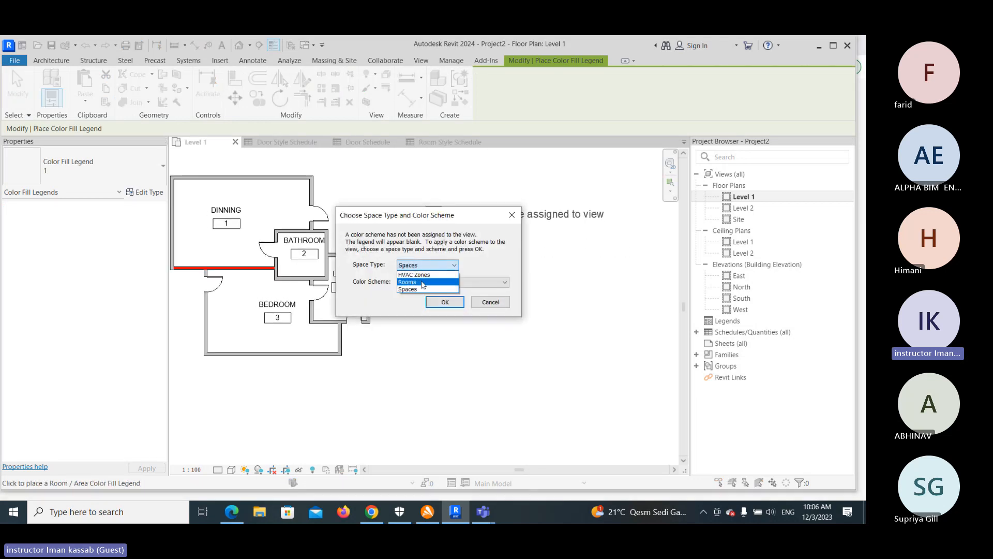
click(422, 287)
click(422, 266)
click(422, 284)
click(429, 282)
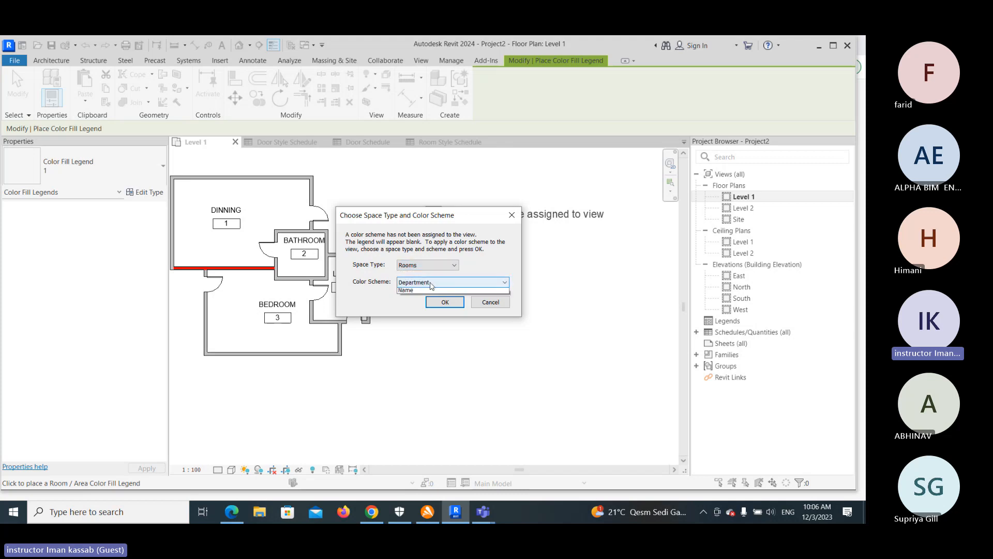
click(410, 307)
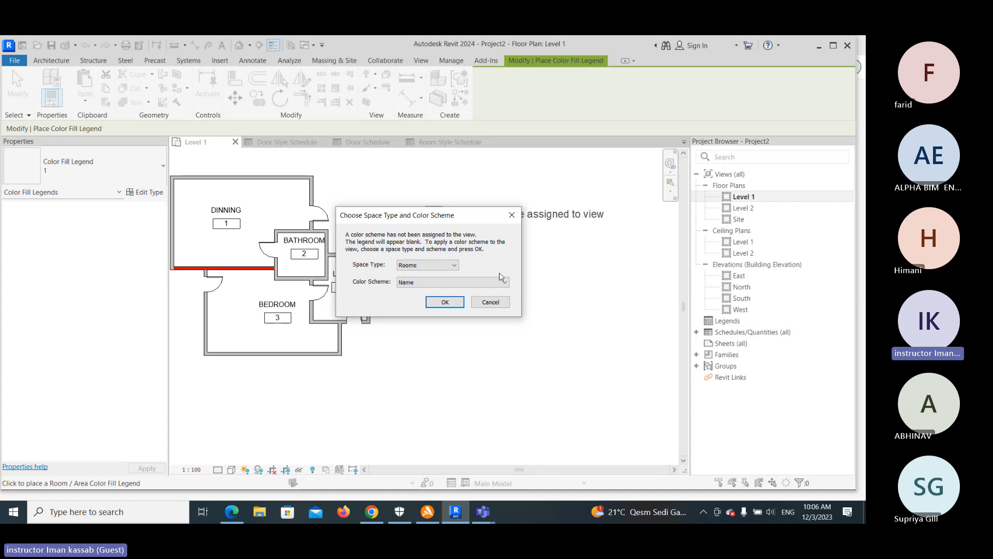
click(446, 302)
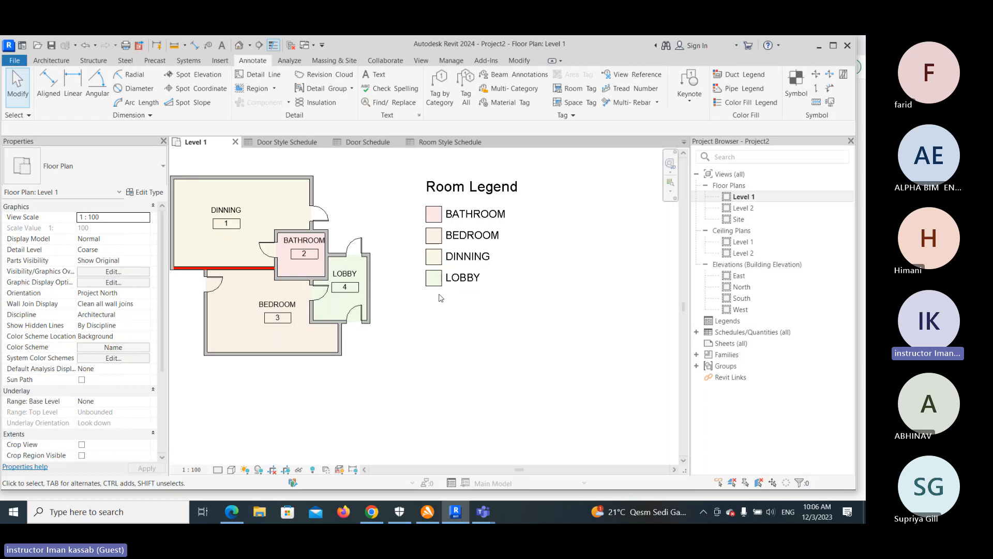
- Edit the room legend's color scheme and set the BATHROOM color to yellow, RGB 214-242-013
click(464, 258)
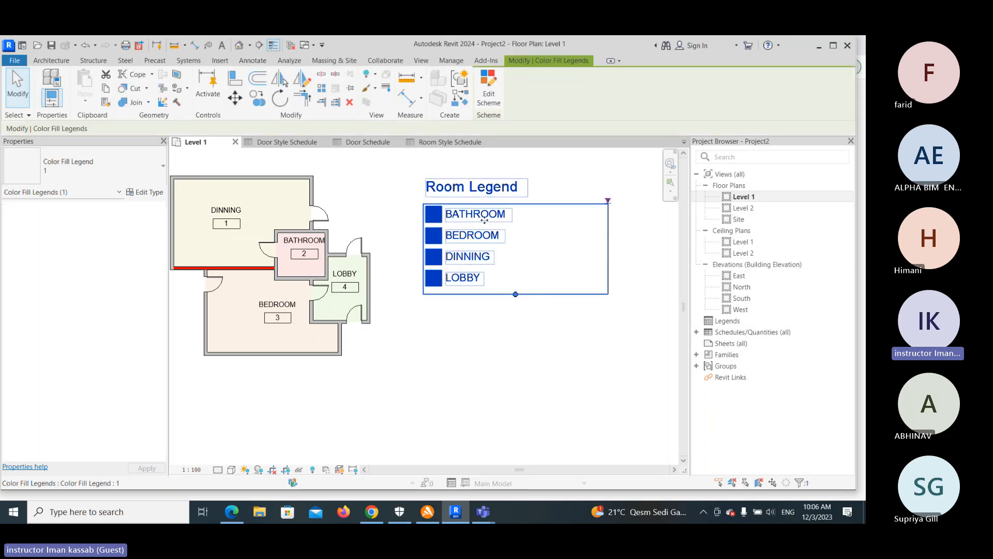
click(489, 95)
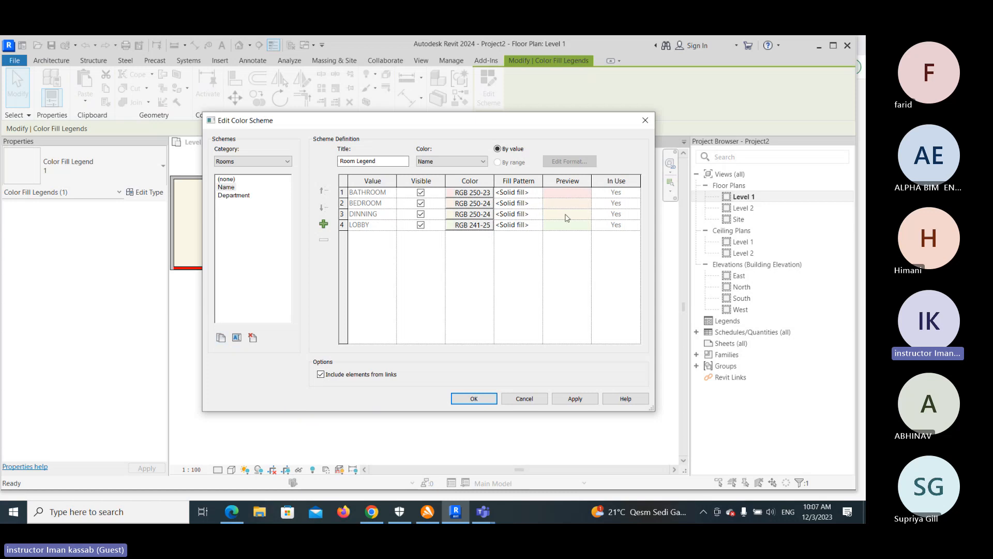
click(484, 193)
click(461, 191)
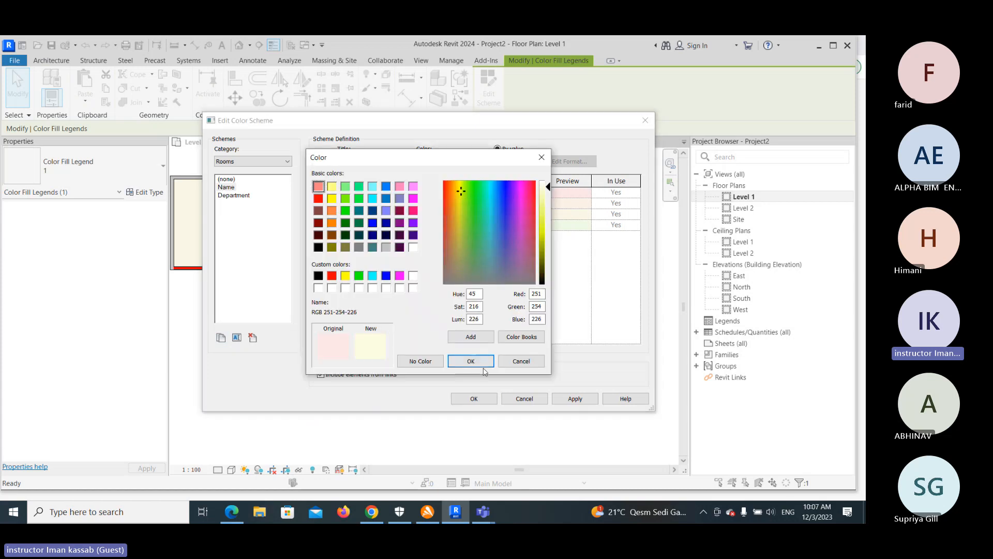
click(541, 233)
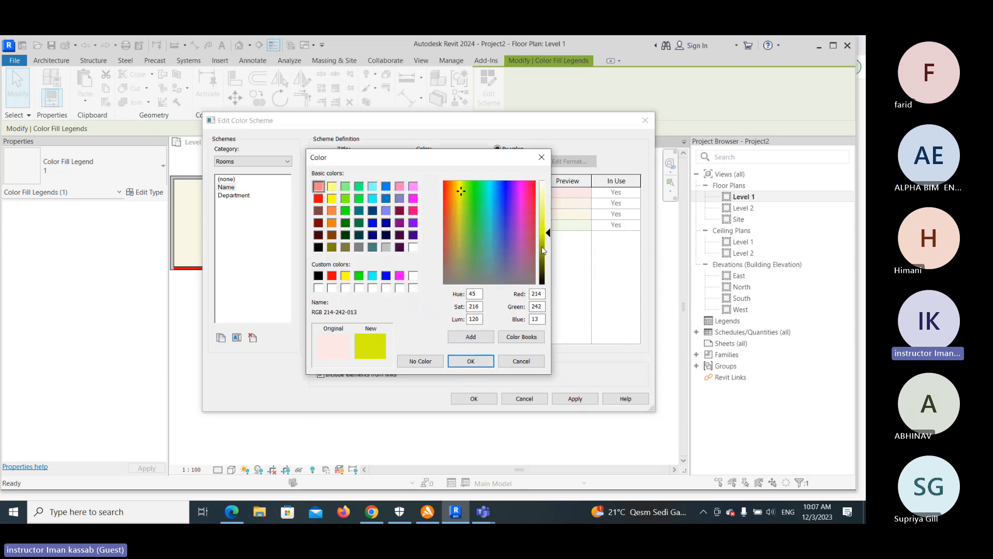
click(471, 361)
- Set the BEDROOM color in the scheme to a medium teal green
click(466, 203)
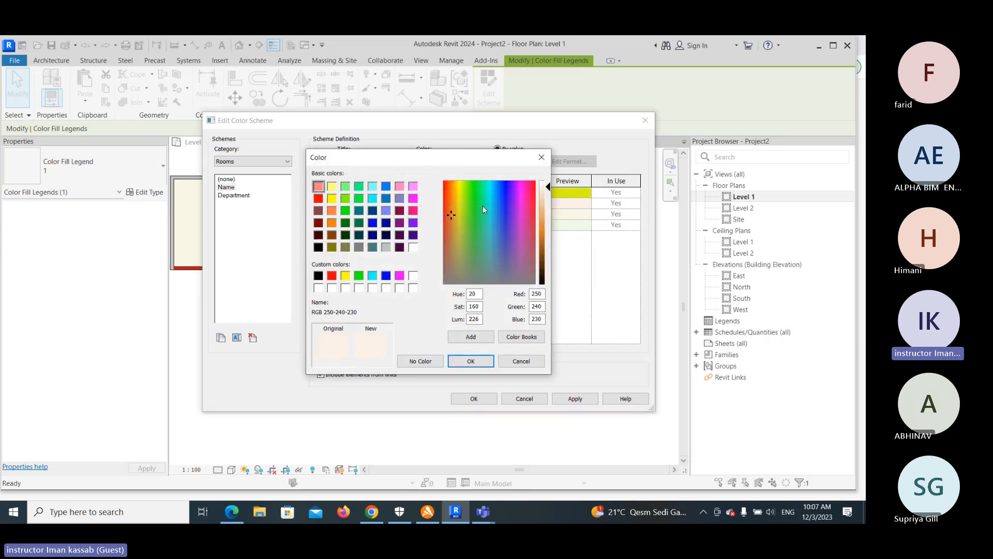
click(471, 361)
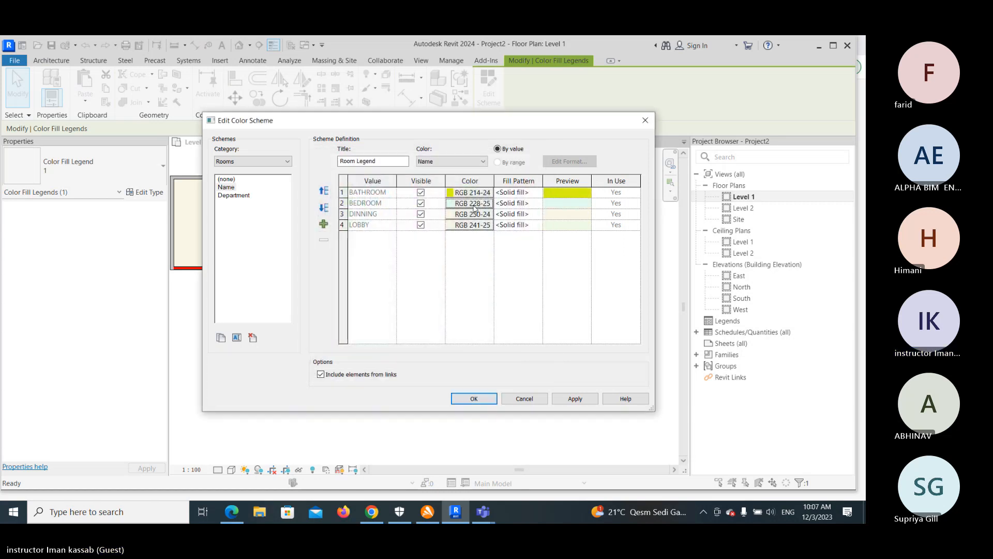
click(471, 203)
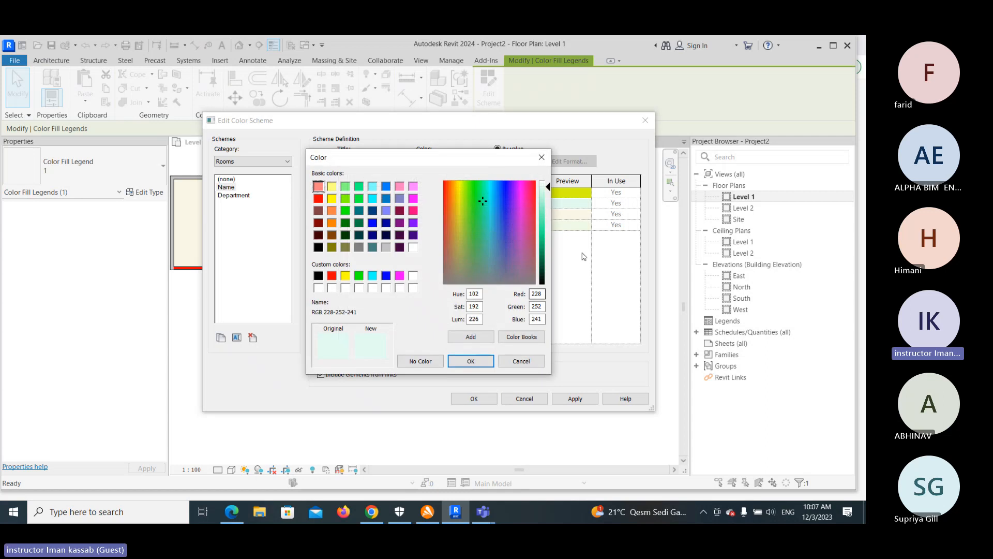
click(543, 218)
click(470, 362)
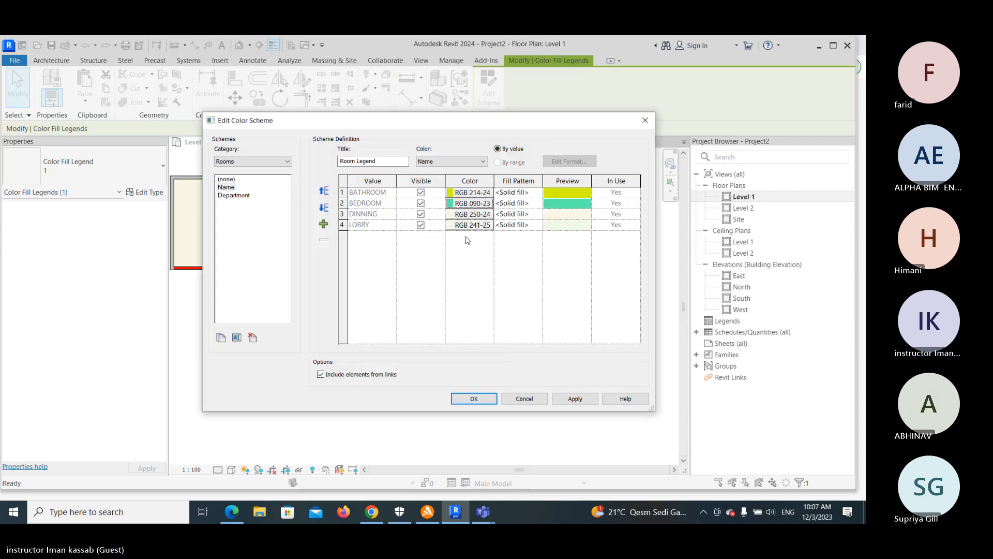
- Set the DINNING color in the scheme to mustard yellow, RGB 214-198-050
click(471, 214)
click(540, 235)
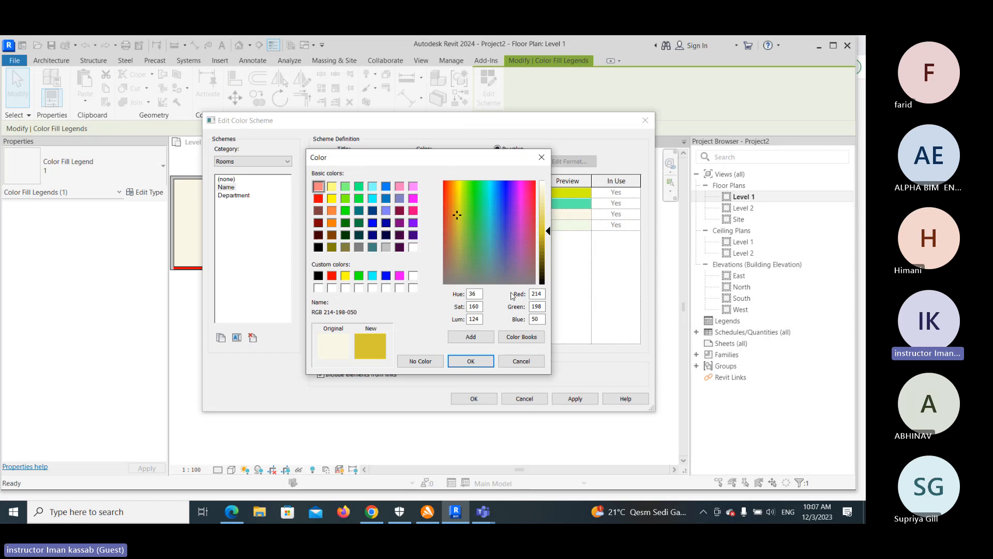
click(471, 361)
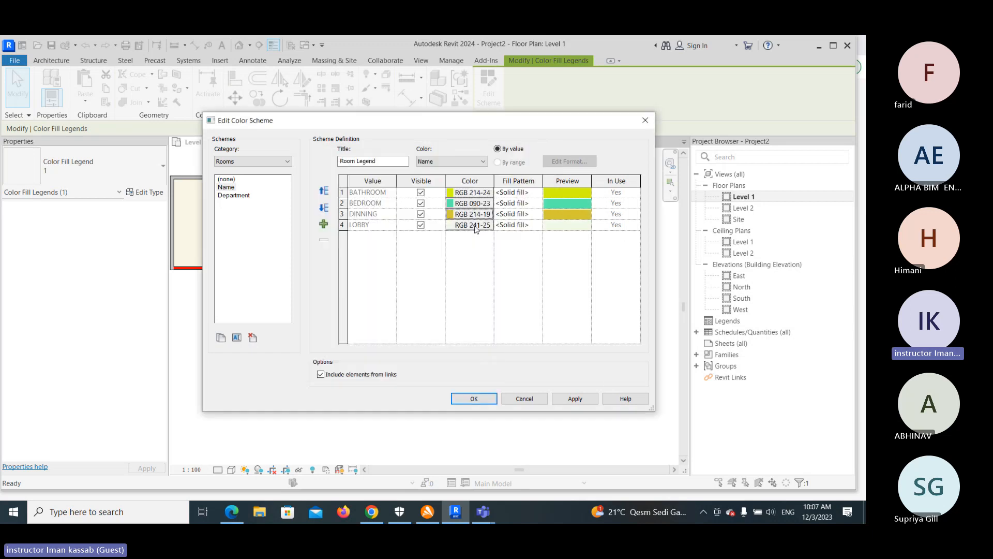
- Set the LOBBY color to brown, RGB 180-116-010, and apply the edited color scheme to the plan
click(475, 226)
click(454, 189)
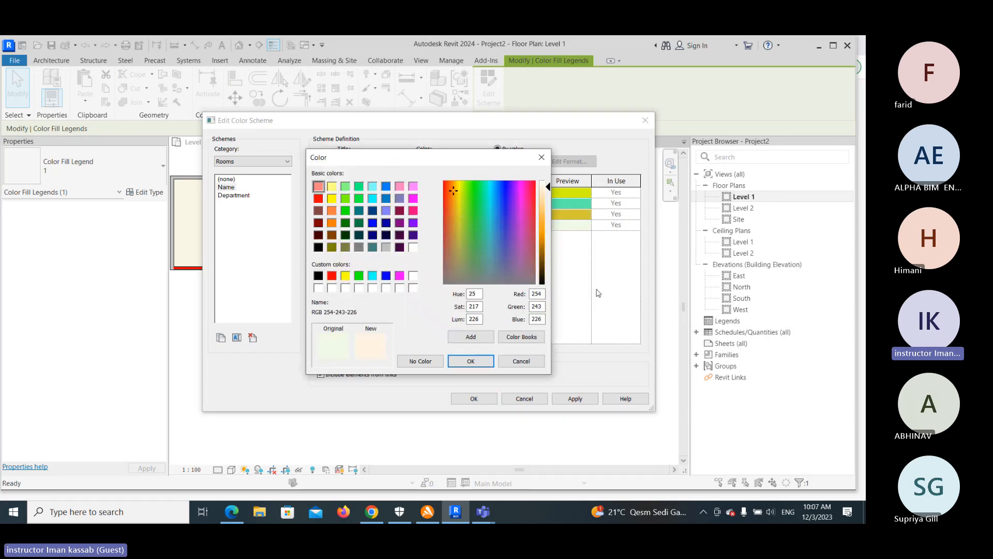
click(541, 246)
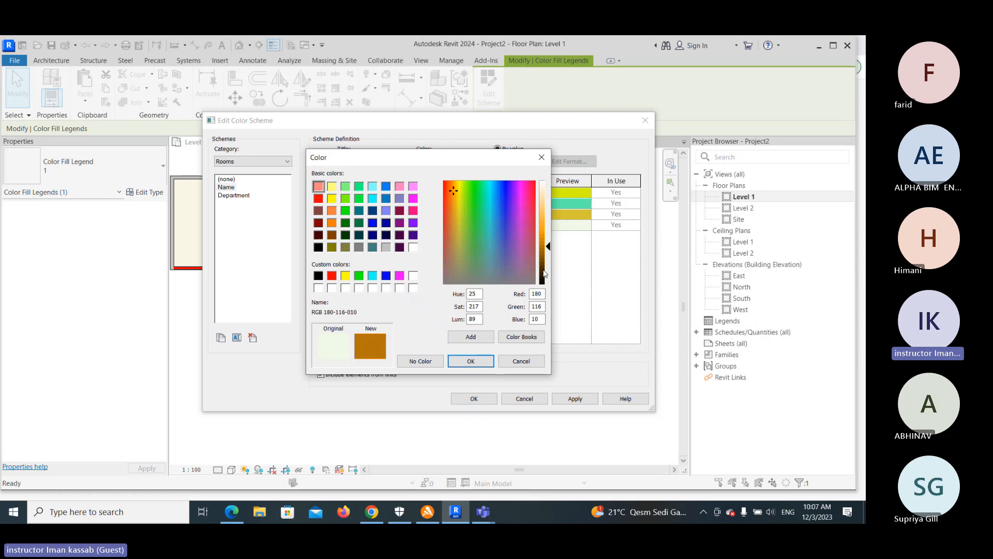
click(471, 361)
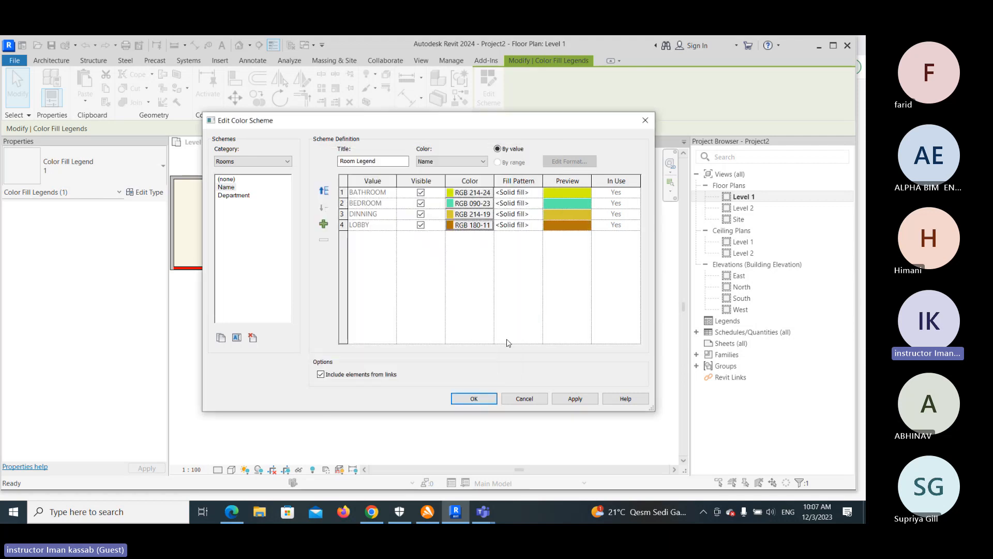
click(575, 398)
click(472, 399)
middle_drag(491, 358, 575, 383)
click(465, 196)
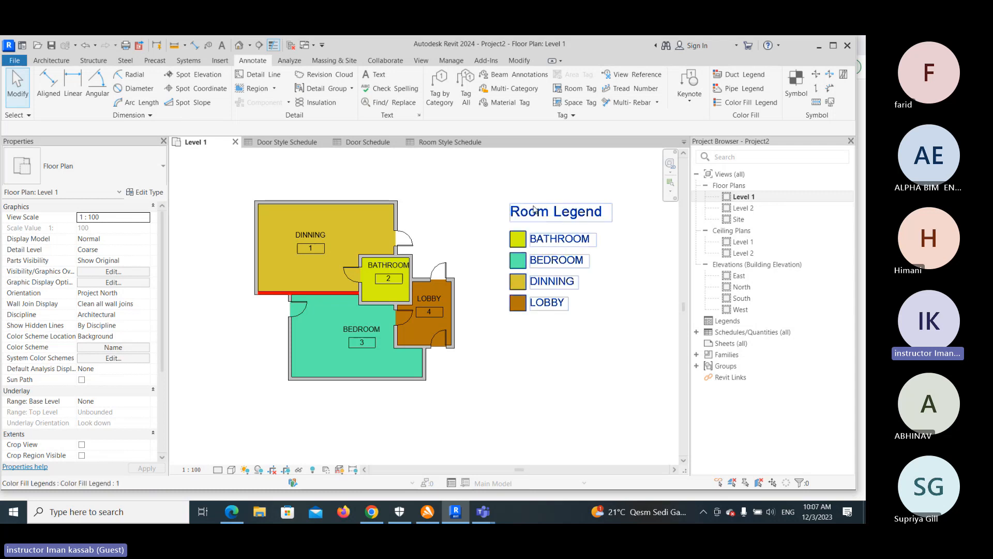
click(538, 239)
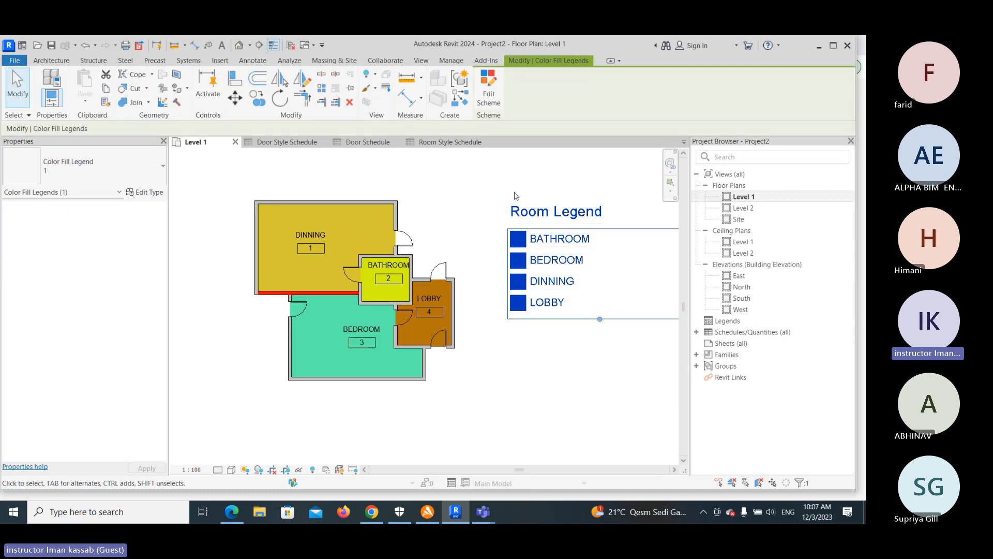
click(477, 189)
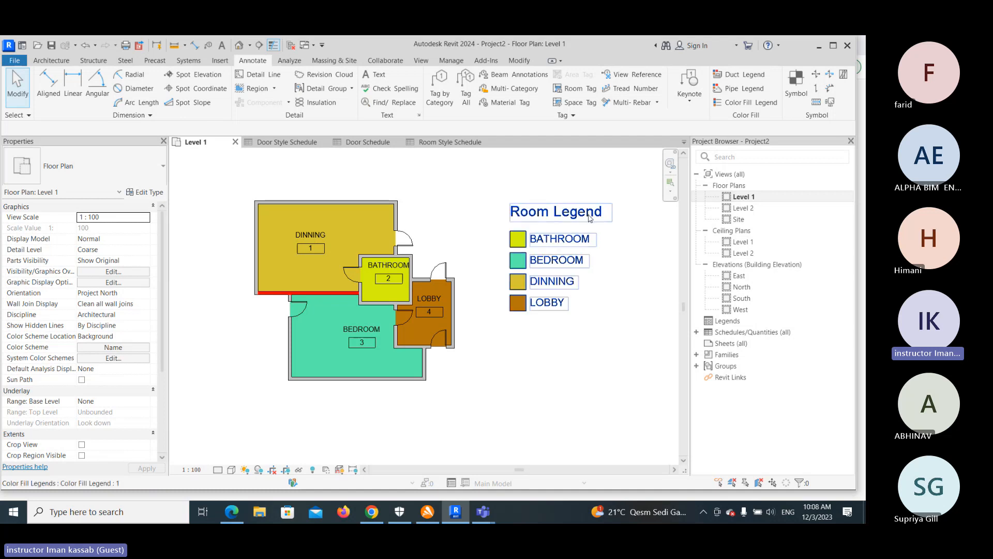
- Edit the room legend's color scheme, setting the fill pattern to Brickwork for BATHROOM and Horizontal for BEDROOM
click(591, 215)
click(486, 98)
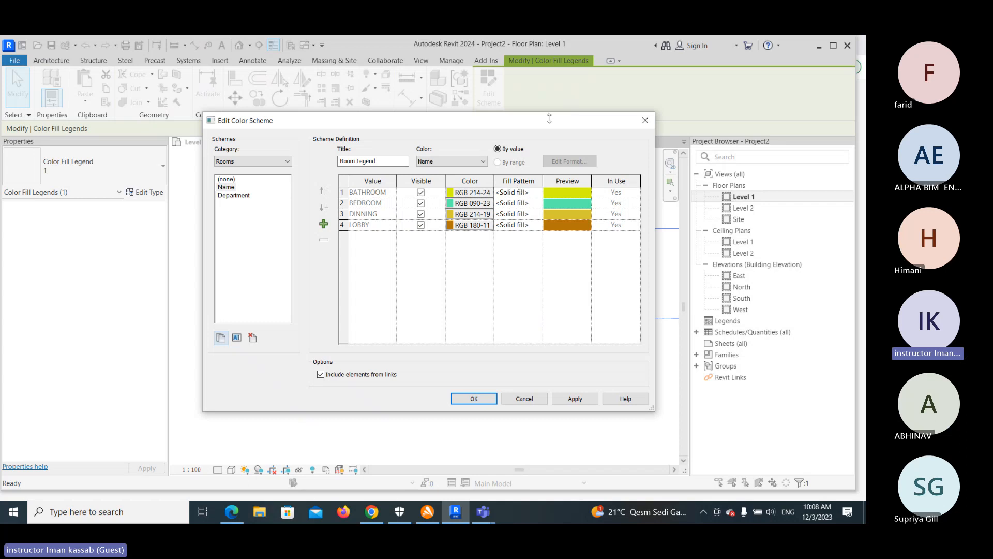
click(525, 194)
click(538, 193)
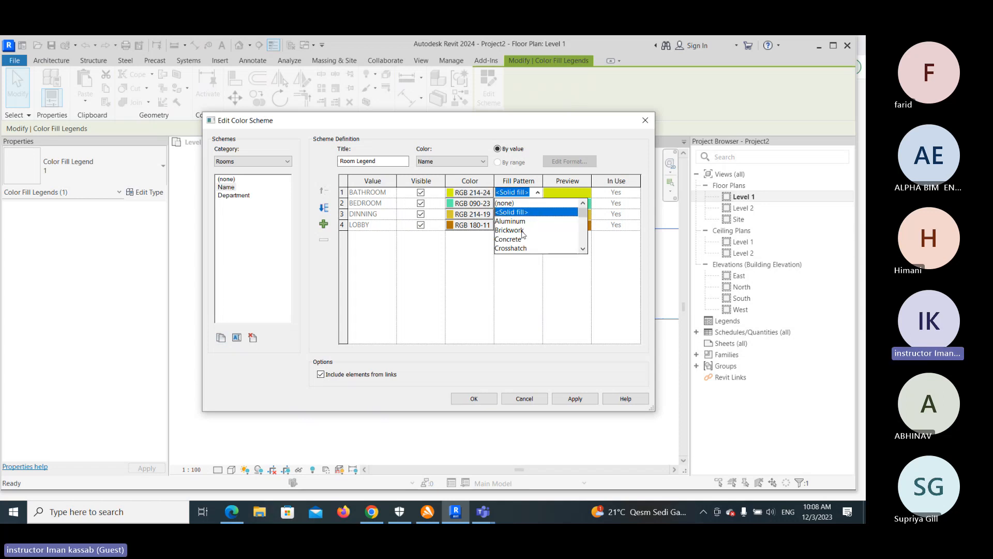
click(523, 231)
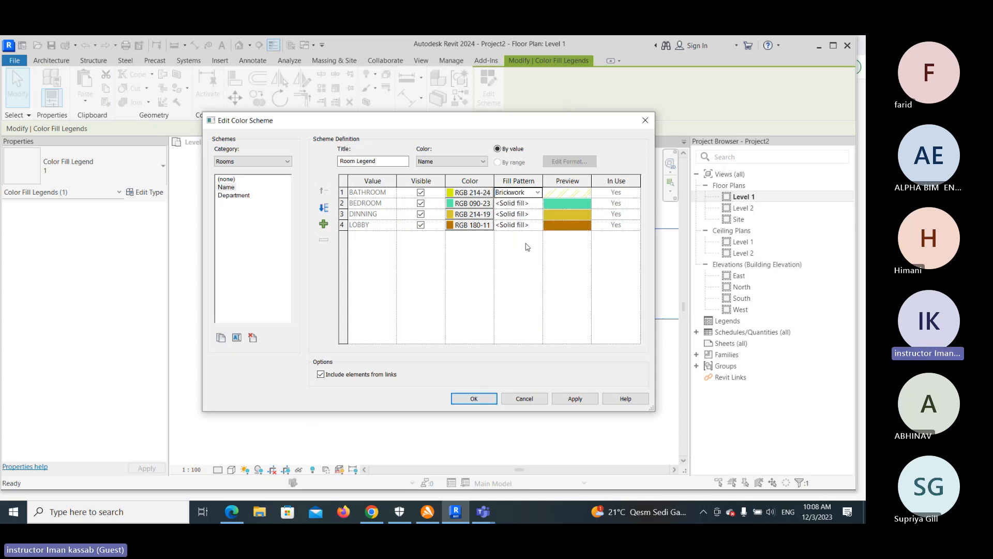
click(542, 205)
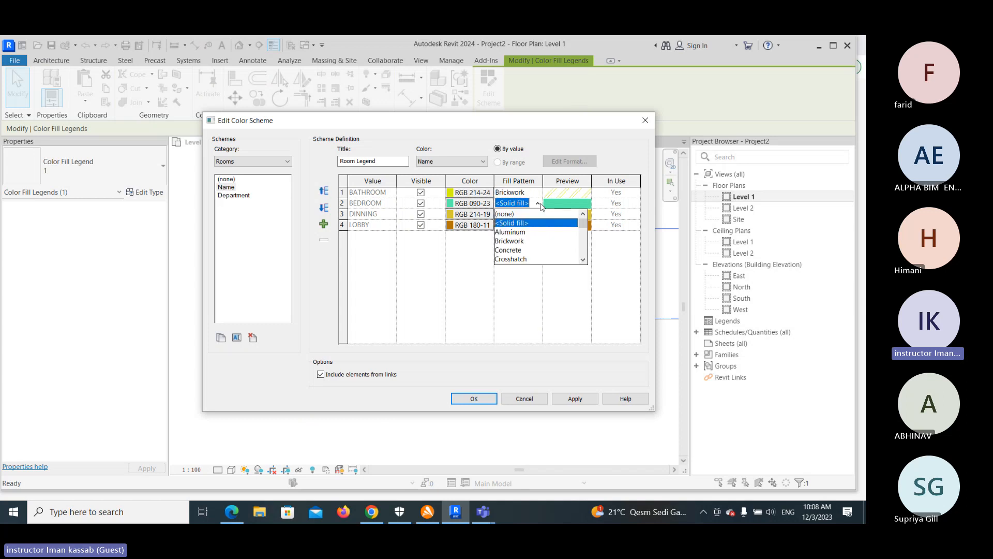
scroll(515, 251, down, 3)
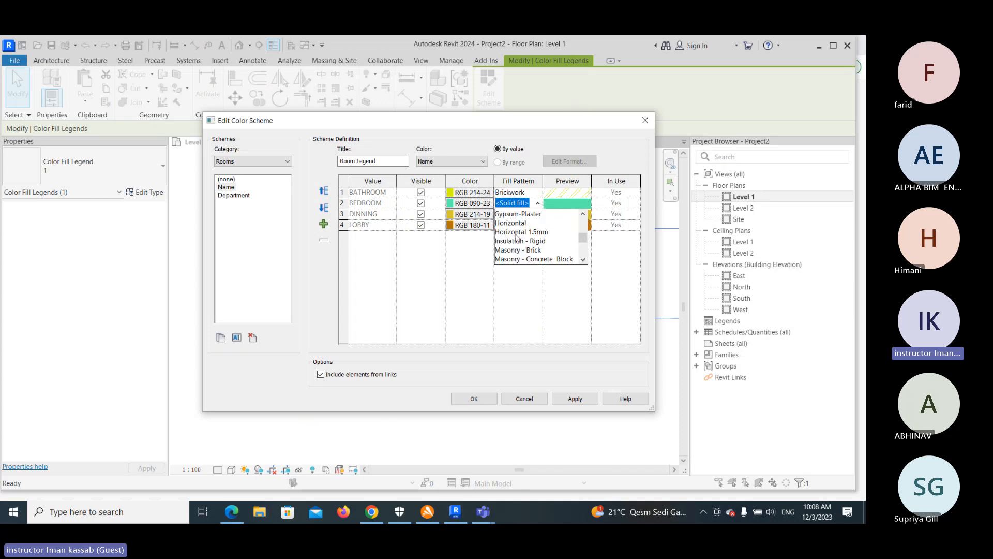
click(517, 226)
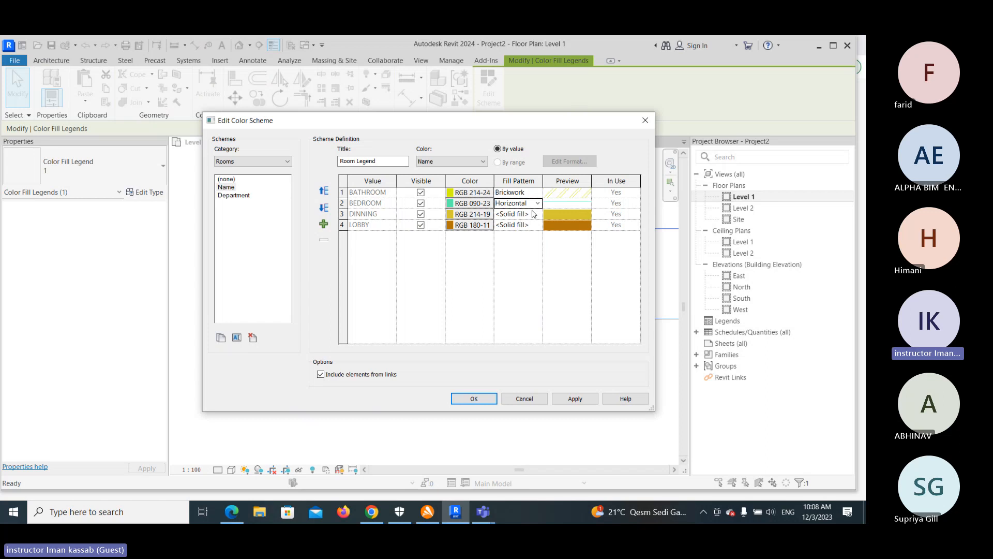
- Set the scheme's fill pattern to Brickwork for DINNING and Sand for LOBBY, and apply the scheme to the plan
click(537, 214)
click(524, 258)
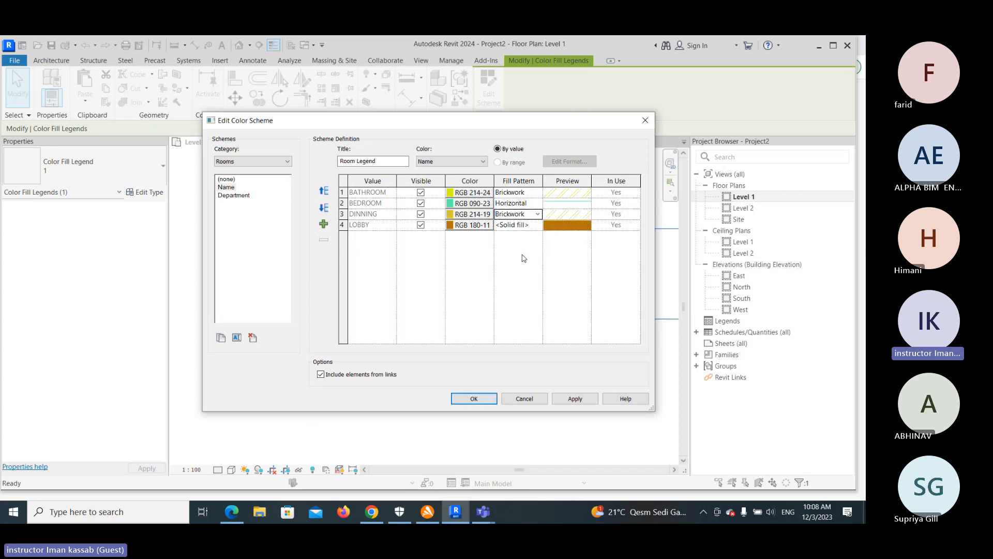
click(537, 225)
scroll(543, 269, down, 3)
scroll(542, 270, down, 5)
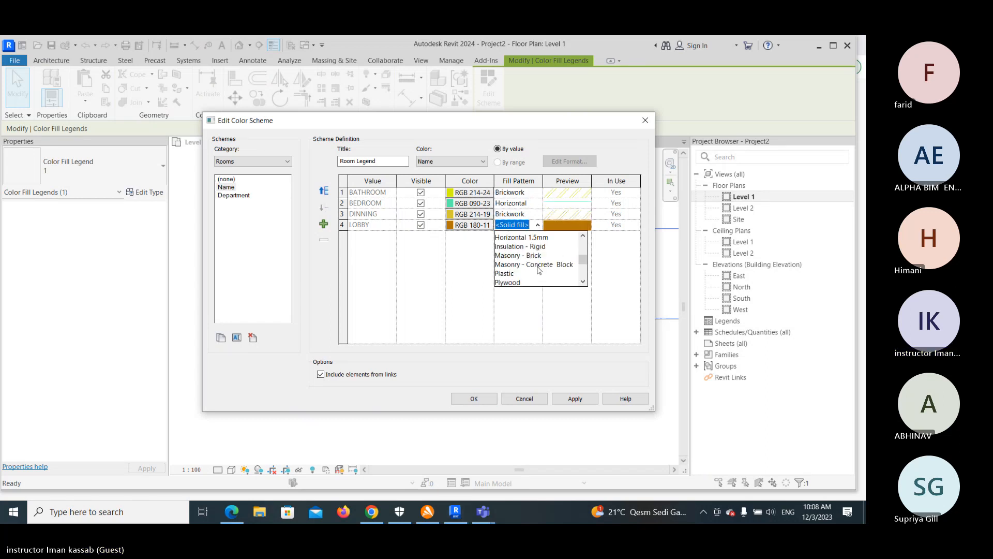
click(517, 258)
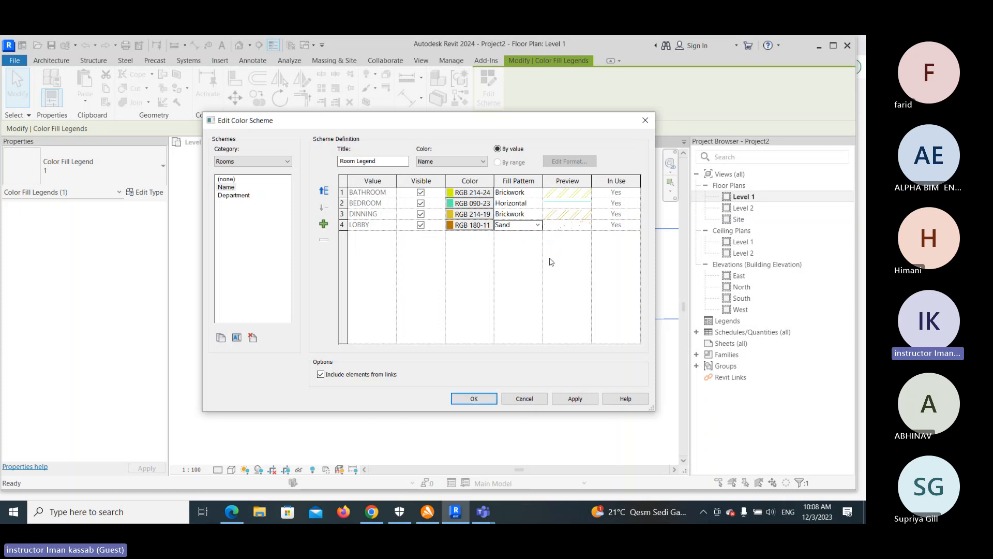
click(590, 398)
click(492, 399)
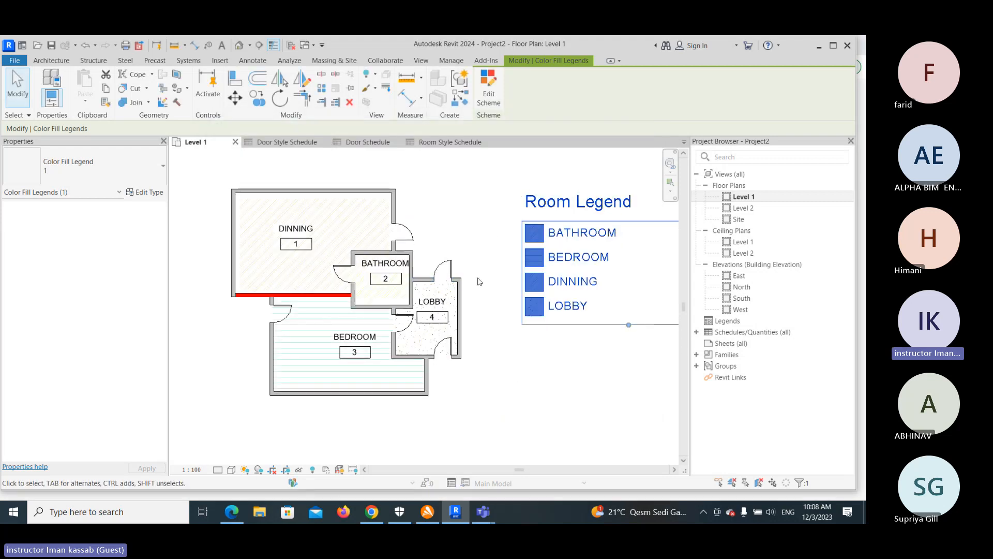
click(492, 229)
scroll(344, 272, up, 2)
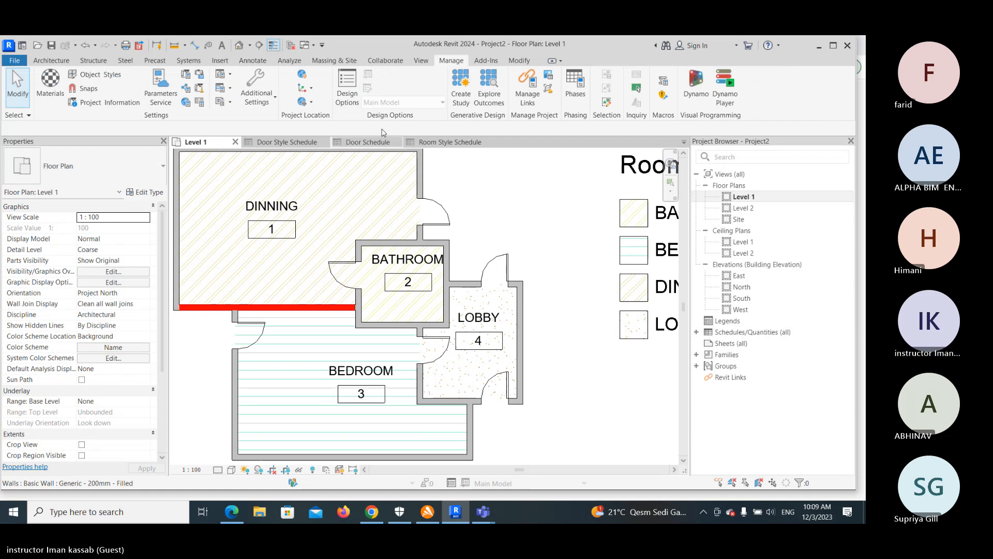
- Examine the project's drafting fill patterns and the settings for creating a new pattern, leaving everything unchanged
click(268, 105)
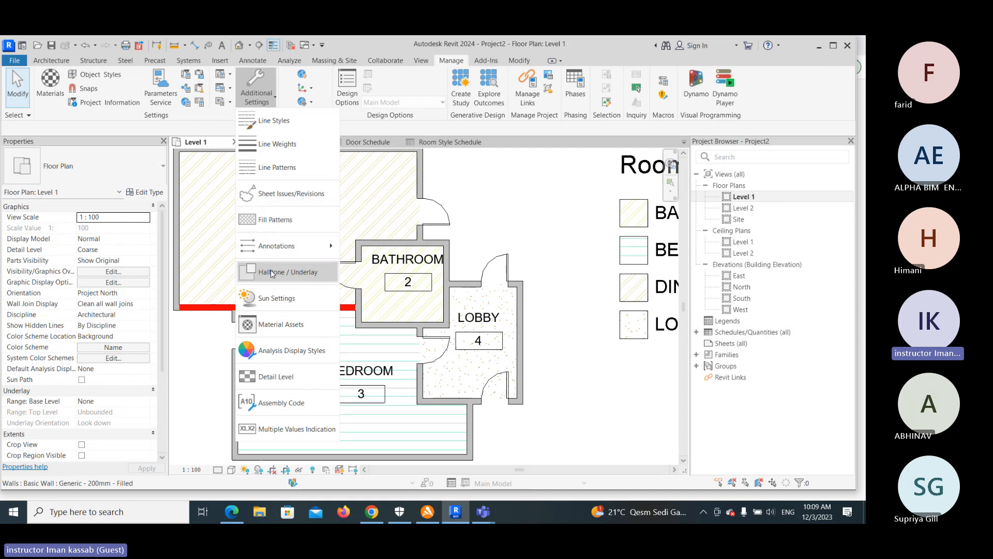
click(280, 228)
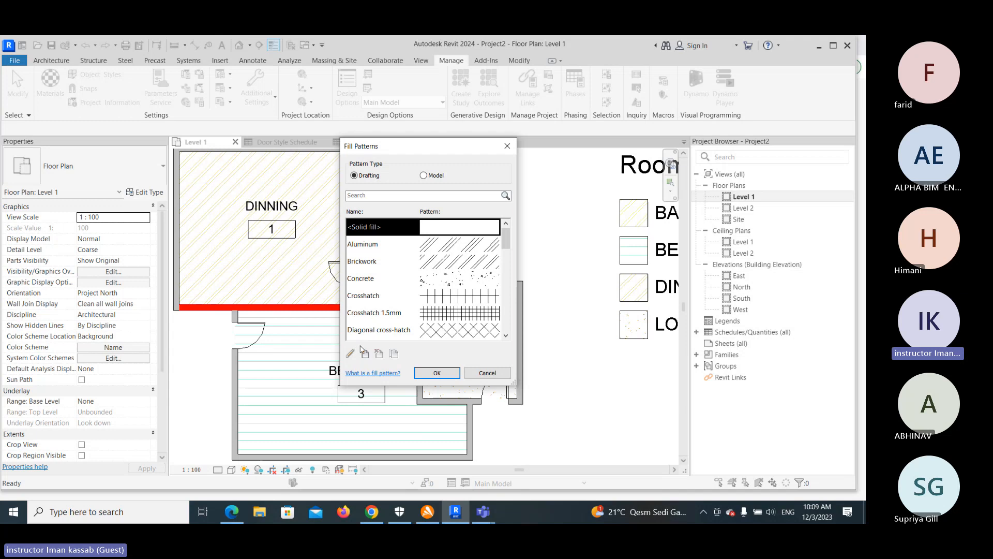
click(364, 353)
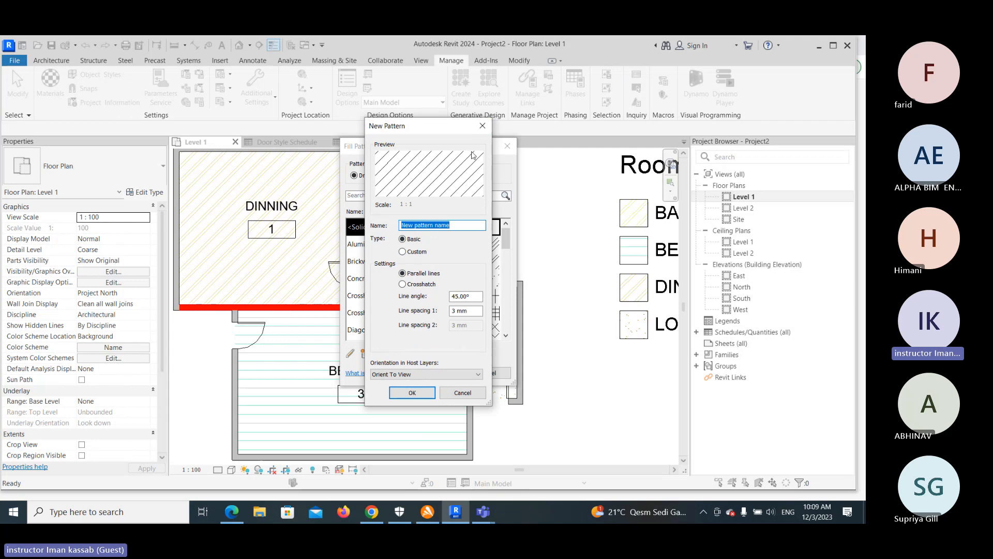
click(483, 126)
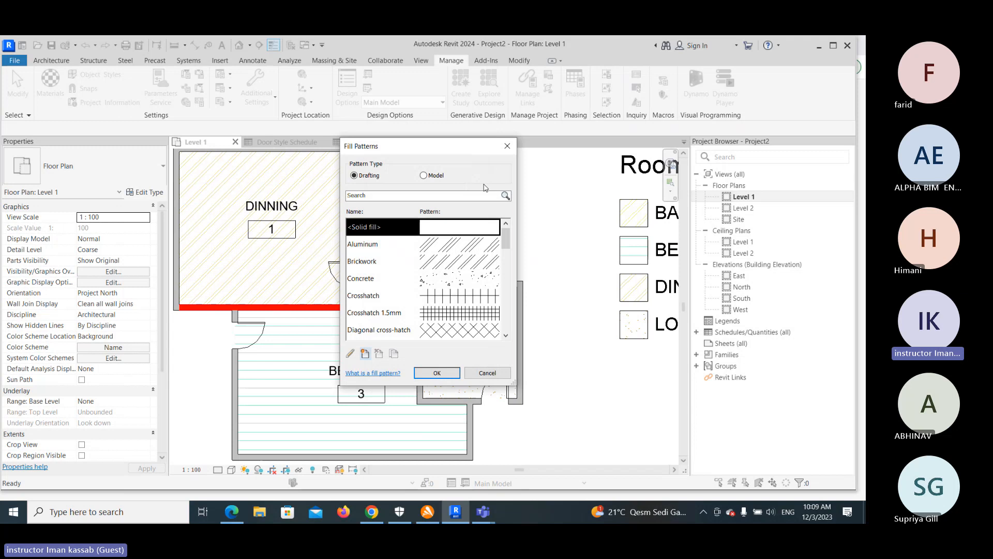
click(507, 146)
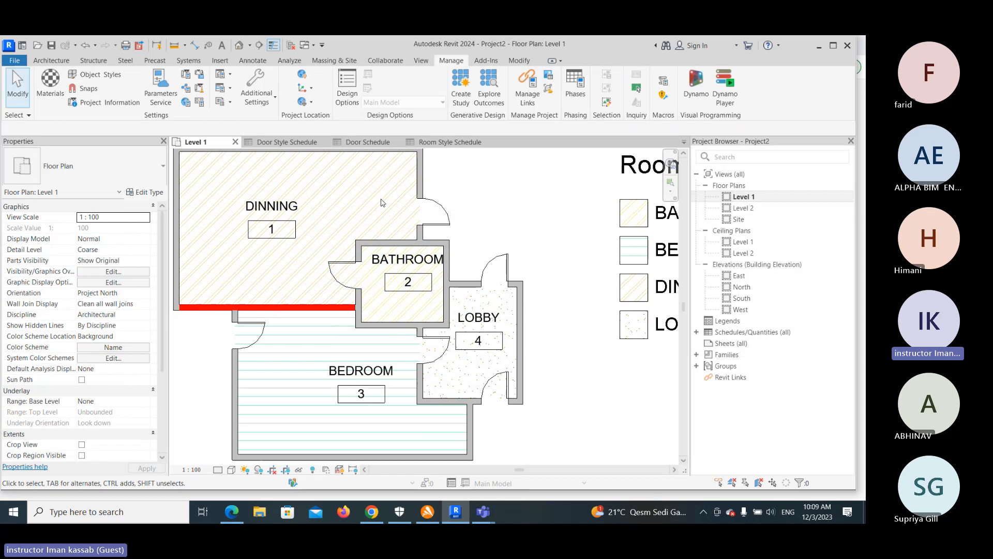
- Review the fill patterns assigned to each room in the legend's color scheme and close it without changes
scroll(522, 207, down, 2)
click(607, 193)
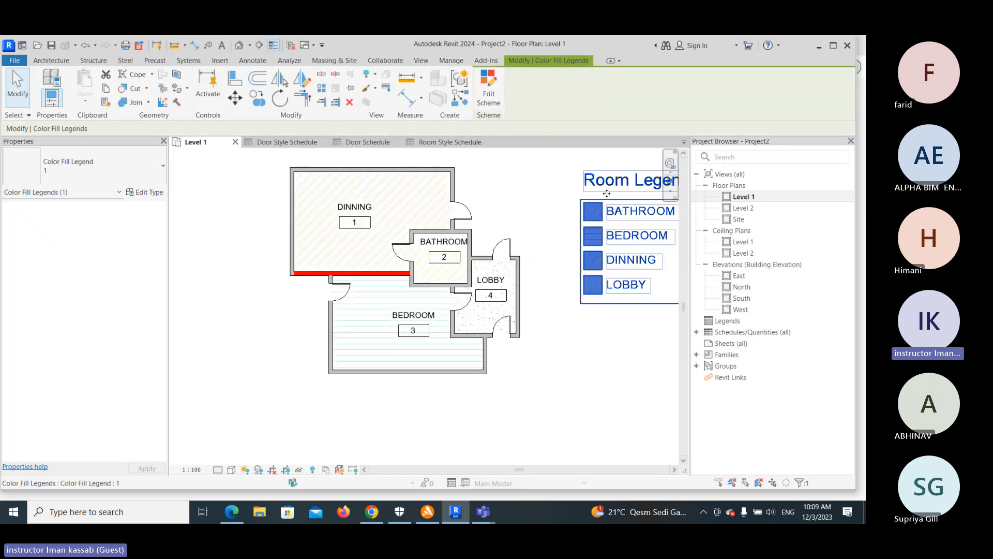
click(489, 96)
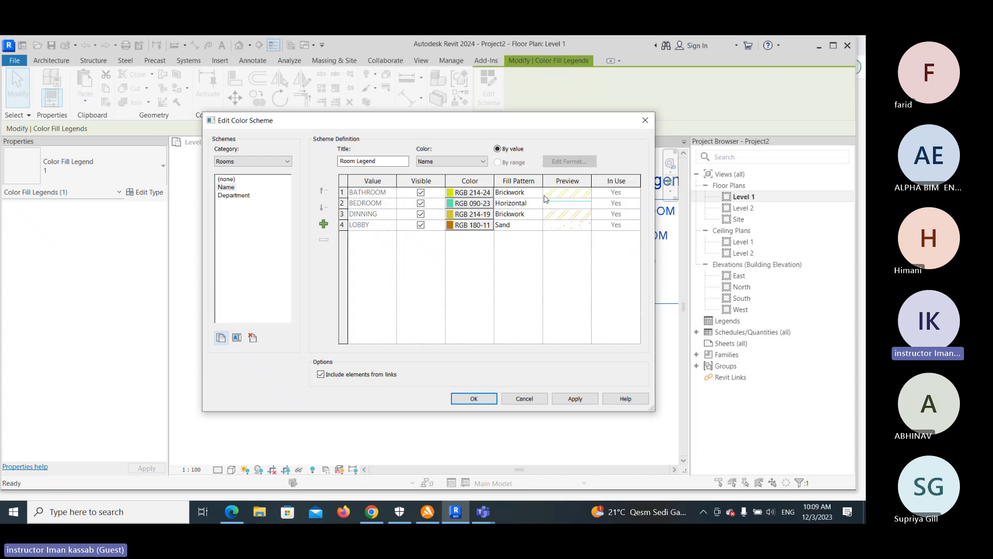
click(646, 120)
key(Escape)
- Rename the DINNING room to WOOD TILES through its room tag
scroll(428, 237, up, 3)
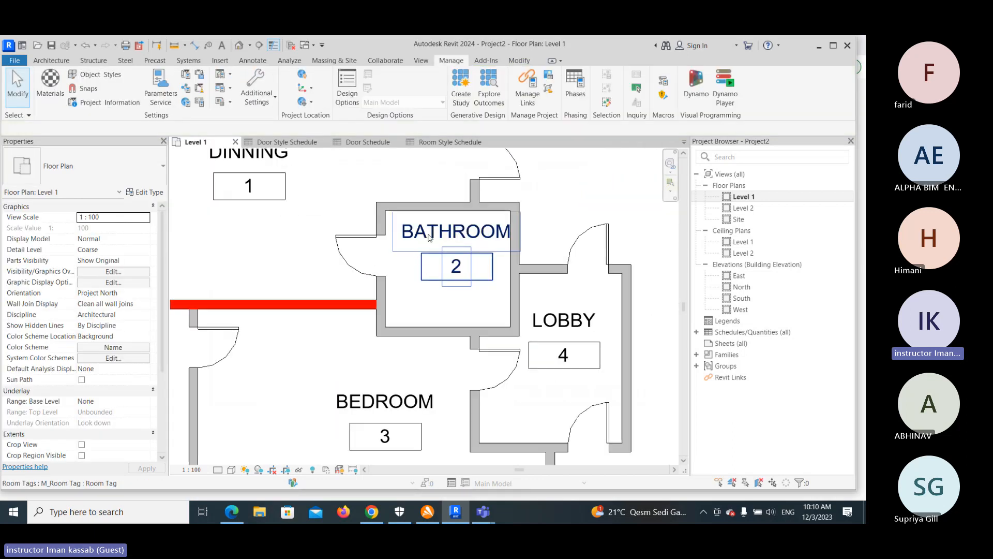
middle_drag(296, 186, 391, 274)
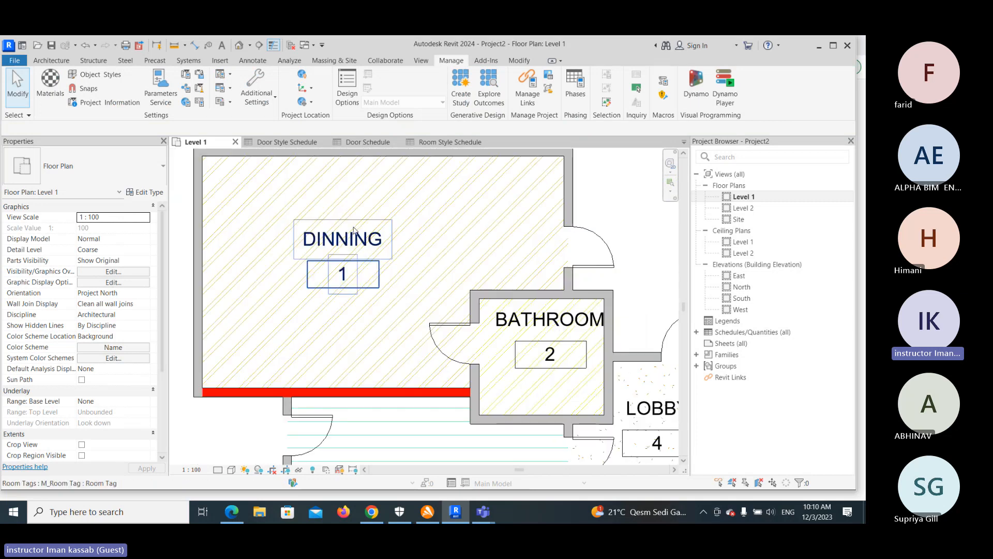
click(354, 231)
click(342, 240)
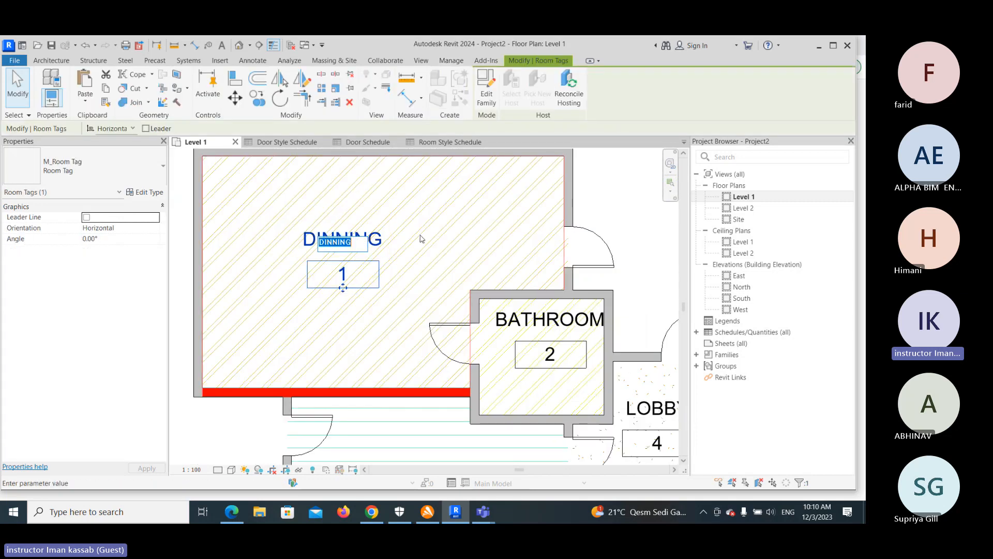
text(WOO)
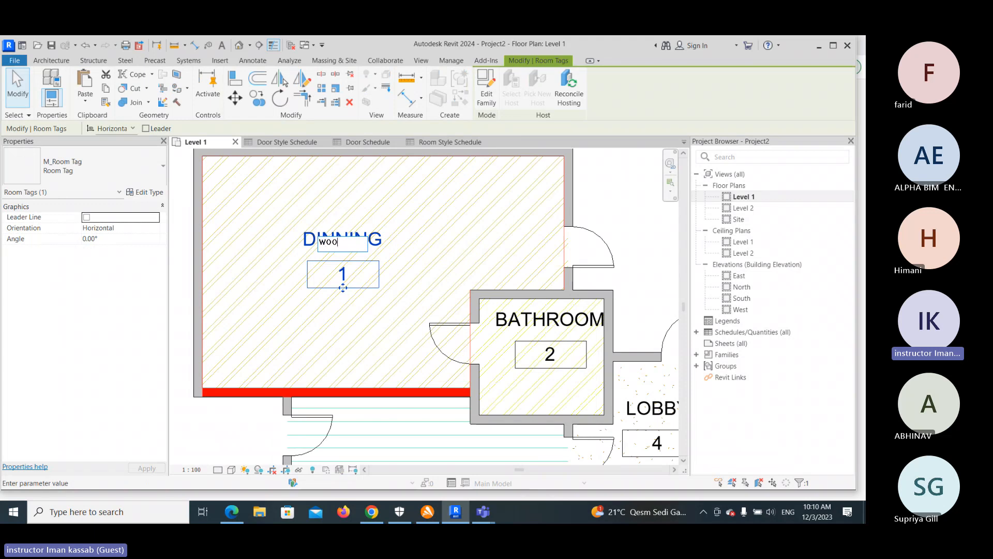
text(D TI)
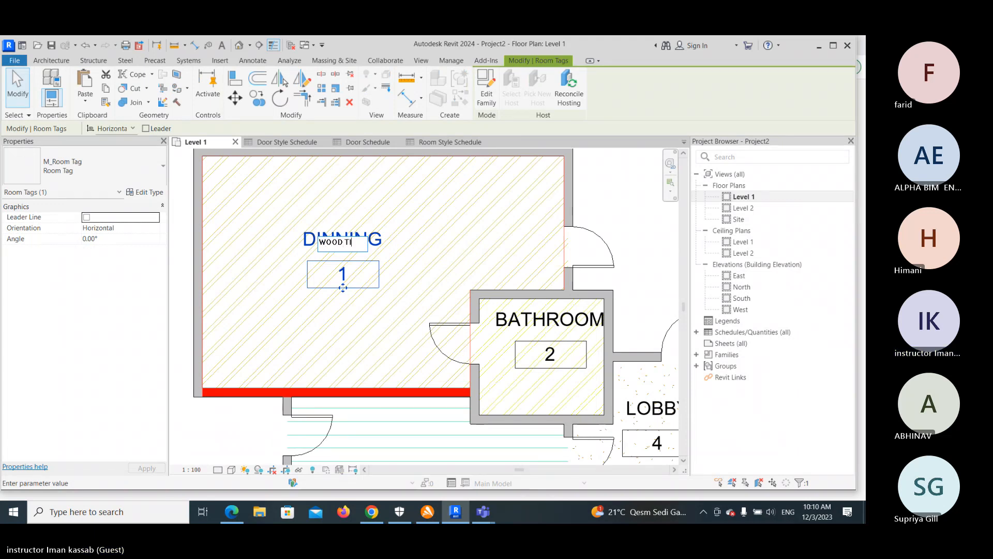
text(LES)
key(Return)
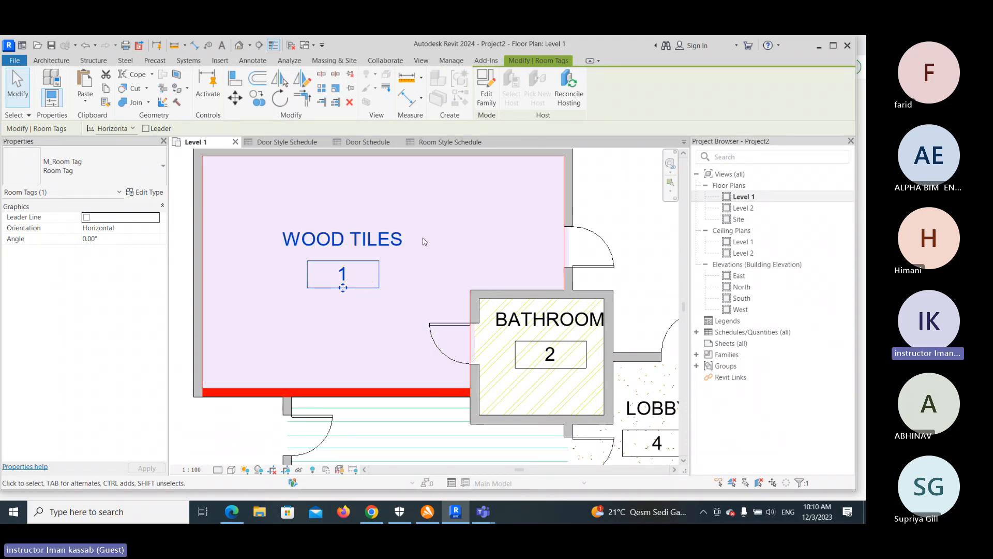
click(623, 220)
- Open the room legend's color scheme for editing
scroll(533, 227, down, 3)
middle_drag(610, 348, 386, 305)
click(578, 225)
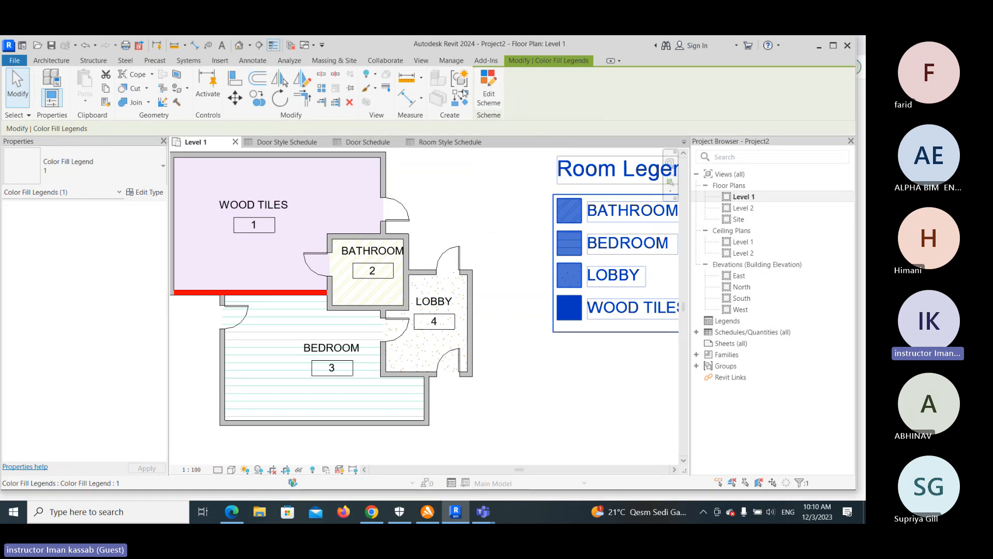
click(487, 89)
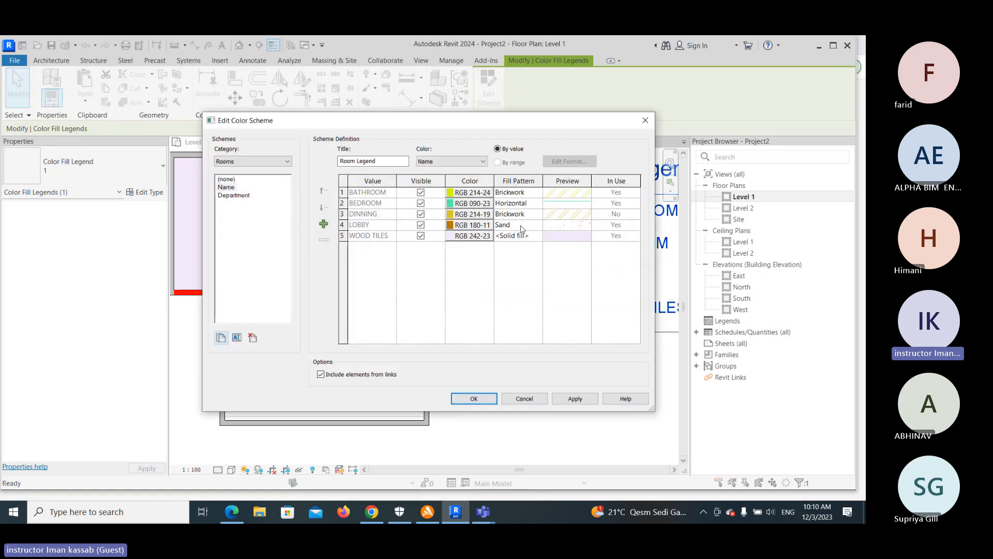
- Try the Concrete fill pattern and then a diagonal-up pattern for the WOOD TILES entry
click(517, 236)
click(538, 236)
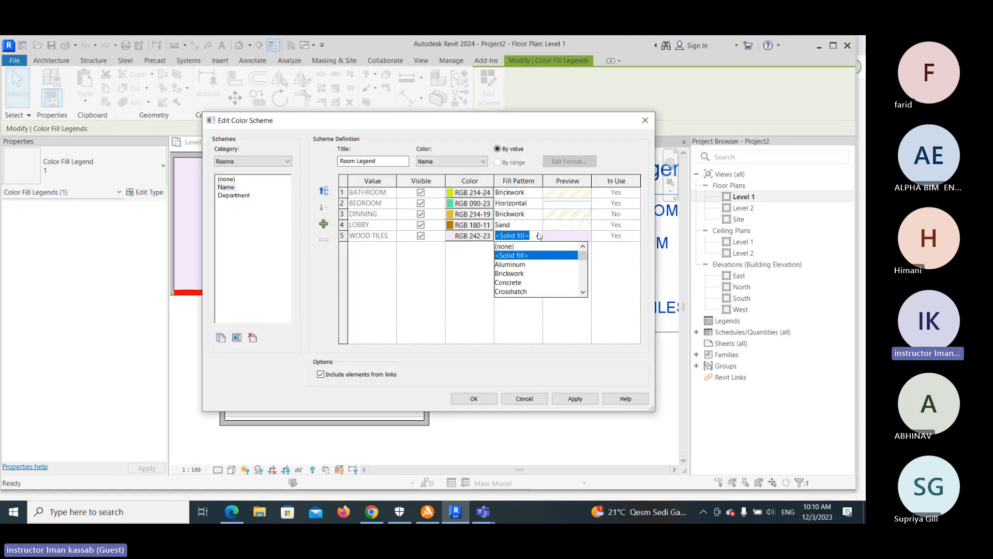
click(515, 282)
click(539, 235)
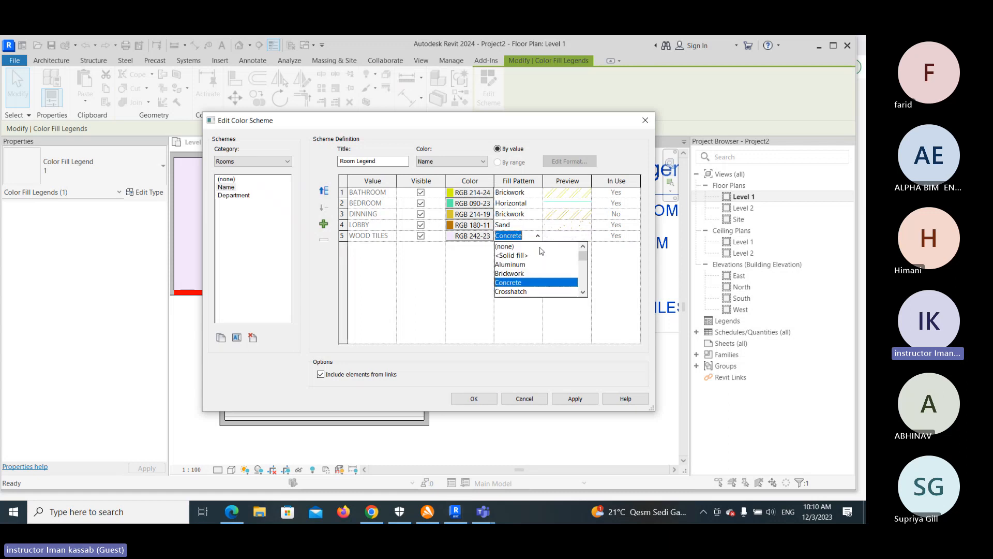
drag(583, 256, 582, 268)
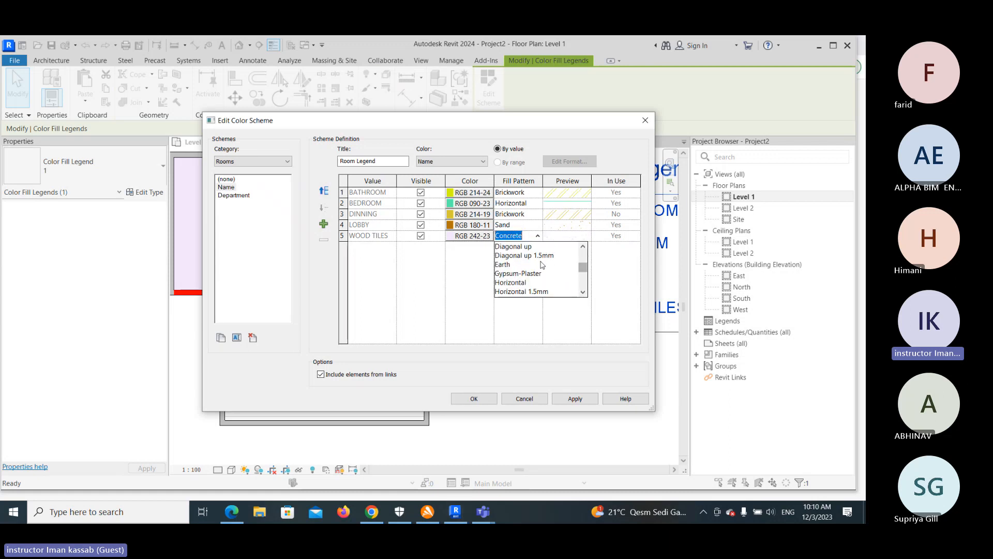
click(524, 255)
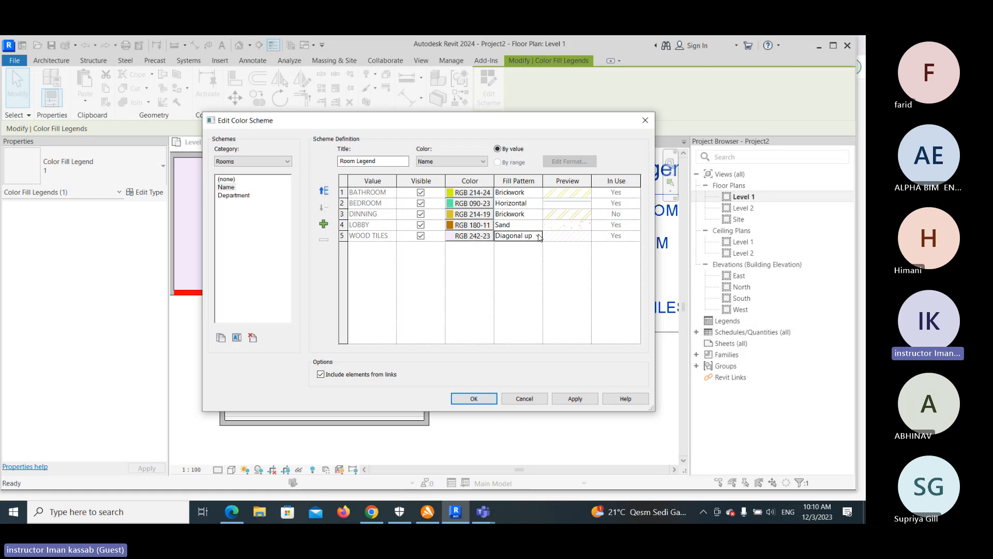
- Set the WOOD TILES fill pattern to Wood 2 and apply the edited color scheme to the plan
click(538, 237)
drag(583, 264, 582, 284)
click(544, 273)
click(574, 398)
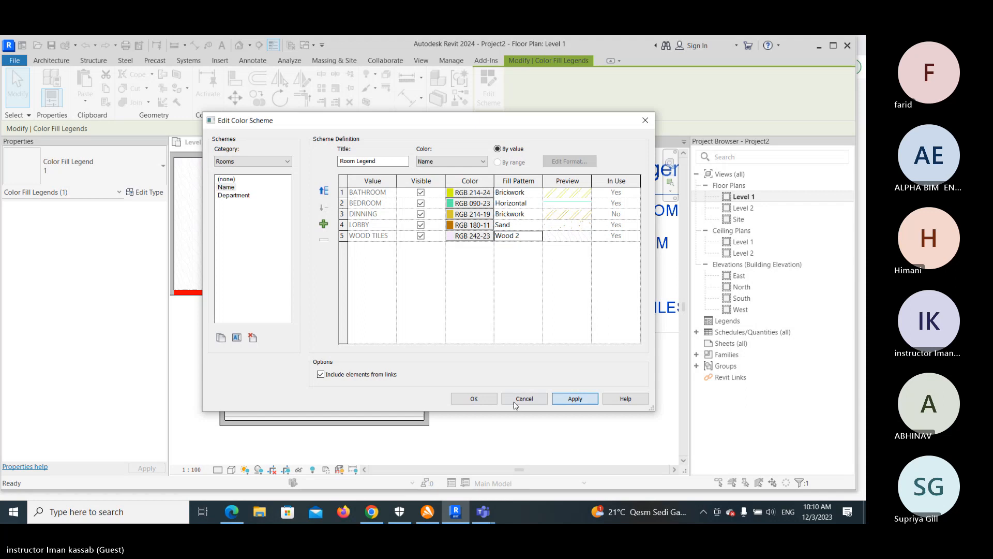
click(473, 398)
scroll(280, 259, up, 5)
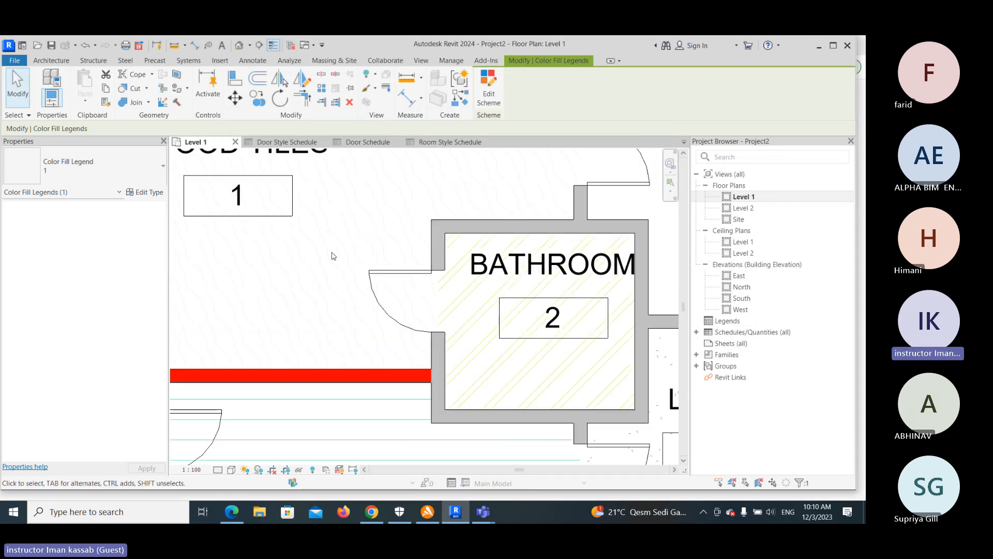
scroll(337, 248, down, 2)
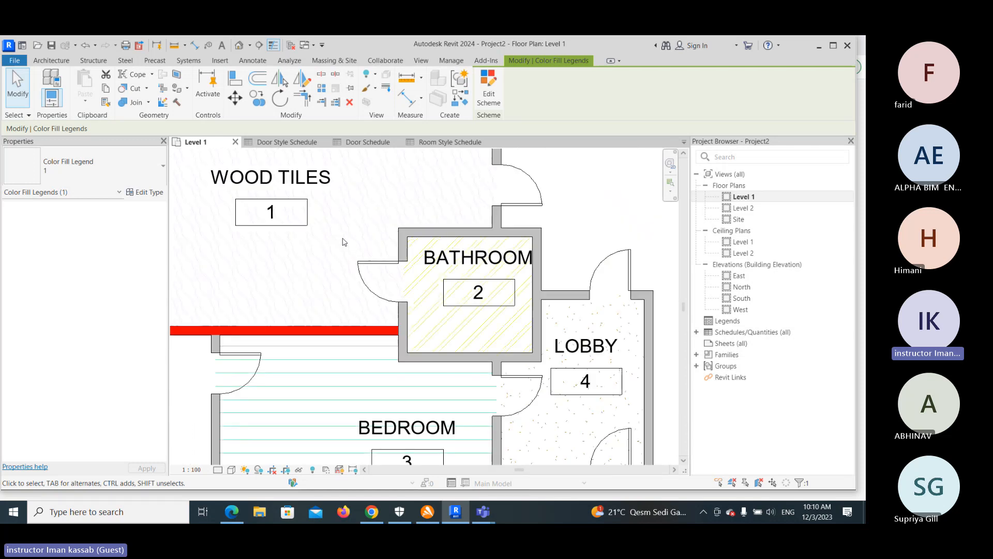
scroll(339, 239, down, 2)
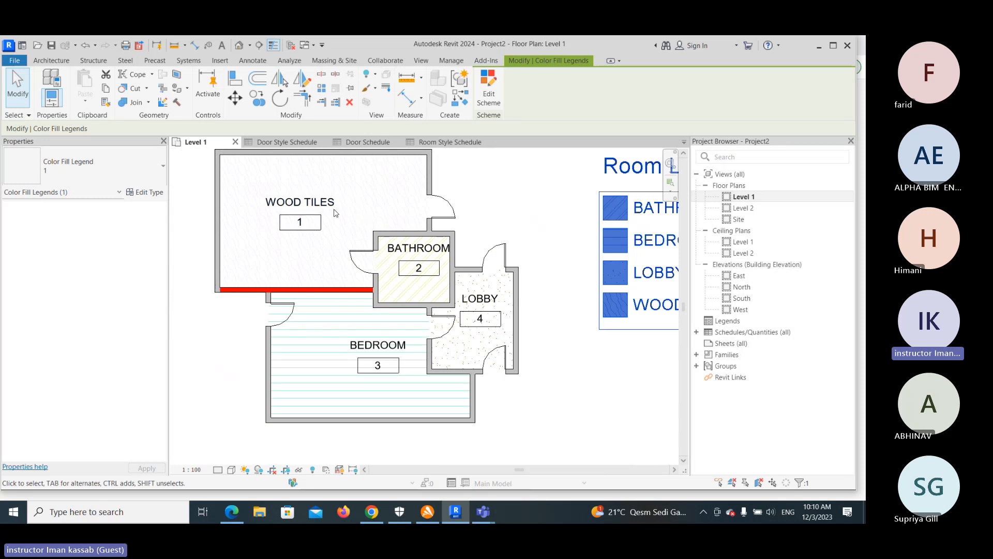
scroll(342, 264, down, 1)
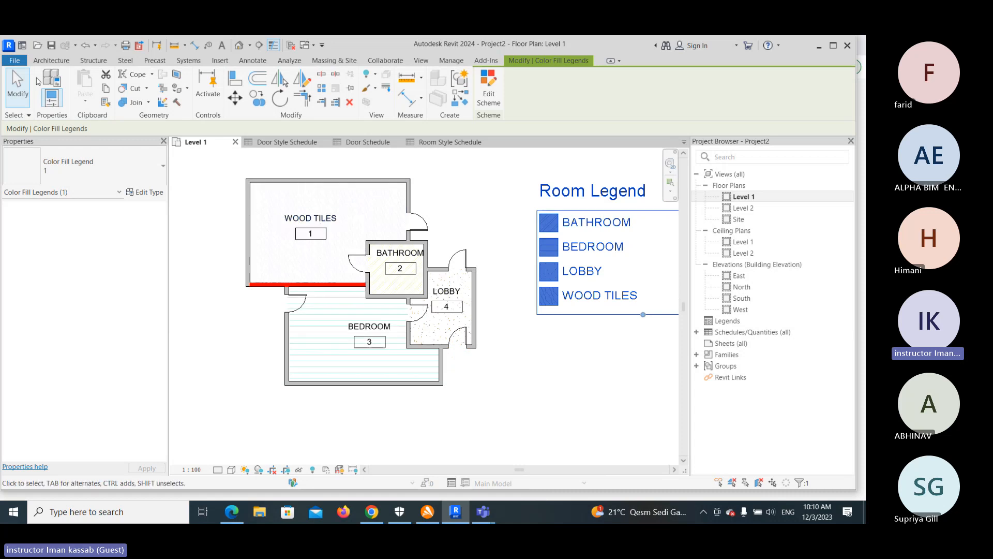
- Start an image export of the current Level 1 view and set the image size to fit 64000 pixels
click(14, 61)
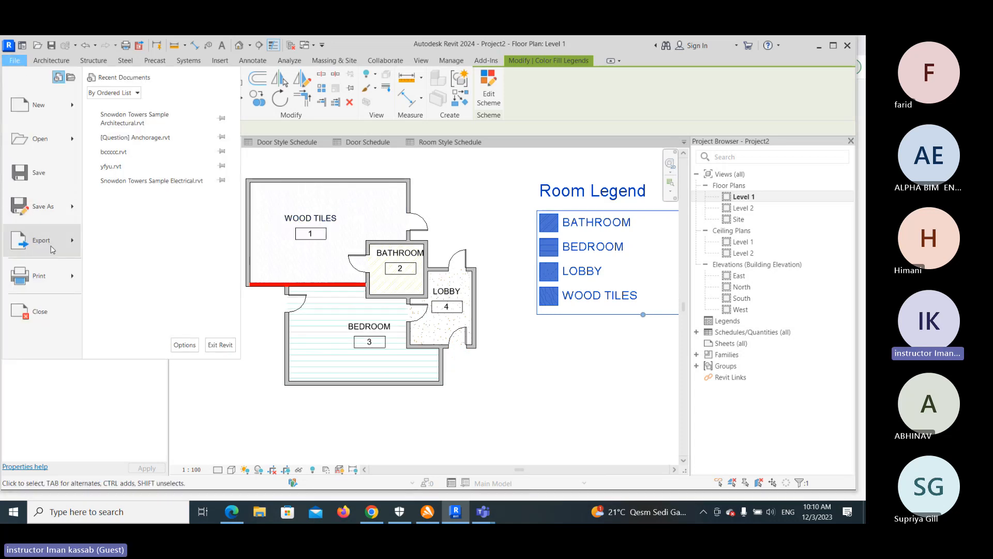
mouse_move(53, 246)
mouse_move(158, 327)
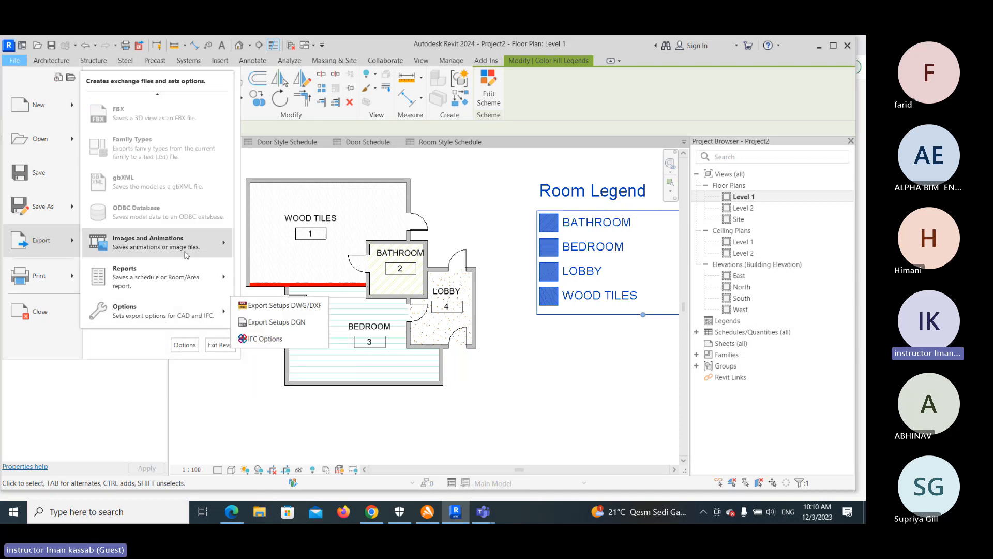
mouse_move(176, 248)
click(257, 270)
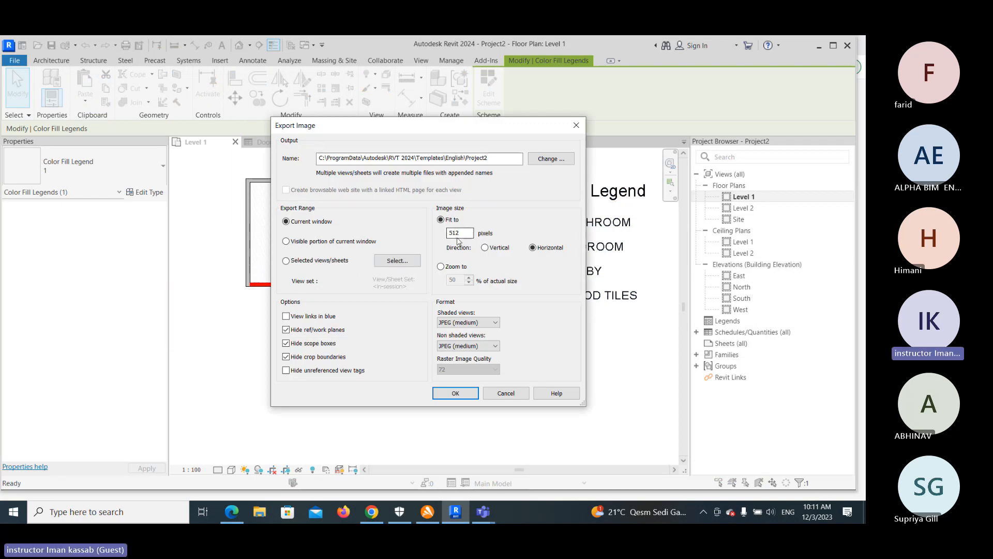
double_click(456, 233)
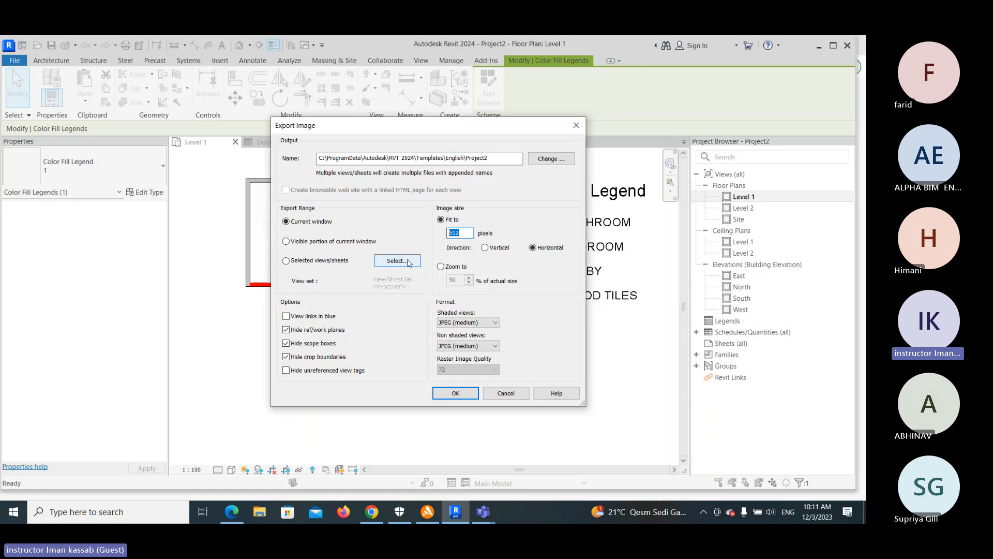
text(64000)
- Save the image to the Desktop under the name DDDDDDDDD and export it
click(542, 164)
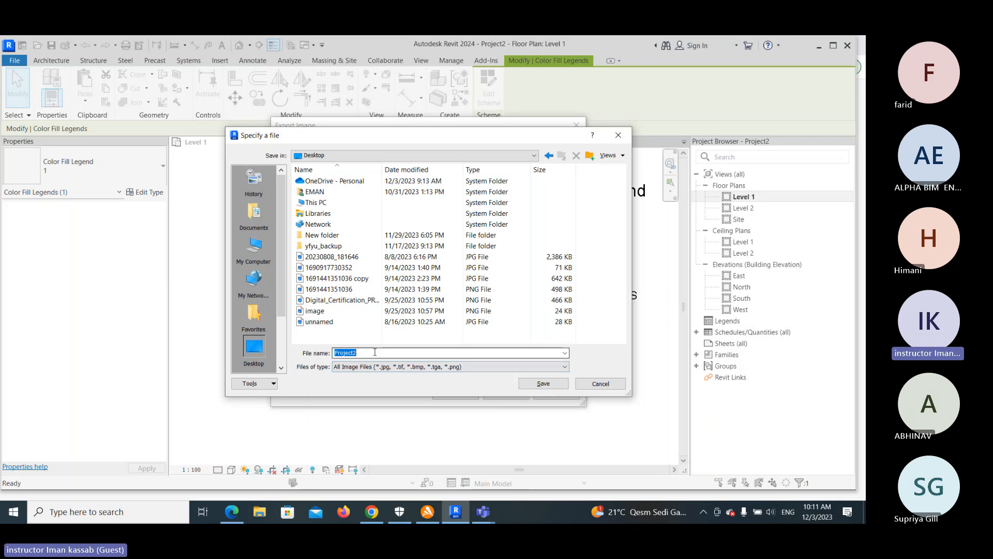
text(DD)
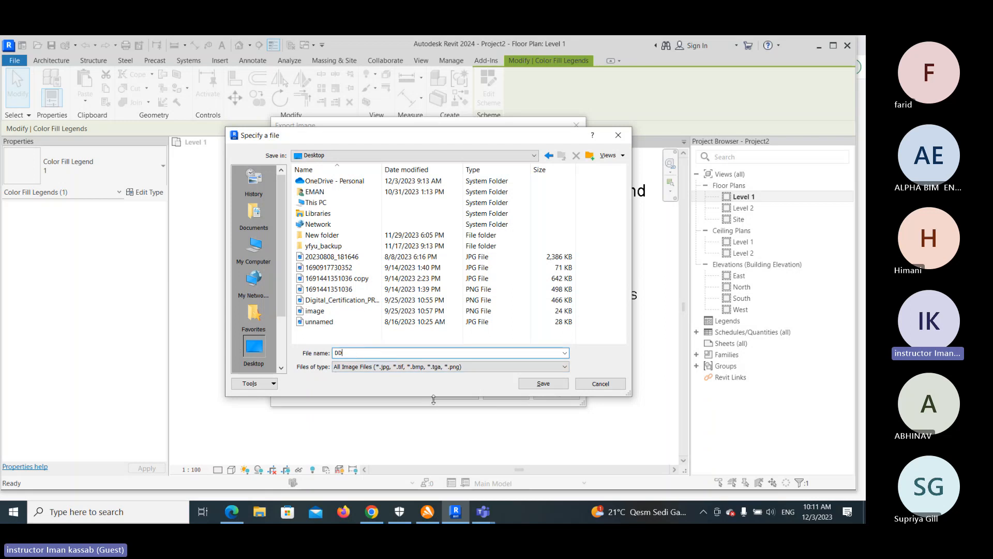
text(DDDDDDDDDD)
click(542, 384)
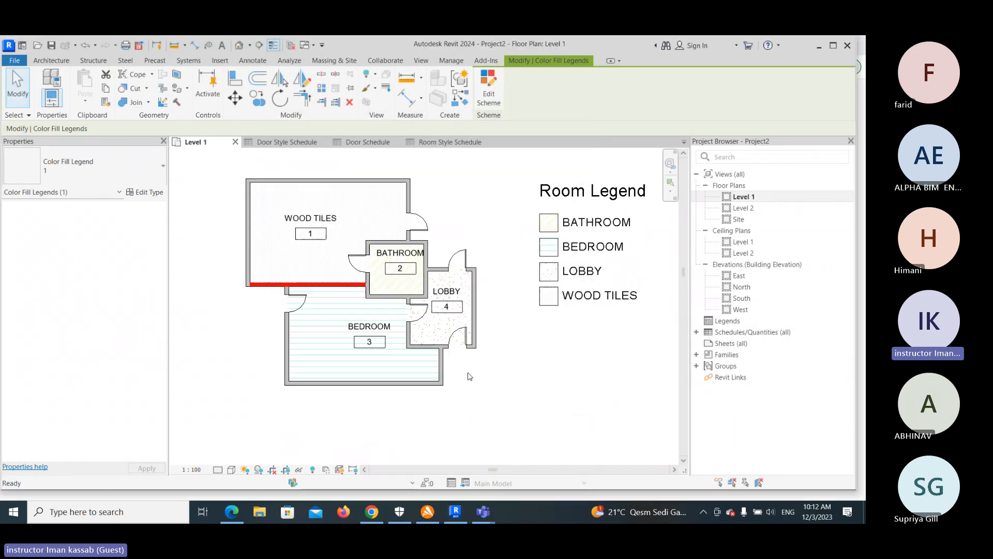
- Minimize Revit and the browser, and open the exported plan image from the desktop in Photos
click(818, 52)
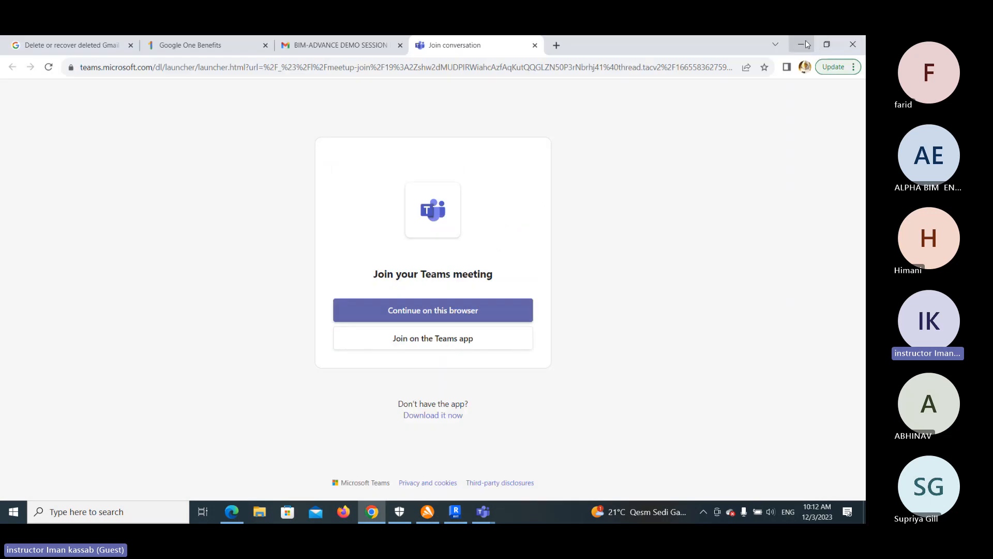
click(806, 45)
double_click(242, 223)
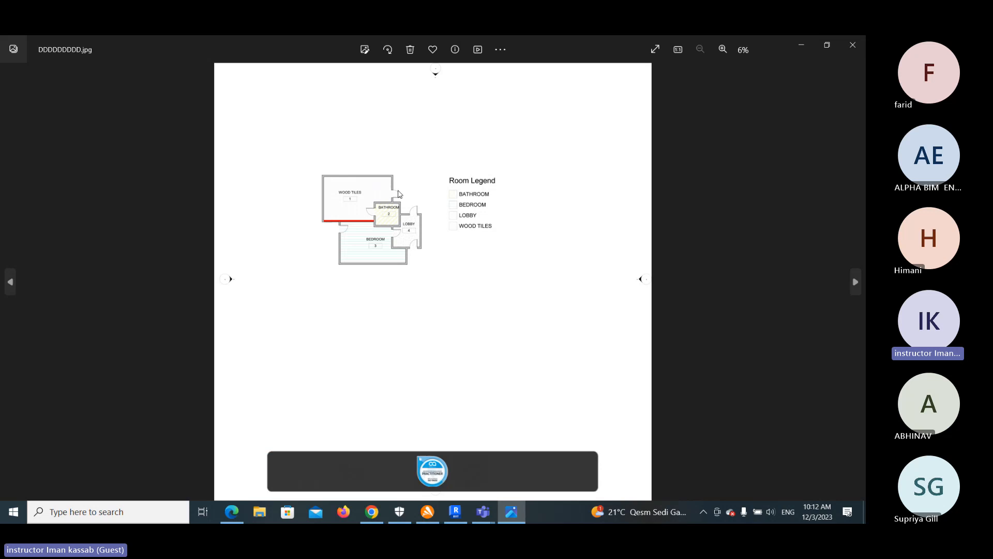
- Examine the room fill patterns and labels in the exported image, especially the BATHROOM and WOOD TILES rooms
scroll(398, 194, up, 3)
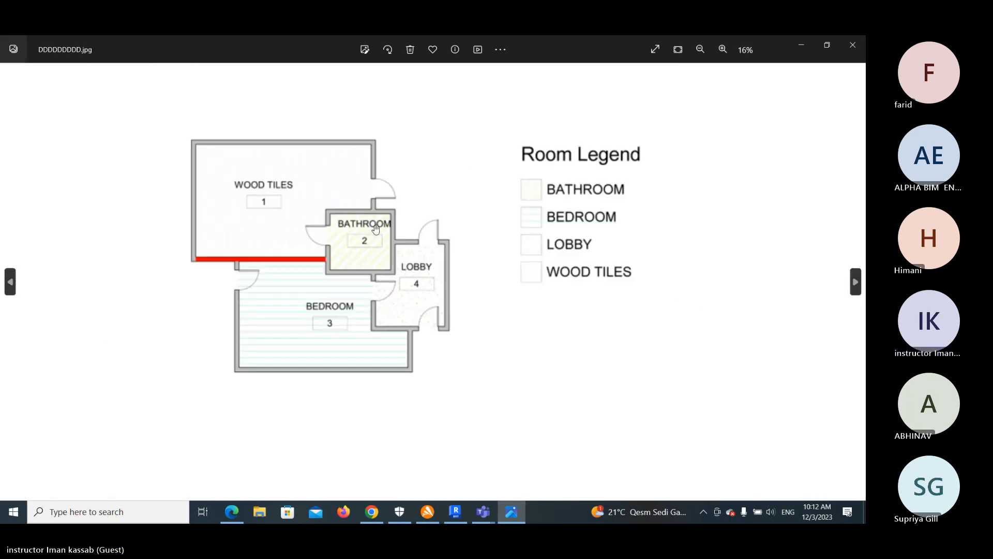
scroll(375, 229, up, 8)
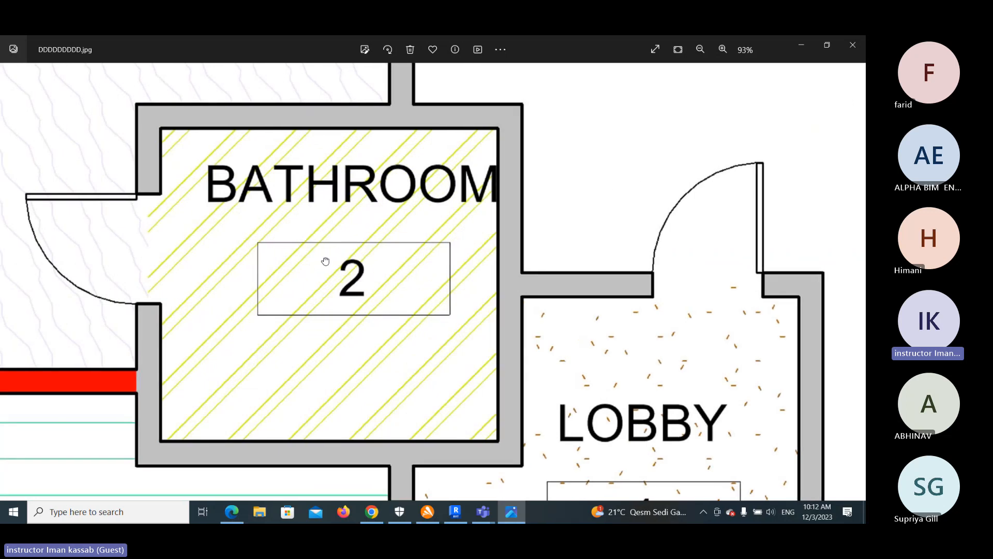
drag(326, 259, 519, 348)
scroll(469, 291, up, 4)
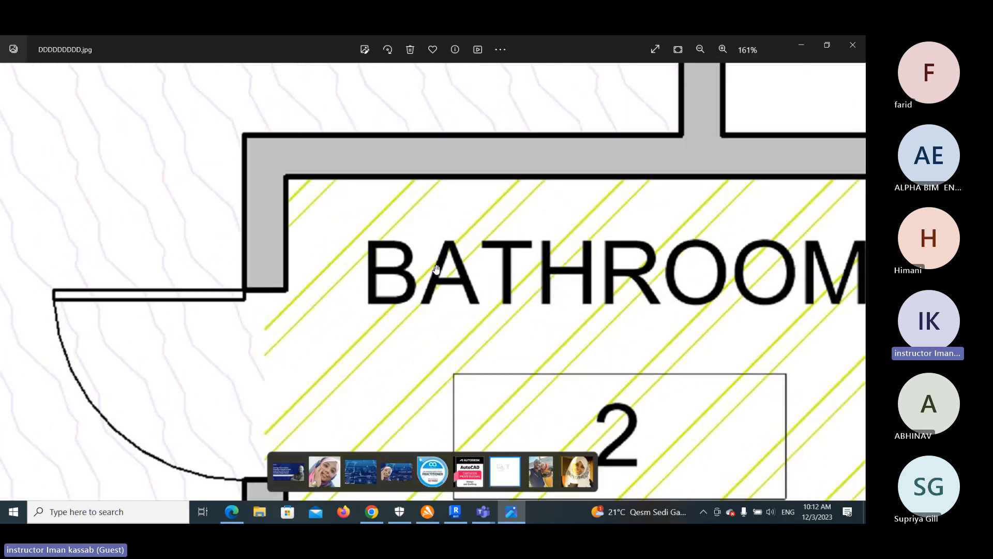
scroll(436, 270, down, 2)
drag(308, 267, 571, 471)
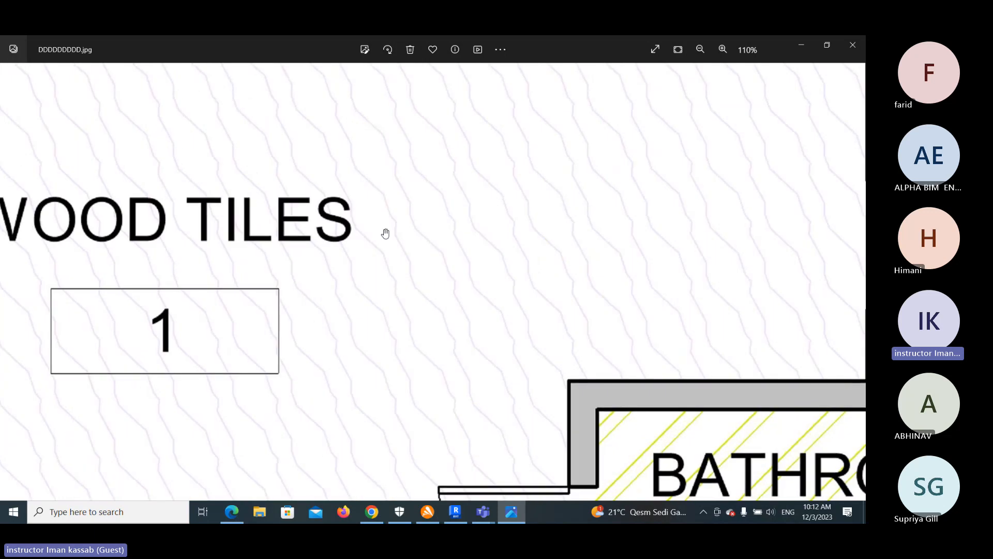
scroll(370, 212, down, 5)
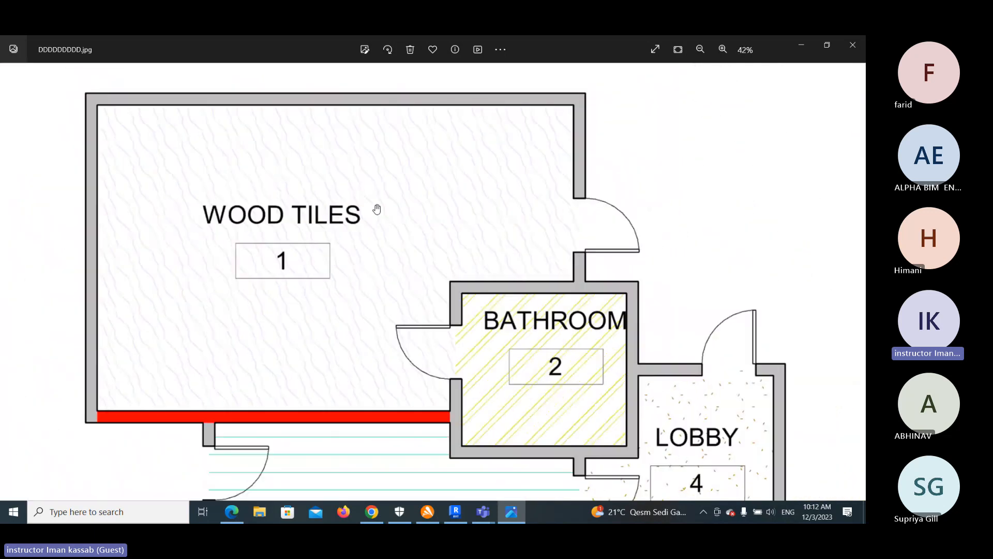
scroll(294, 211, down, 2)
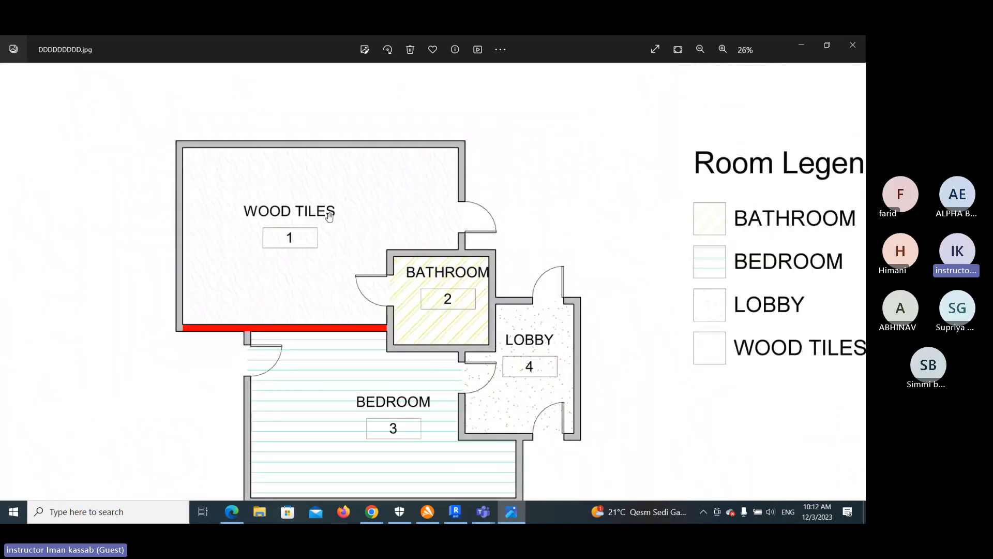
scroll(371, 225, down, 3)
scroll(426, 107, down, 1)
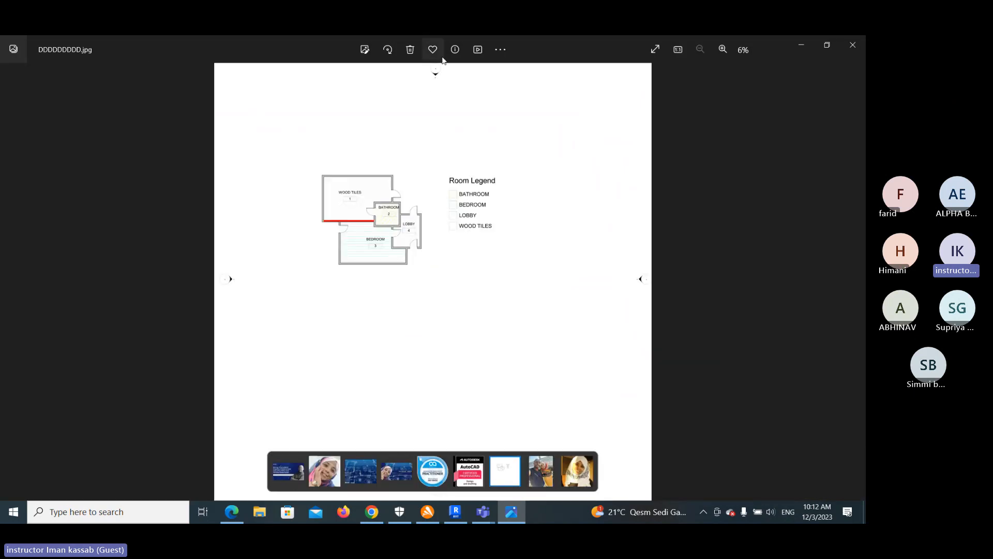
- Inspect the elevation markers around the plan in the exported image
scroll(437, 83, up, 4)
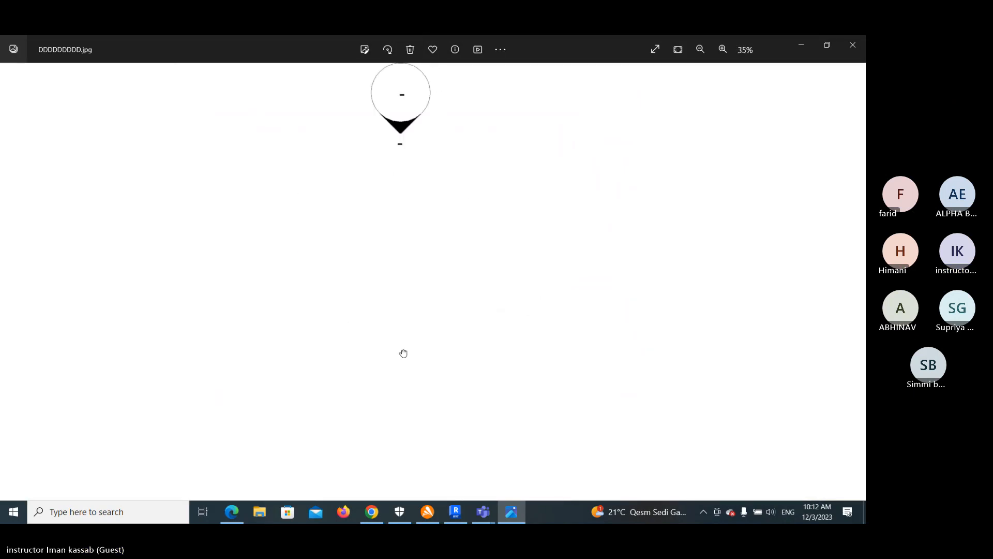
scroll(404, 151, down, 6)
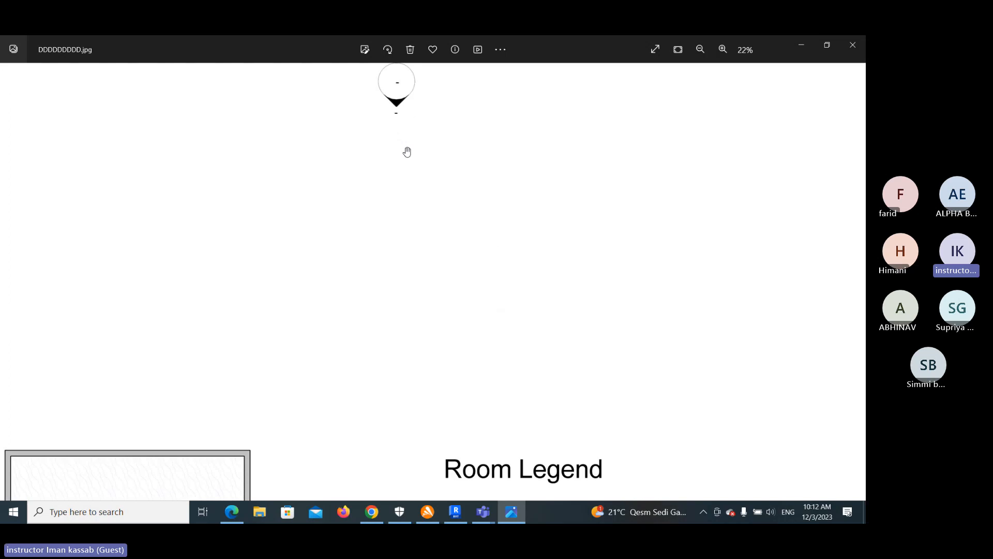
scroll(419, 163, down, 1)
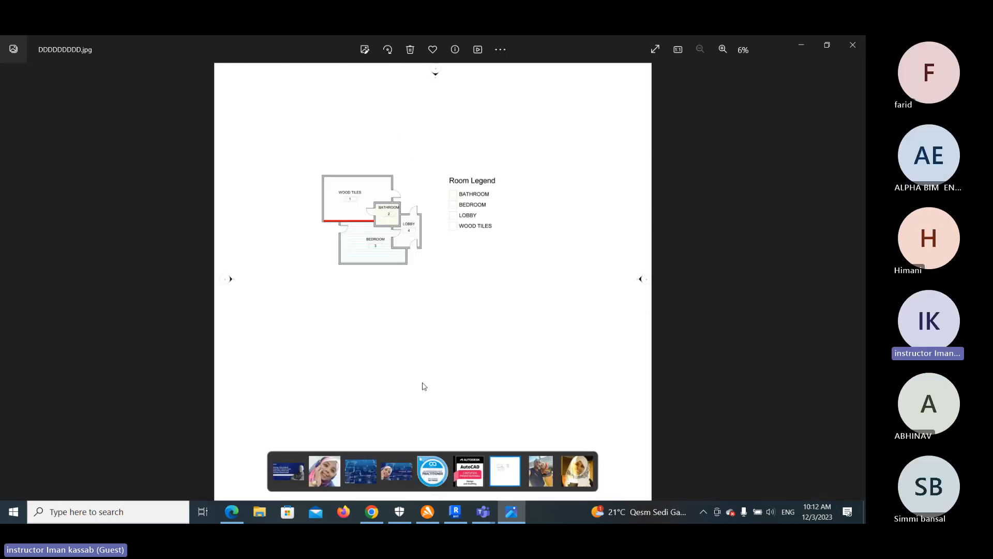
scroll(435, 262, up, 3)
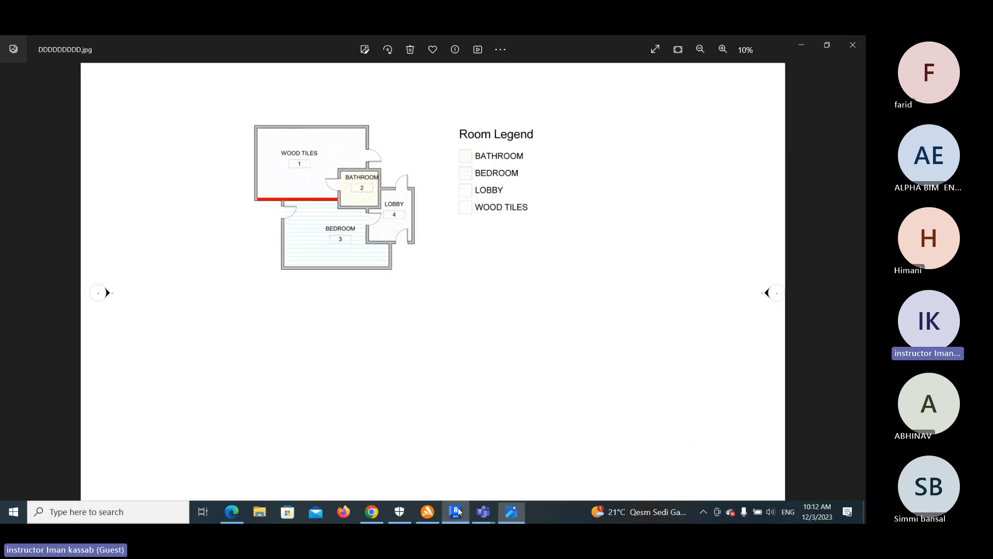
- Switch back to Revit and look through the available export formats for the Level 1 plan
click(458, 510)
scroll(451, 319, down, 2)
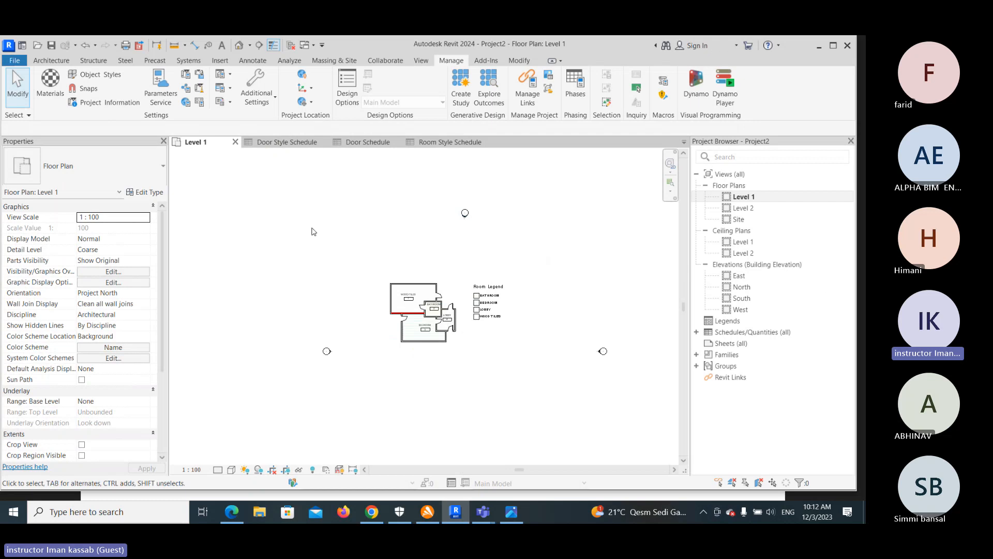
click(12, 61)
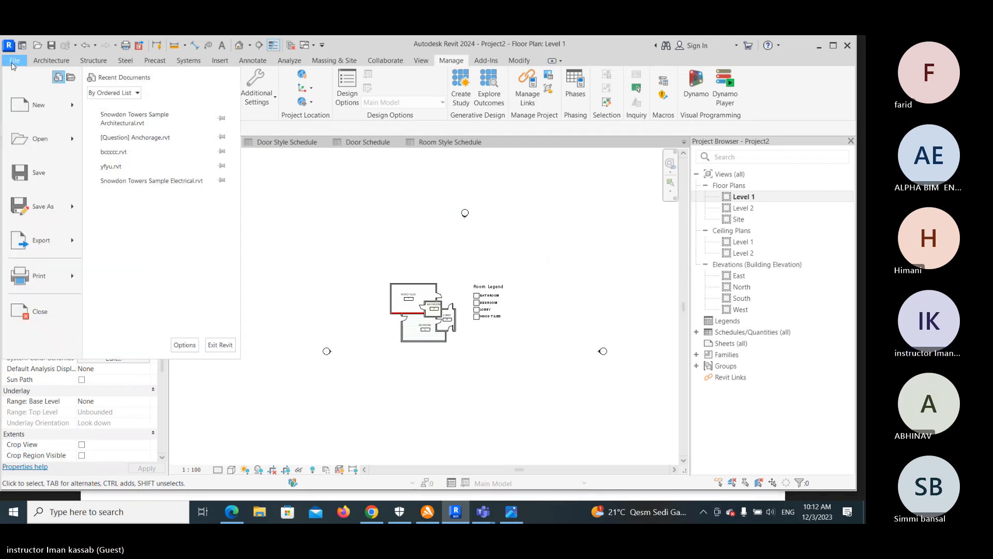
mouse_move(54, 243)
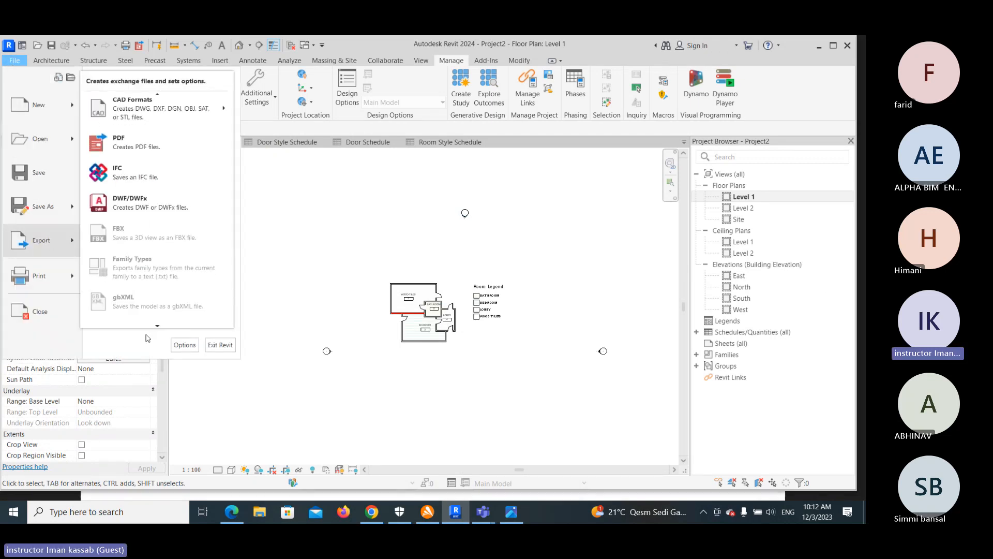
scroll(155, 327, down, 3)
scroll(155, 328, down, 3)
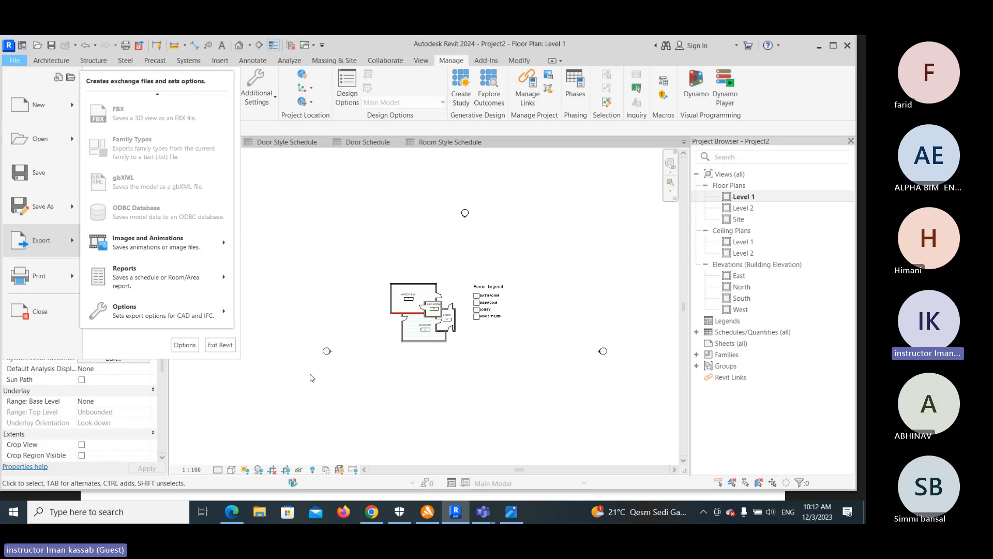
click(404, 241)
mouse_move(403, 243)
middle_down()
mouse_move(275, 197)
mouse_move(331, 249)
middle_up()
drag(414, 204, 370, 238)
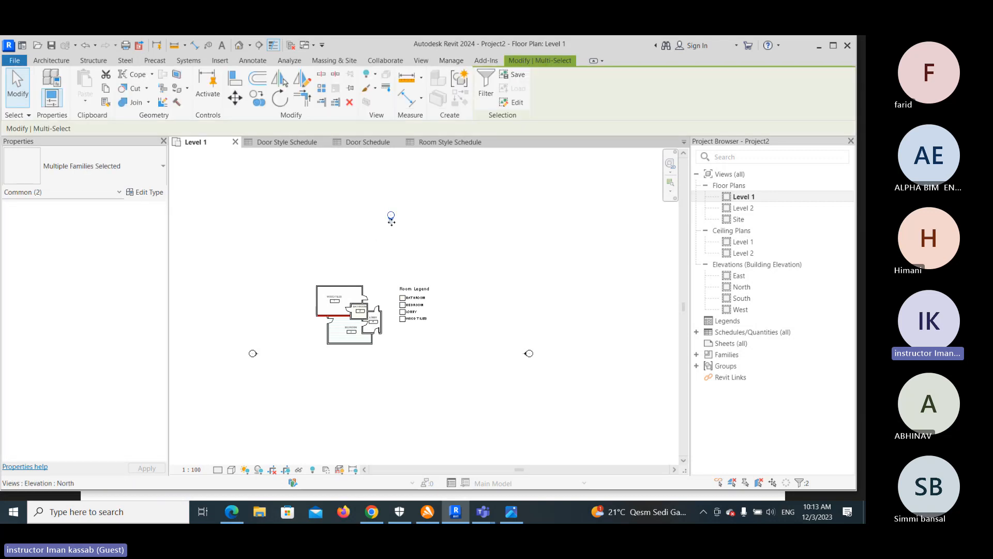
right_click(392, 221)
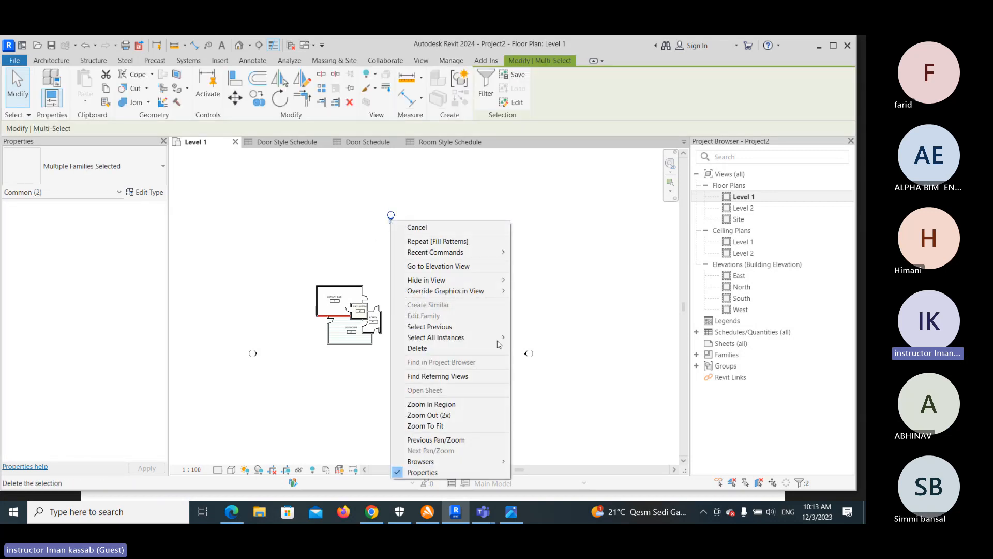
mouse_move(456, 280)
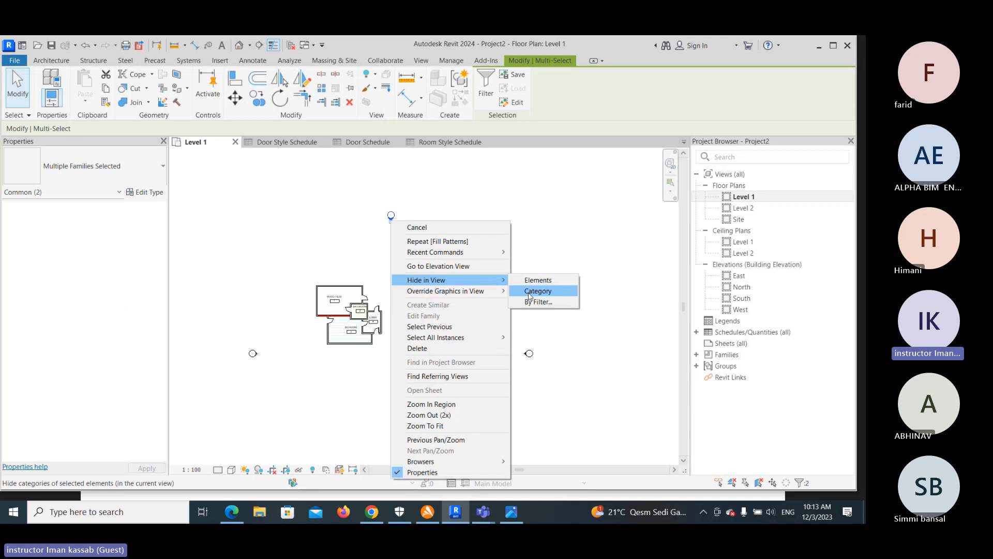
click(552, 213)
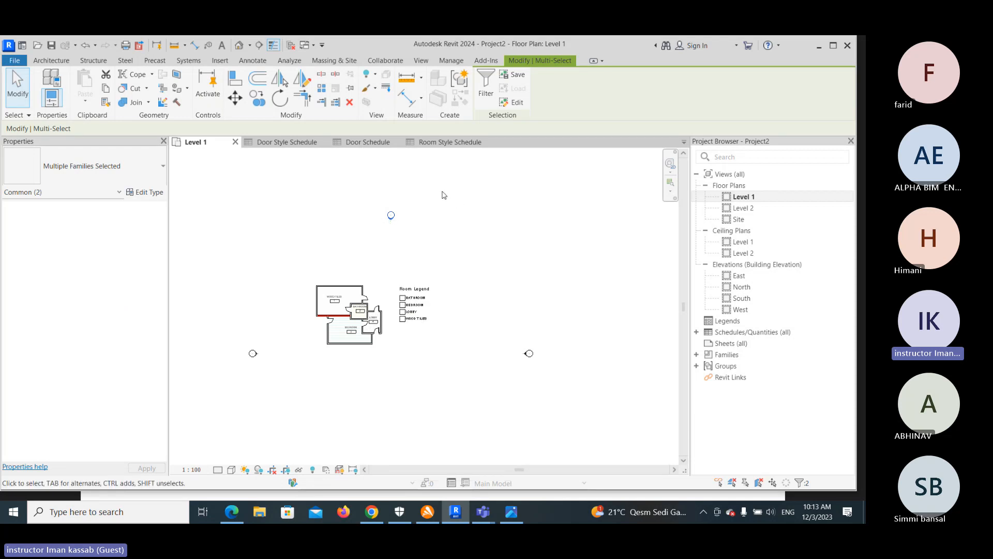
- Select the elevation marker north of the building and hide its categories in the Level 1 view
drag(442, 187, 349, 241)
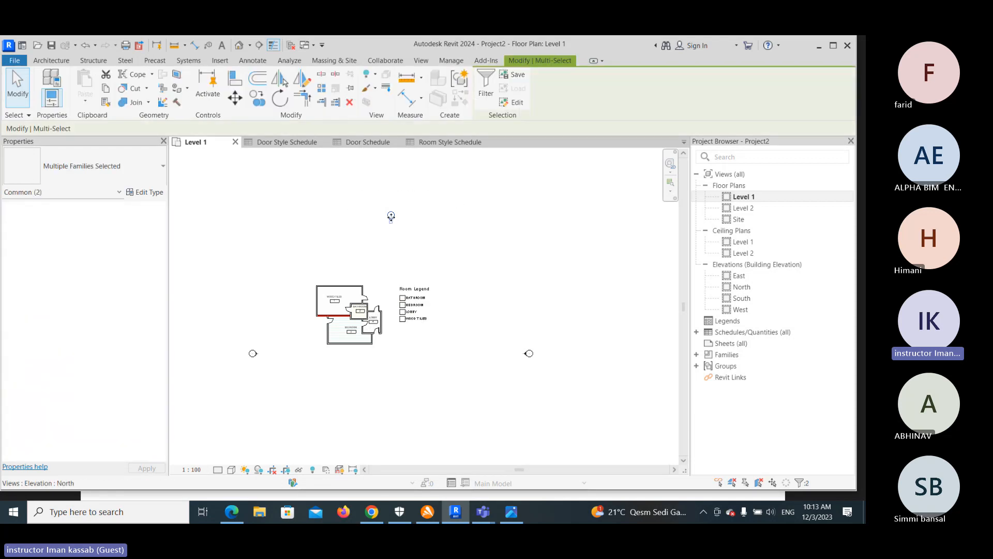
right_click(391, 217)
mouse_move(493, 278)
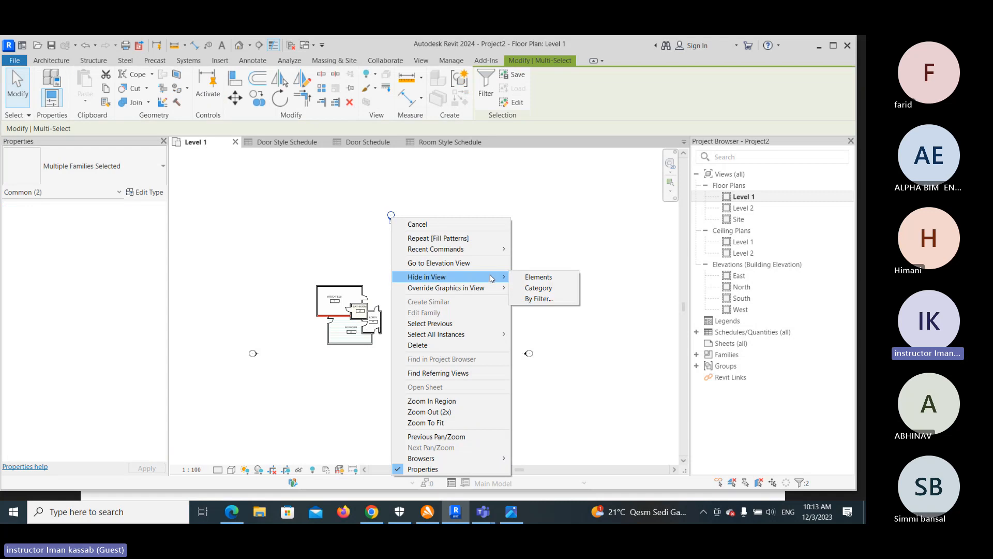
click(538, 287)
scroll(347, 324, up, 3)
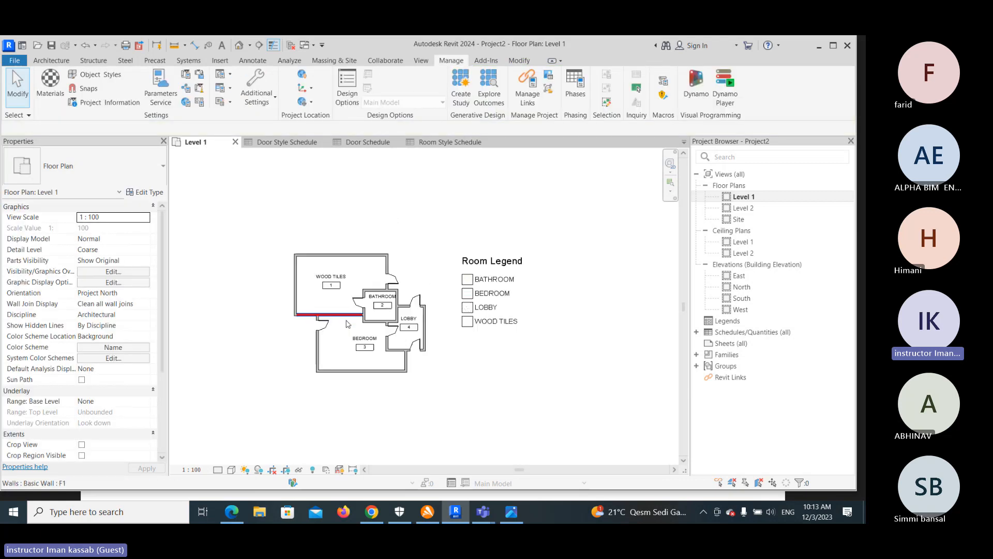
- Dismiss the save reminder without saving and open the default 3D view of the building
scroll(347, 324, up, 2)
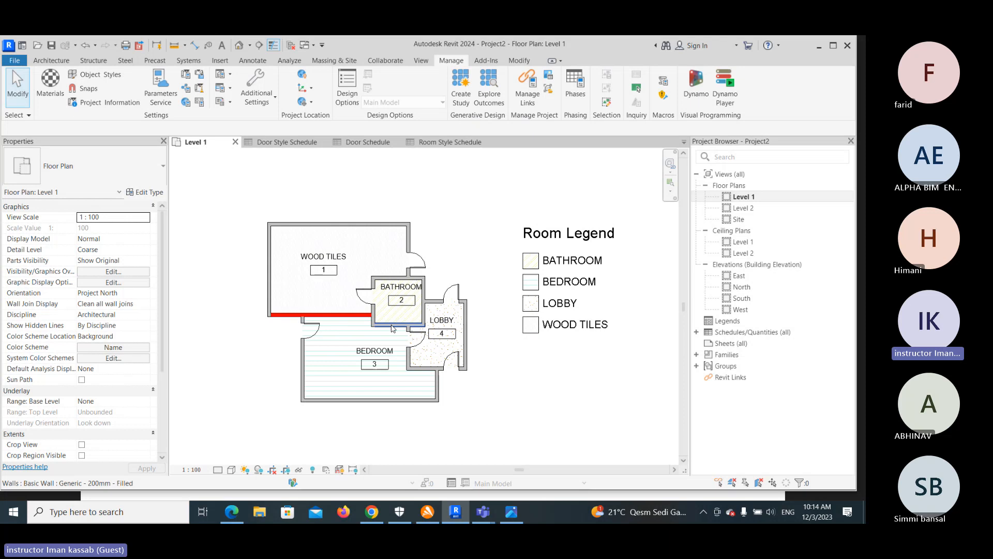
scroll(331, 251, up, 1)
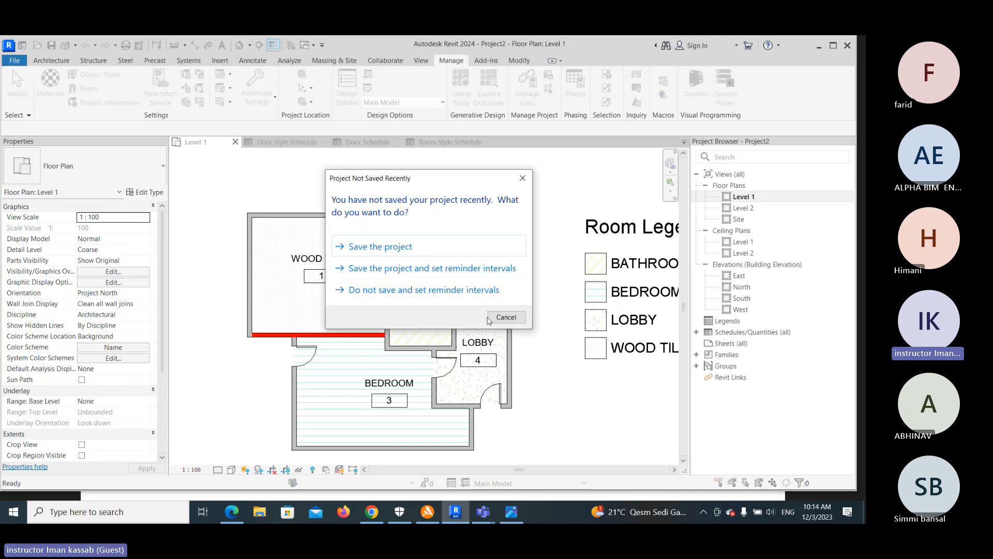
click(506, 317)
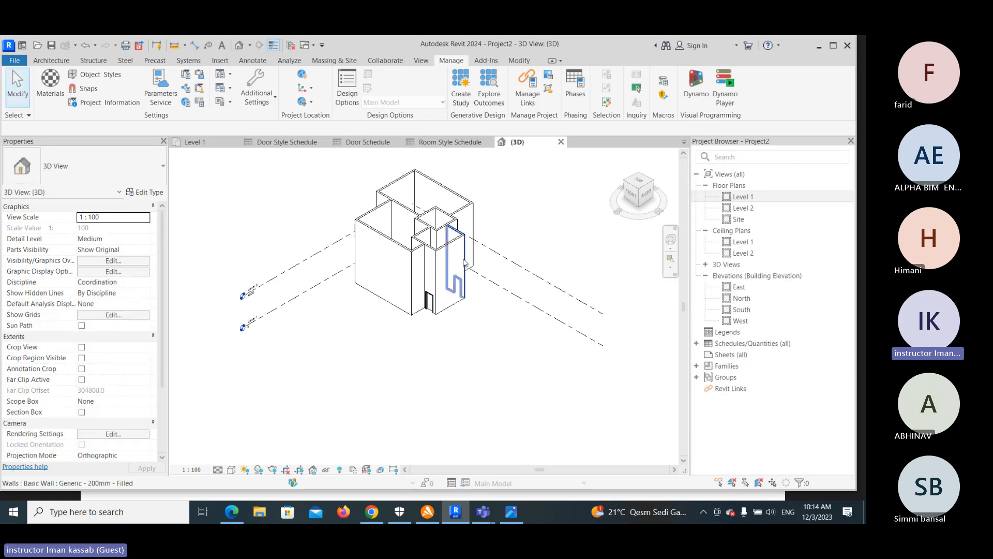
scroll(482, 221, up, 3)
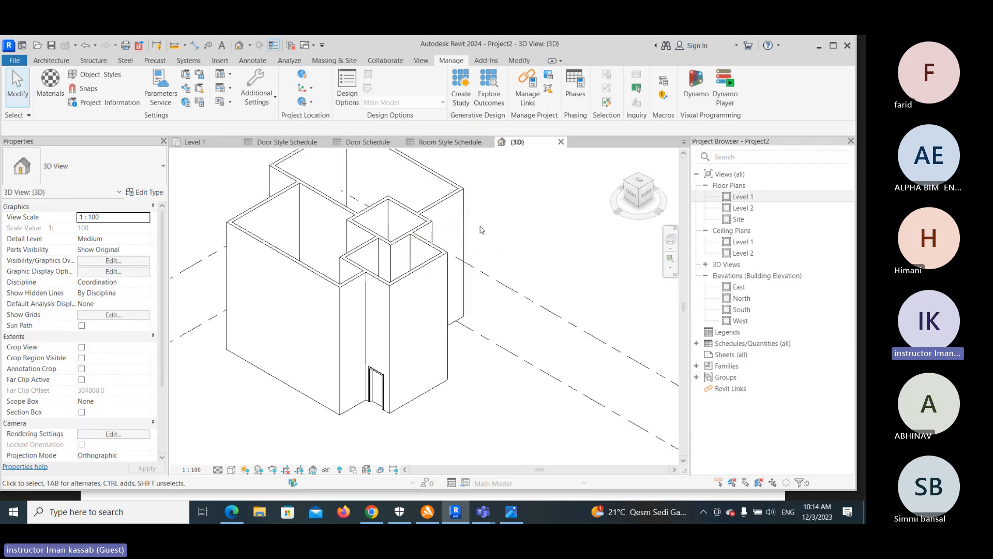
- Set the top constraint of all Generic - 200mm - Filled walls in the entire project to Up to level: Level 2
scroll(509, 247, down, 2)
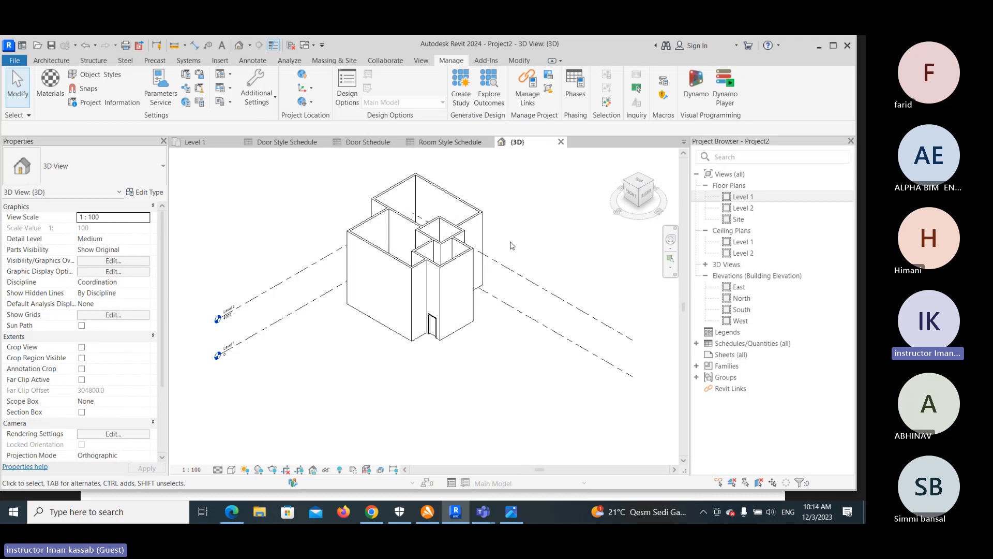
click(458, 205)
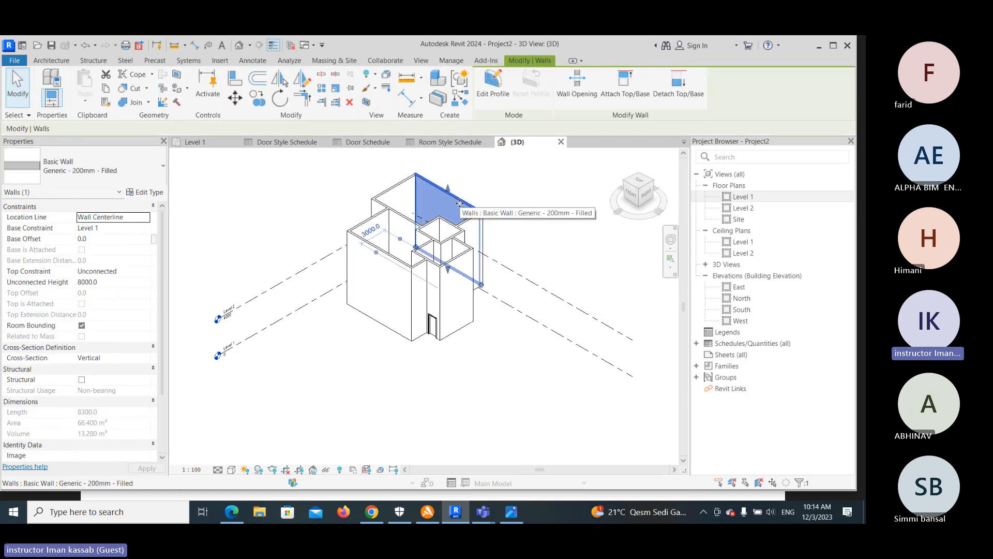
right_click(459, 204)
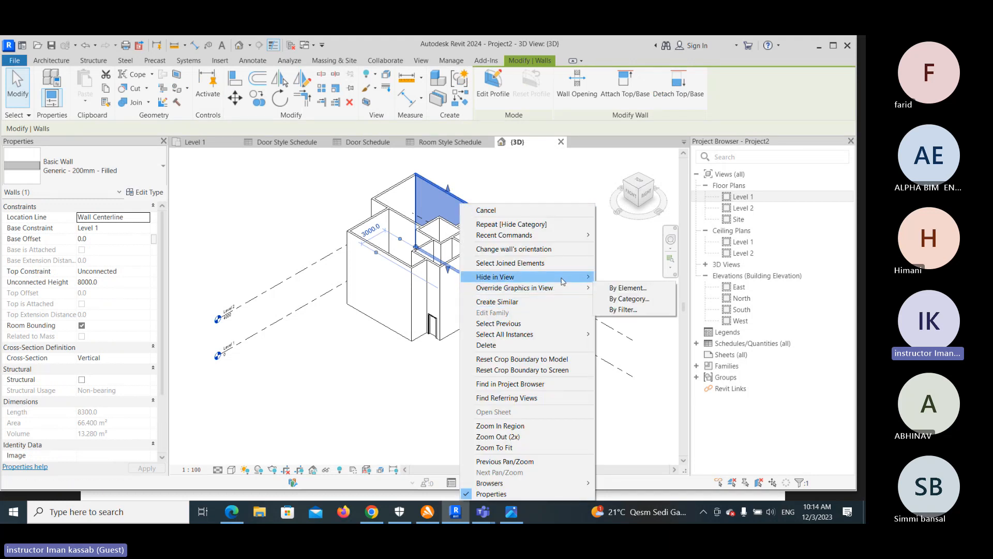
mouse_move(563, 280)
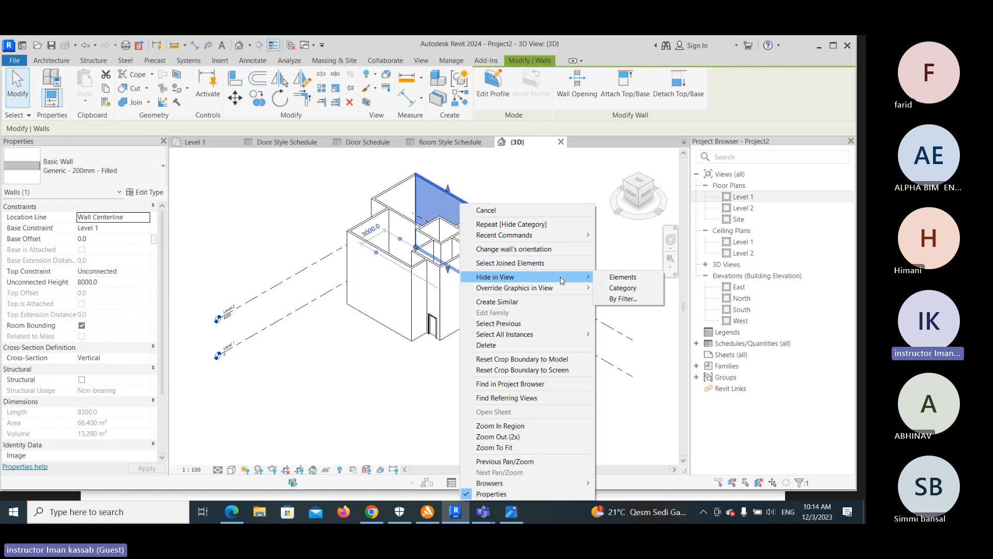
mouse_move(564, 337)
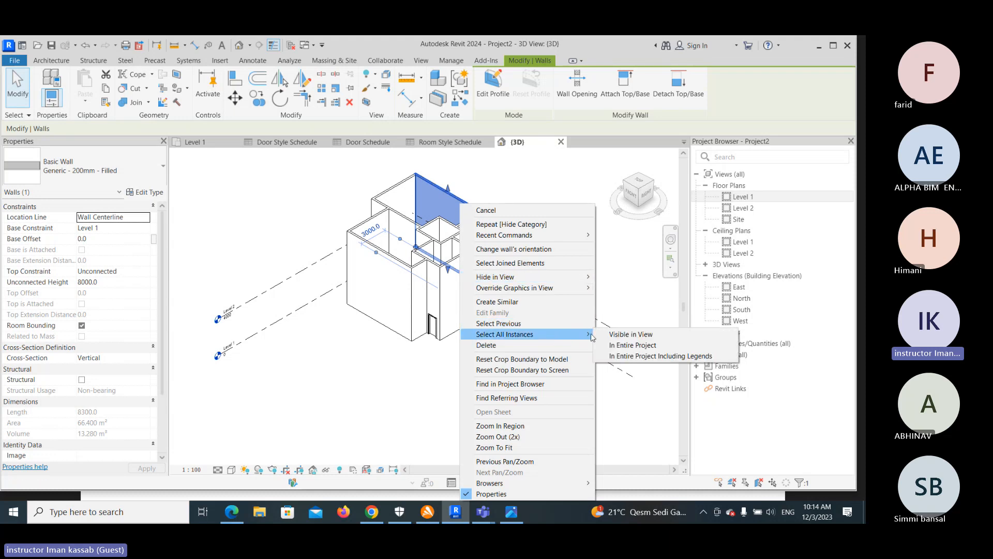
click(615, 348)
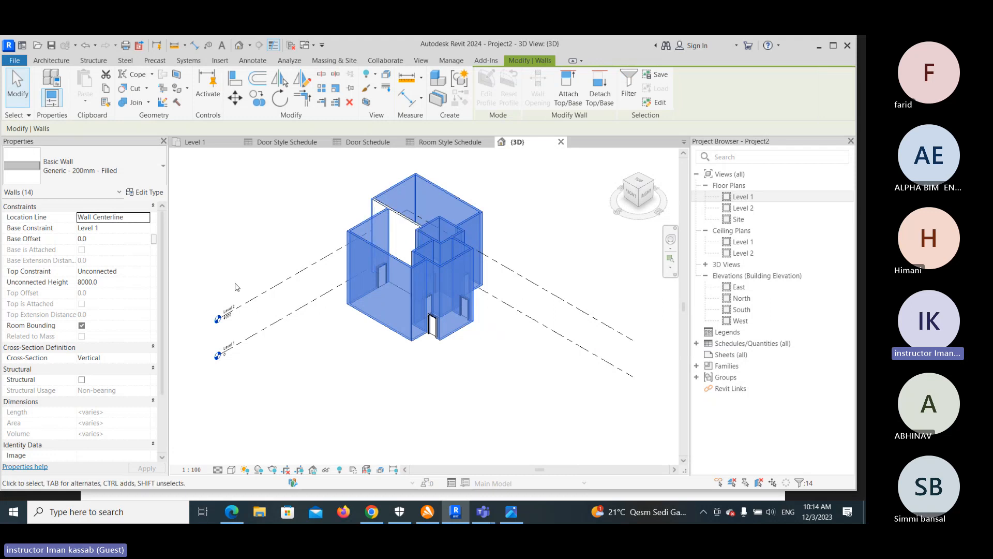
click(145, 272)
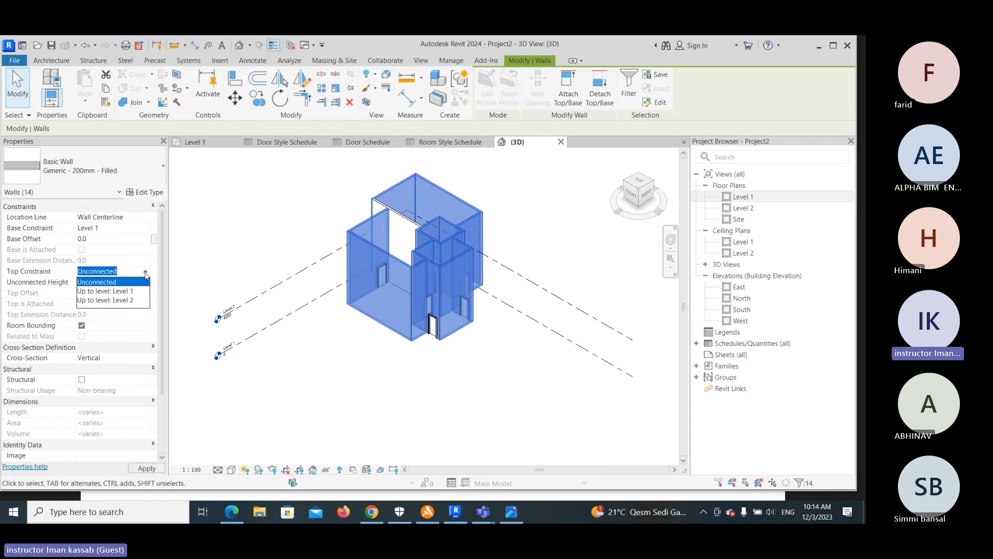
click(134, 304)
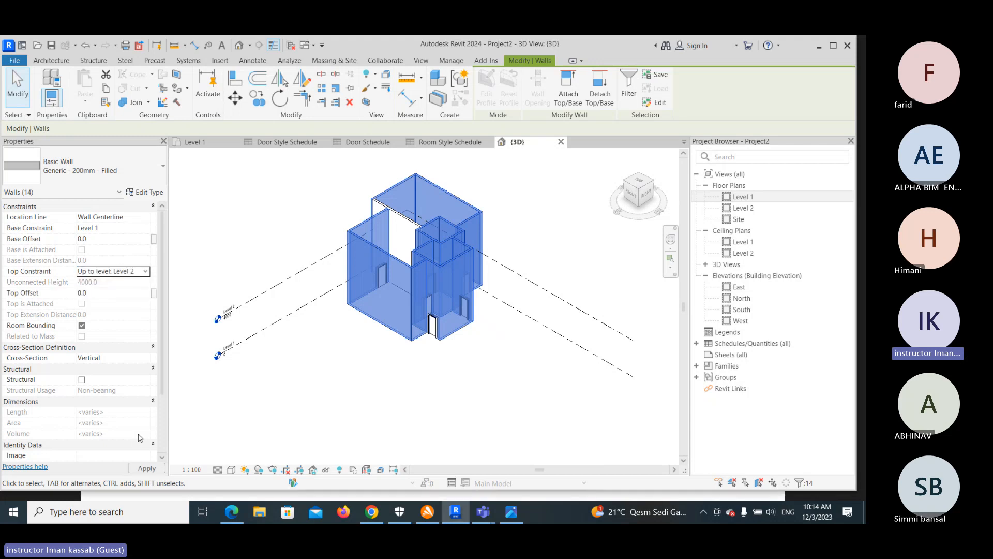
click(147, 469)
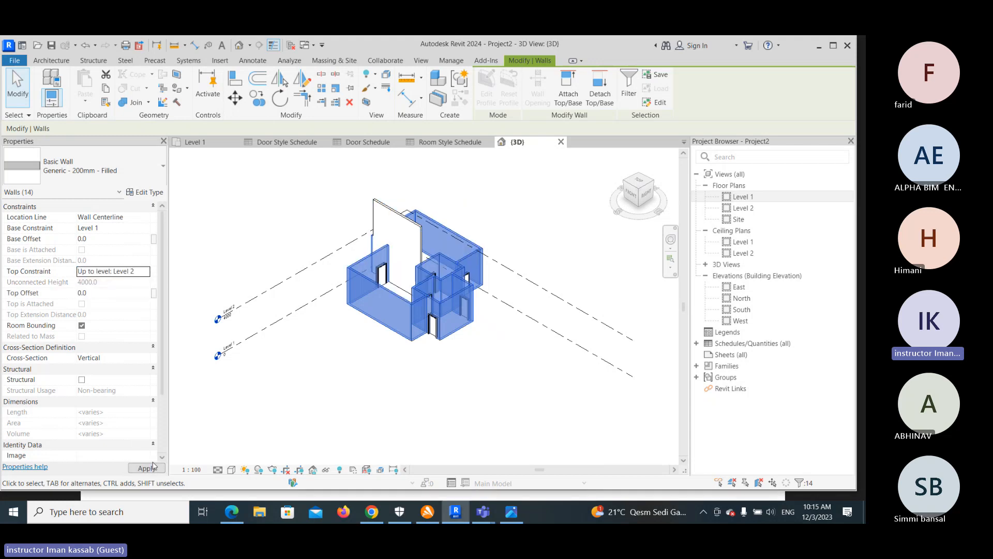
click(304, 199)
- Constrain the top of the remaining tall F1 interior wall to Up to level: Level 2
click(389, 212)
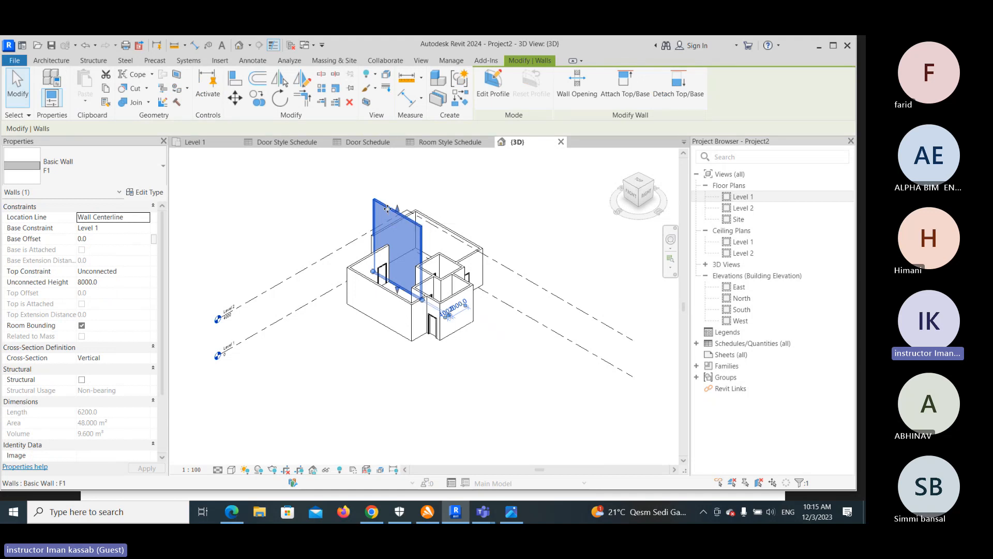
right_click(387, 208)
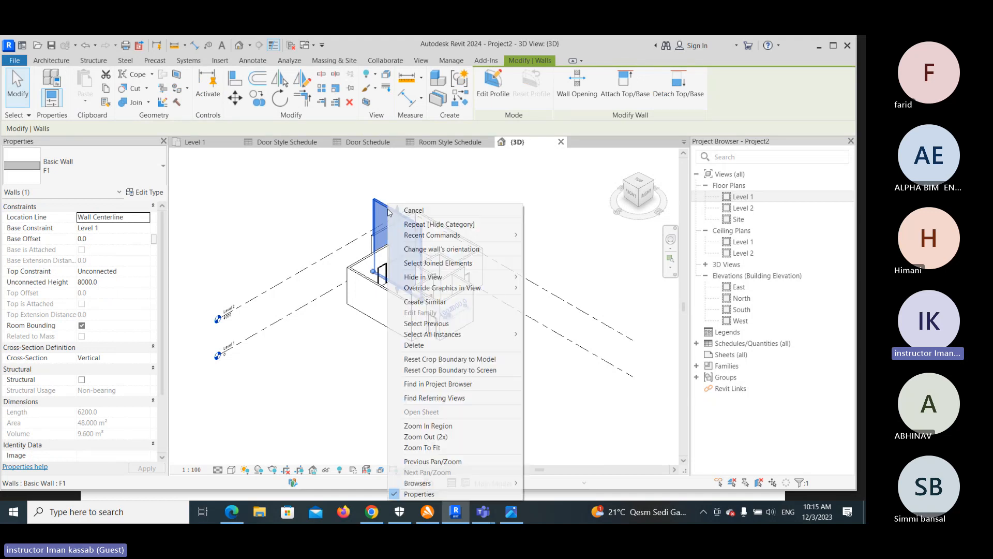
click(146, 272)
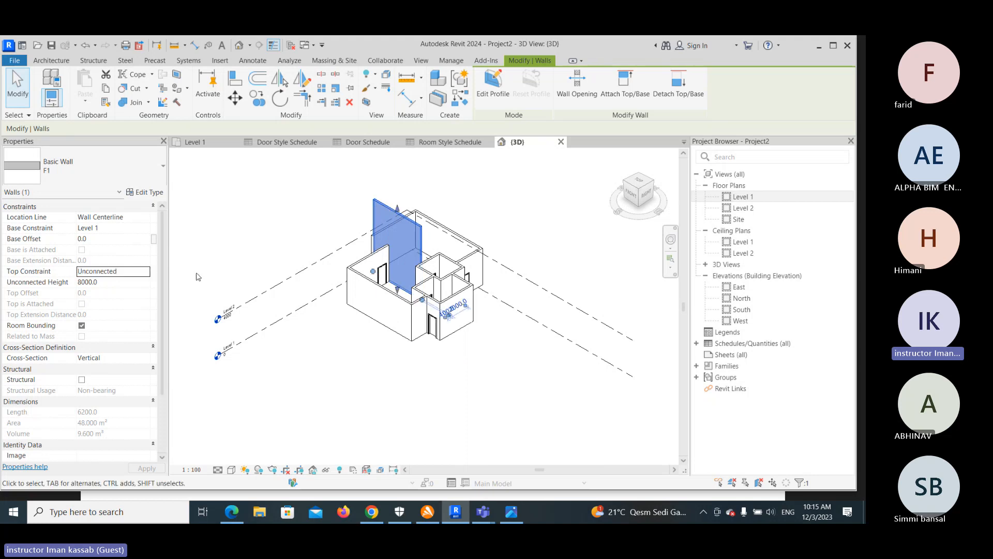
click(146, 272)
click(130, 300)
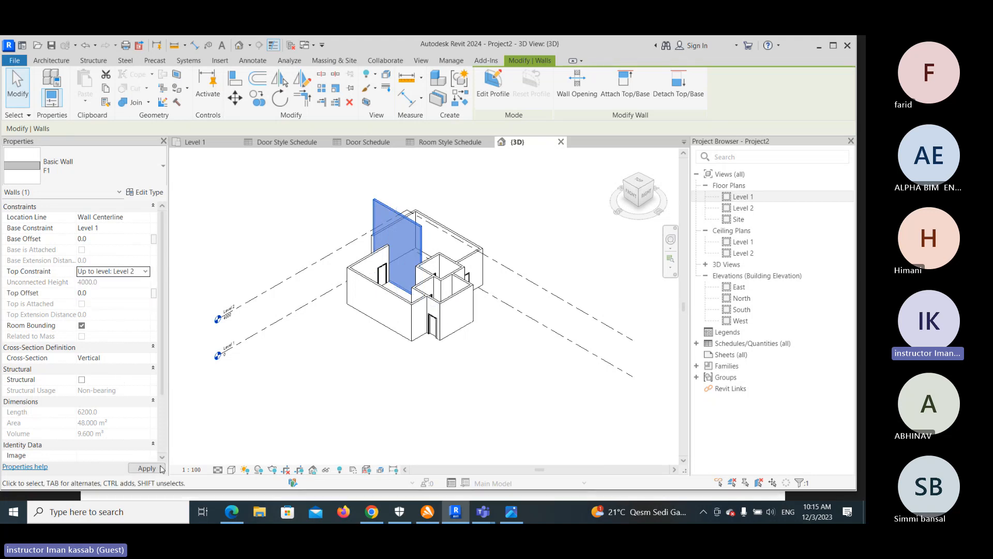
click(146, 468)
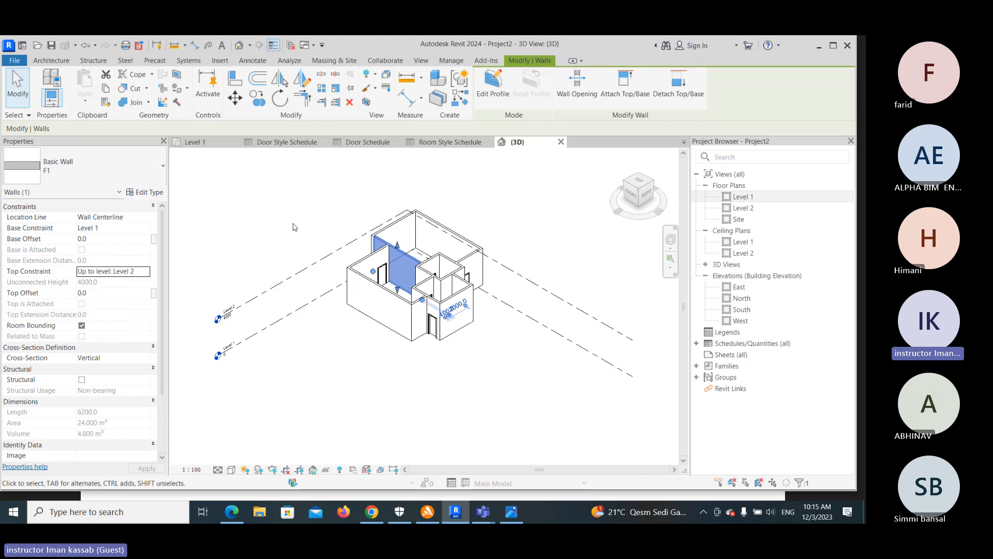
click(350, 218)
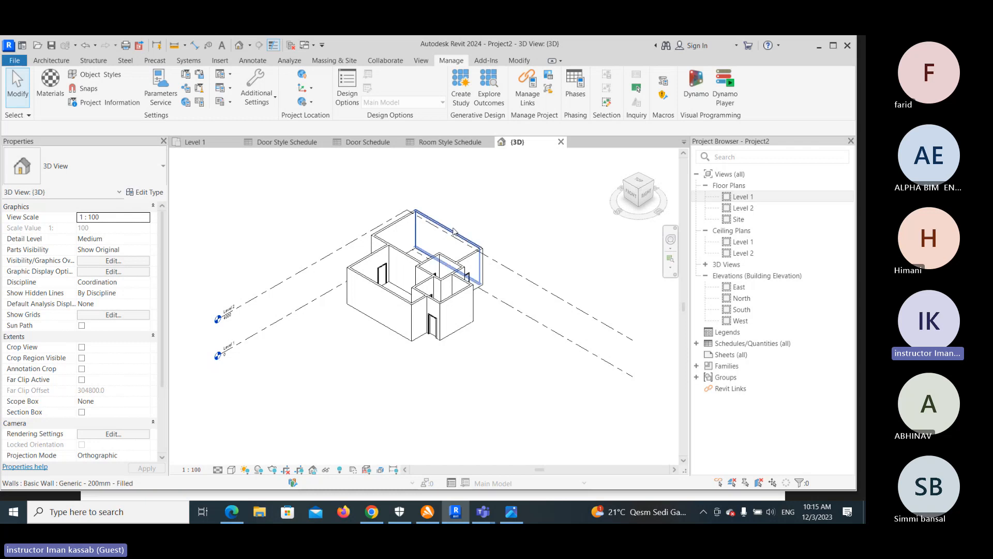
- Open the Level 2 floor plan
double_click(744, 211)
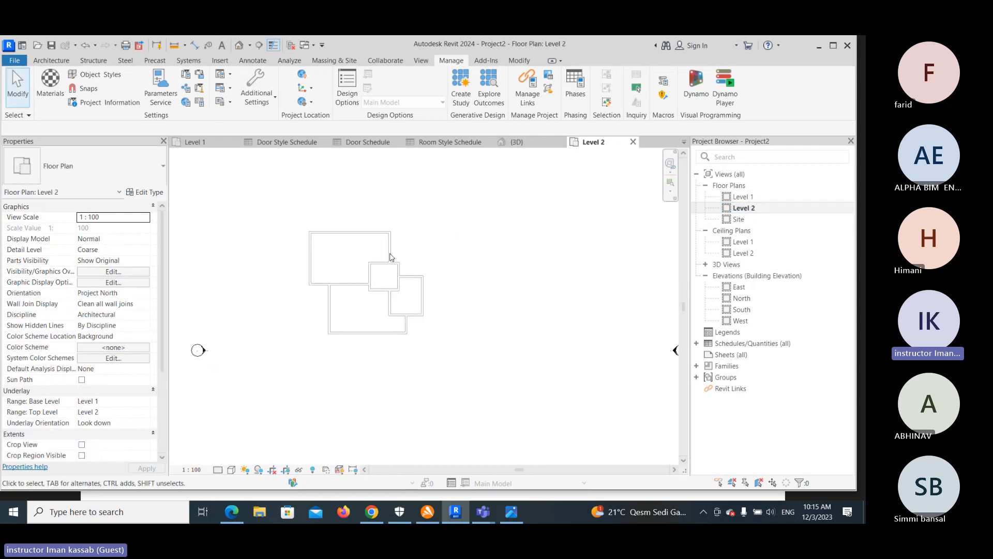
scroll(390, 258, up, 2)
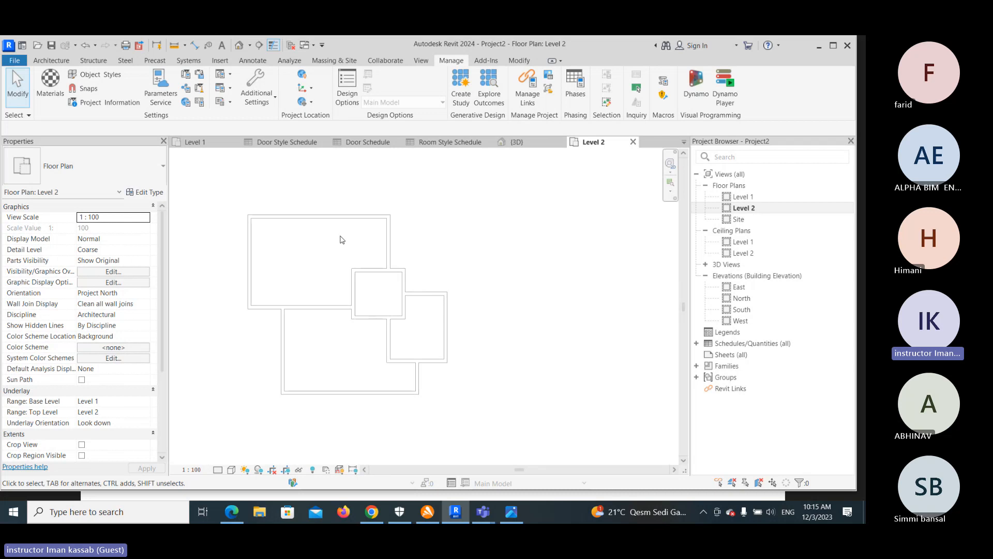
click(51, 60)
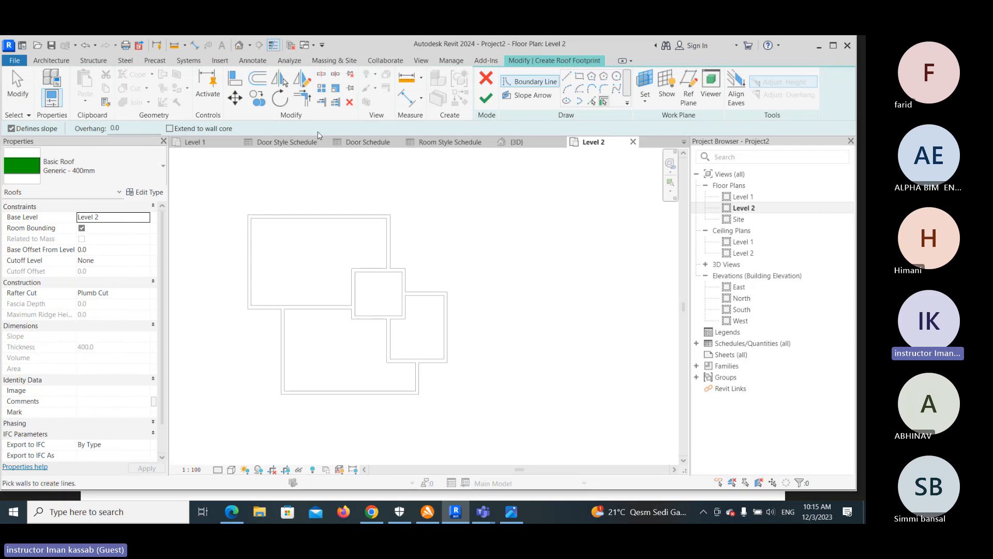
click(130, 128)
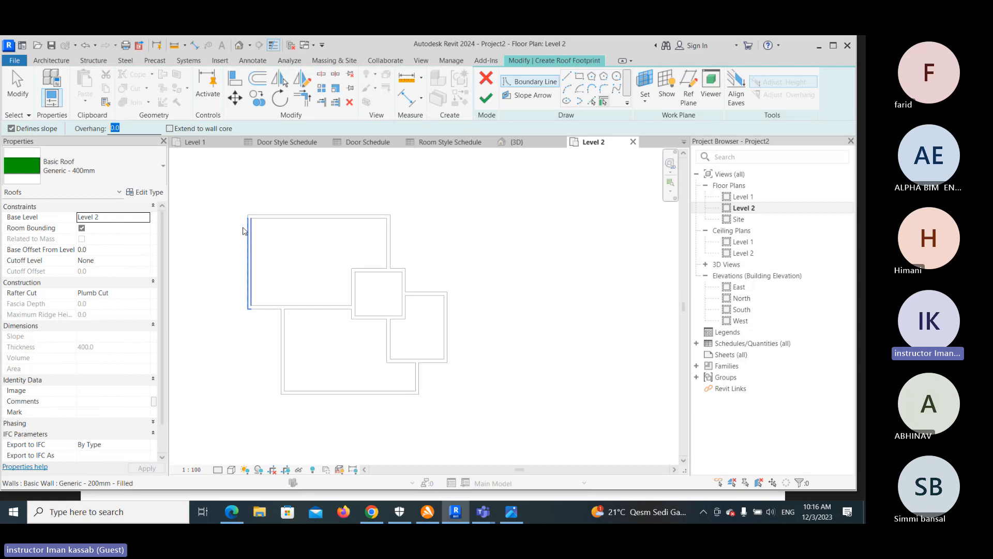
text(1)
click(351, 216)
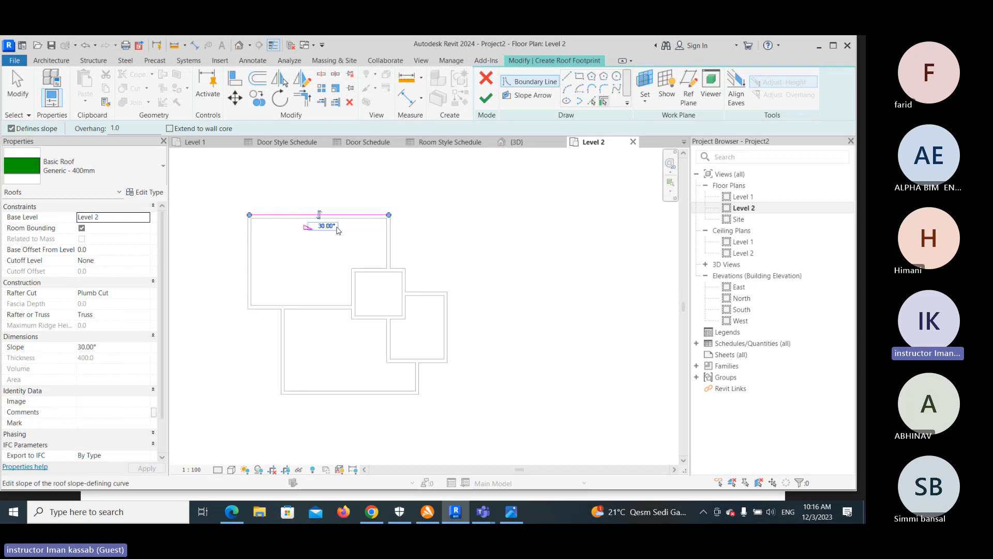
key(ctrl+z)
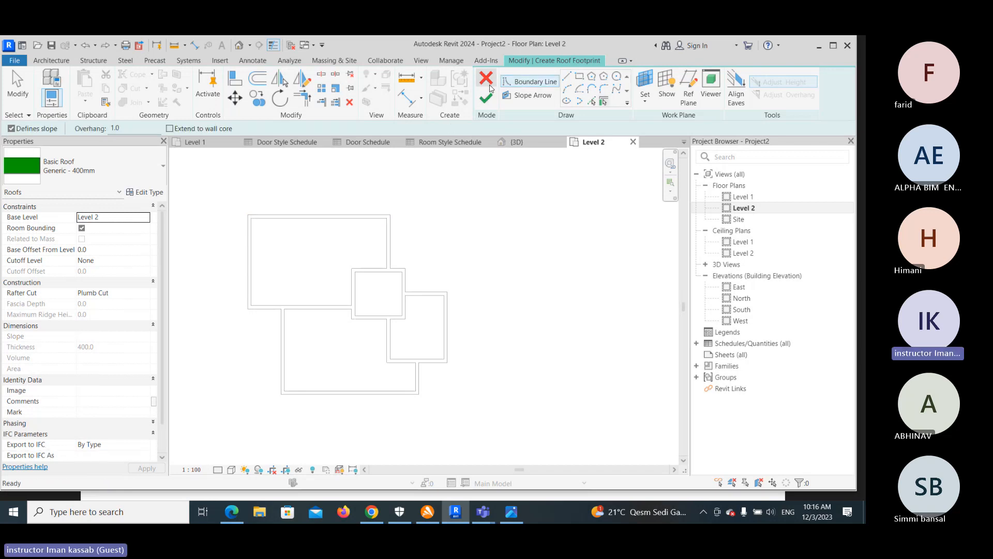
click(489, 83)
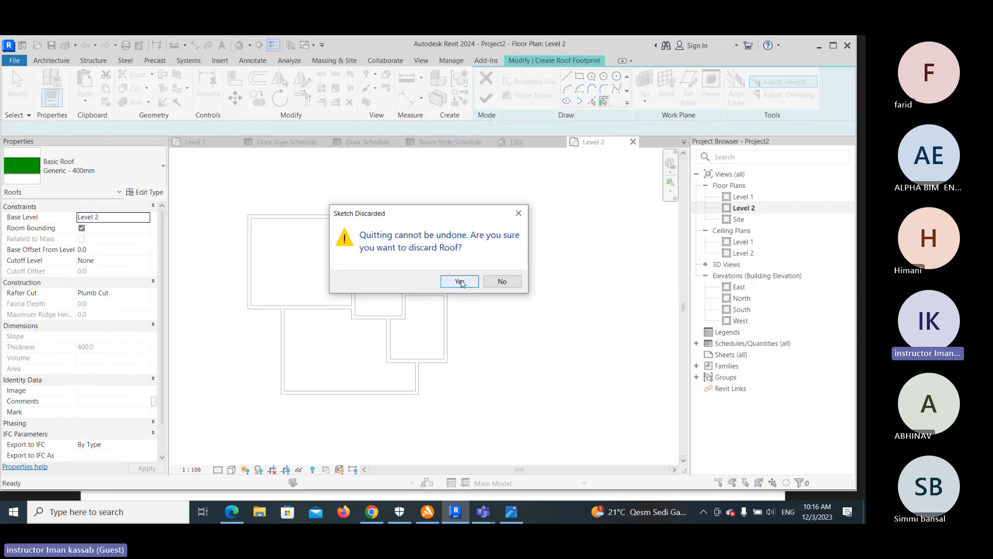
click(460, 282)
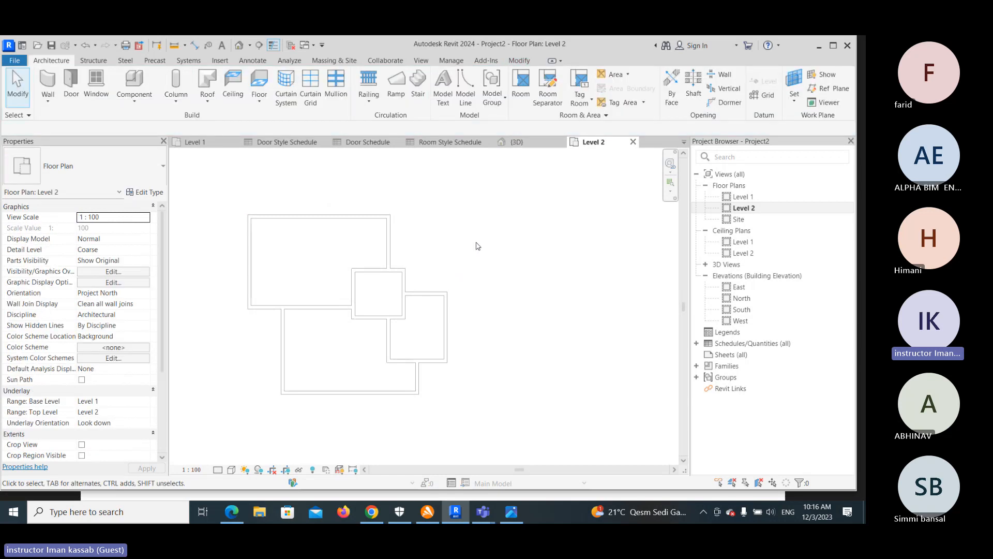
- Change the project's length units to meters with 3 decimal places
key(u)
key(n)
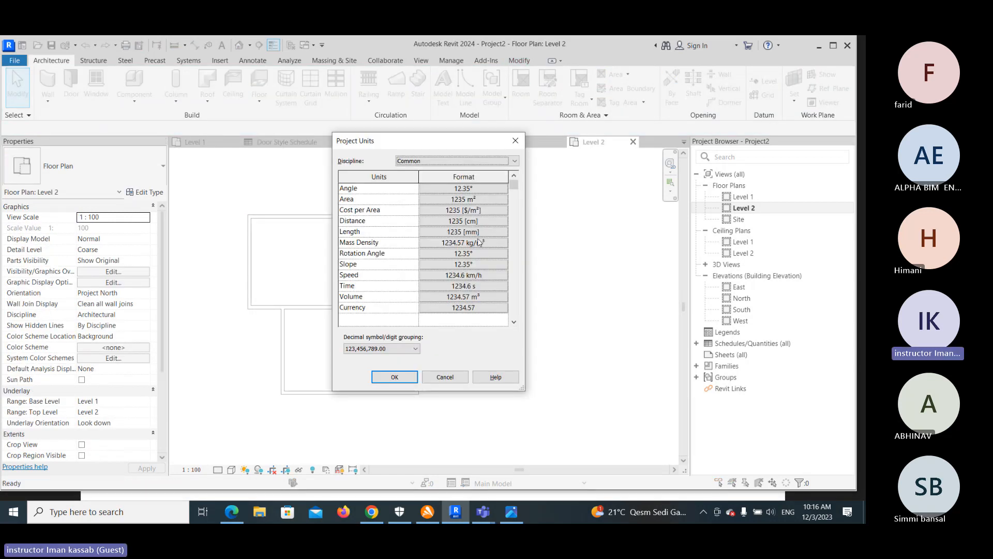
click(463, 231)
click(456, 207)
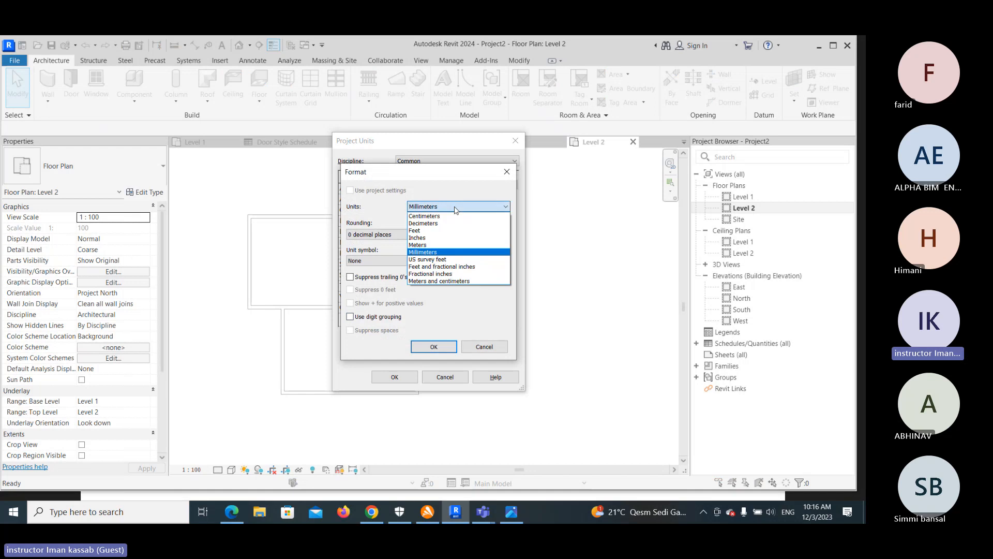
click(437, 245)
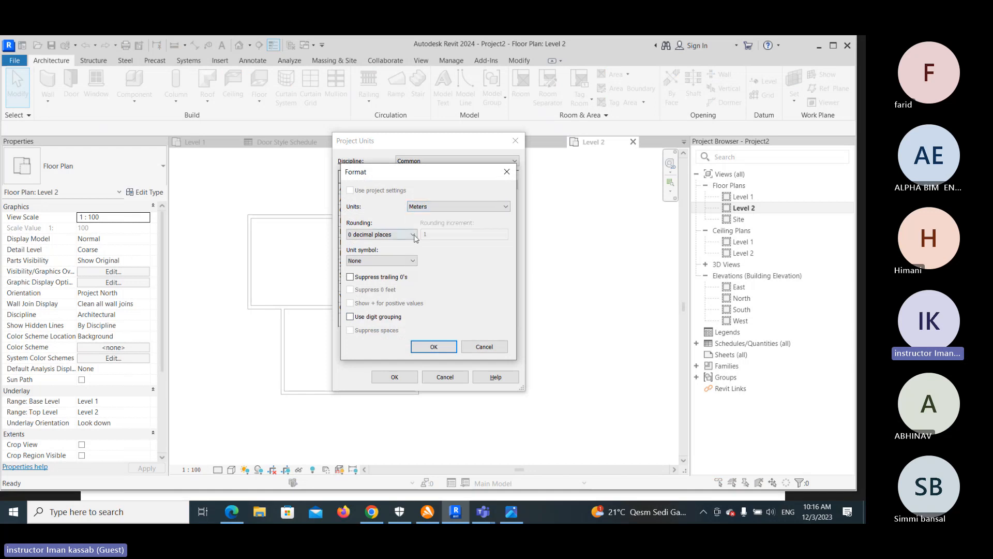
click(415, 237)
click(402, 288)
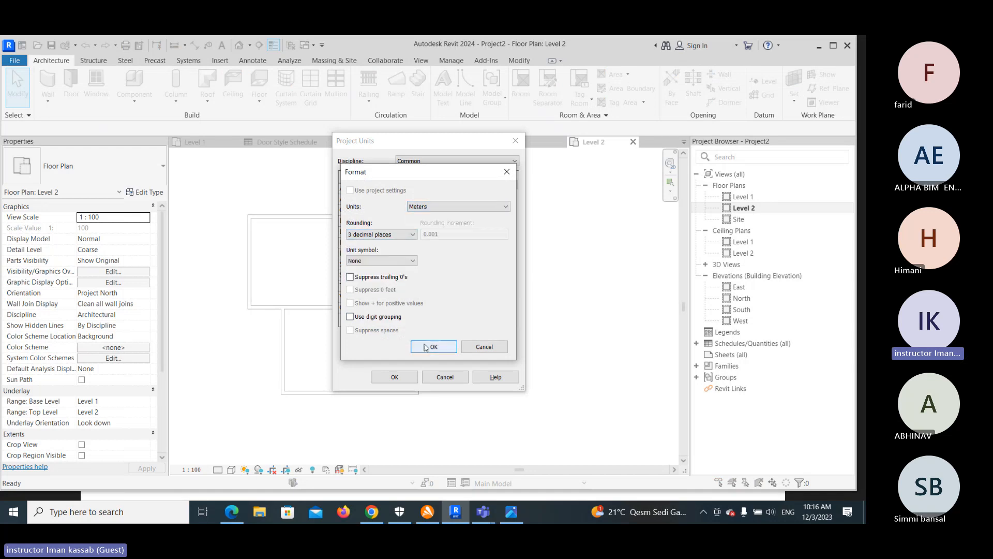
click(433, 347)
click(395, 377)
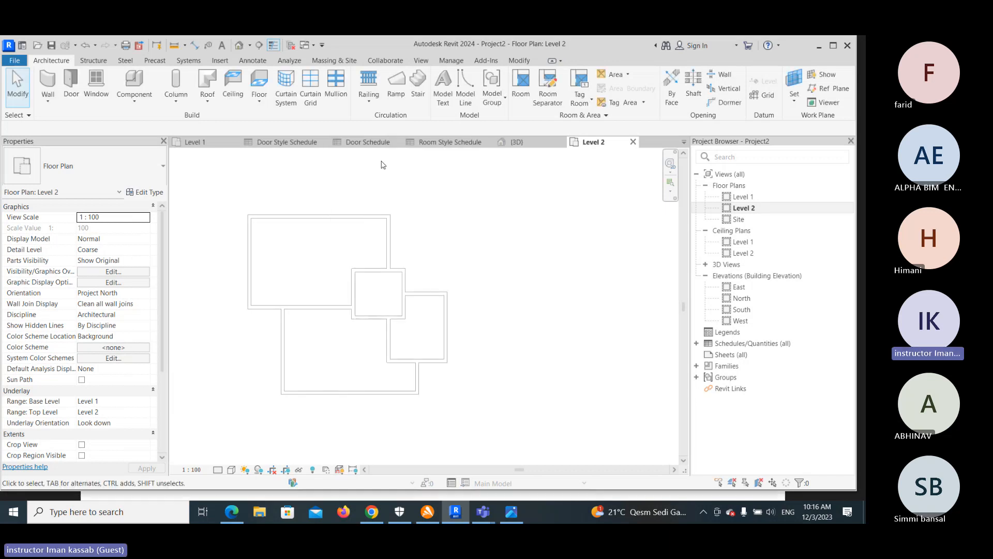
- Begin a footprint roof on Level 2 with a 1 m overhang, picking the north, west and south walls of the northwest room as boundaries
click(207, 83)
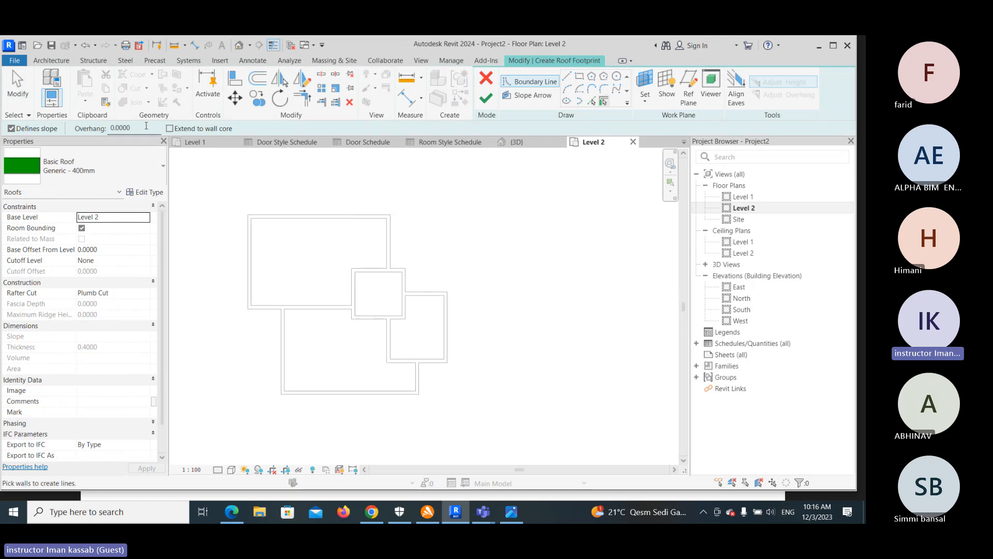
drag(142, 127, 76, 133)
text(1)
key(Return)
click(344, 216)
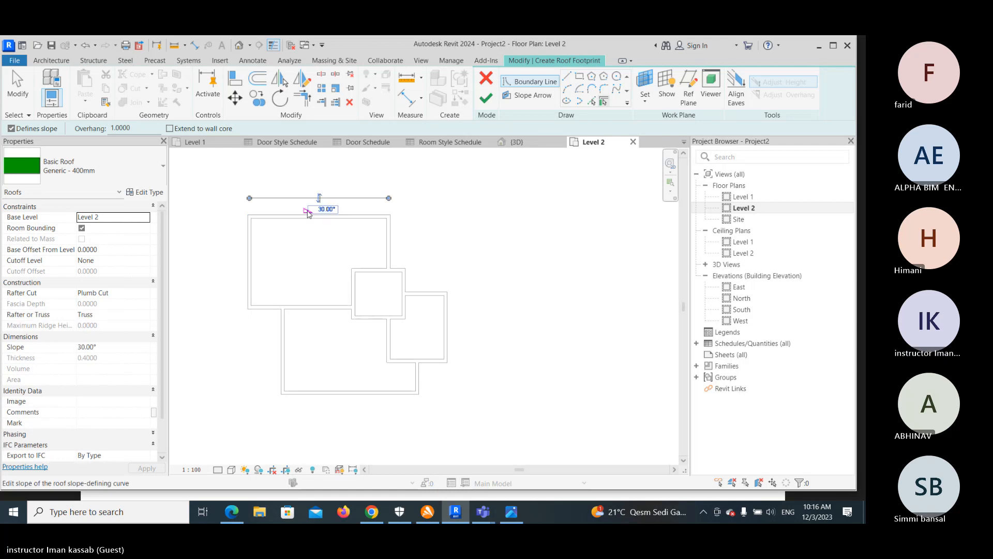
click(244, 252)
click(262, 318)
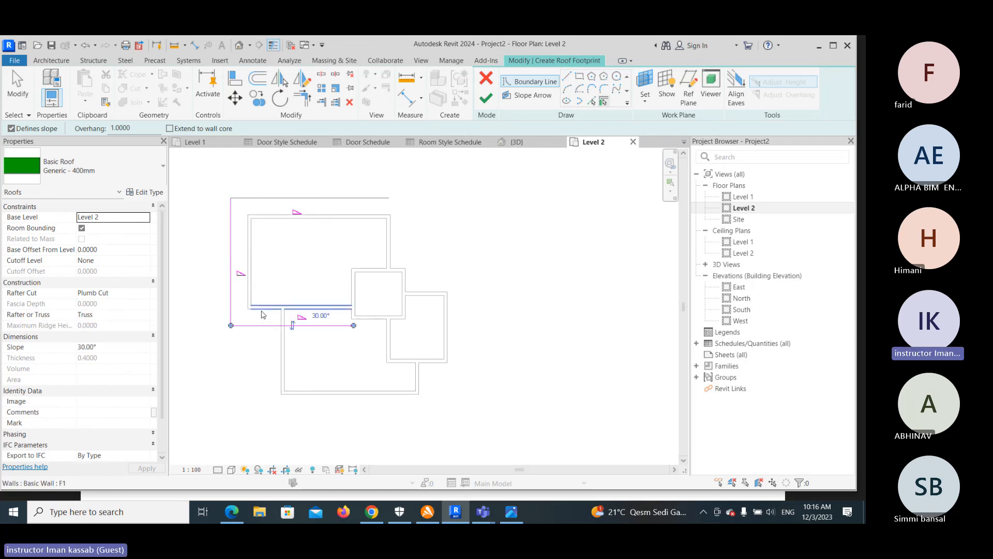
- Add the outer walls of the south and east rooms and the northwest room's east wall as sloped roof boundaries with a 1 m overhang
click(283, 388)
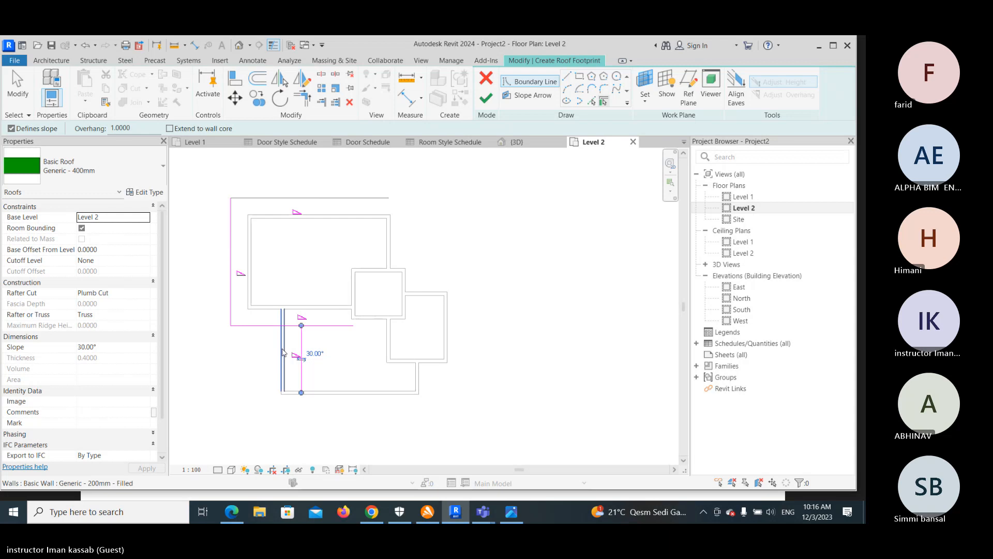
key(ctrl+z)
click(315, 400)
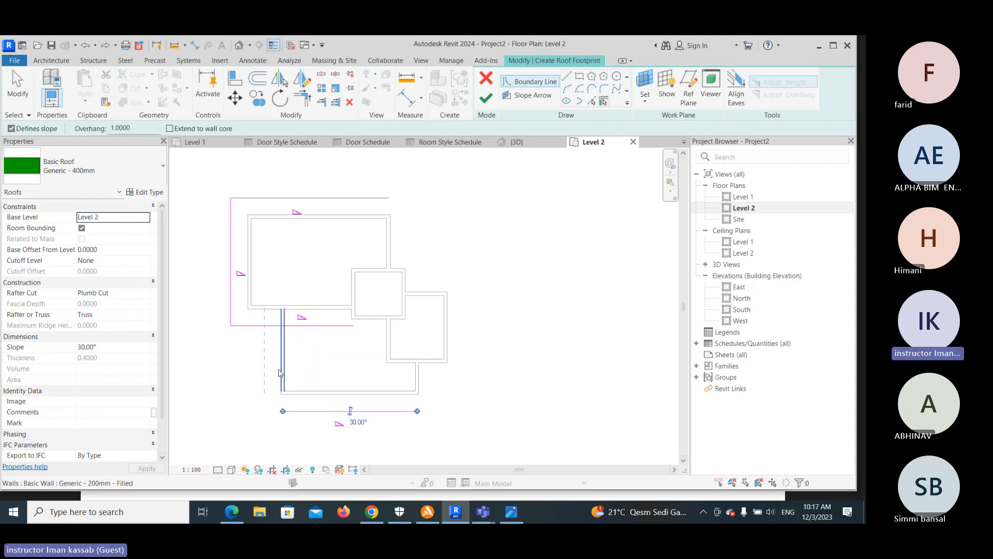
click(281, 370)
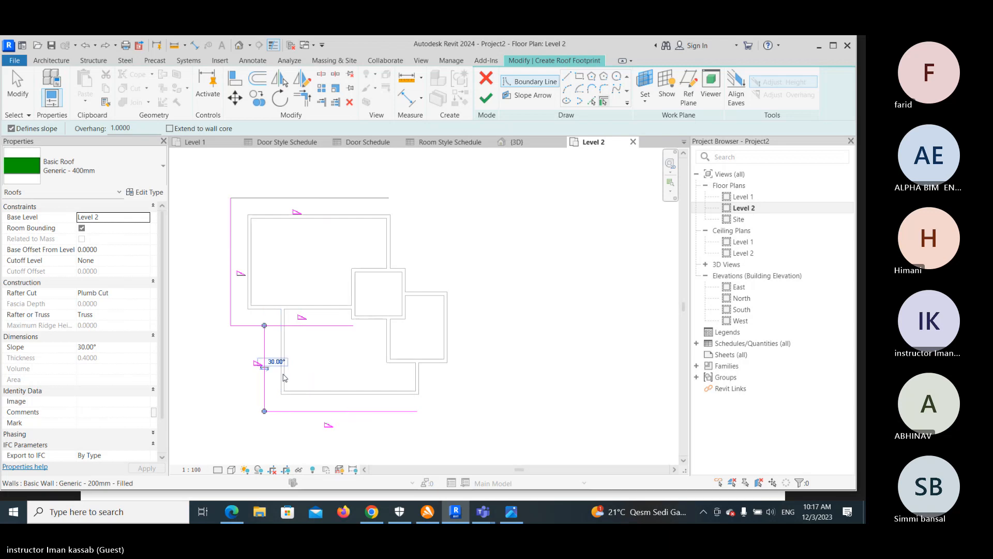
click(418, 380)
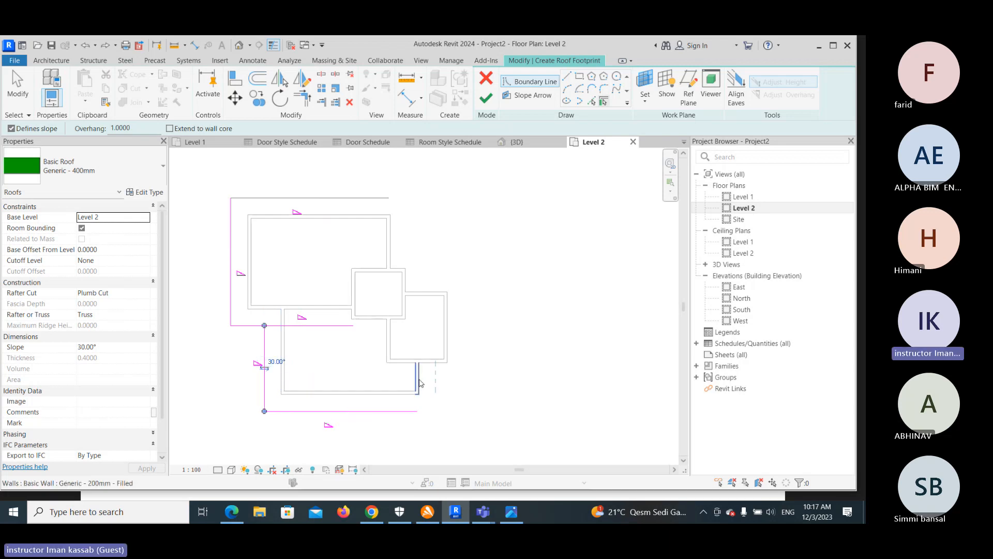
click(421, 293)
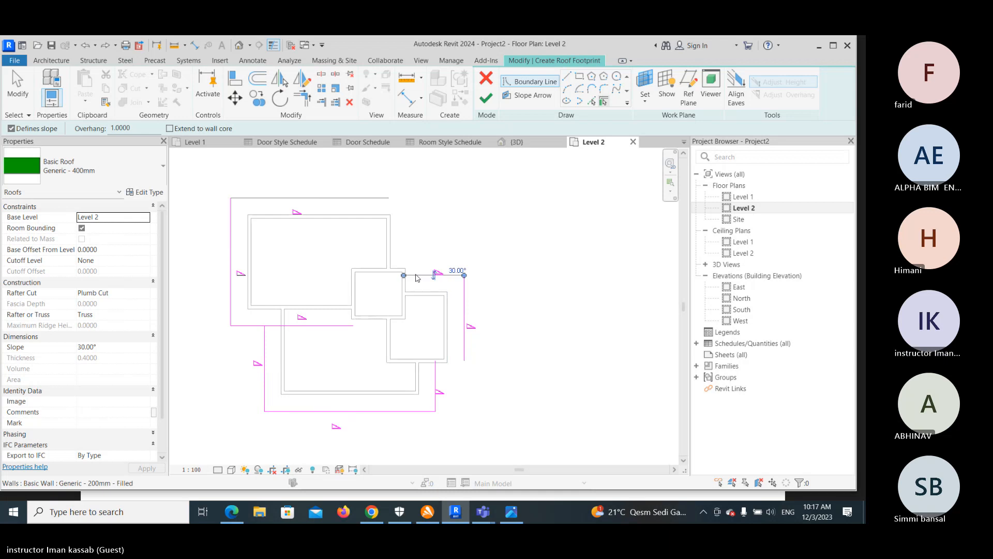
click(399, 231)
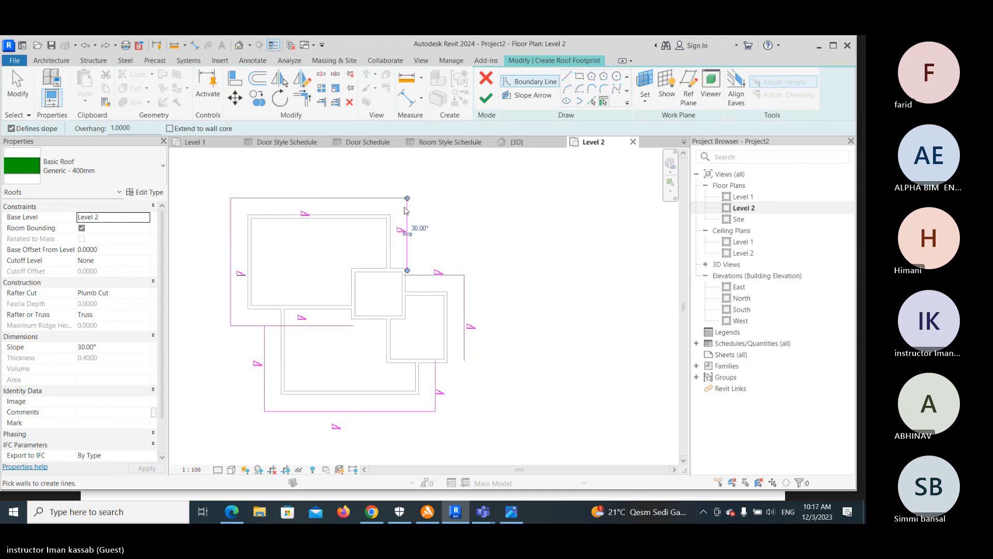
- Trim the roof boundaries into corners between the northwest and east rooms and between the northwest and south rooms
key(Escape)
key(Escape)
key(t)
key(r)
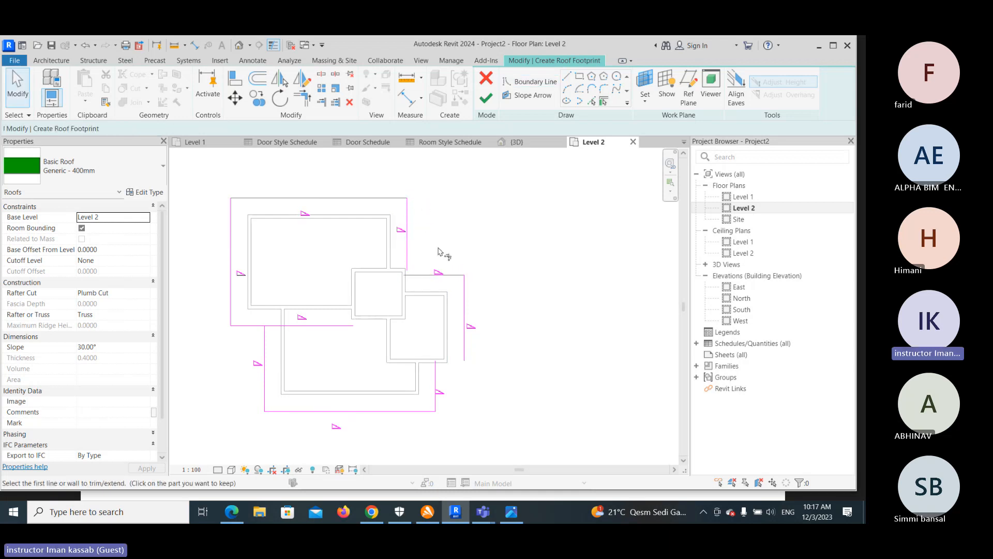
click(407, 254)
click(420, 275)
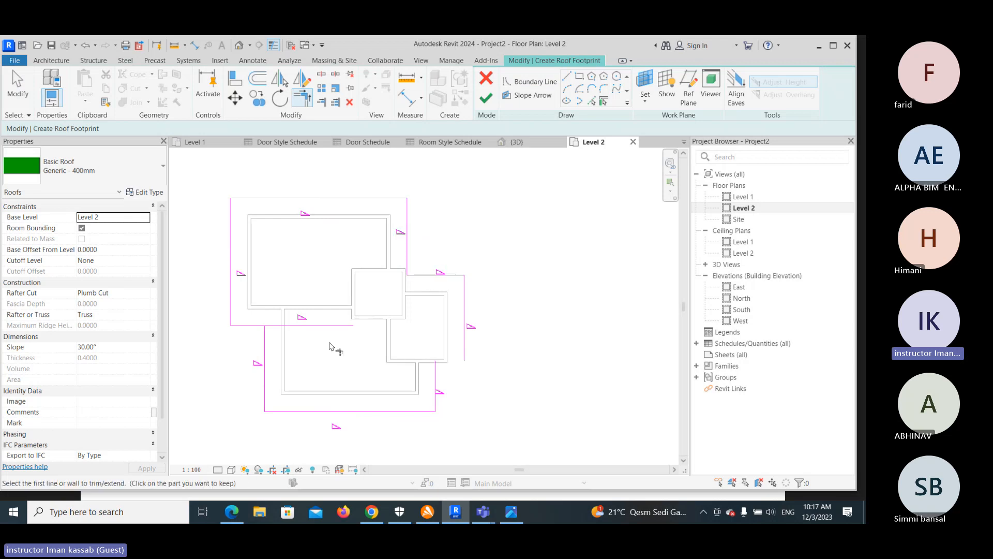
click(289, 326)
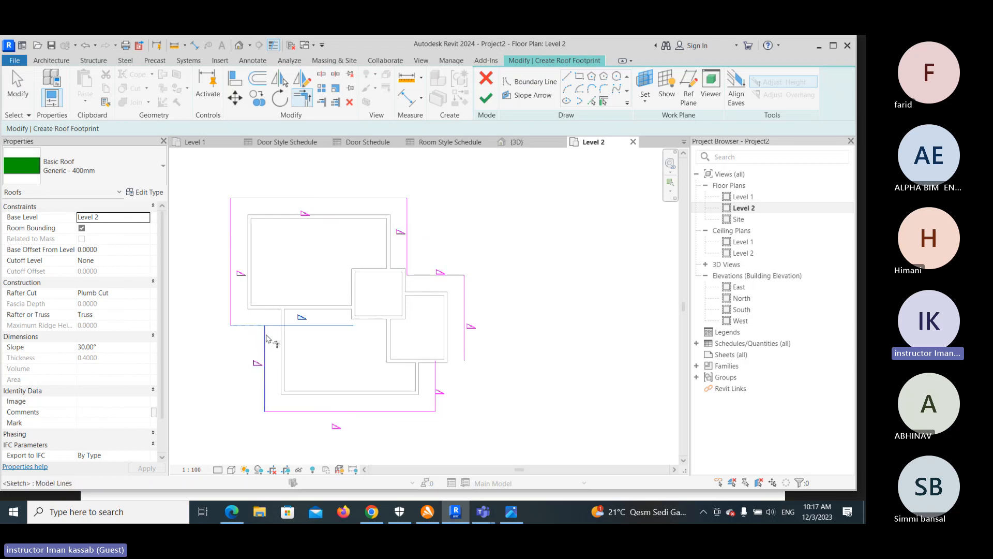
click(264, 340)
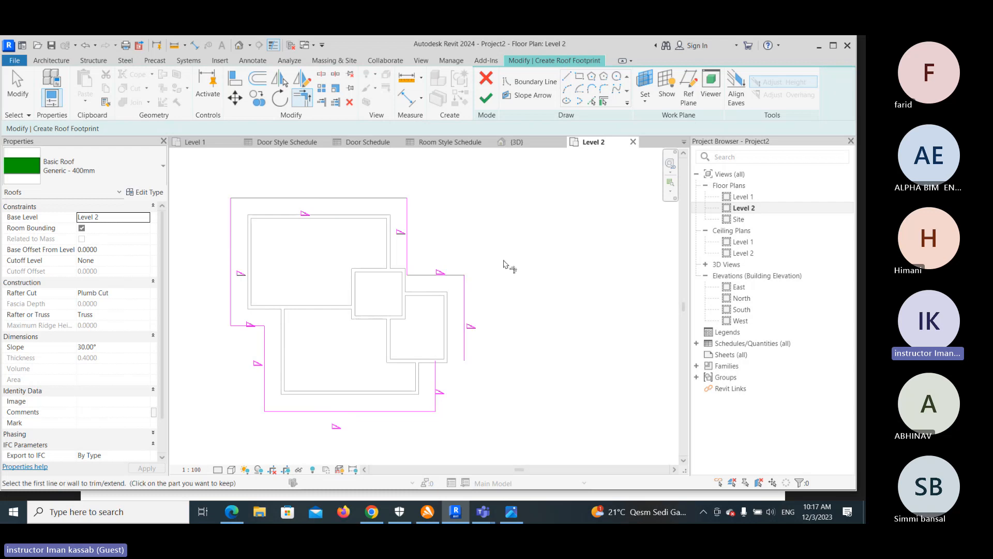
- Add the east room's south wall as a roof boundary and trim it to the south room's east boundary line
click(604, 102)
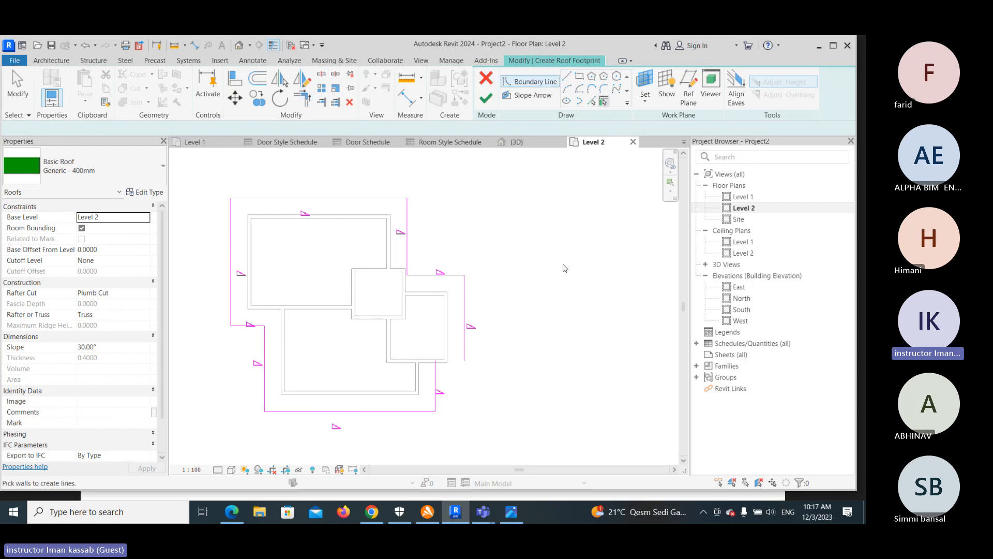
click(448, 369)
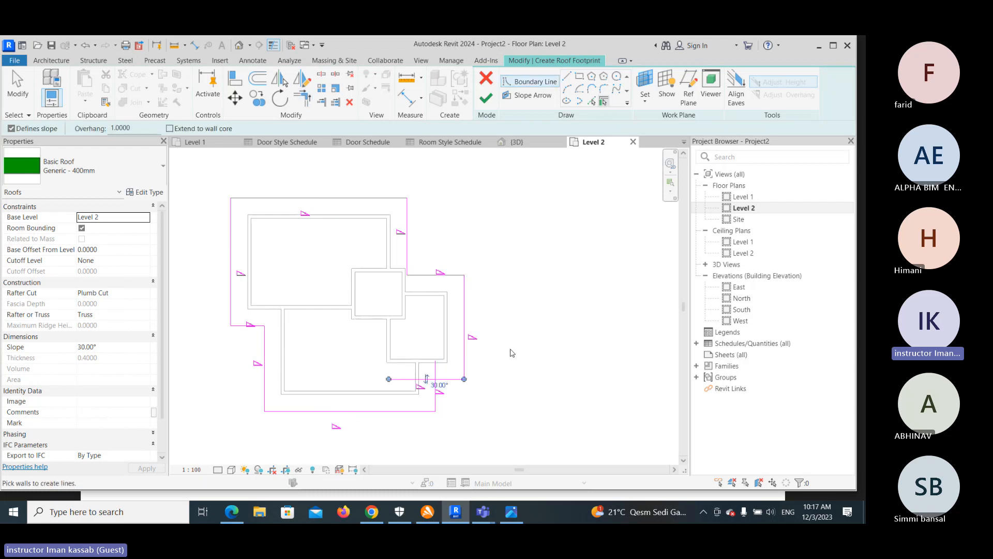
key(t)
key(r)
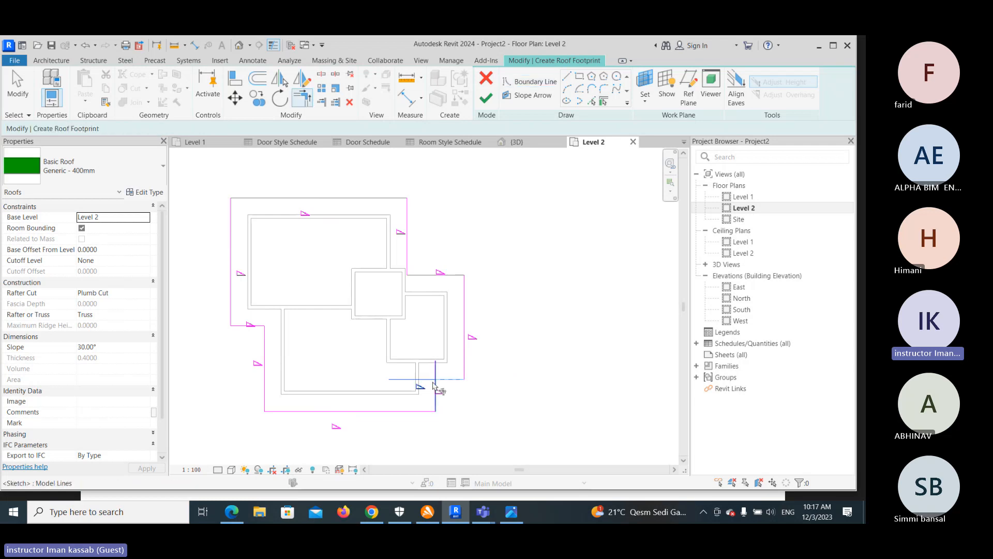
click(437, 382)
click(436, 404)
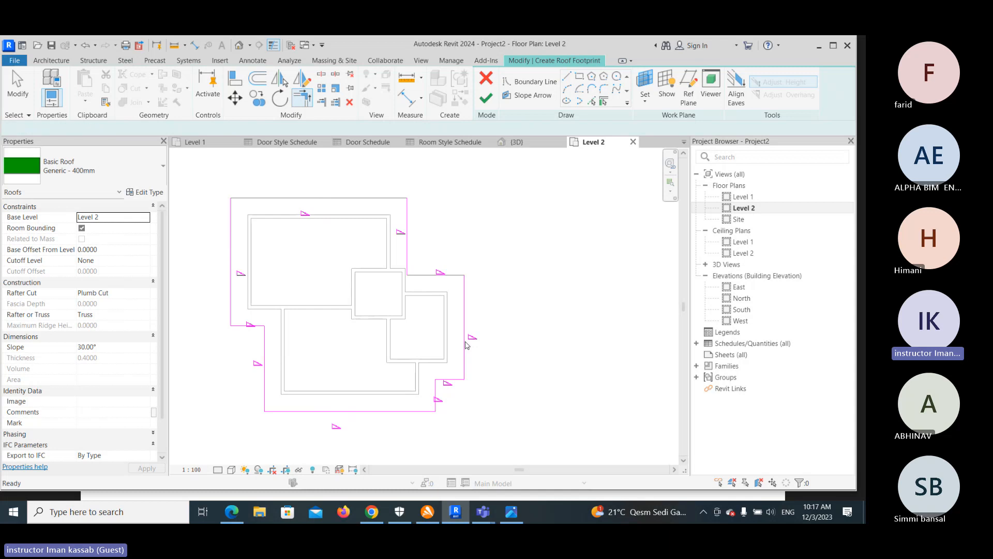
key(Escape)
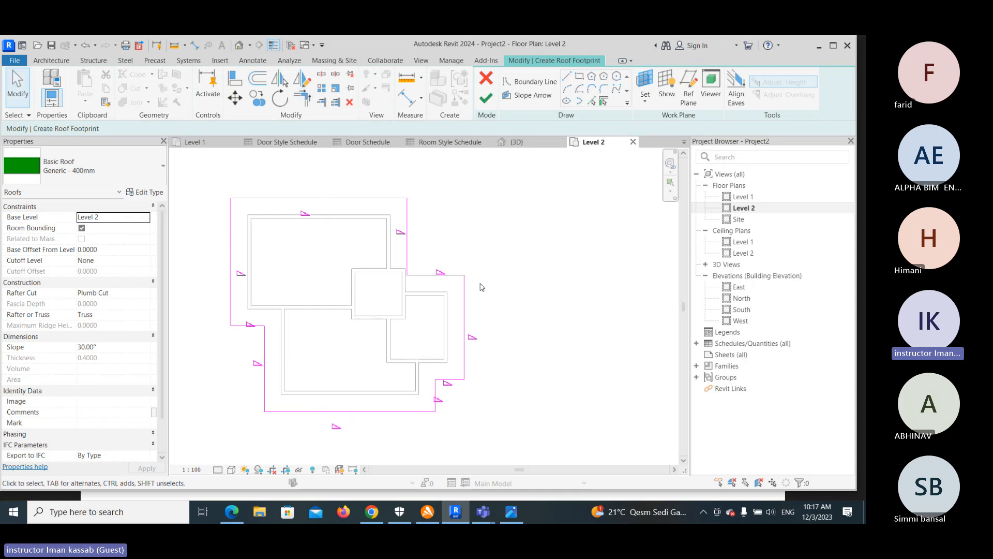
- Finish the footprint roof sketch and open the default 3D view
click(485, 97)
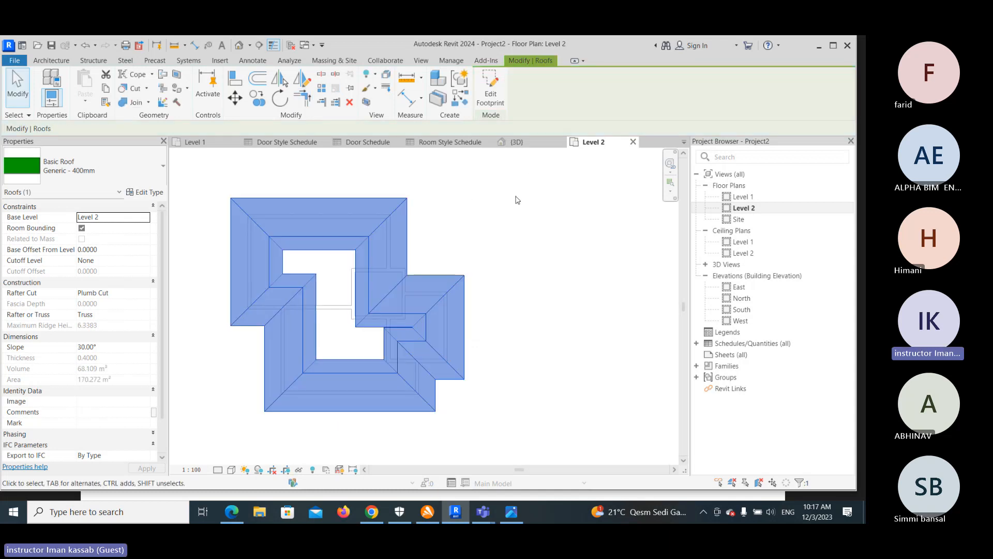
key(Escape)
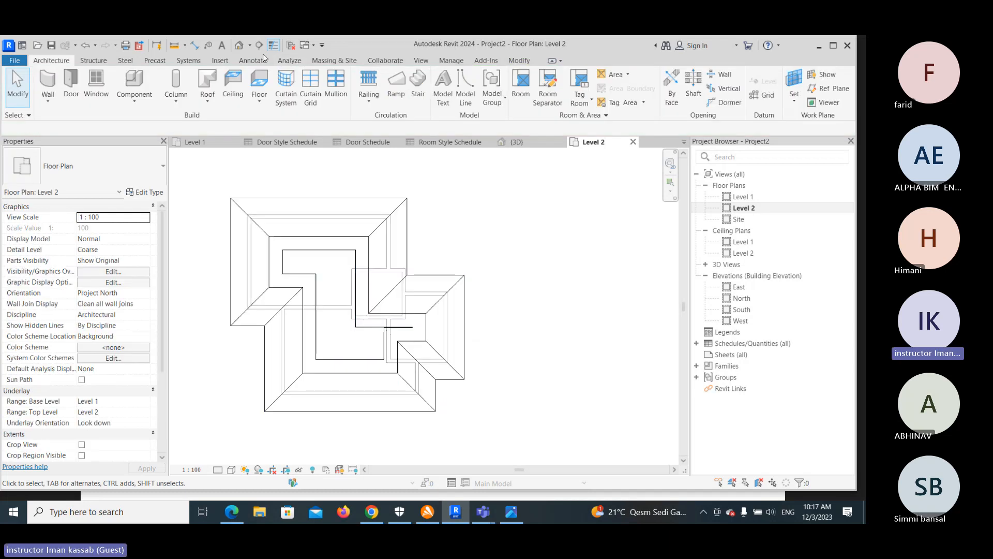
click(239, 46)
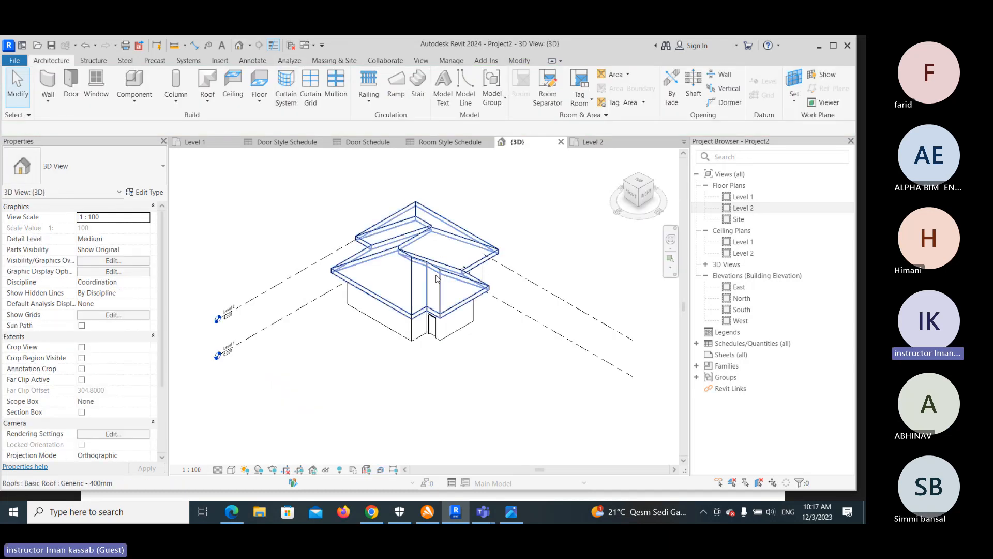
- Examine the shape of the new roof and its overhangs from several sides in 3D
shift+middle_drag(461, 340, 374, 301)
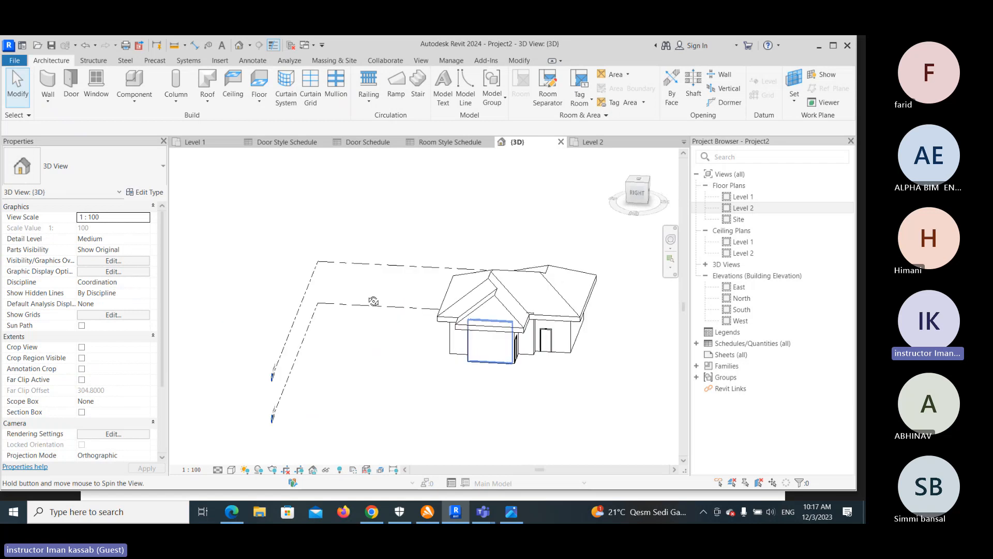
shift+middle_drag(589, 376, 478, 414)
scroll(588, 404, up, 2)
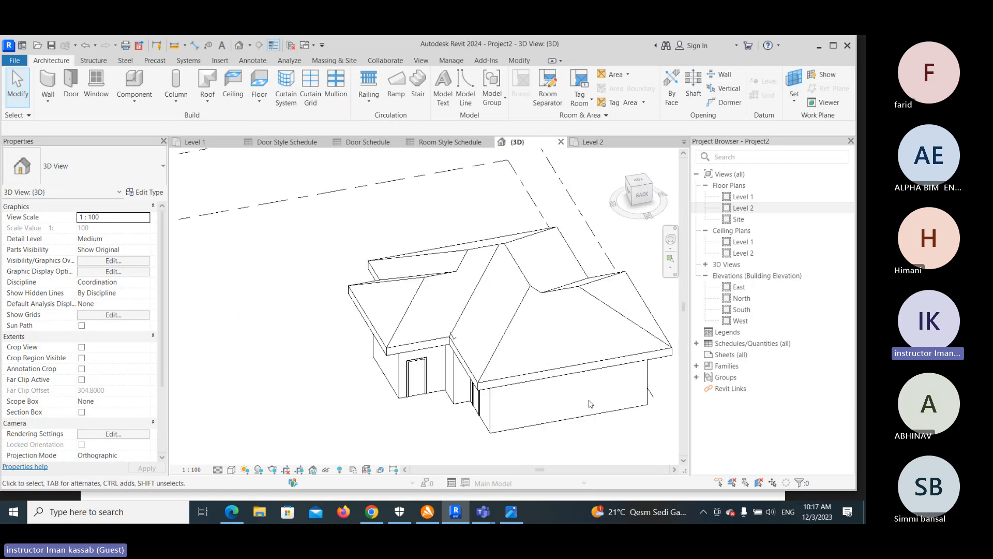
scroll(589, 401, down, 3)
drag(403, 367, 347, 233)
key(e)
key(h)
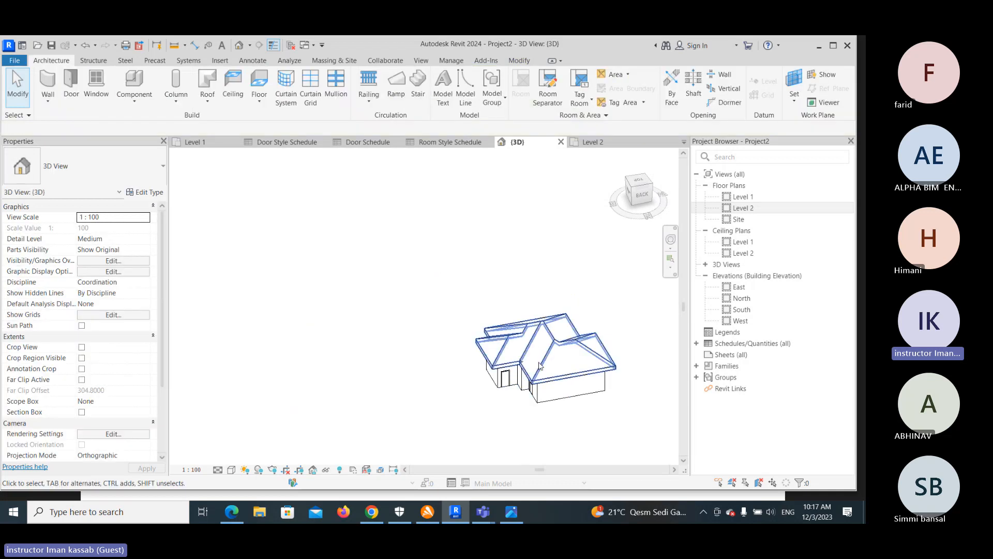
scroll(539, 366, up, 5)
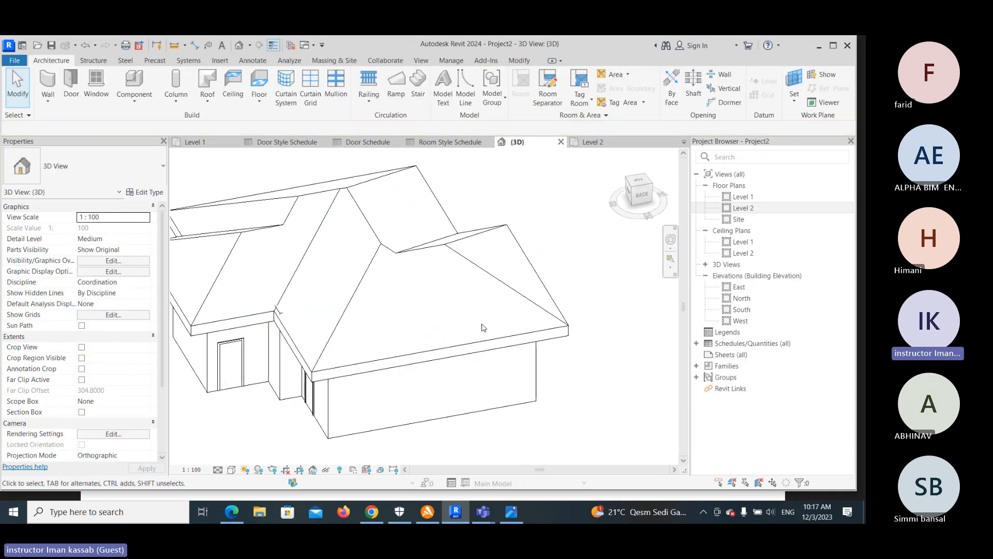
- Set the 3D view's visual style to Shaded and inspect the roof from the front-right corner
key(s)
key(d)
mouse_move(462, 375)
middle_down()
mouse_move(517, 374)
mouse_move(505, 320)
mouse_move(510, 223)
mouse_move(410, 302)
middle_up()
shift+middle_drag(327, 292, 440, 398)
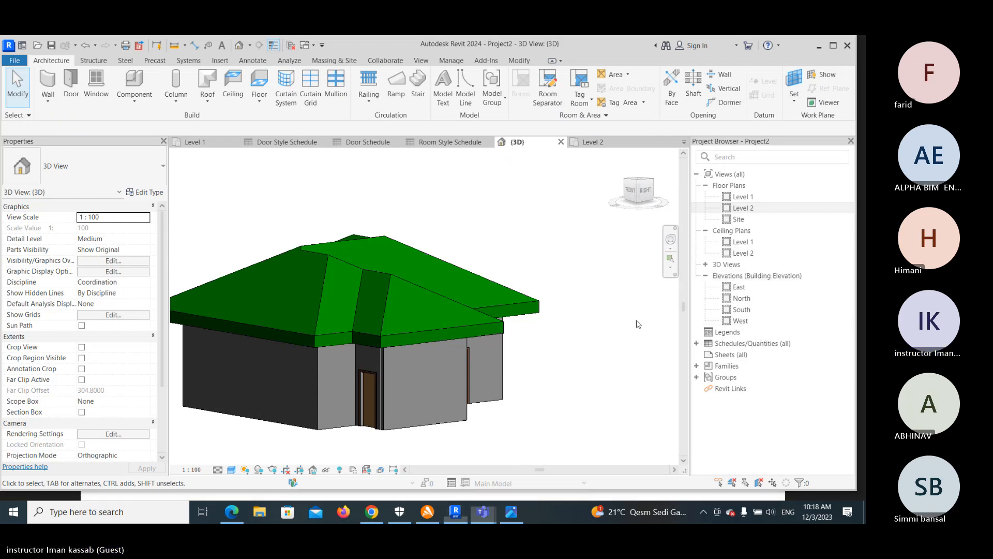
- Open the South elevation and copy the Level 2 line 1 m upward as a new level
click(741, 311)
double_click(741, 309)
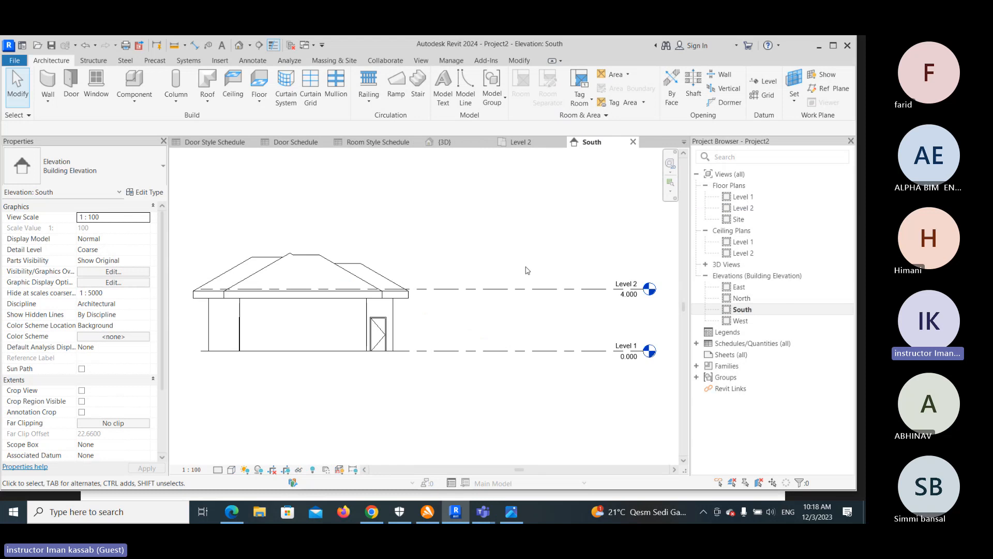
click(536, 288)
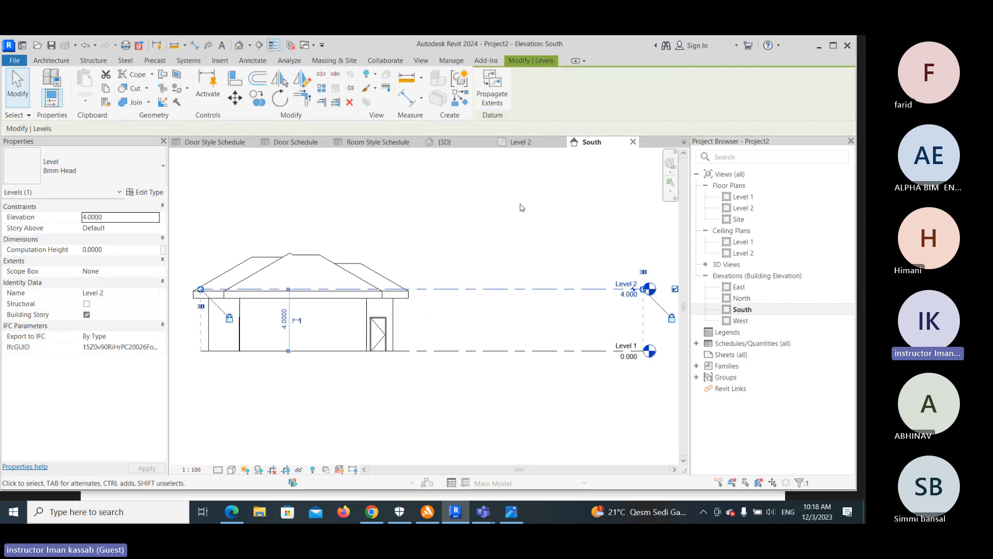
key(c)
key(o)
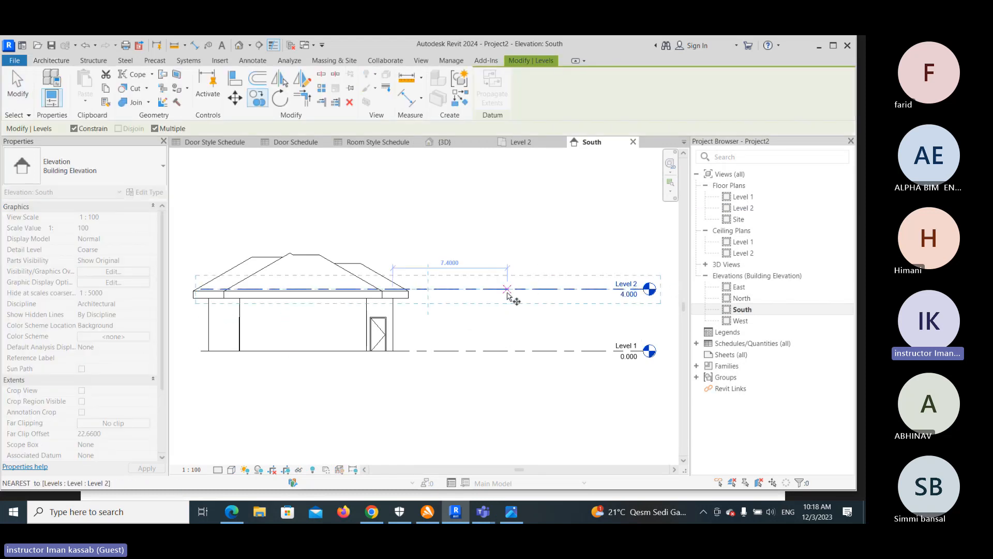
click(508, 290)
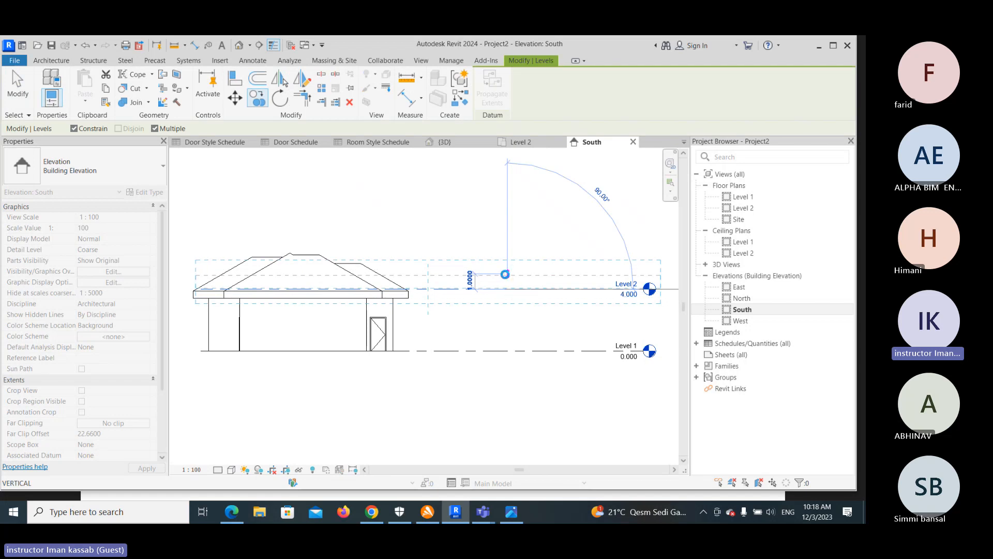
click(506, 273)
key(Escape)
key(Escape)
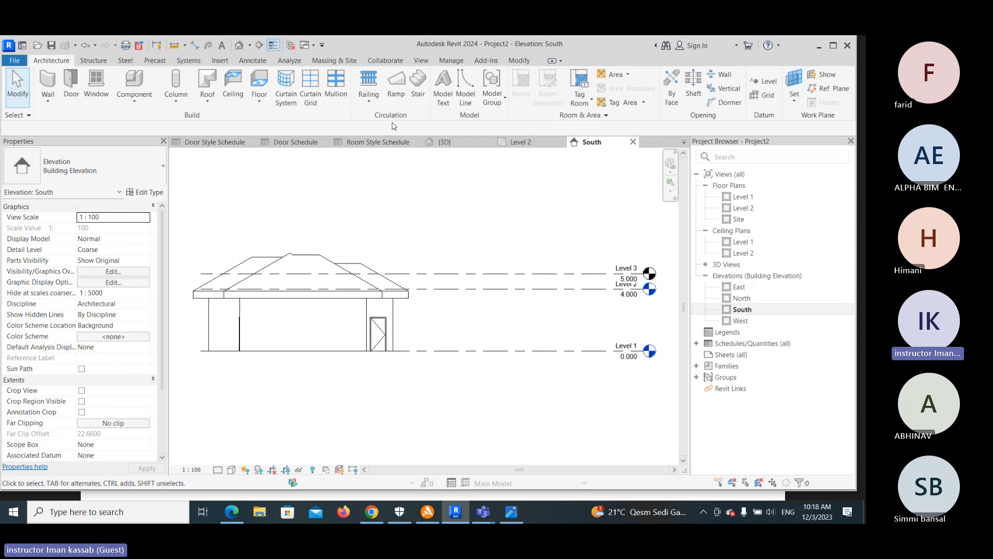
- Create a floor plan view for Level 3
click(419, 61)
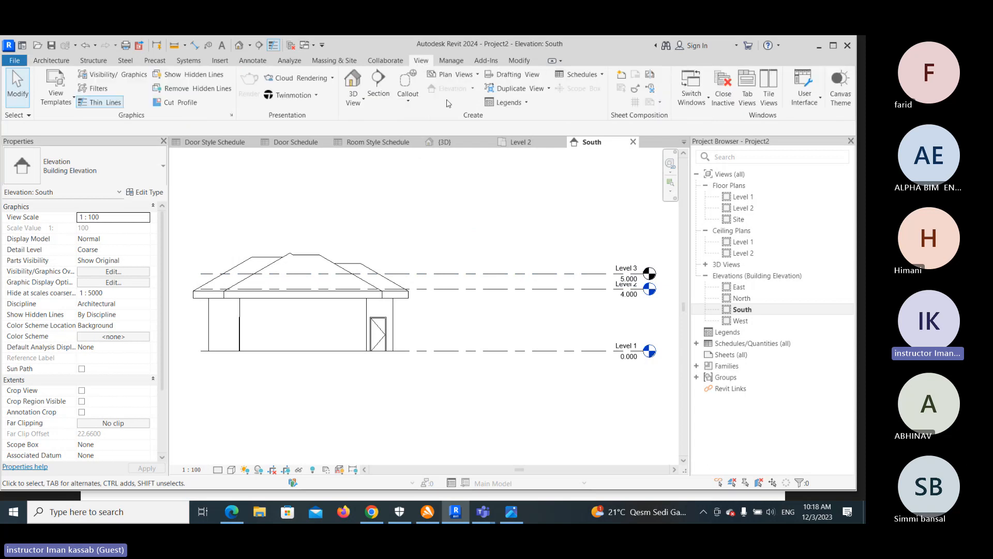
click(466, 78)
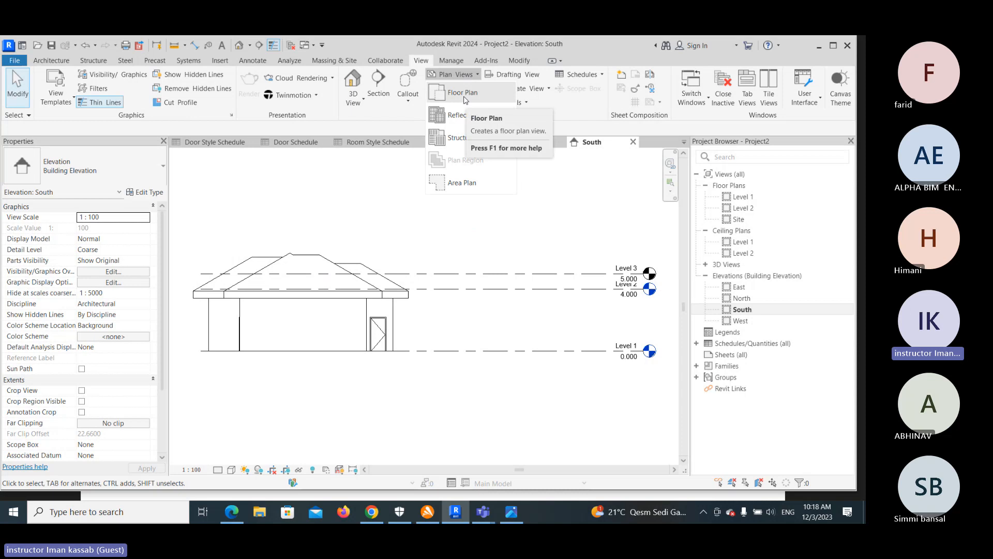
click(465, 96)
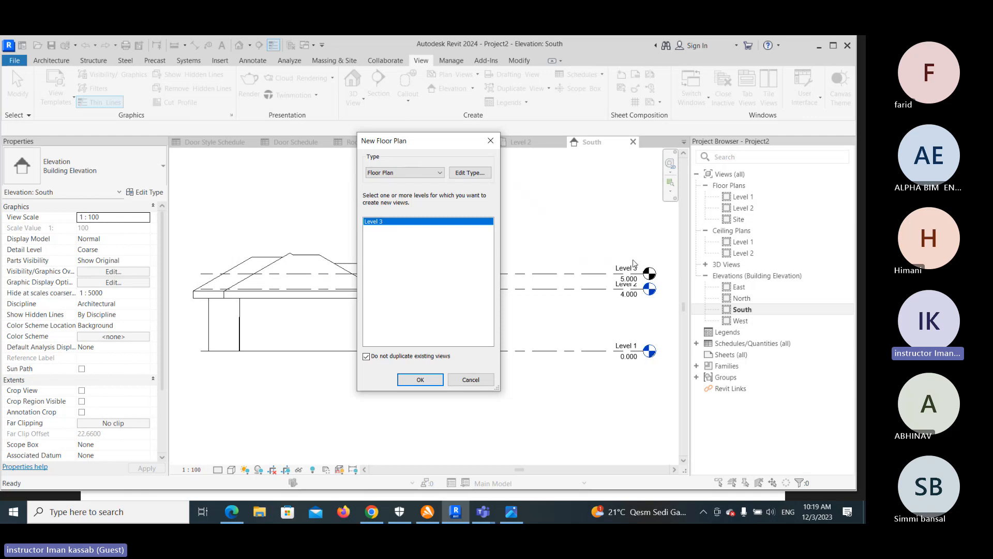
click(420, 379)
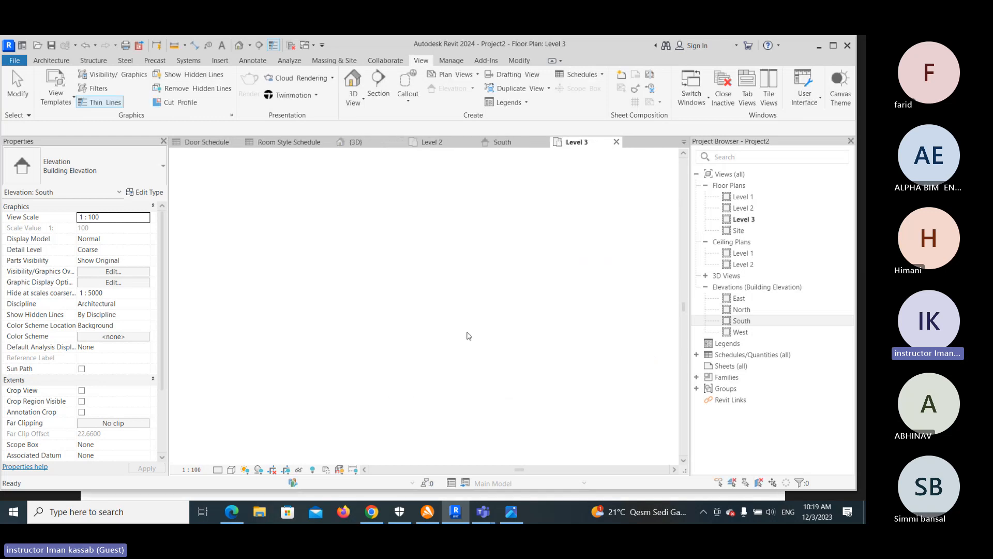
- Return to the South elevation and offset the Level 3 head upward with an elbow, clear of the Level 2 label
double_click(741, 321)
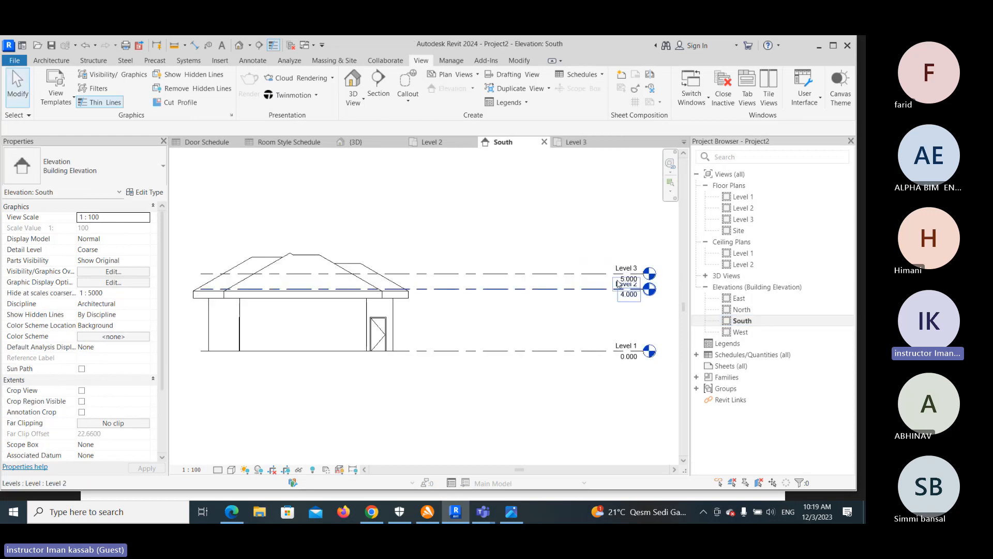
drag(618, 284, 635, 260)
click(581, 246)
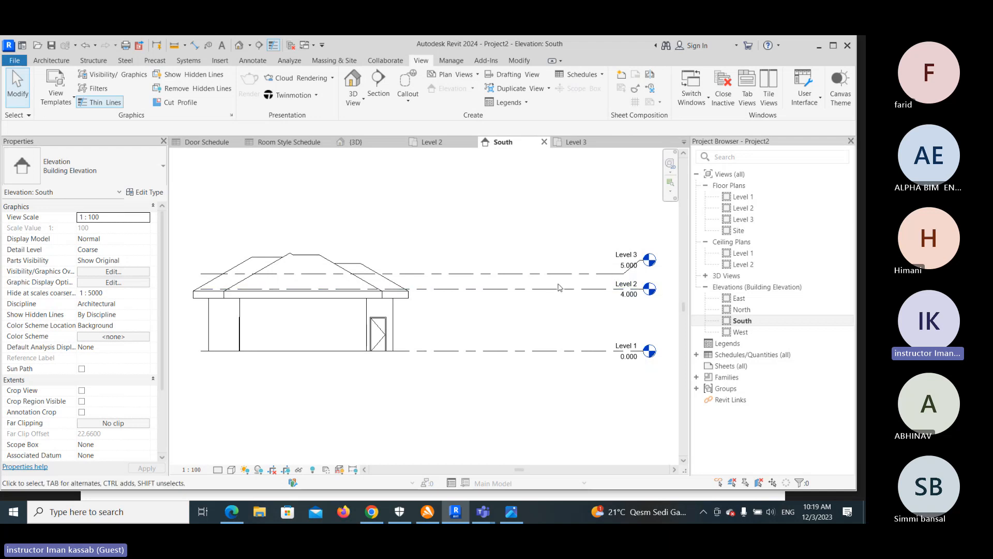
- Copy the Level 1 line vertically upward as a new level at 3.3 m, just below Level 2
click(592, 351)
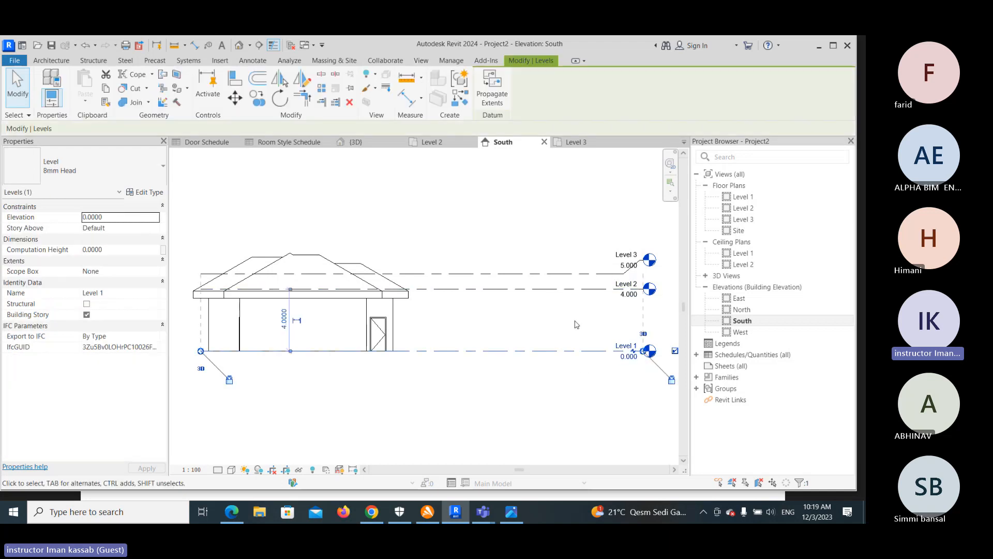
key(o)
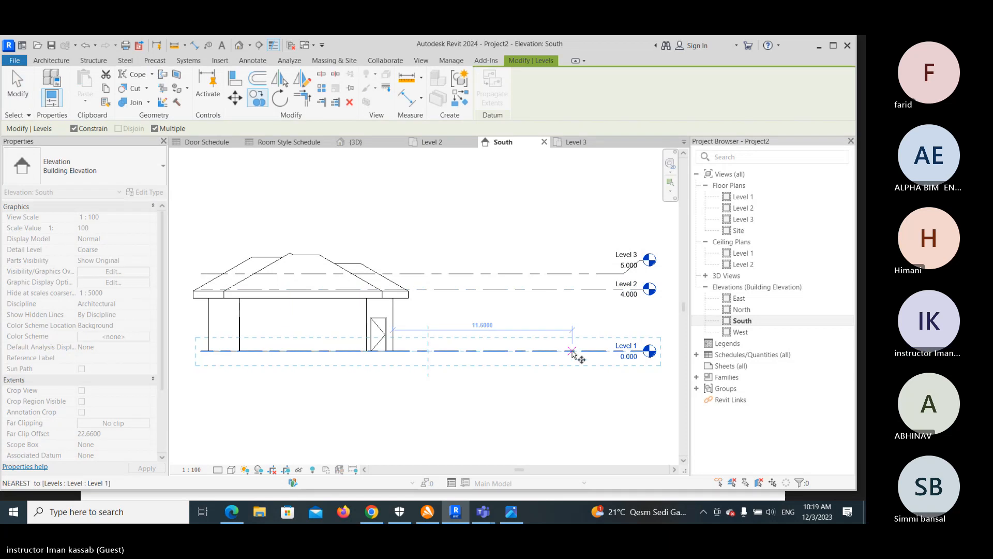
click(572, 350)
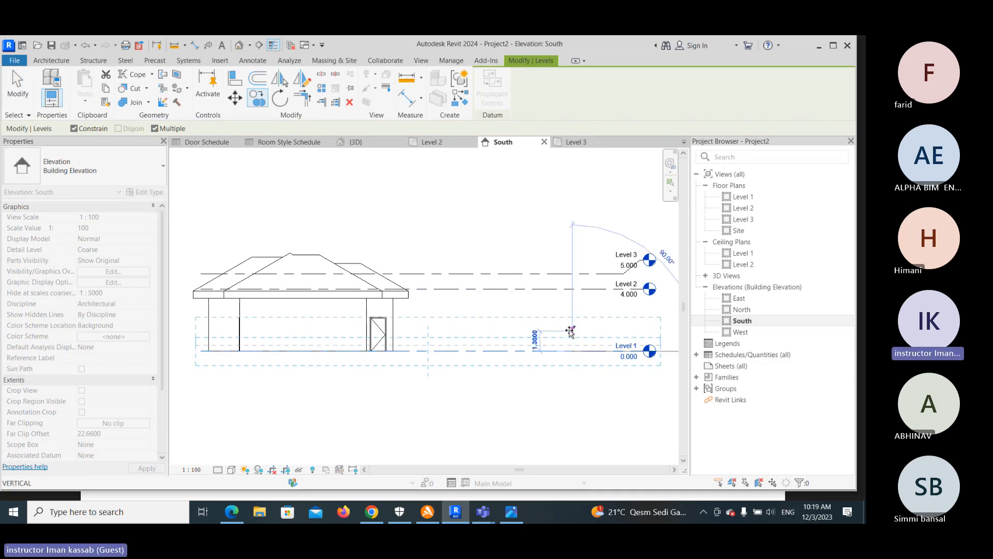
click(575, 300)
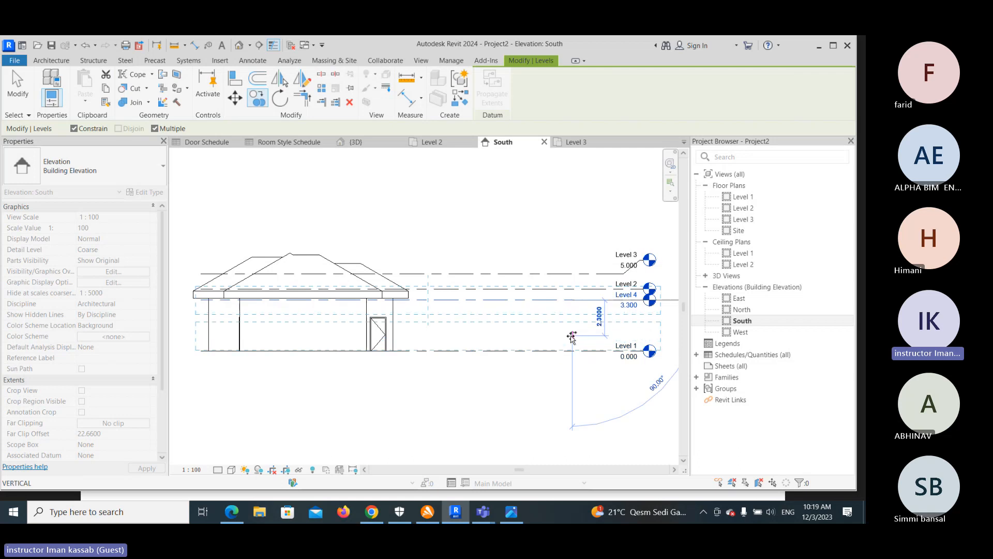
key(Escape)
key(Escape)
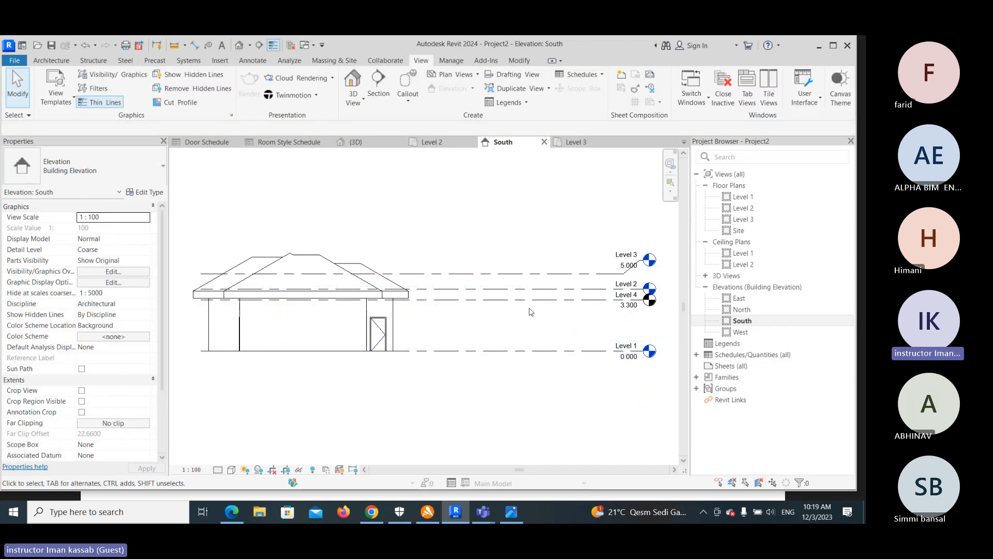
- Move the new level line down to an elevation of 2.1 m, near the top of the door
click(536, 303)
drag(535, 303, 533, 321)
click(515, 226)
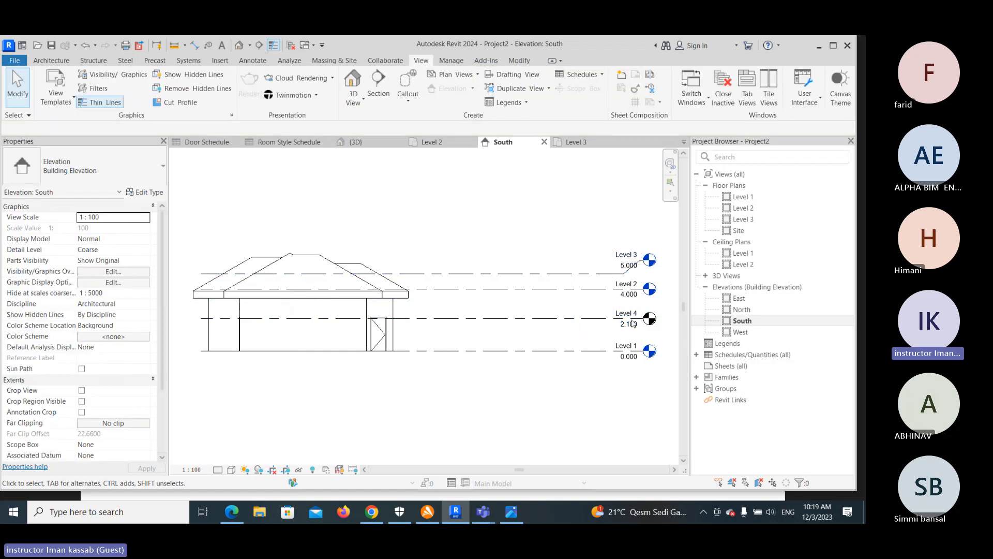
- Rename the new 2.1 m level as SILL HEIGHT
scroll(642, 322, up, 5)
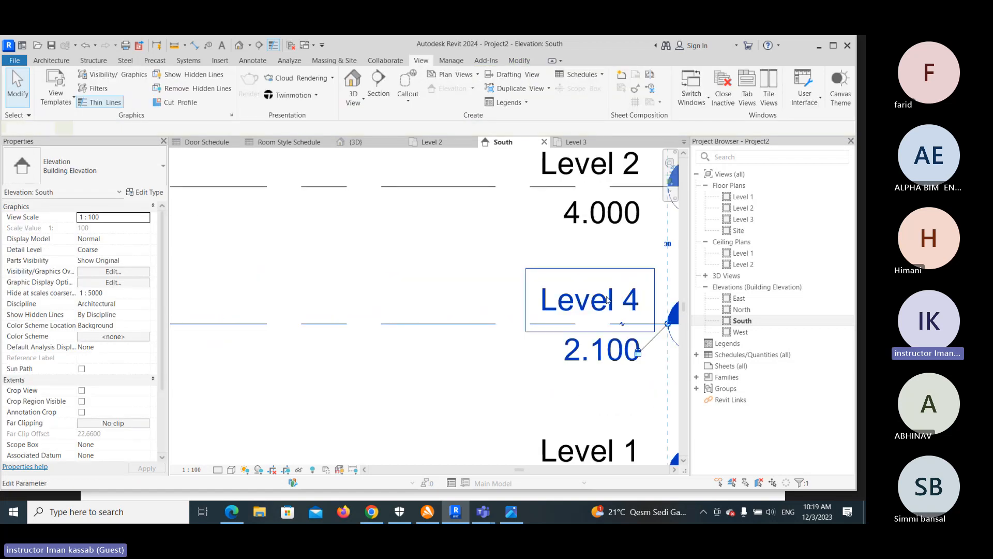
double_click(613, 301)
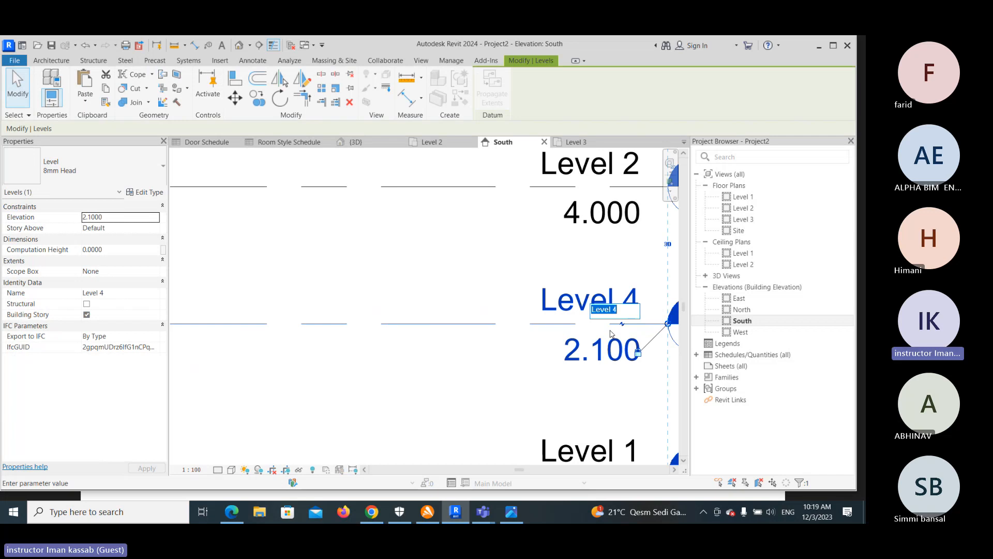
text(NEW WINDOW)
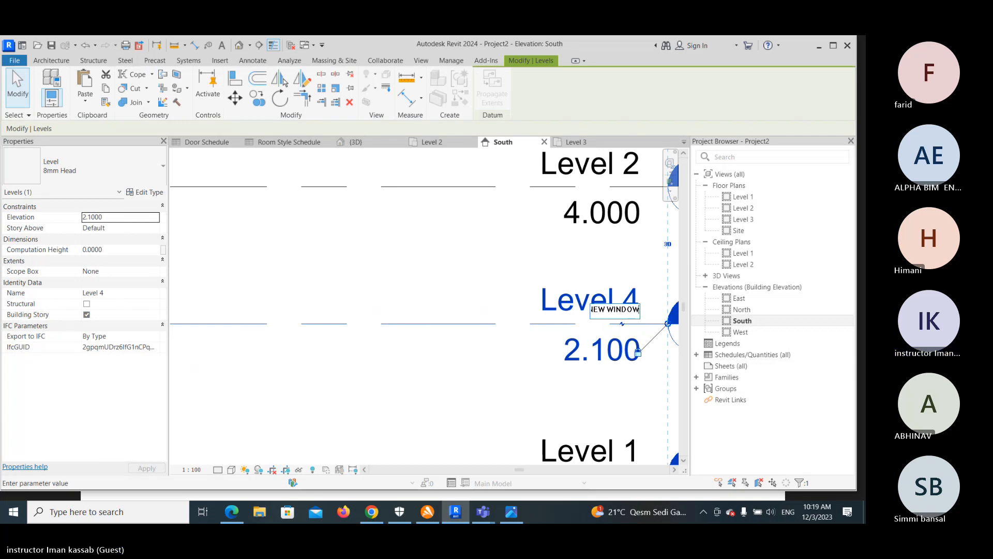
key(BackSpace)
key(BackSpace)
key(BackSpace)
key(BackSpace)
key(BackSpace)
key(BackSpace)
key(BackSpace)
key(BackSpace)
key(BackSpace)
key(BackSpace)
key(BackSpace)
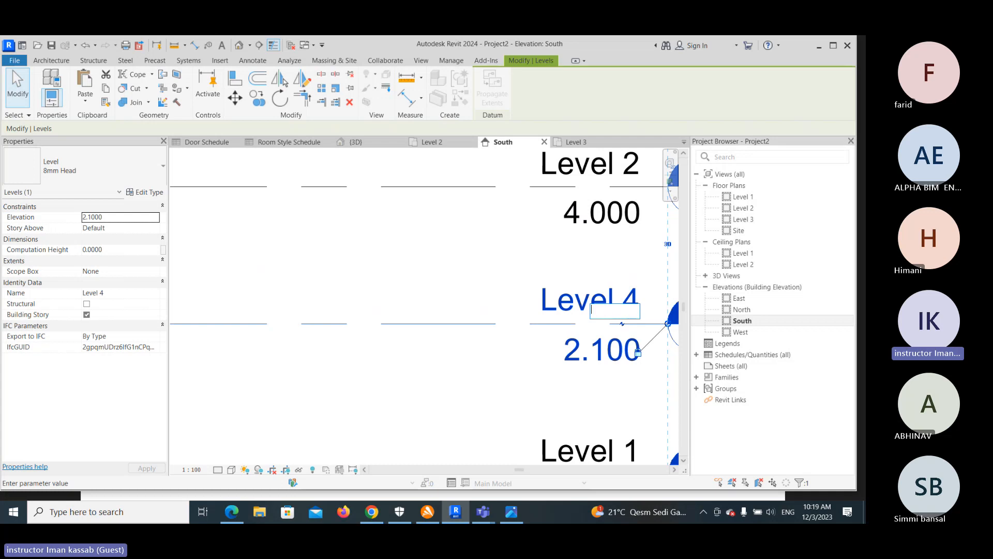
text(SILL )
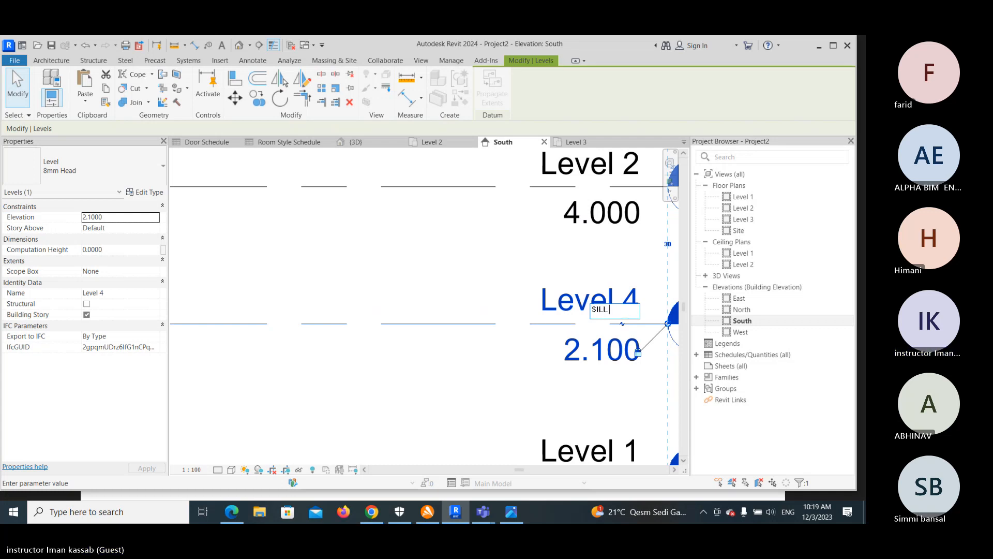
text(HEIGHT)
key(Return)
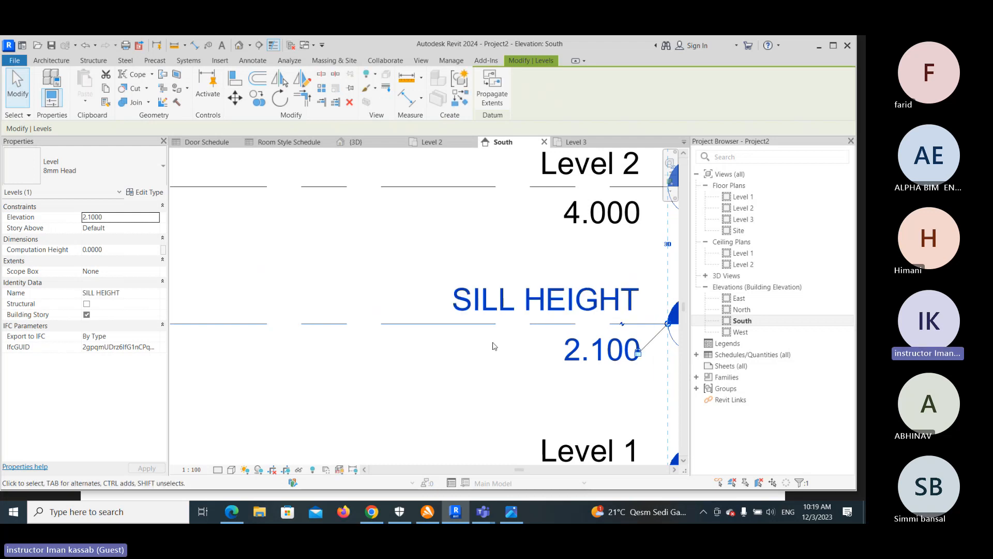
click(530, 347)
scroll(530, 346, down, 2)
scroll(530, 346, down, 3)
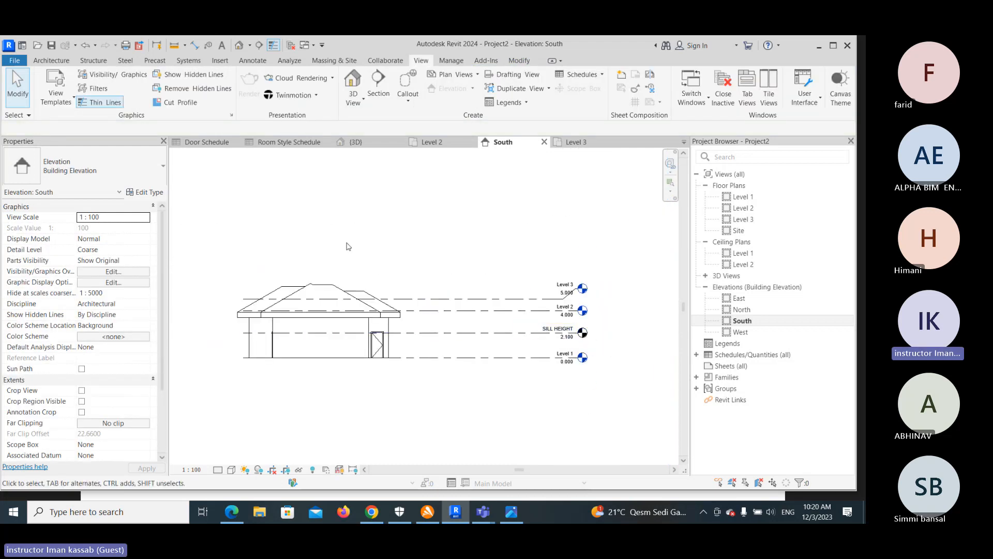
- Place an M_Fixed 0406 x 0610mm window on the front wall, slightly above the SILL HEIGHT level line
click(52, 61)
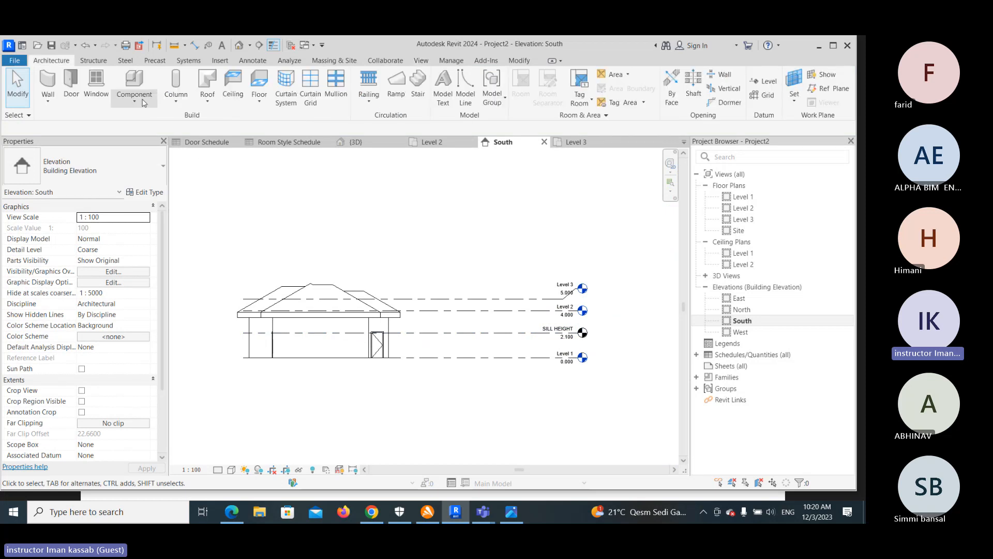
click(96, 86)
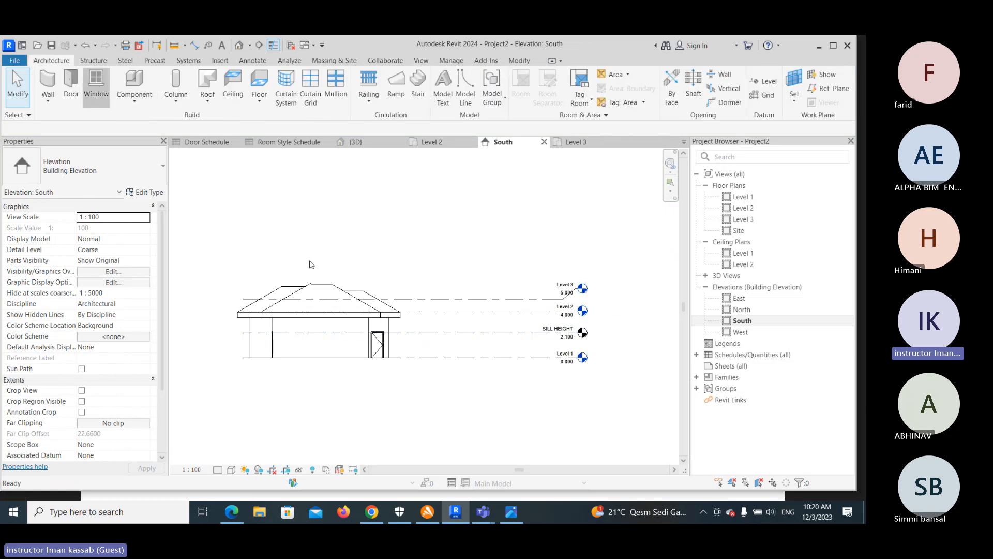
scroll(303, 319, up, 3)
scroll(302, 319, up, 1)
click(313, 324)
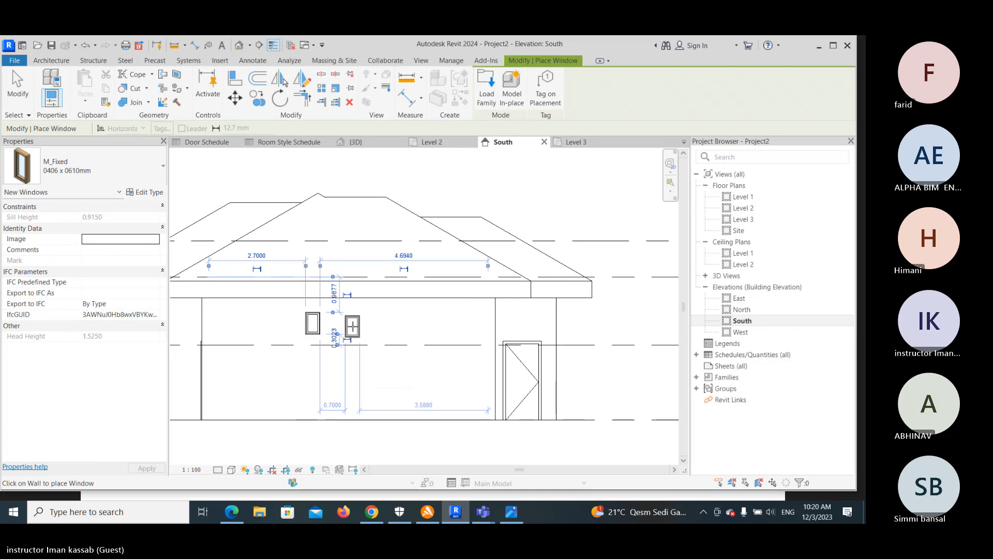
key(Escape)
key(Escape)
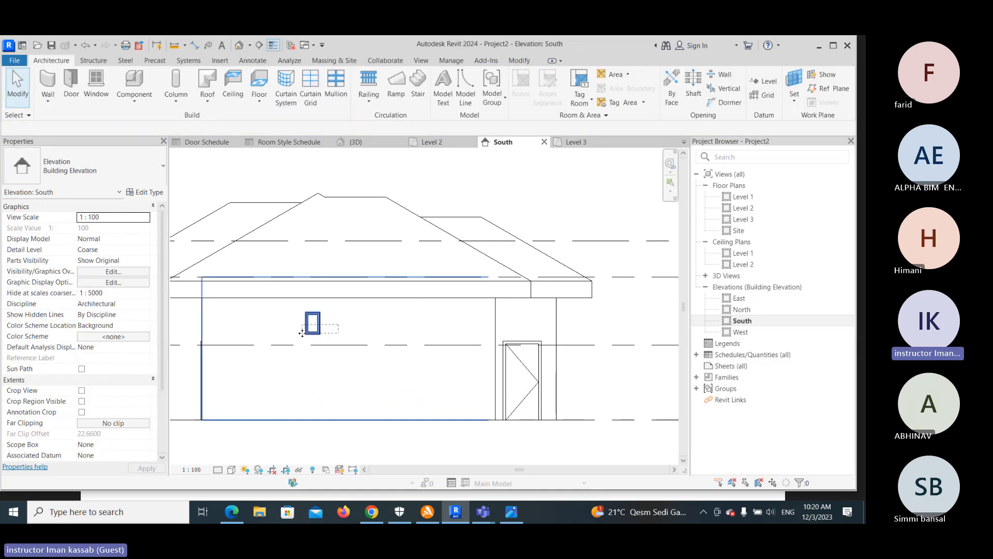
click(337, 341)
click(405, 435)
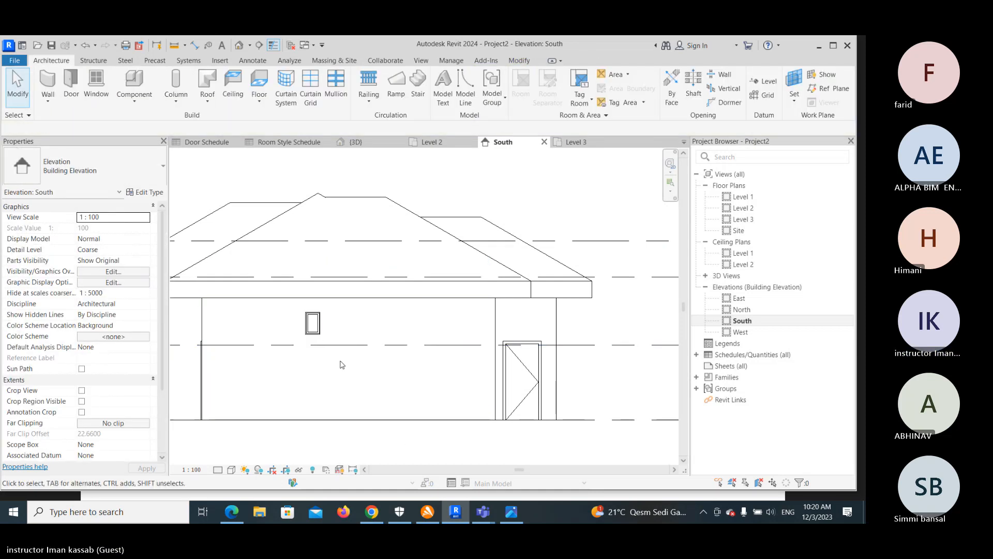
- Move the window down from its bottom corner so that its lower edge sits on the SILL HEIGHT level
click(312, 323)
key(m)
key(v)
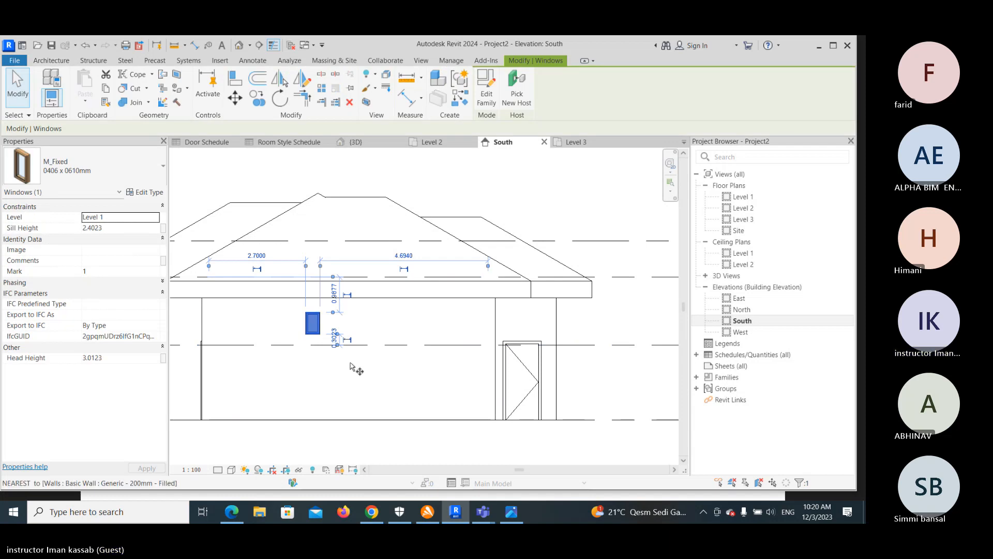
click(320, 334)
scroll(320, 350, up, 3)
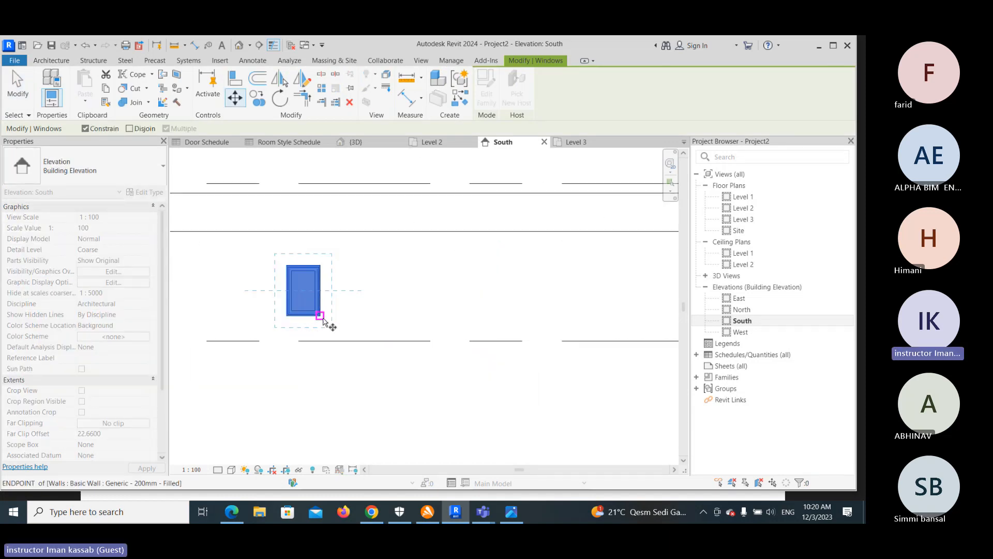
click(327, 341)
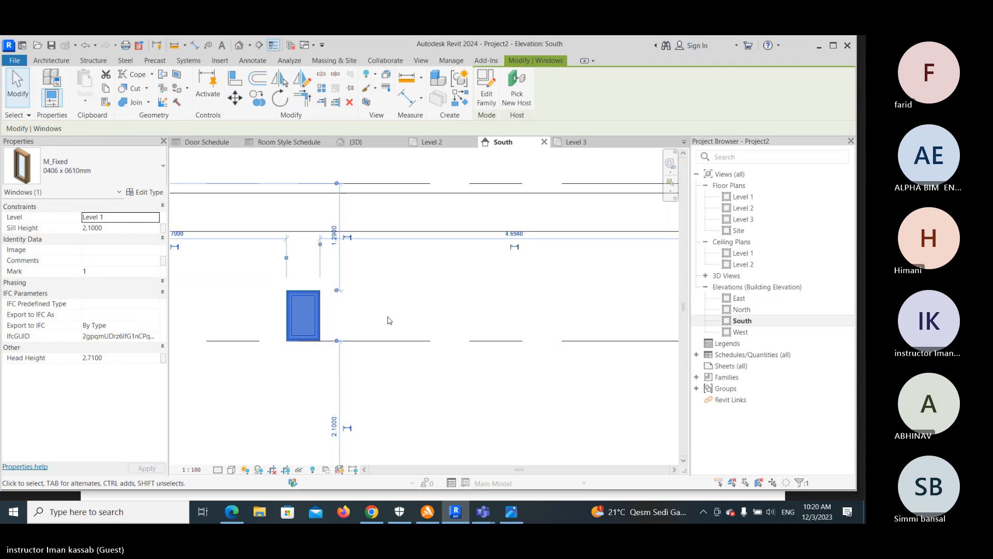
click(334, 312)
scroll(334, 312, down, 5)
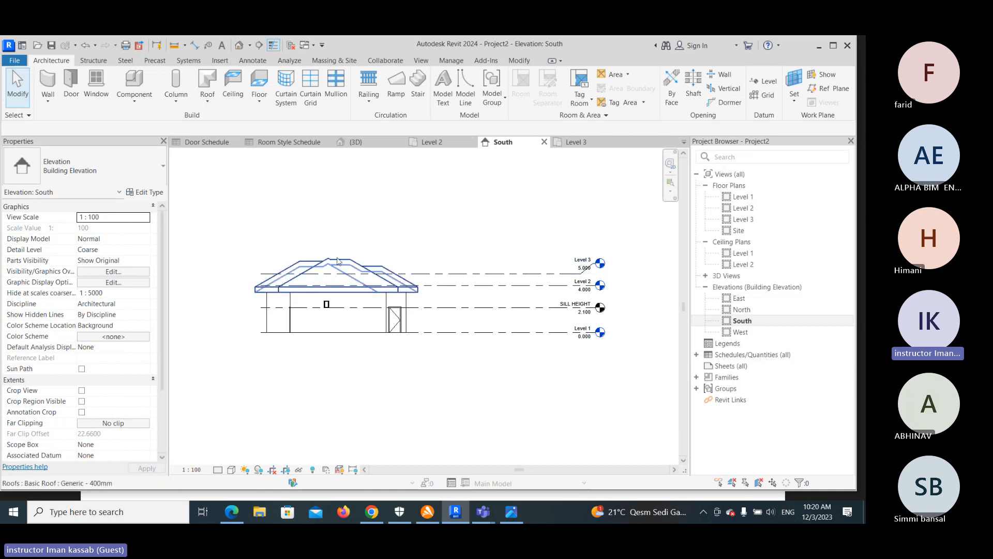
- Set the roof's cutoff level to Level 3 and apply the change
scroll(338, 257, up, 2)
click(361, 270)
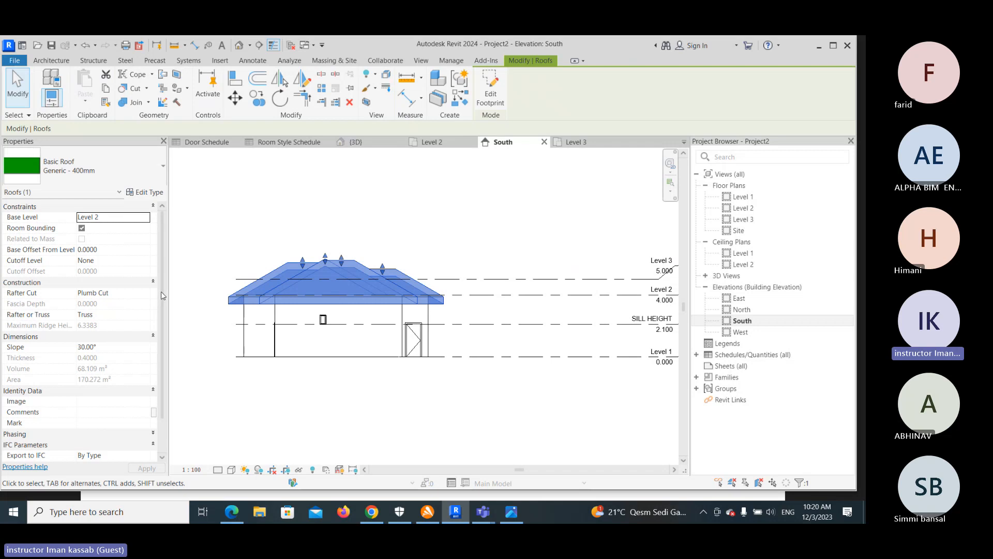
click(146, 296)
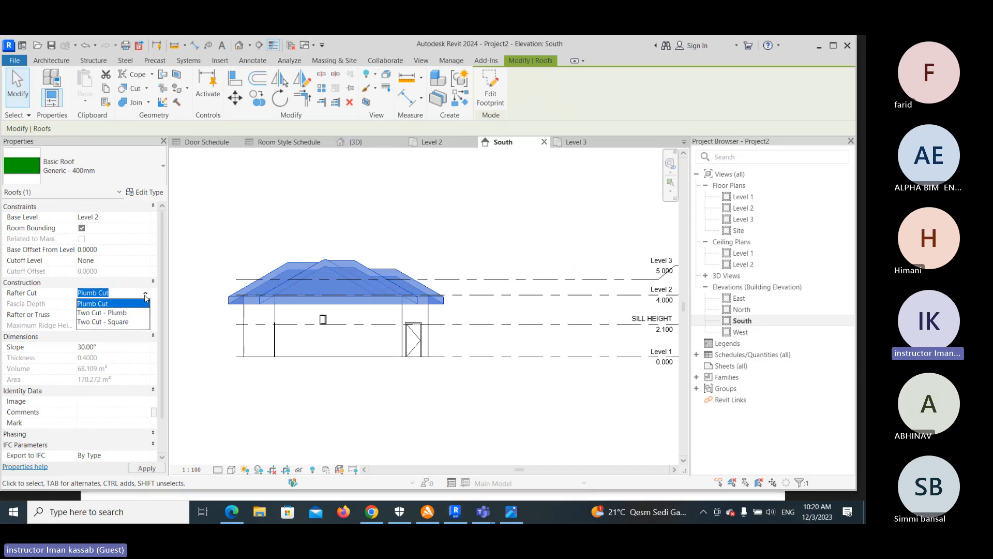
click(145, 297)
scroll(162, 285, down, 2)
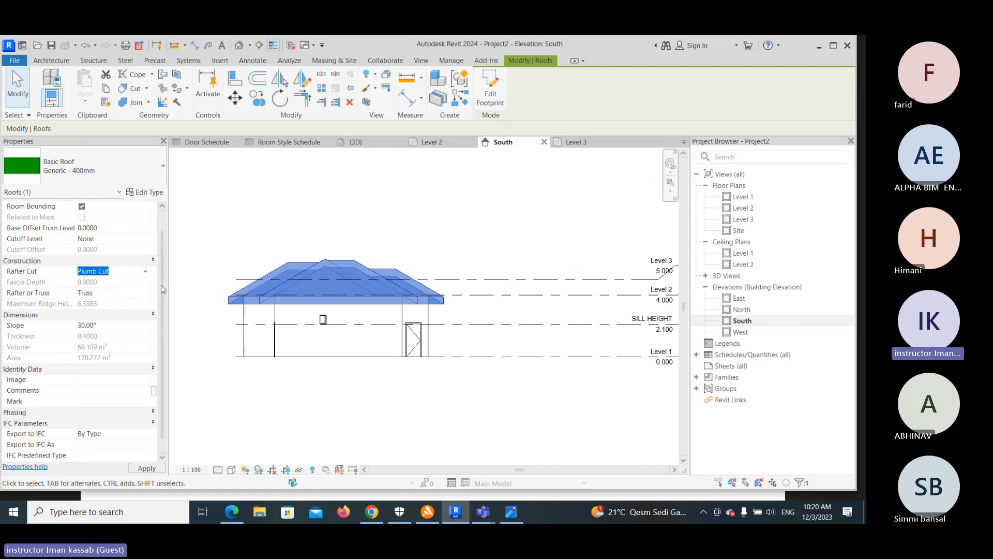
scroll(158, 269, up, 2)
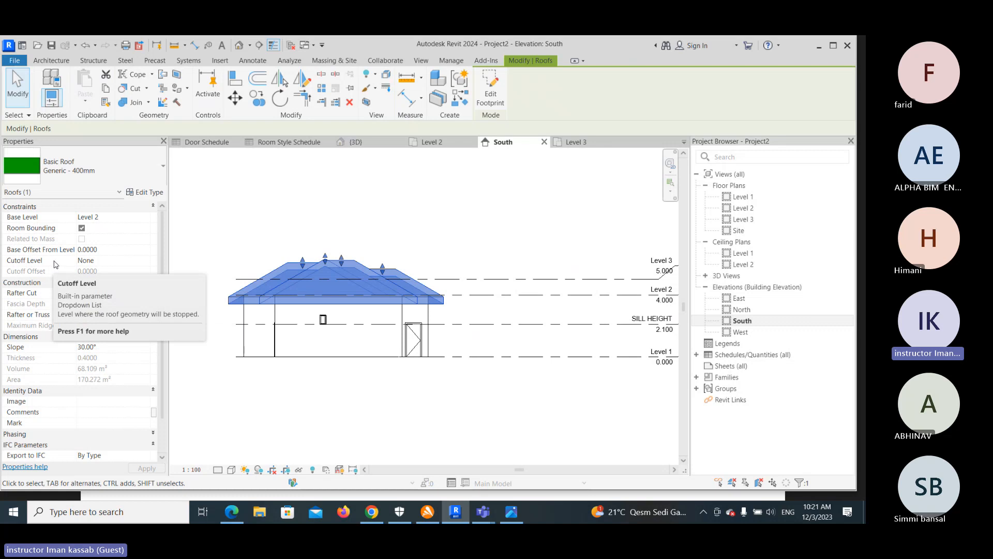
click(146, 262)
click(146, 262)
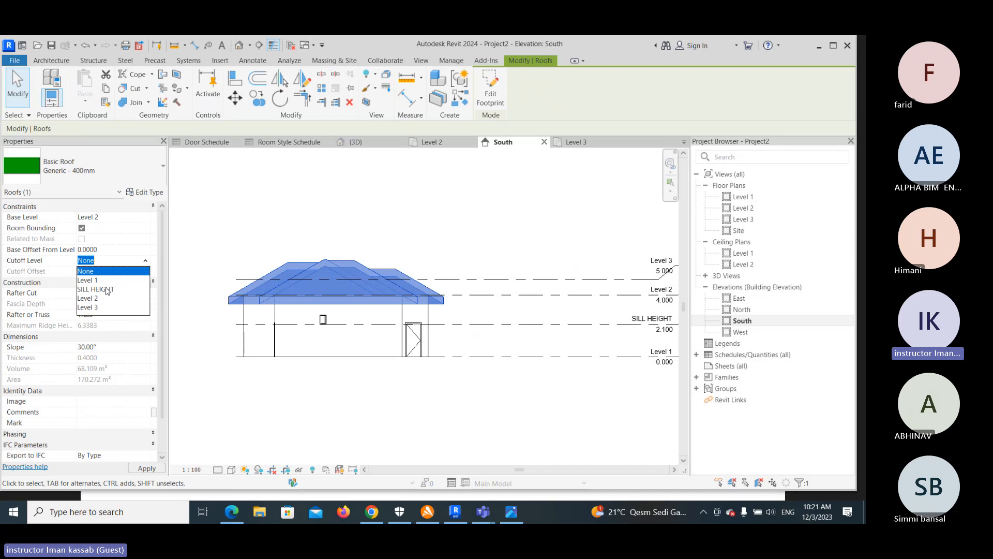
click(95, 307)
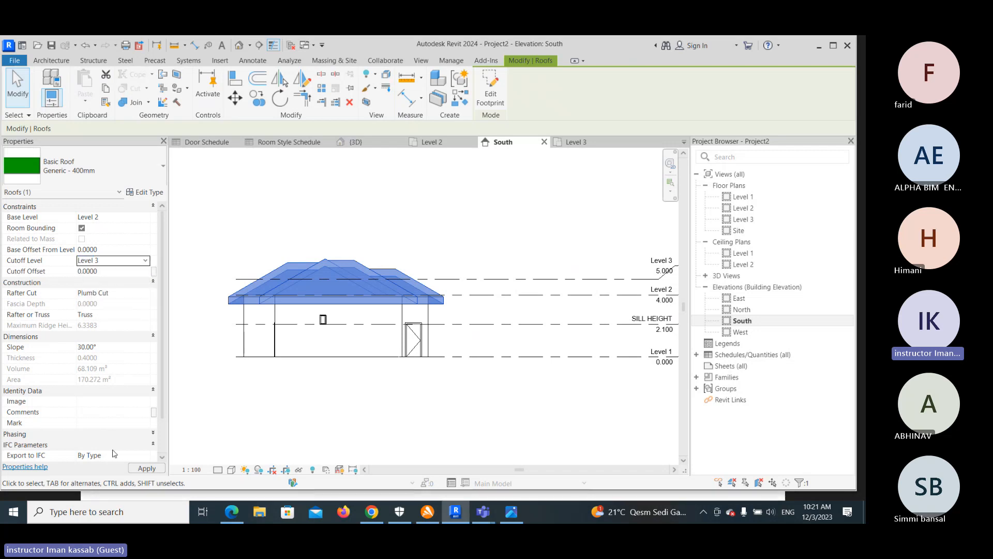
click(147, 468)
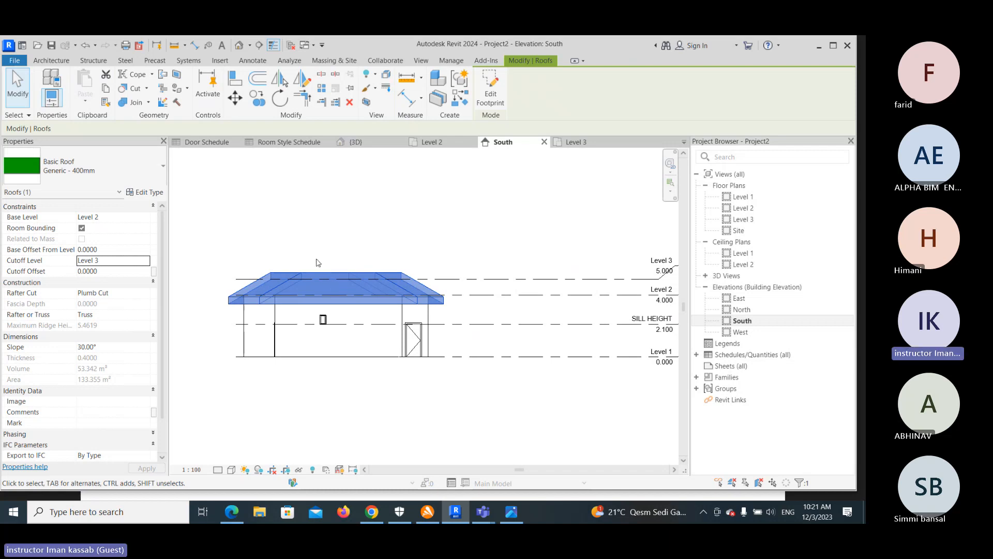
- Inspect the cut-off roof from above in the 3D view and return to the South elevation to review the levels
click(239, 45)
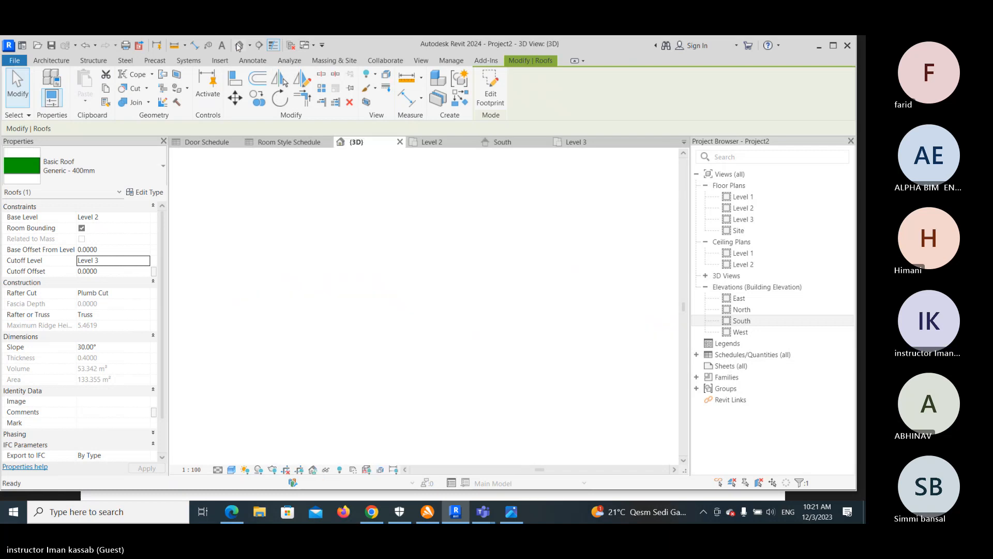
shift+middle_drag(336, 222, 433, 352)
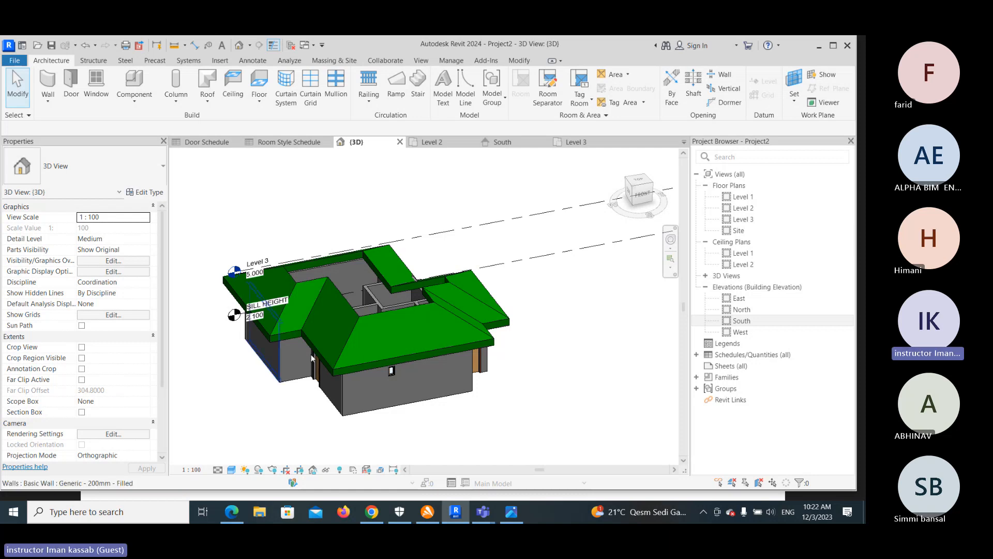
double_click(742, 321)
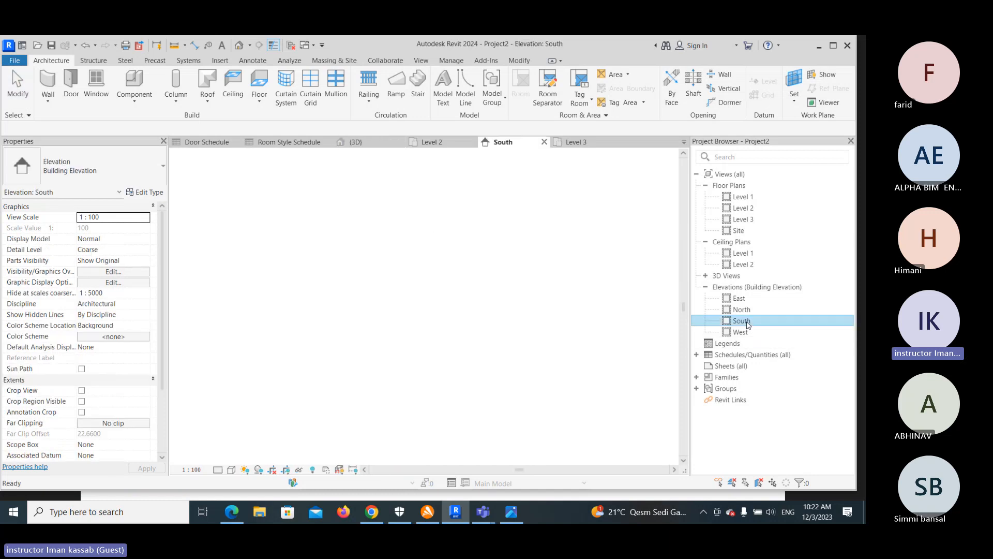
middle_drag(554, 348, 367, 346)
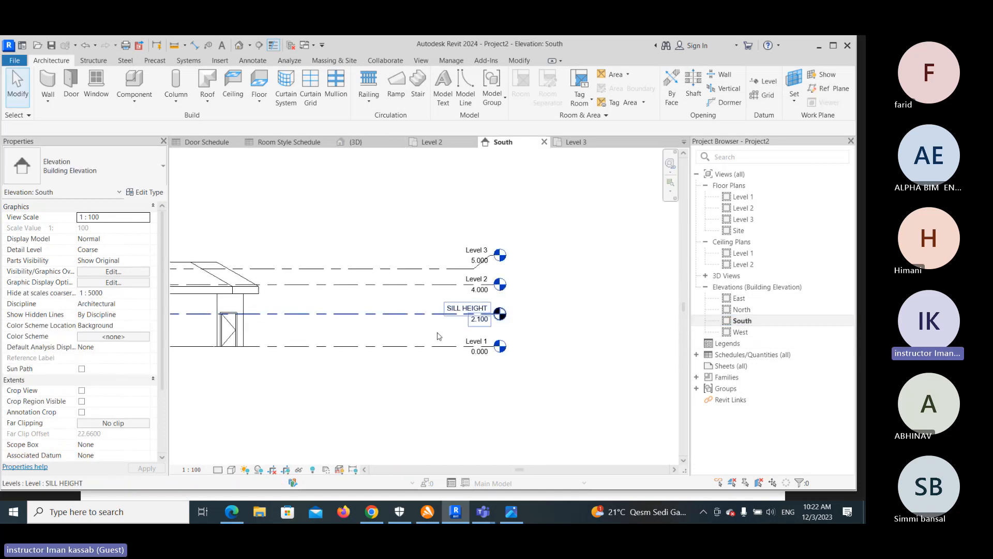
middle_drag(169, 315, 346, 331)
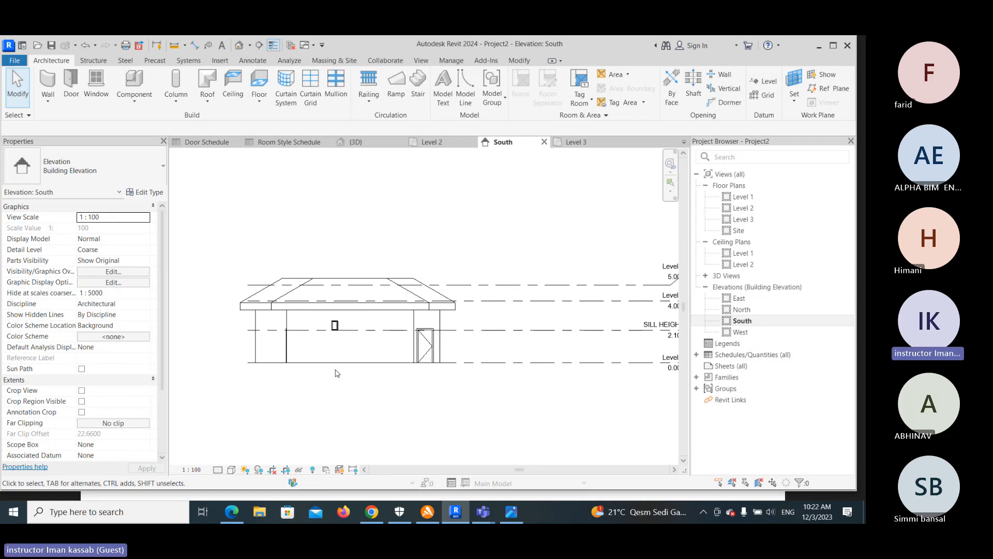
middle_drag(472, 348, 393, 339)
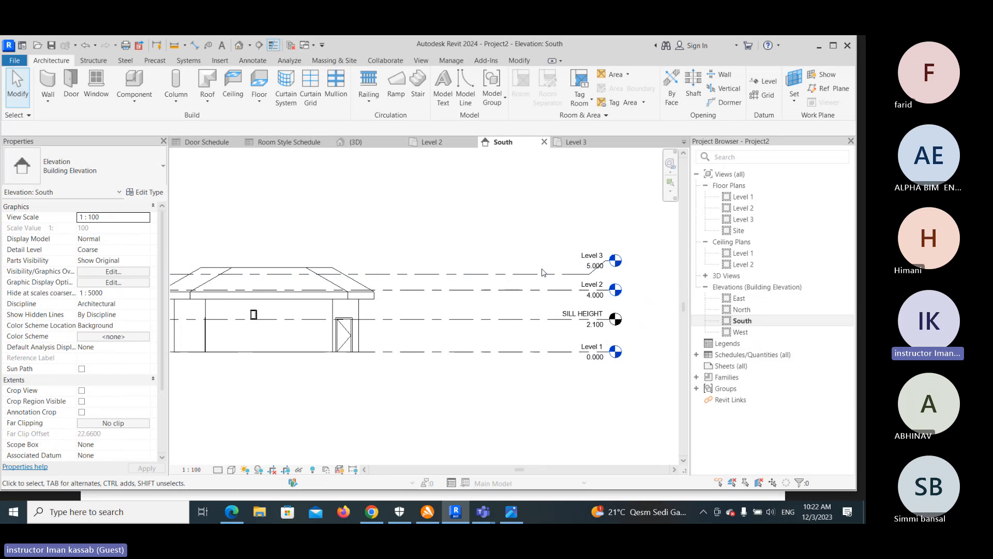
- Select the cut-off roof in the South elevation to review its constraints against the levels, and return to the 3D view
click(350, 288)
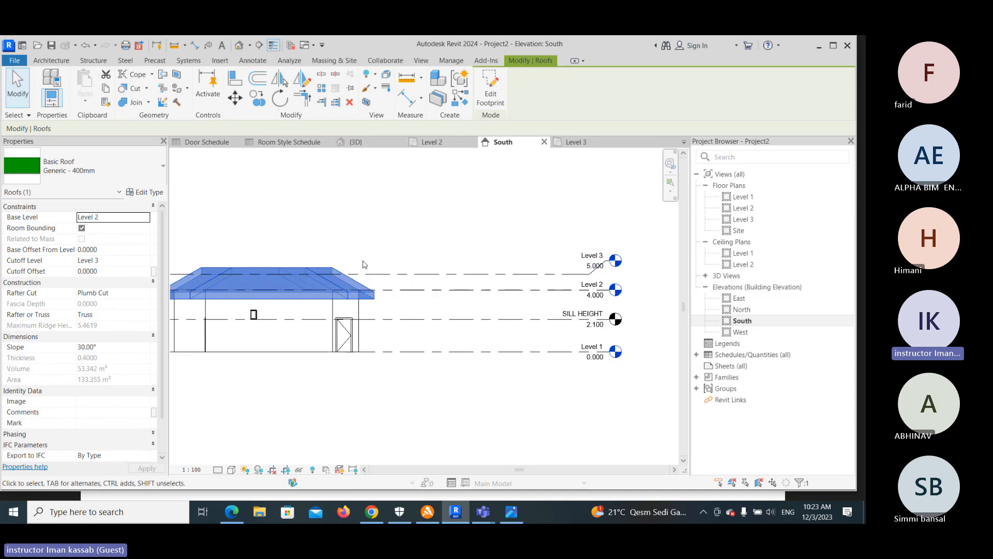
middle_drag(362, 264, 437, 270)
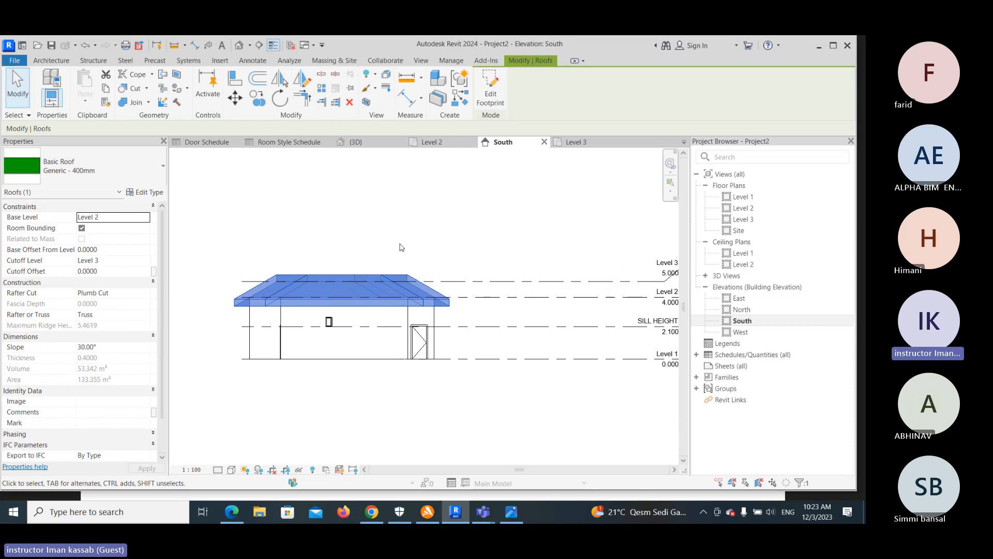
click(241, 46)
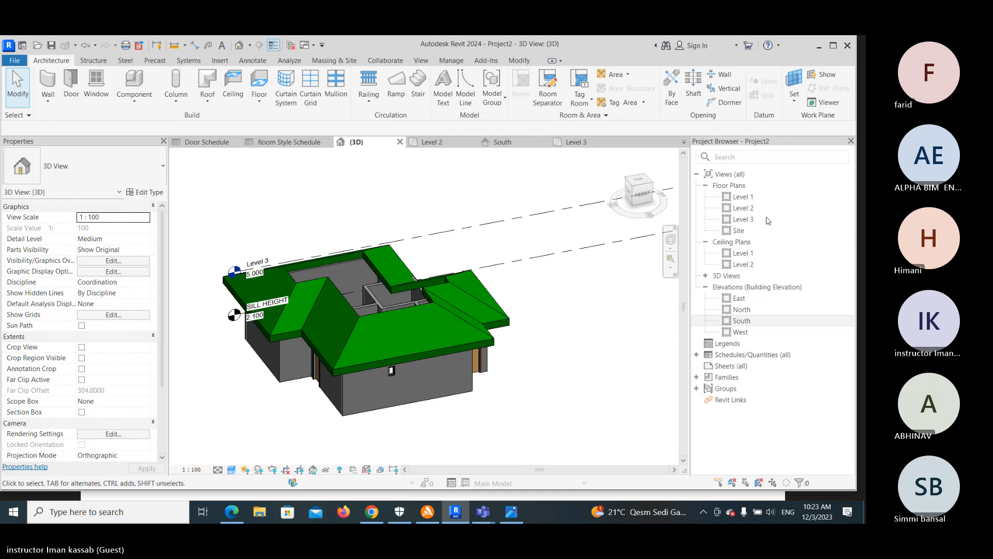
click(797, 95)
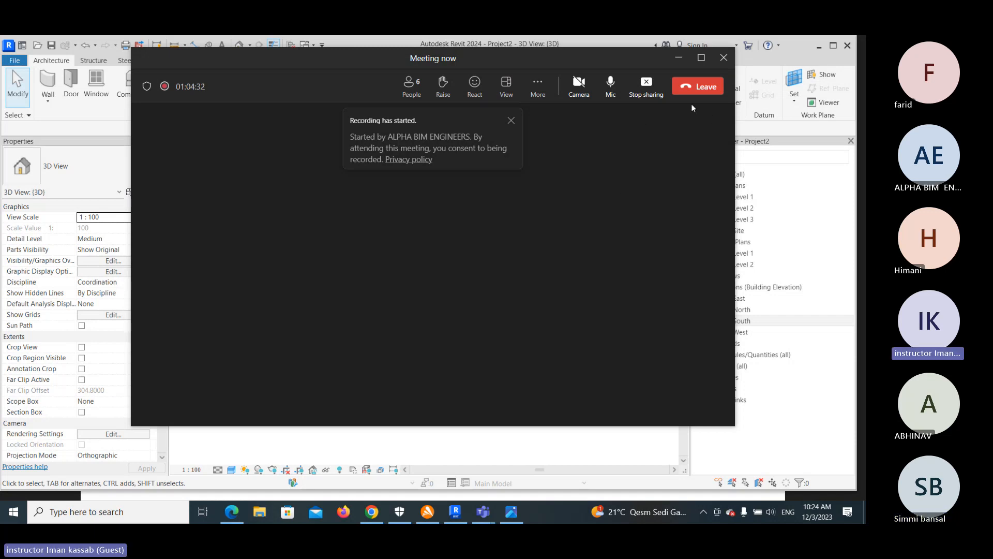
click(679, 59)
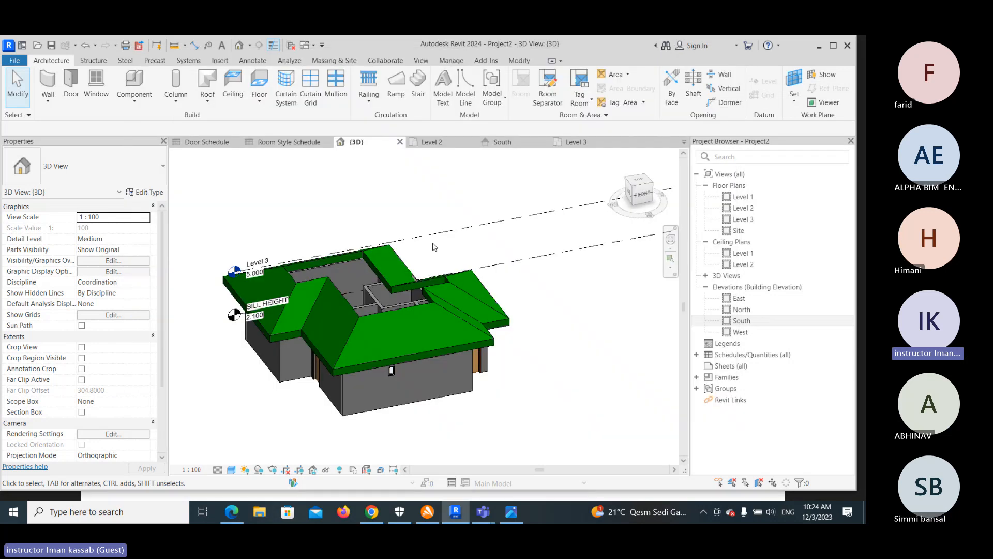
- Open the Level 1 floor plan and display its View Range settings with the sample view range diagram expanded
double_click(749, 200)
middle_drag(423, 249, 475, 215)
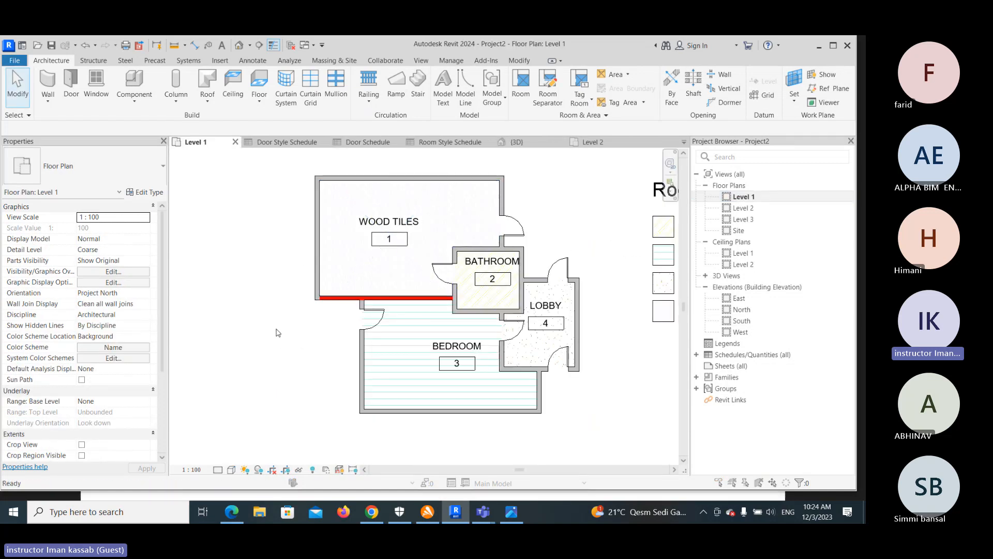
key(v)
key(r)
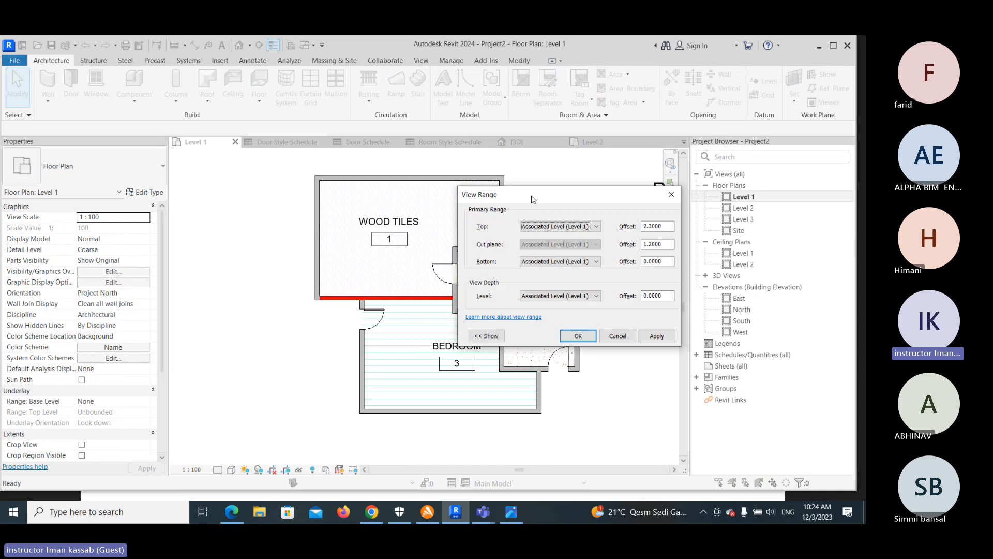
drag(529, 194, 343, 186)
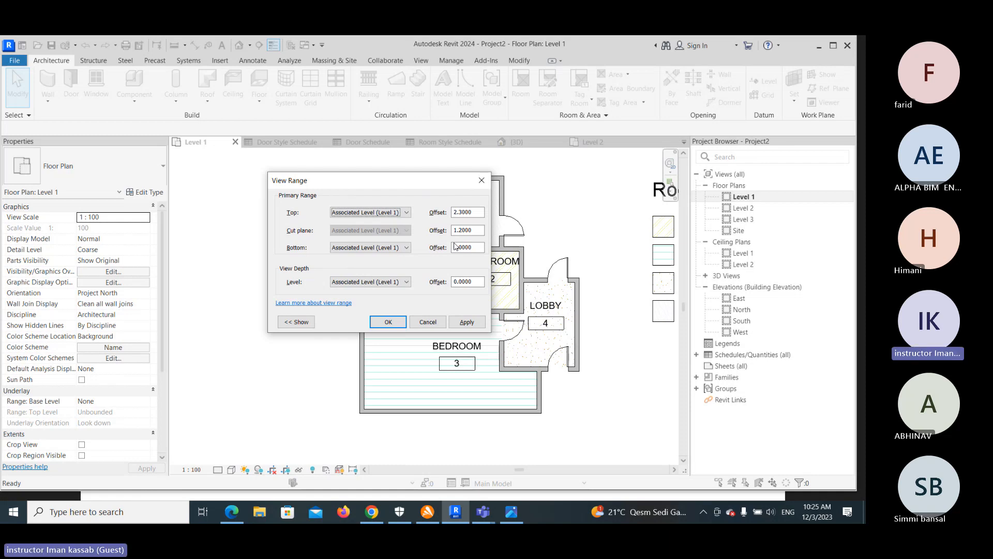
click(299, 323)
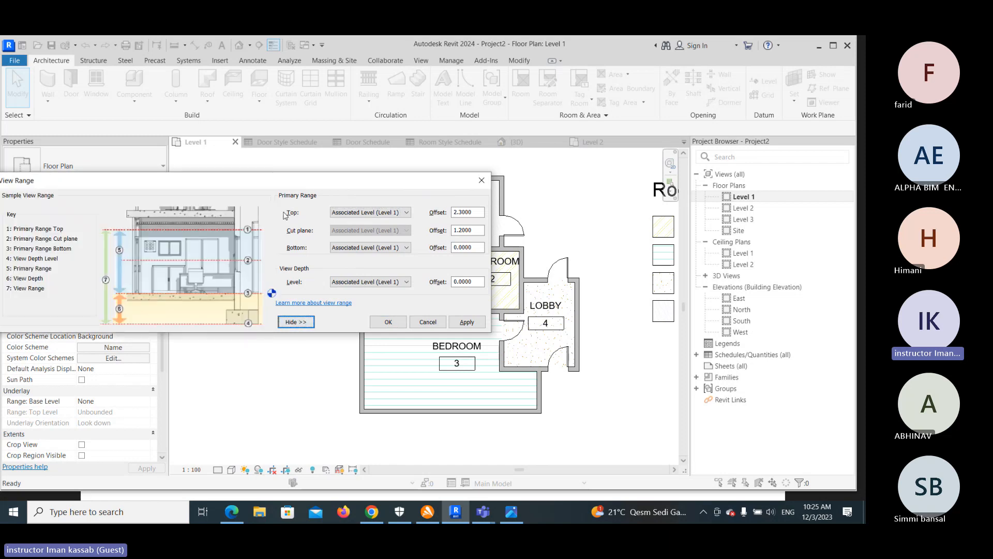
drag(298, 181, 444, 145)
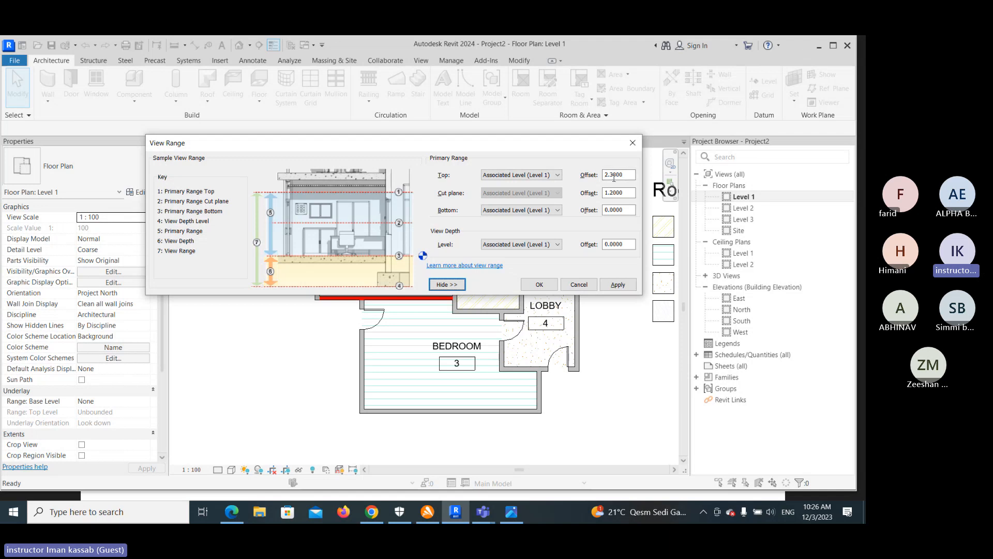
- Examine the level options for the view range's top, view depth and bottom, and close the View Range settings without changes
click(555, 177)
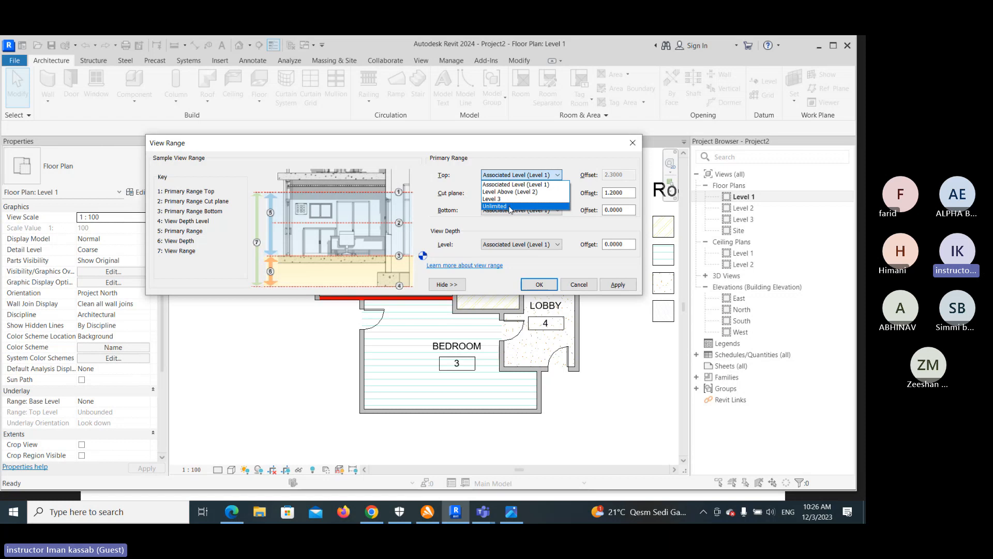
click(534, 157)
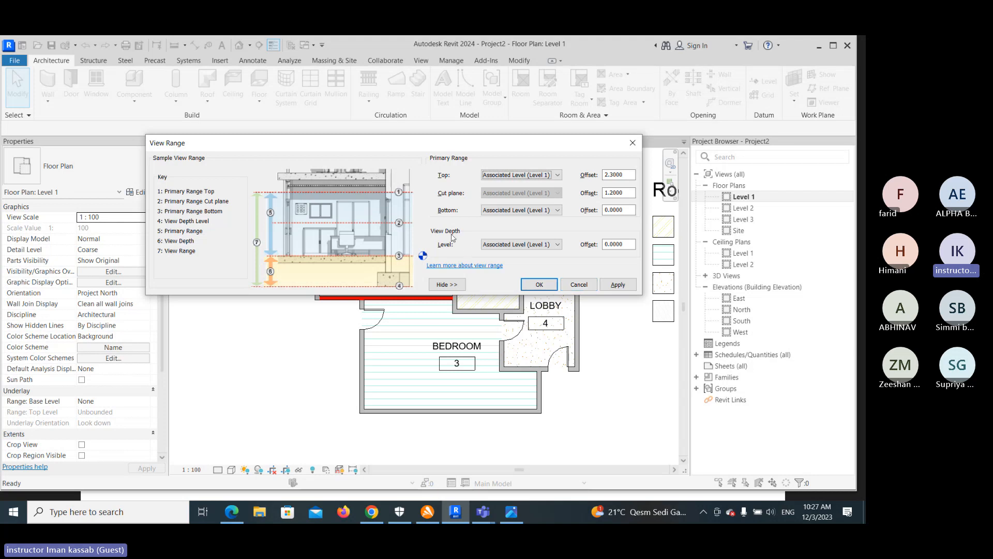
click(512, 244)
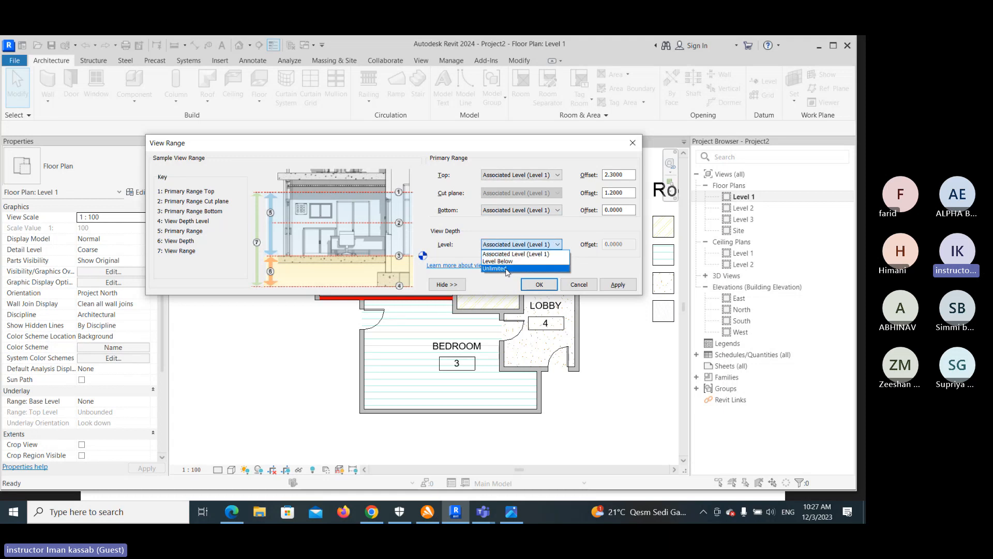
click(508, 212)
click(507, 212)
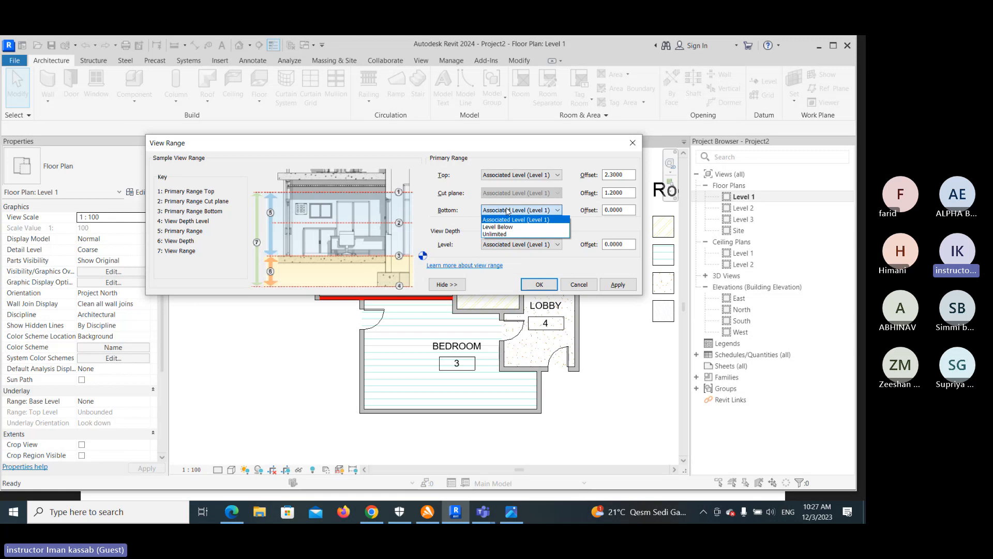
click(508, 215)
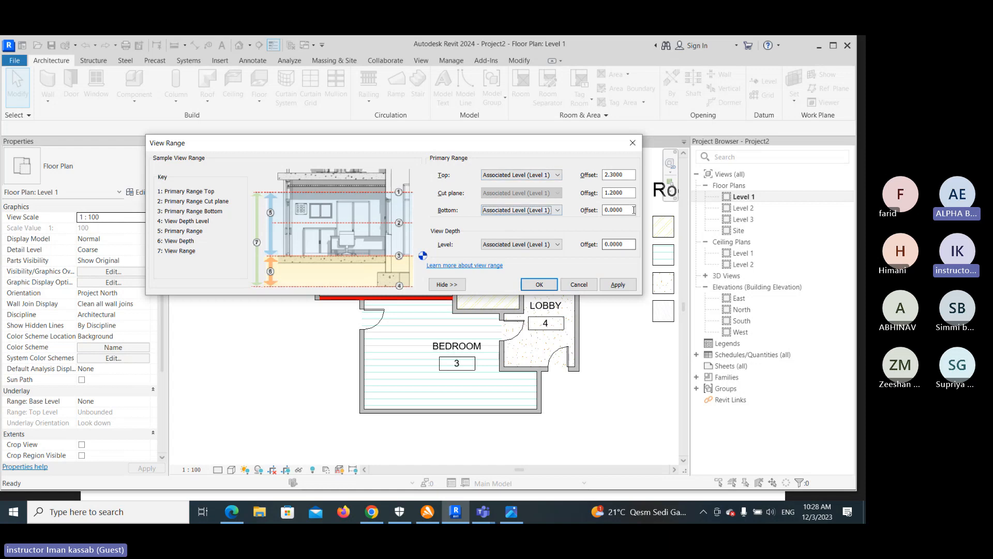
click(631, 143)
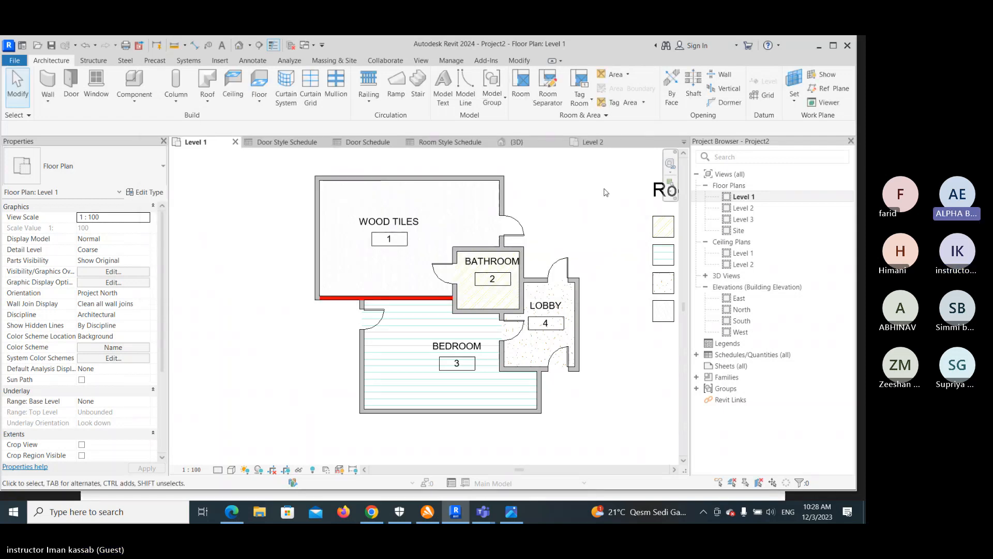